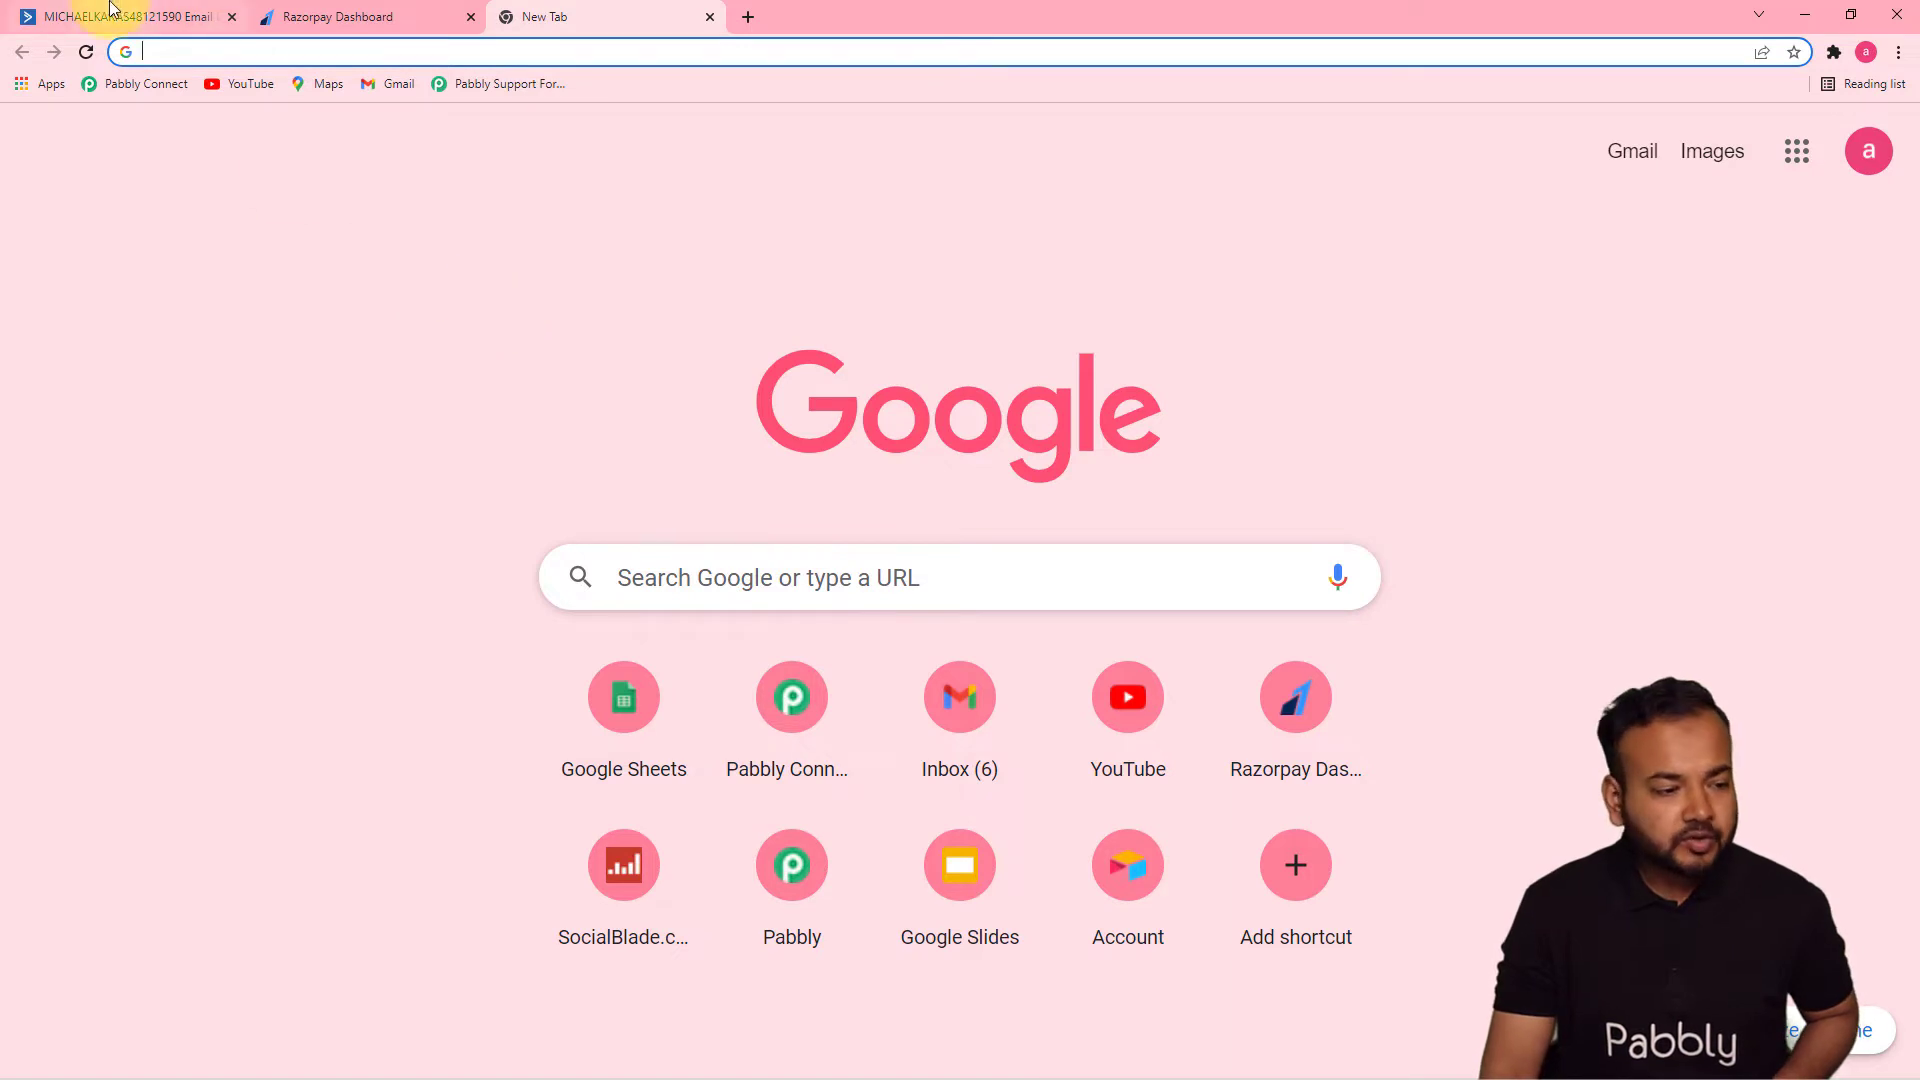
Log in to Pabbly Connect and create the workflow 'On Payment Failure in Razorpay Create a Deal in ActiveCampaign'.
left_click(118, 85)
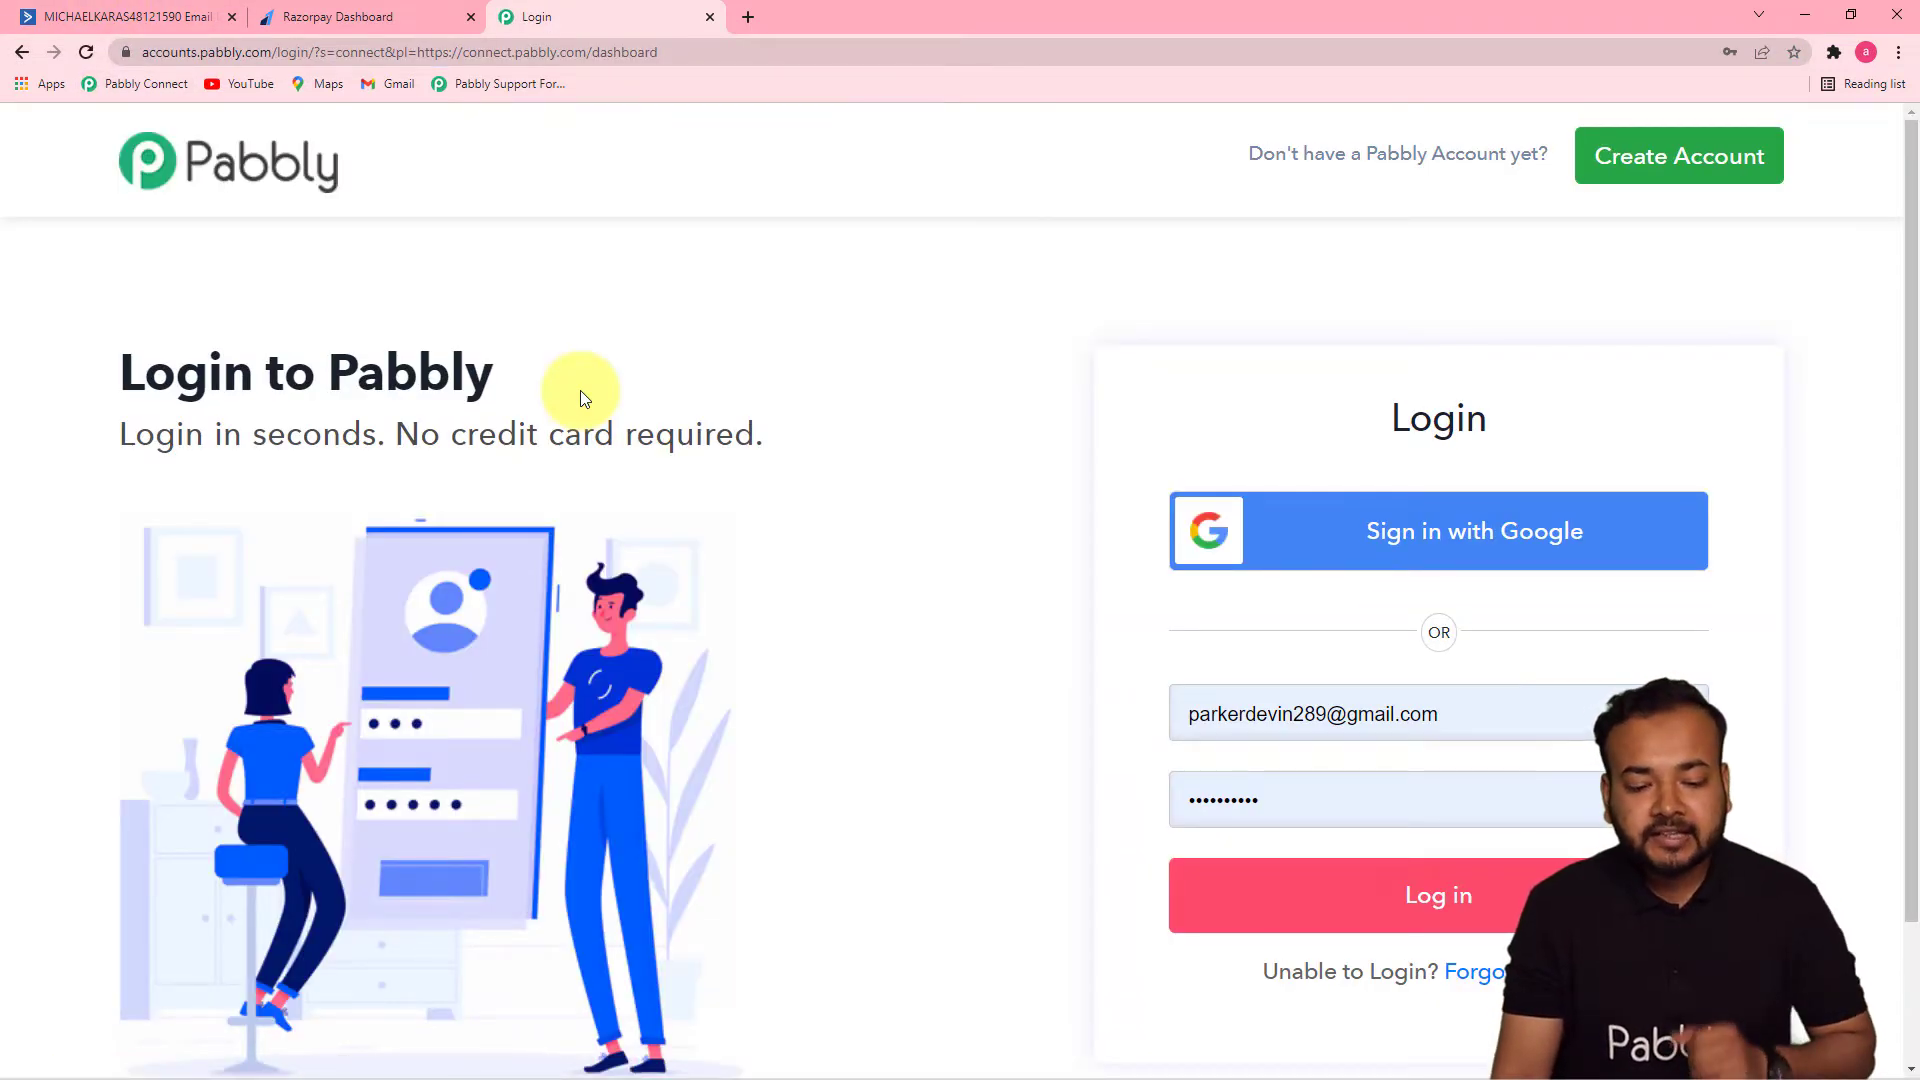
left_click(1209, 891)
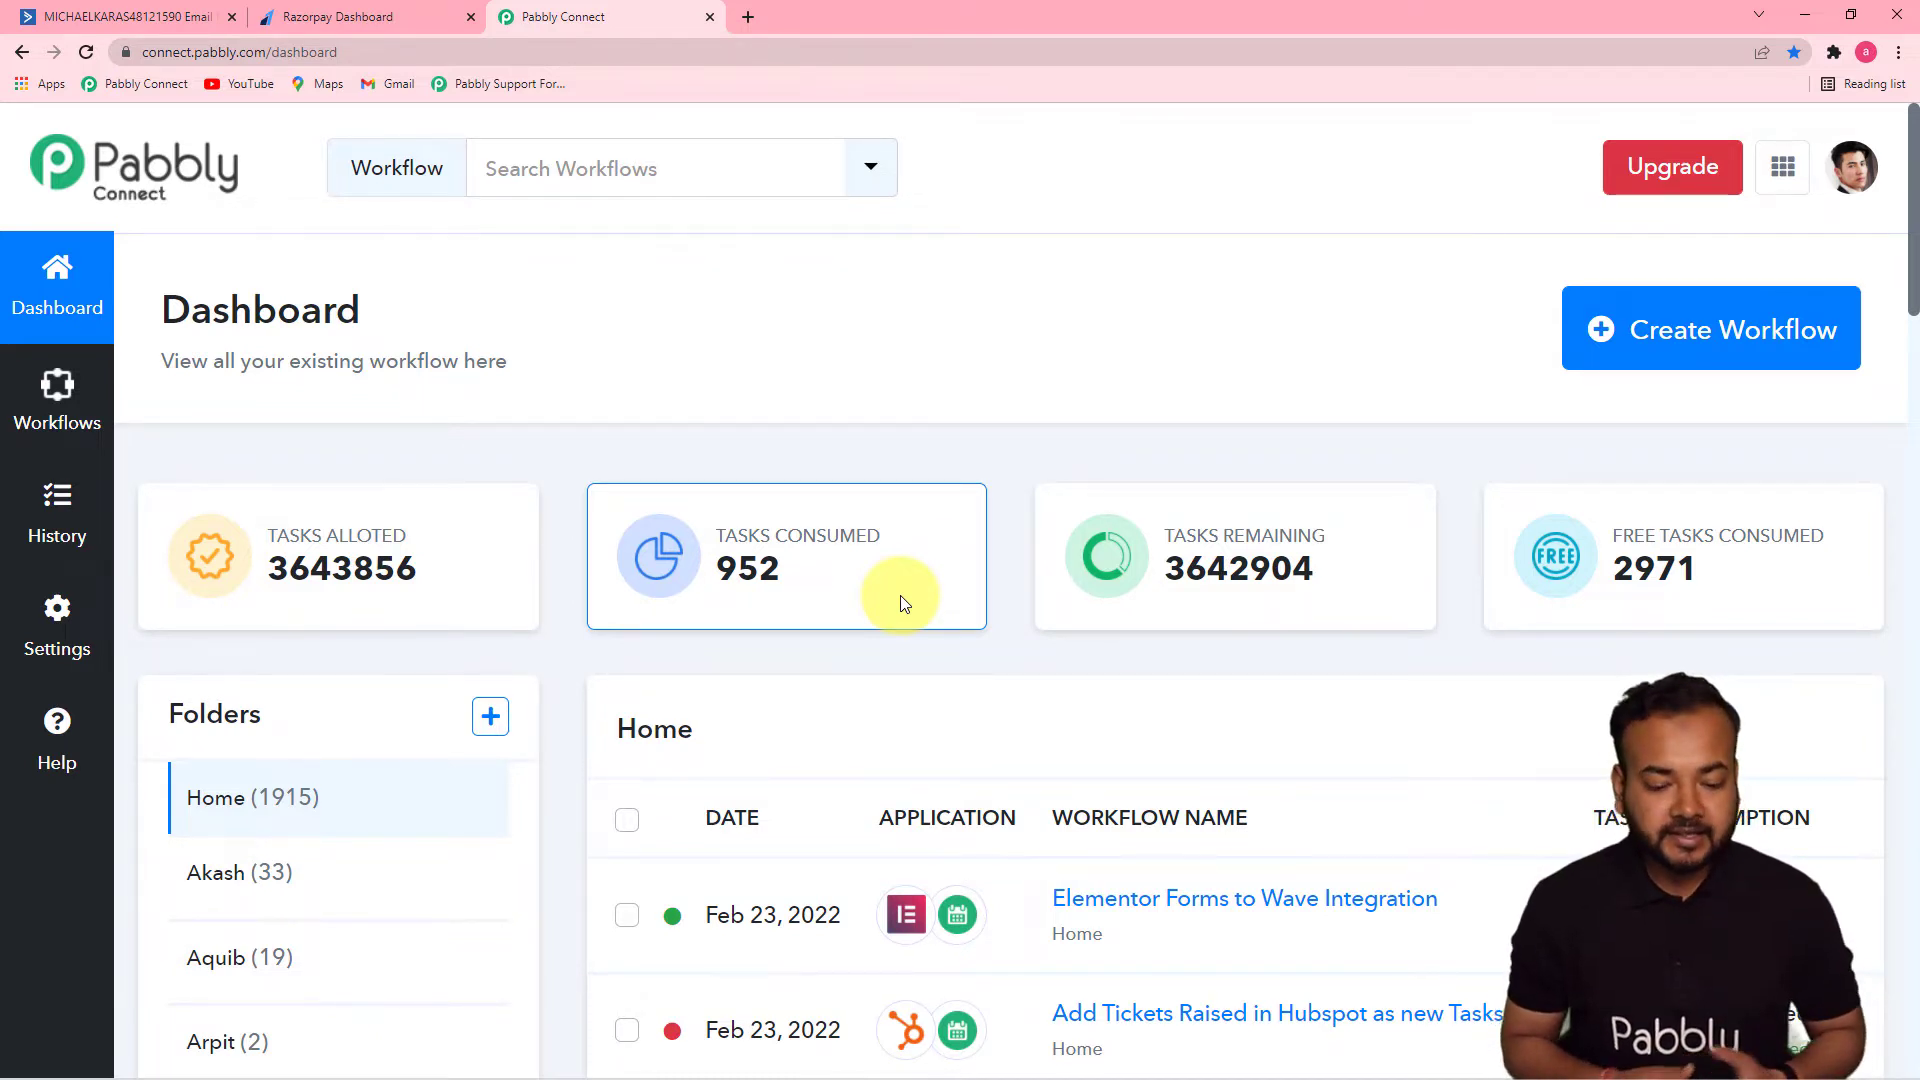
mouse_move(1110, 596)
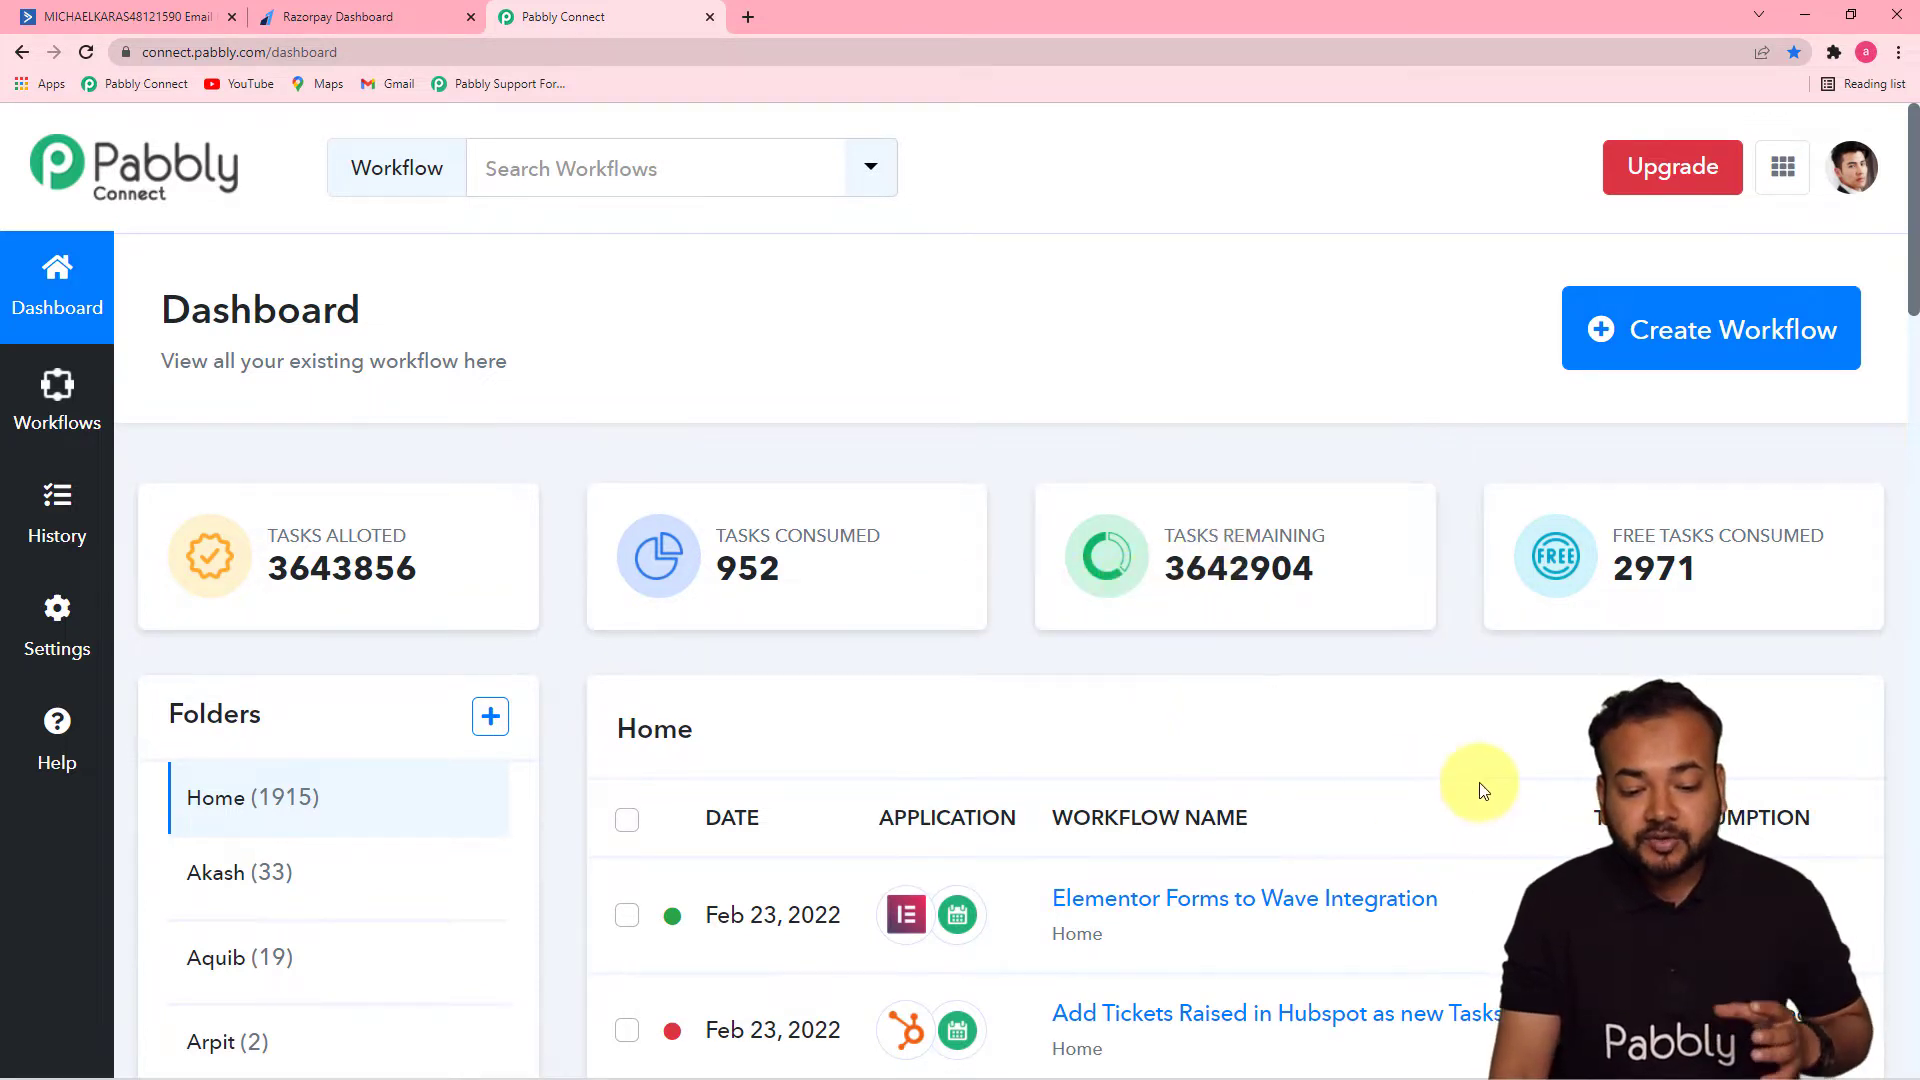
mouse_move(1631, 517)
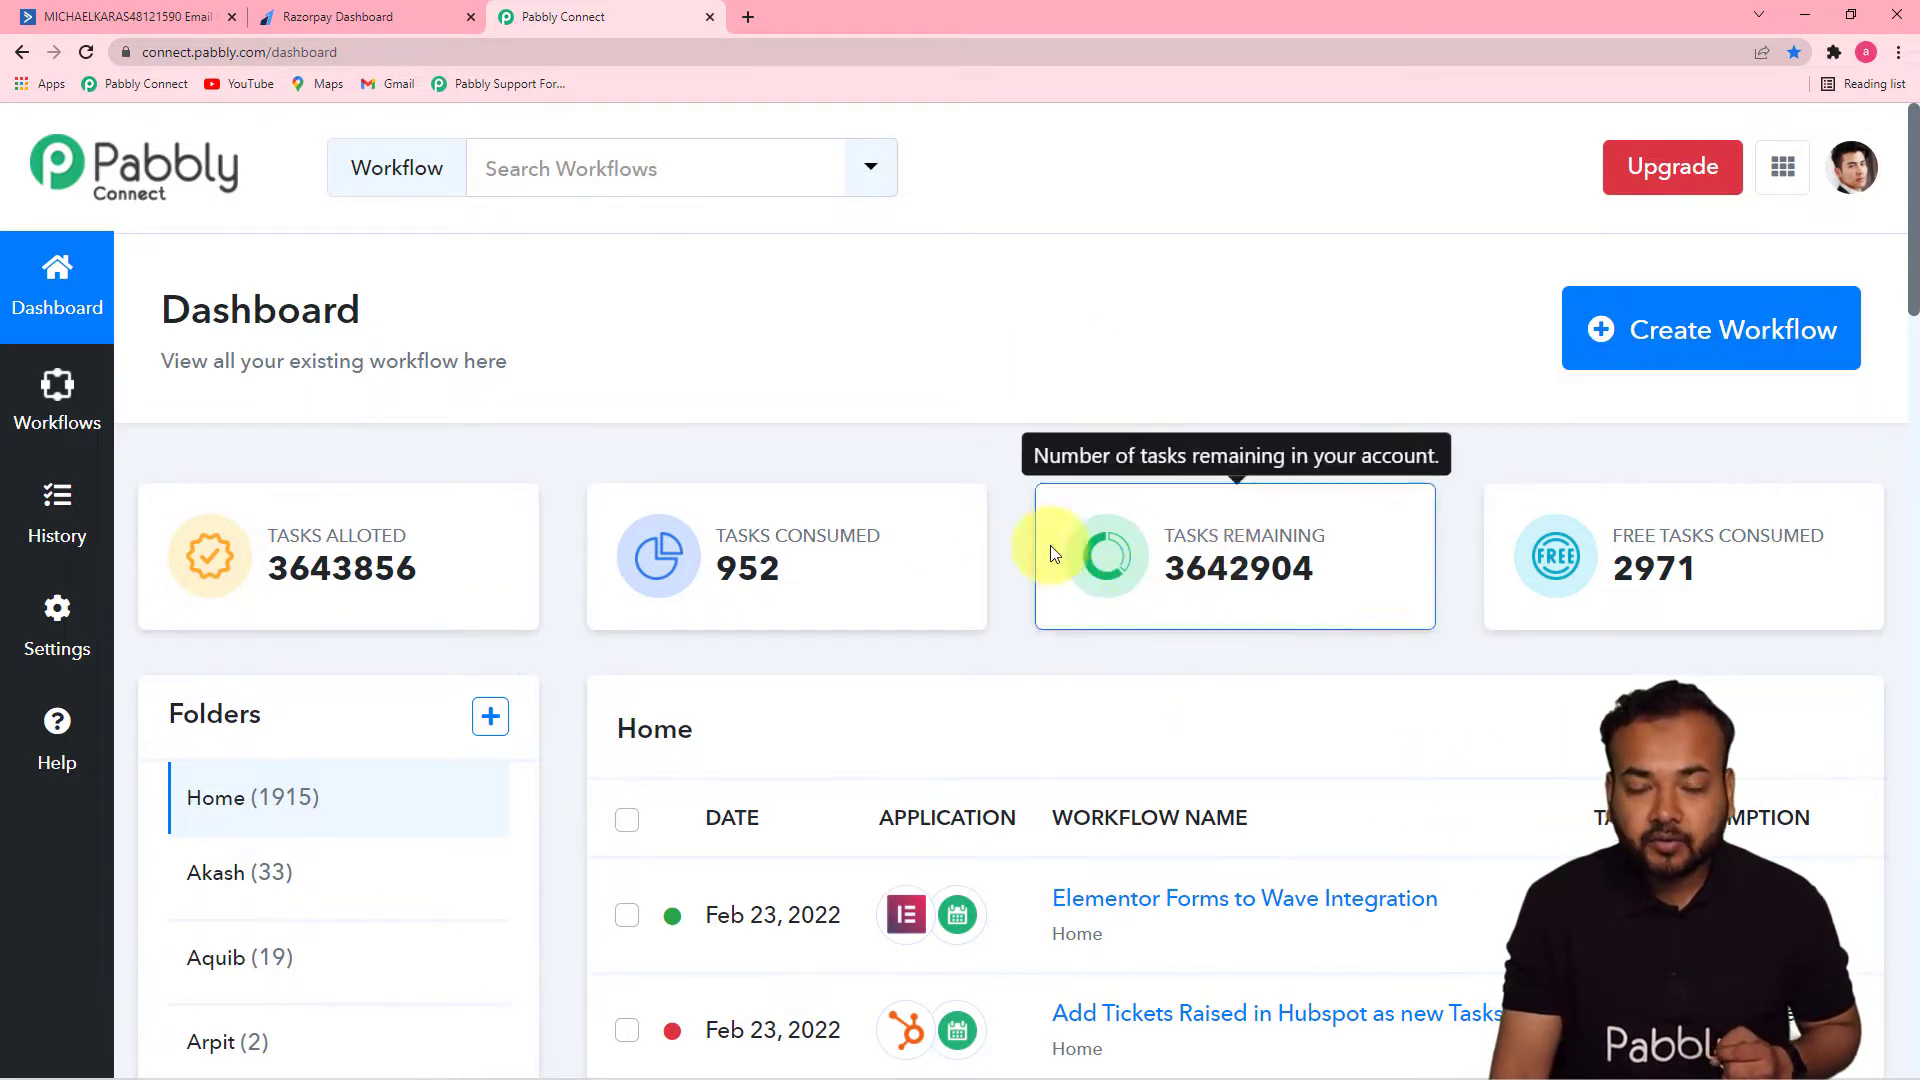
left_click(1700, 338)
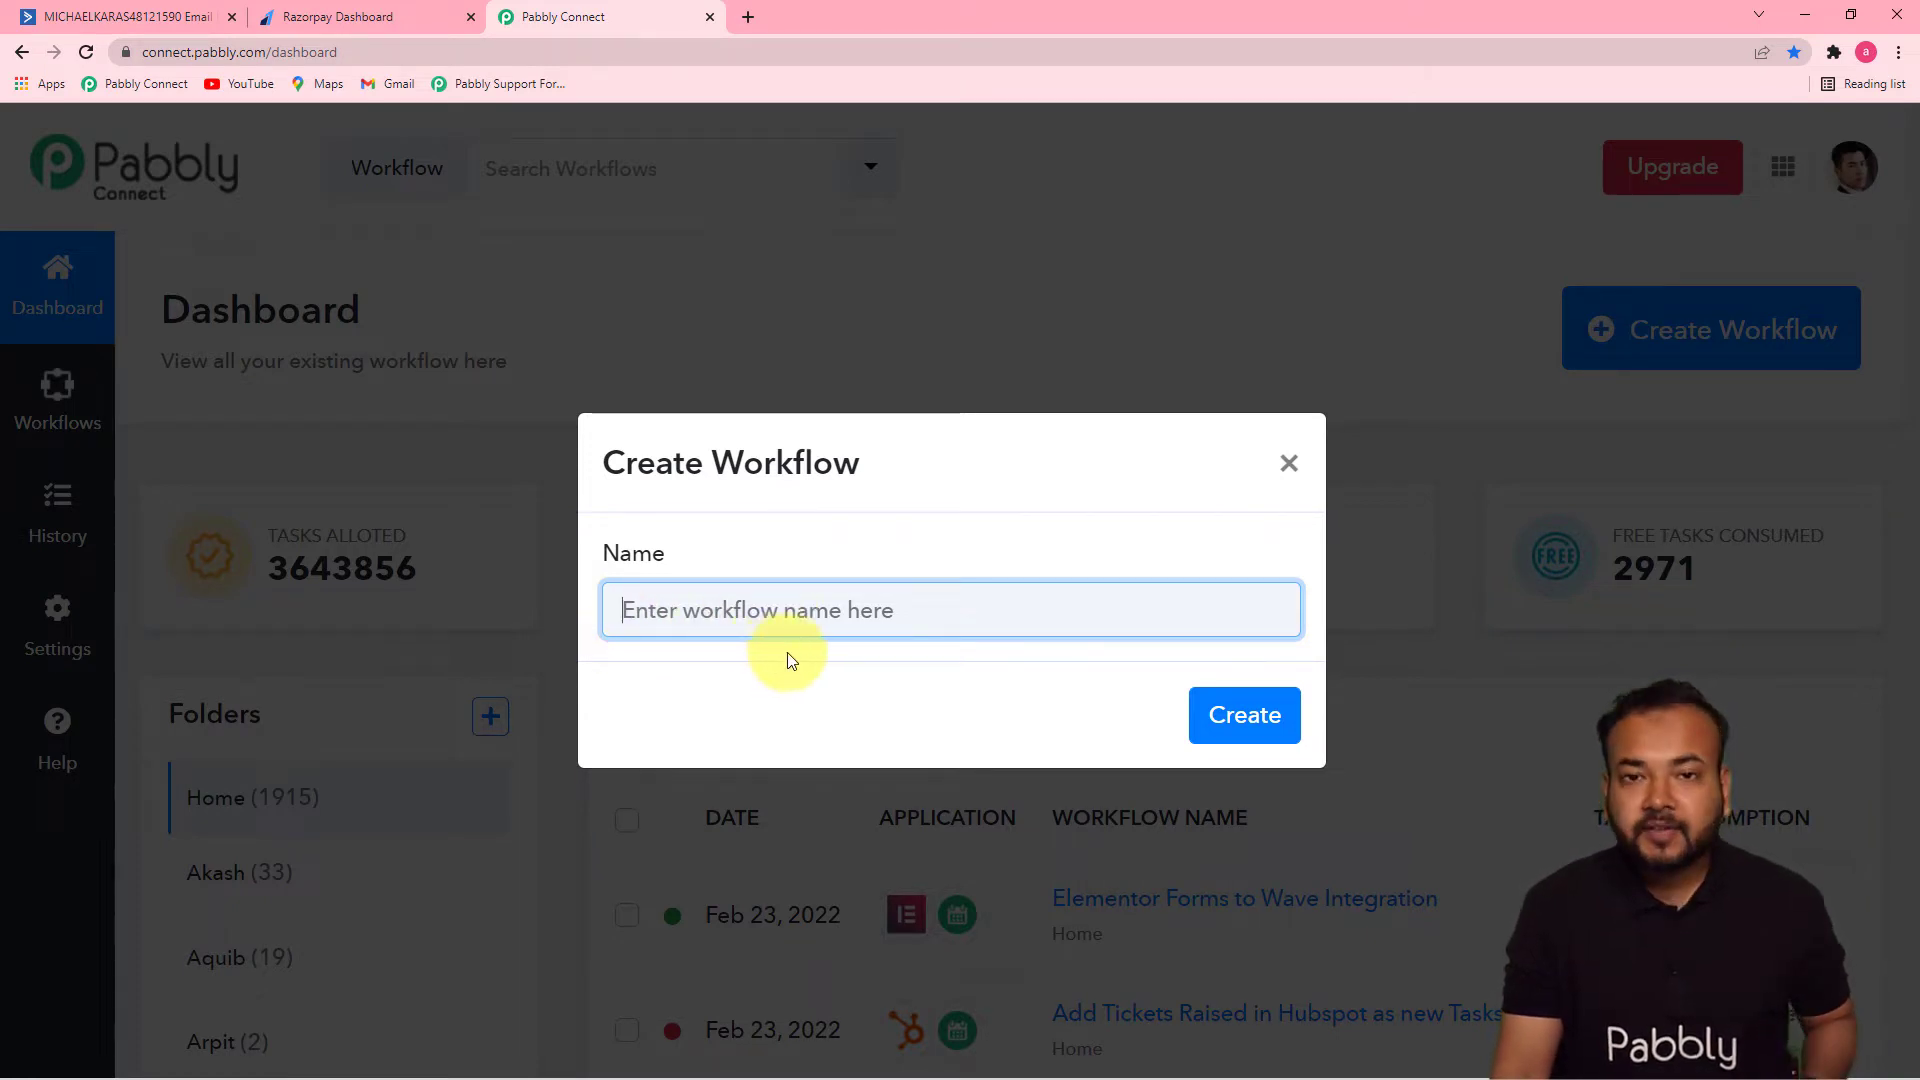
type("On Payment Failure in Razorpay Create a Deal in ActiveCampaign")
left_click(1012, 724)
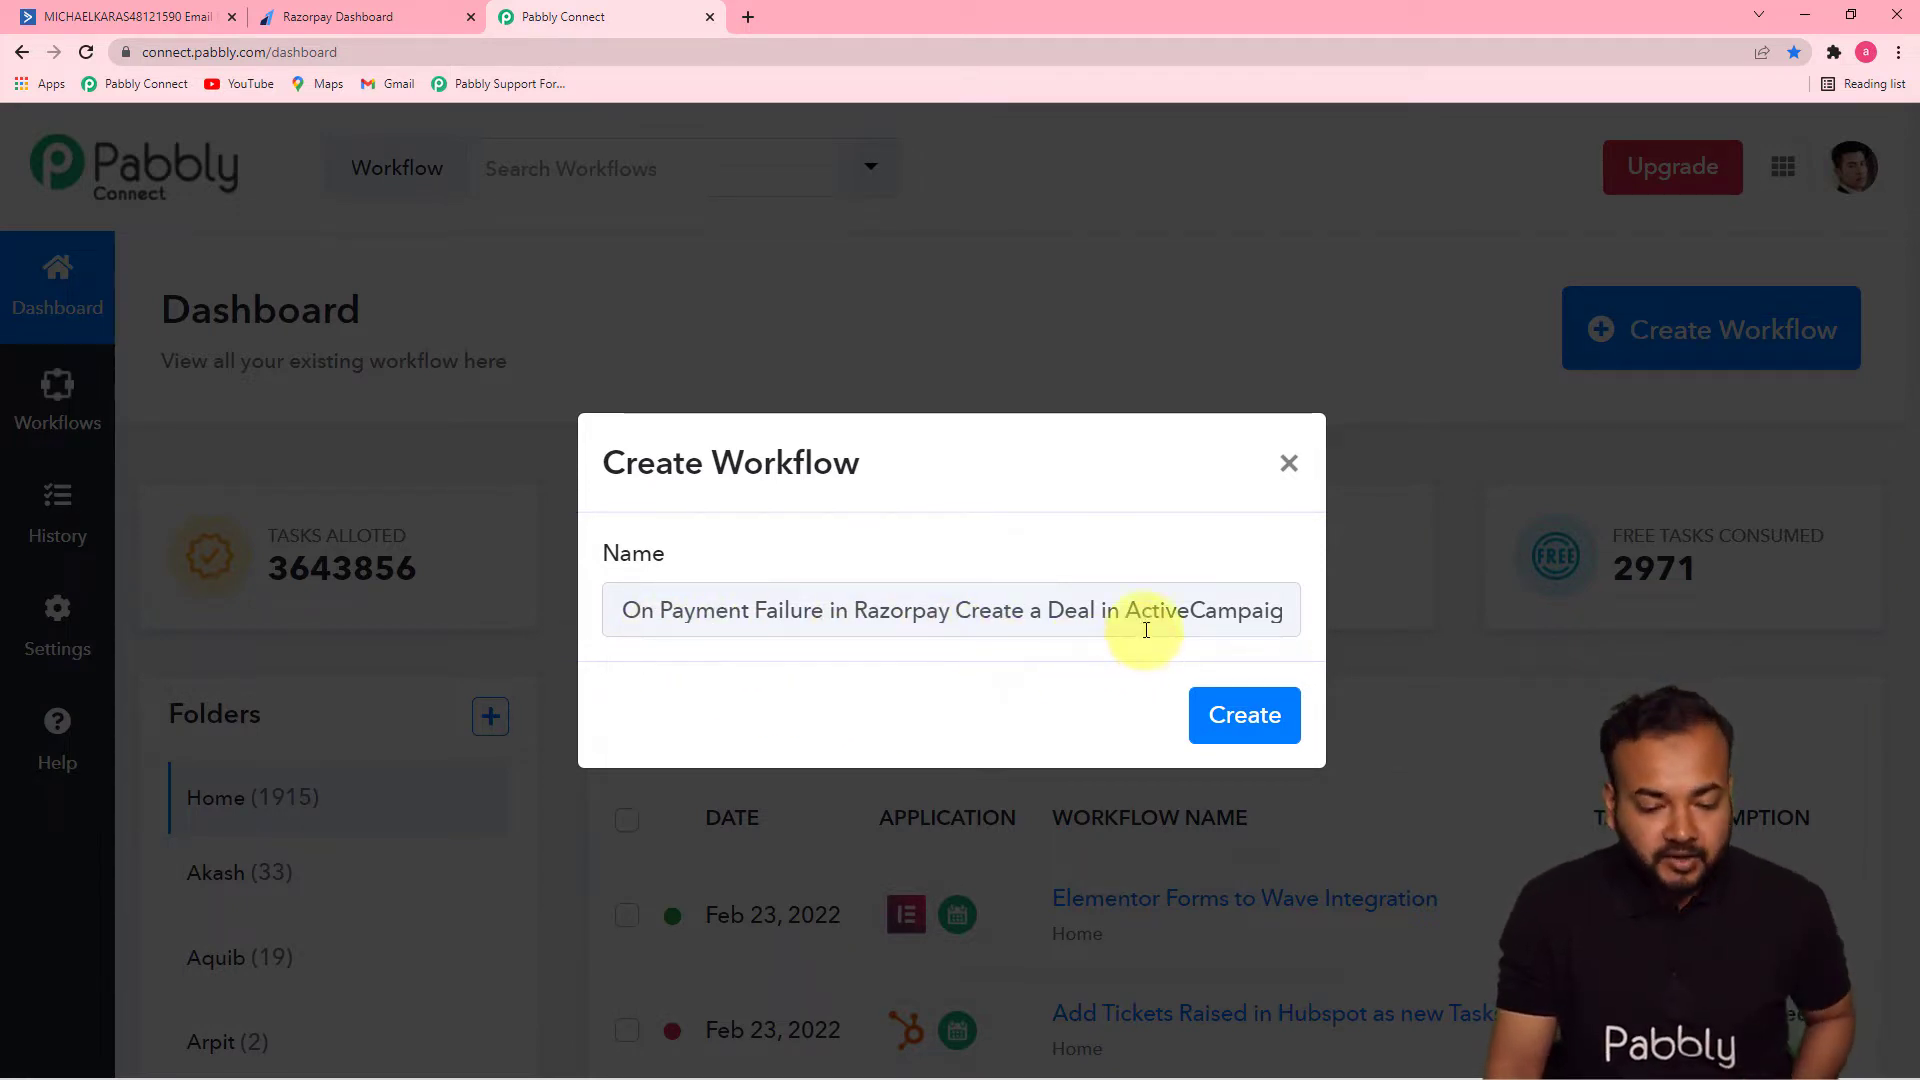
left_click(1238, 713)
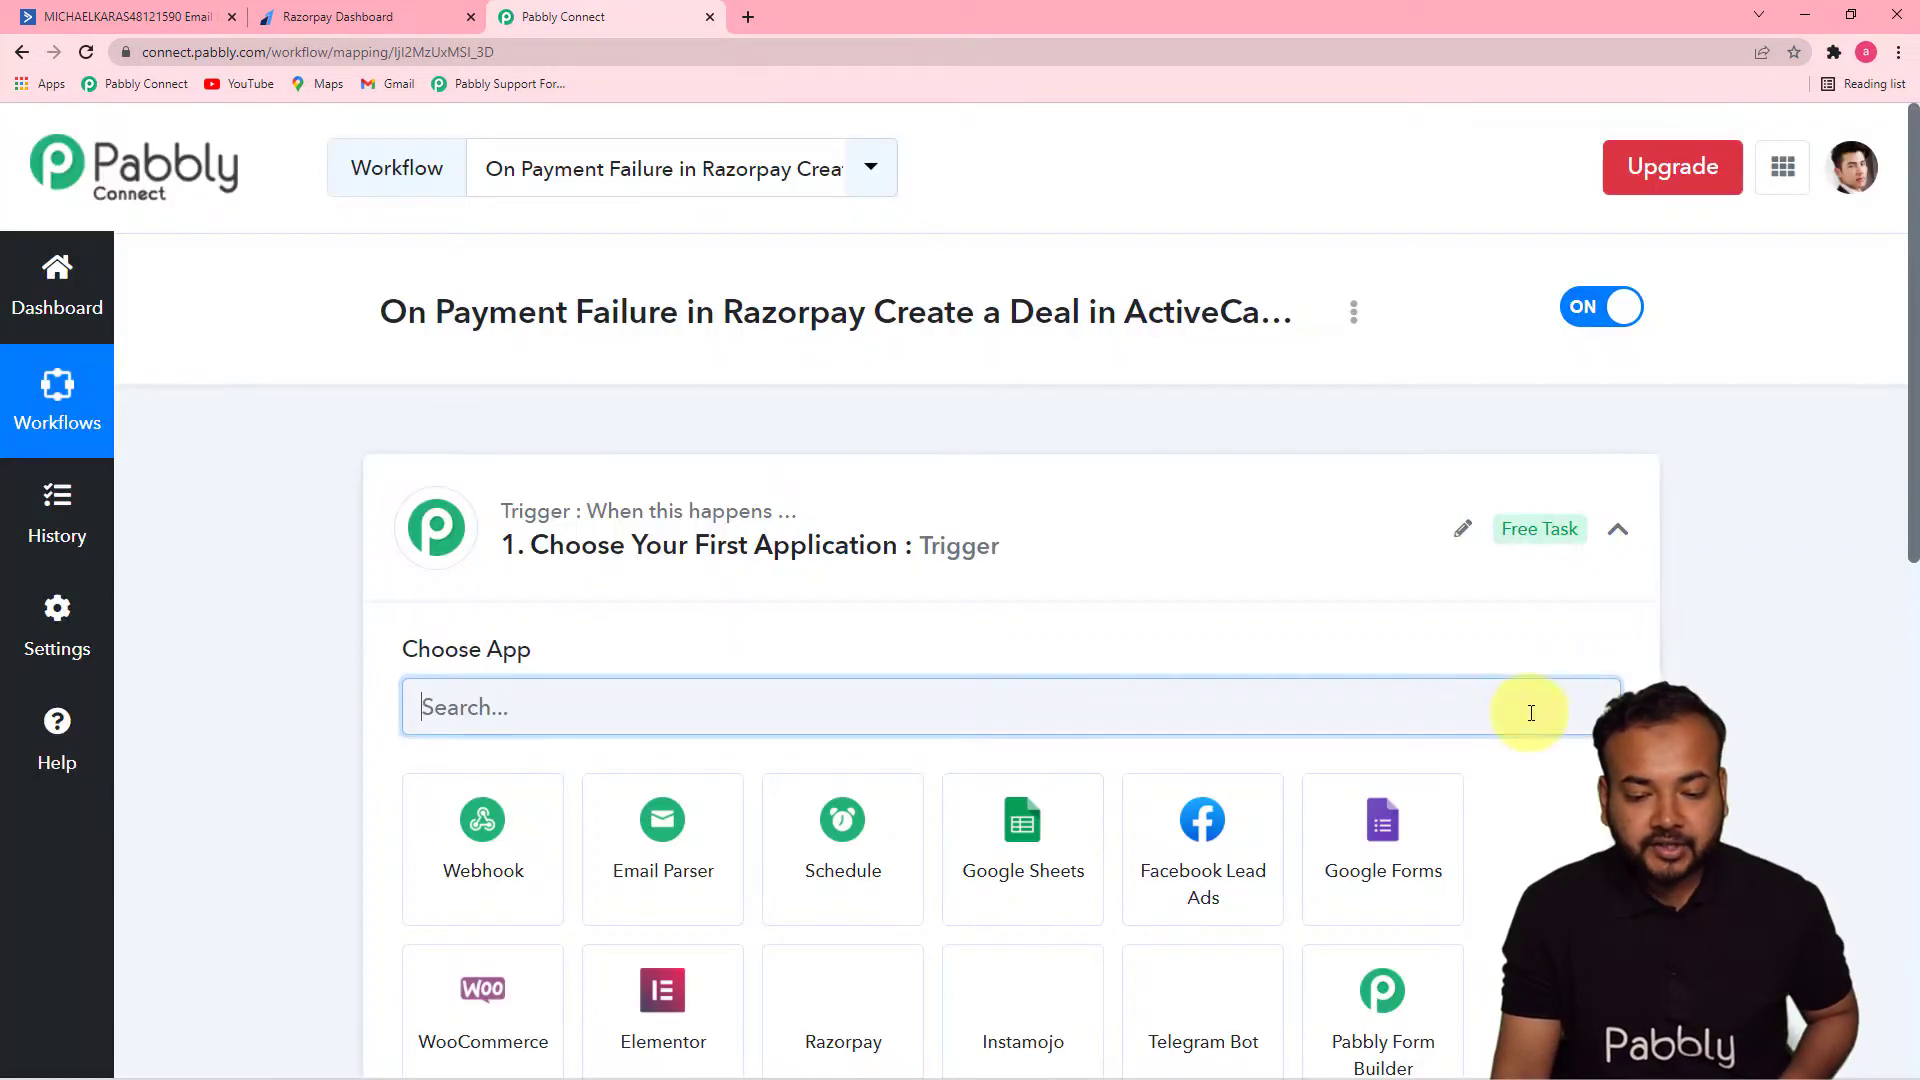
Pick Razorpay as the trigger app and Payment Failed as its trigger event.
left_click(1618, 529)
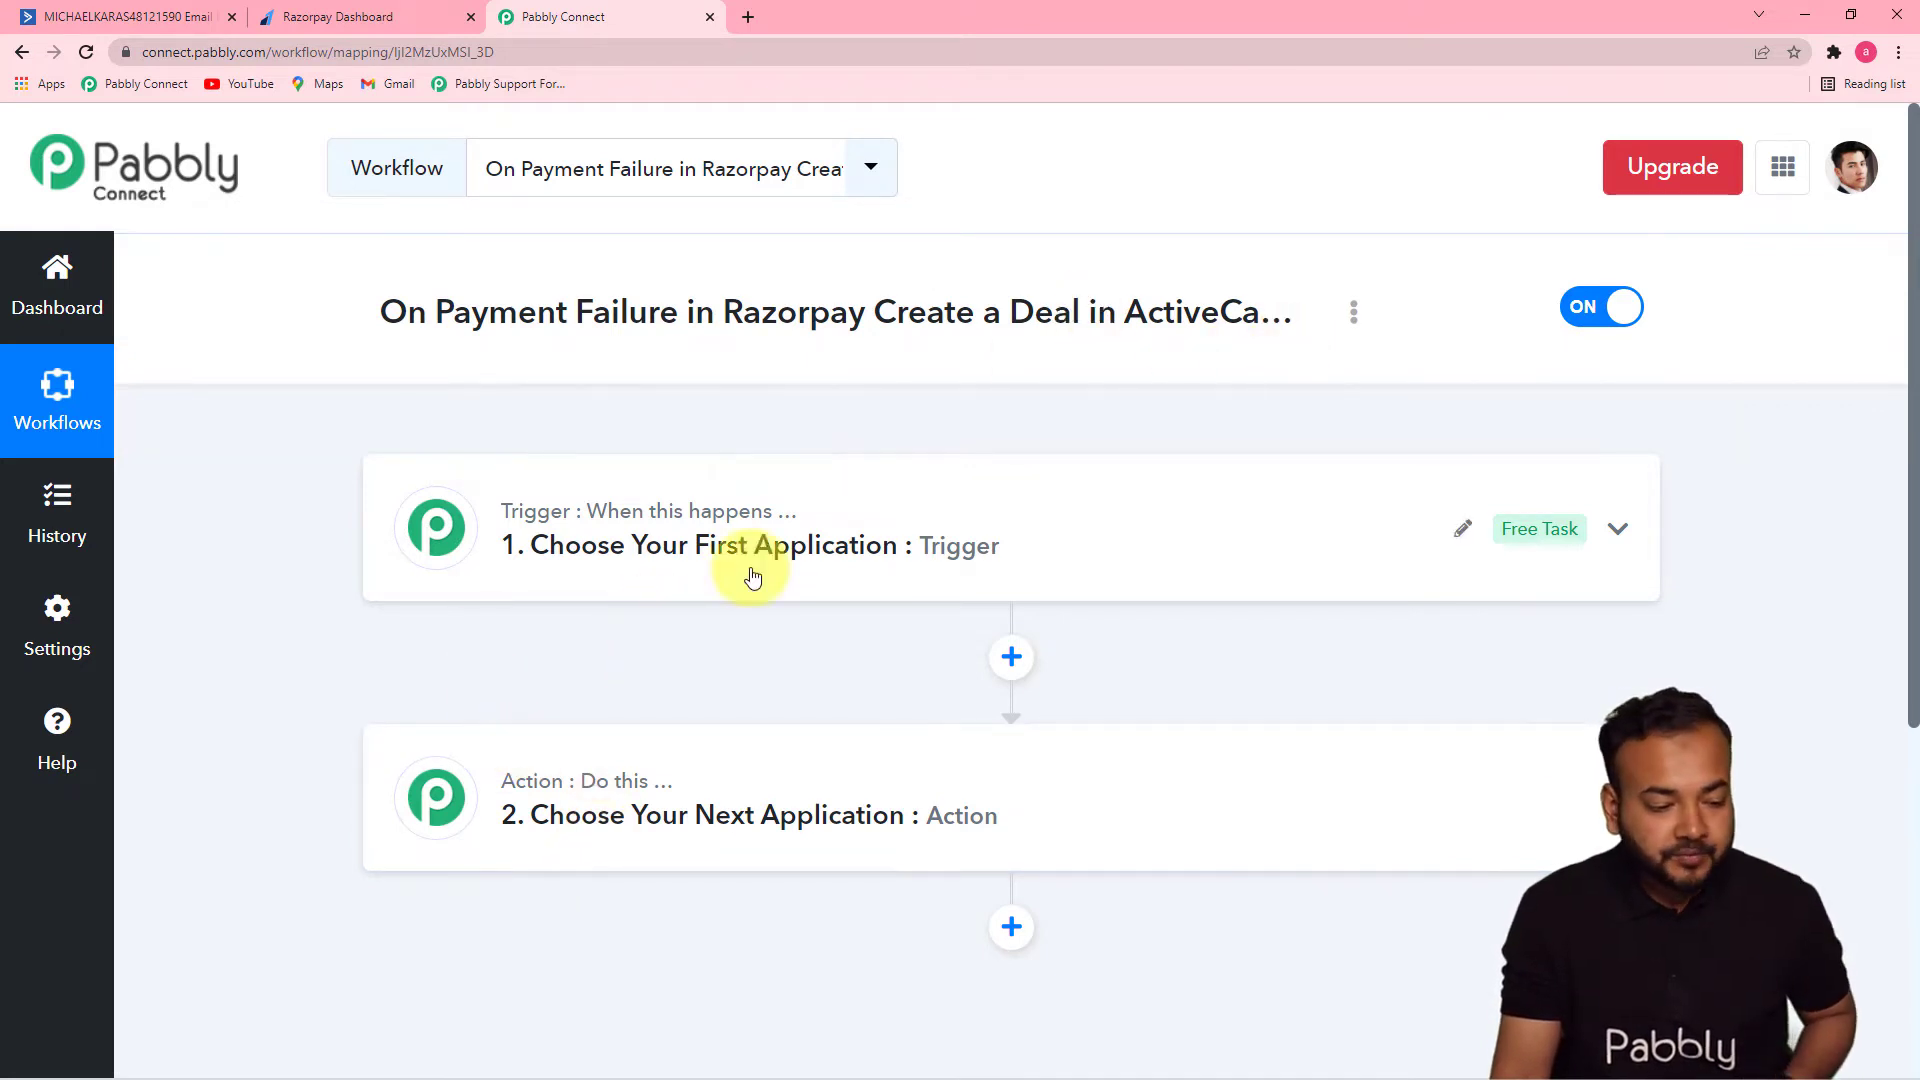
left_click(592, 555)
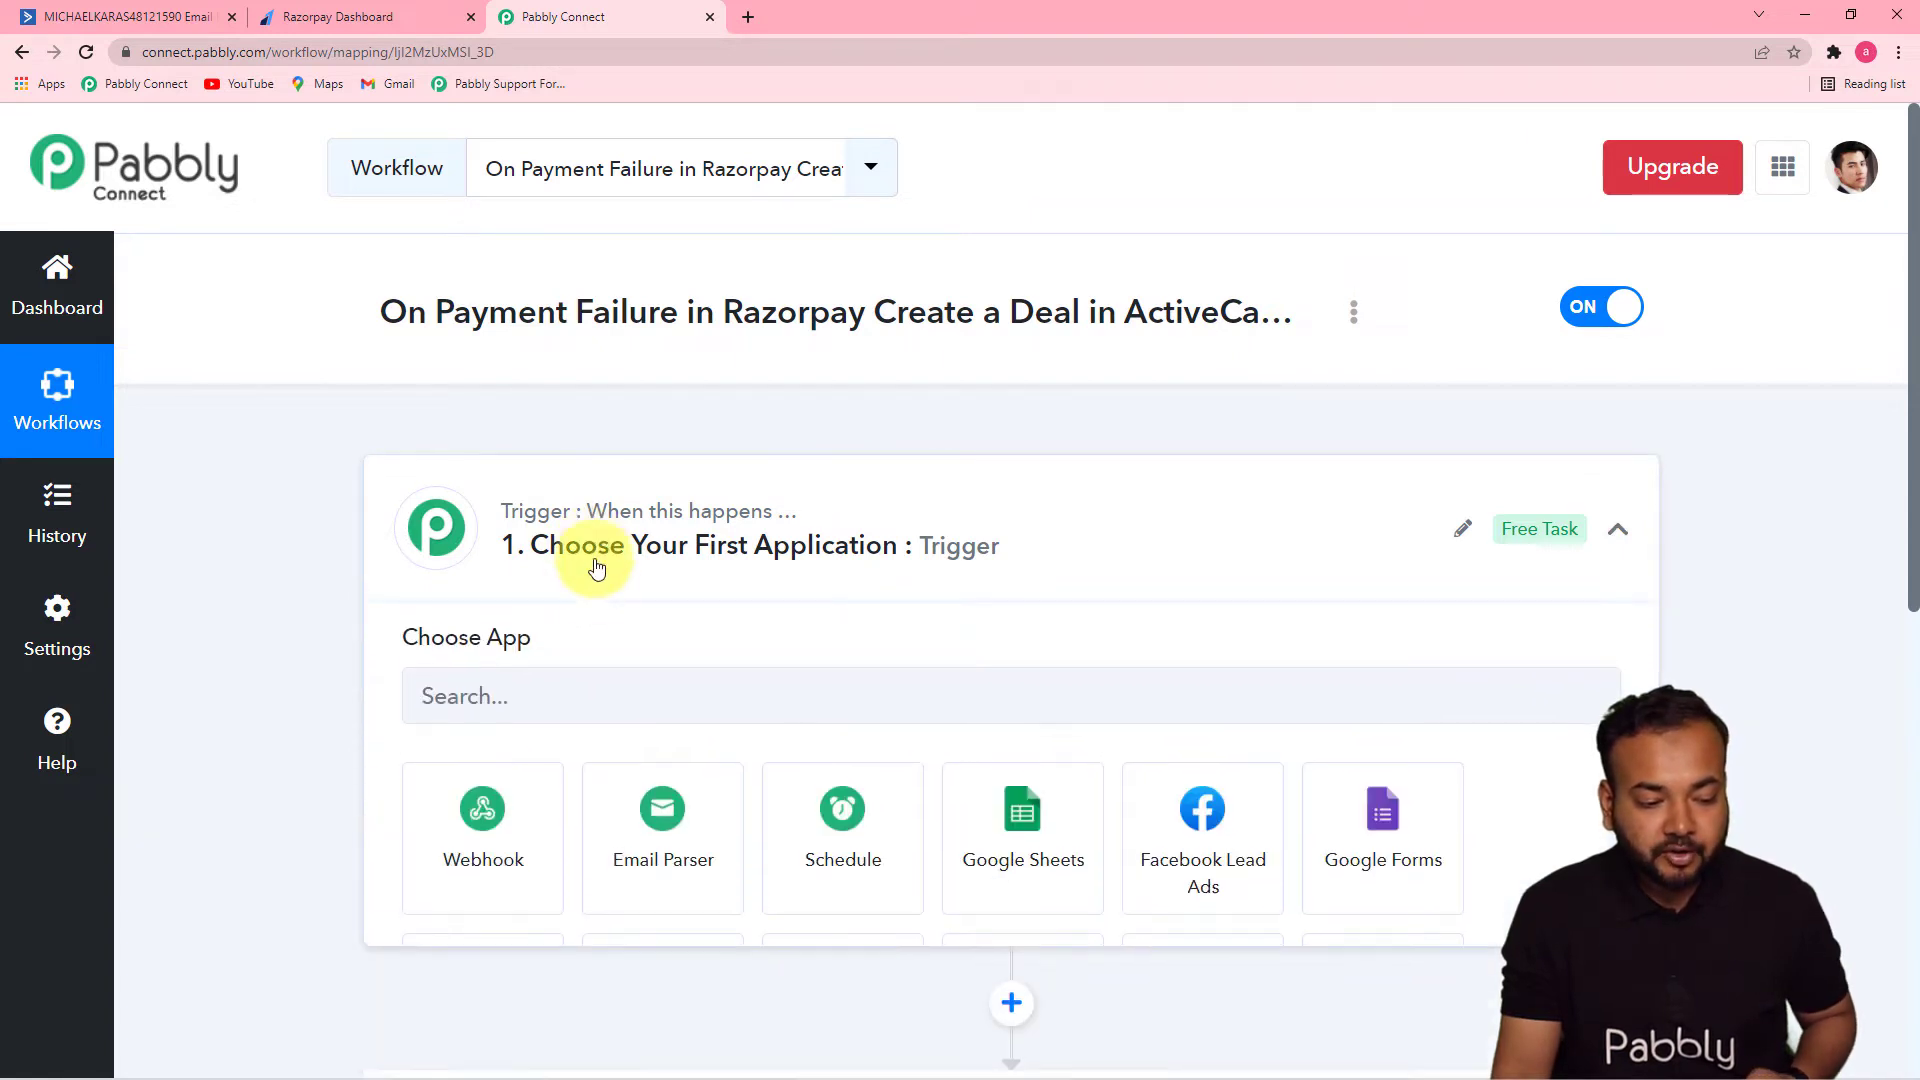
scroll(570, 686, "down", 4)
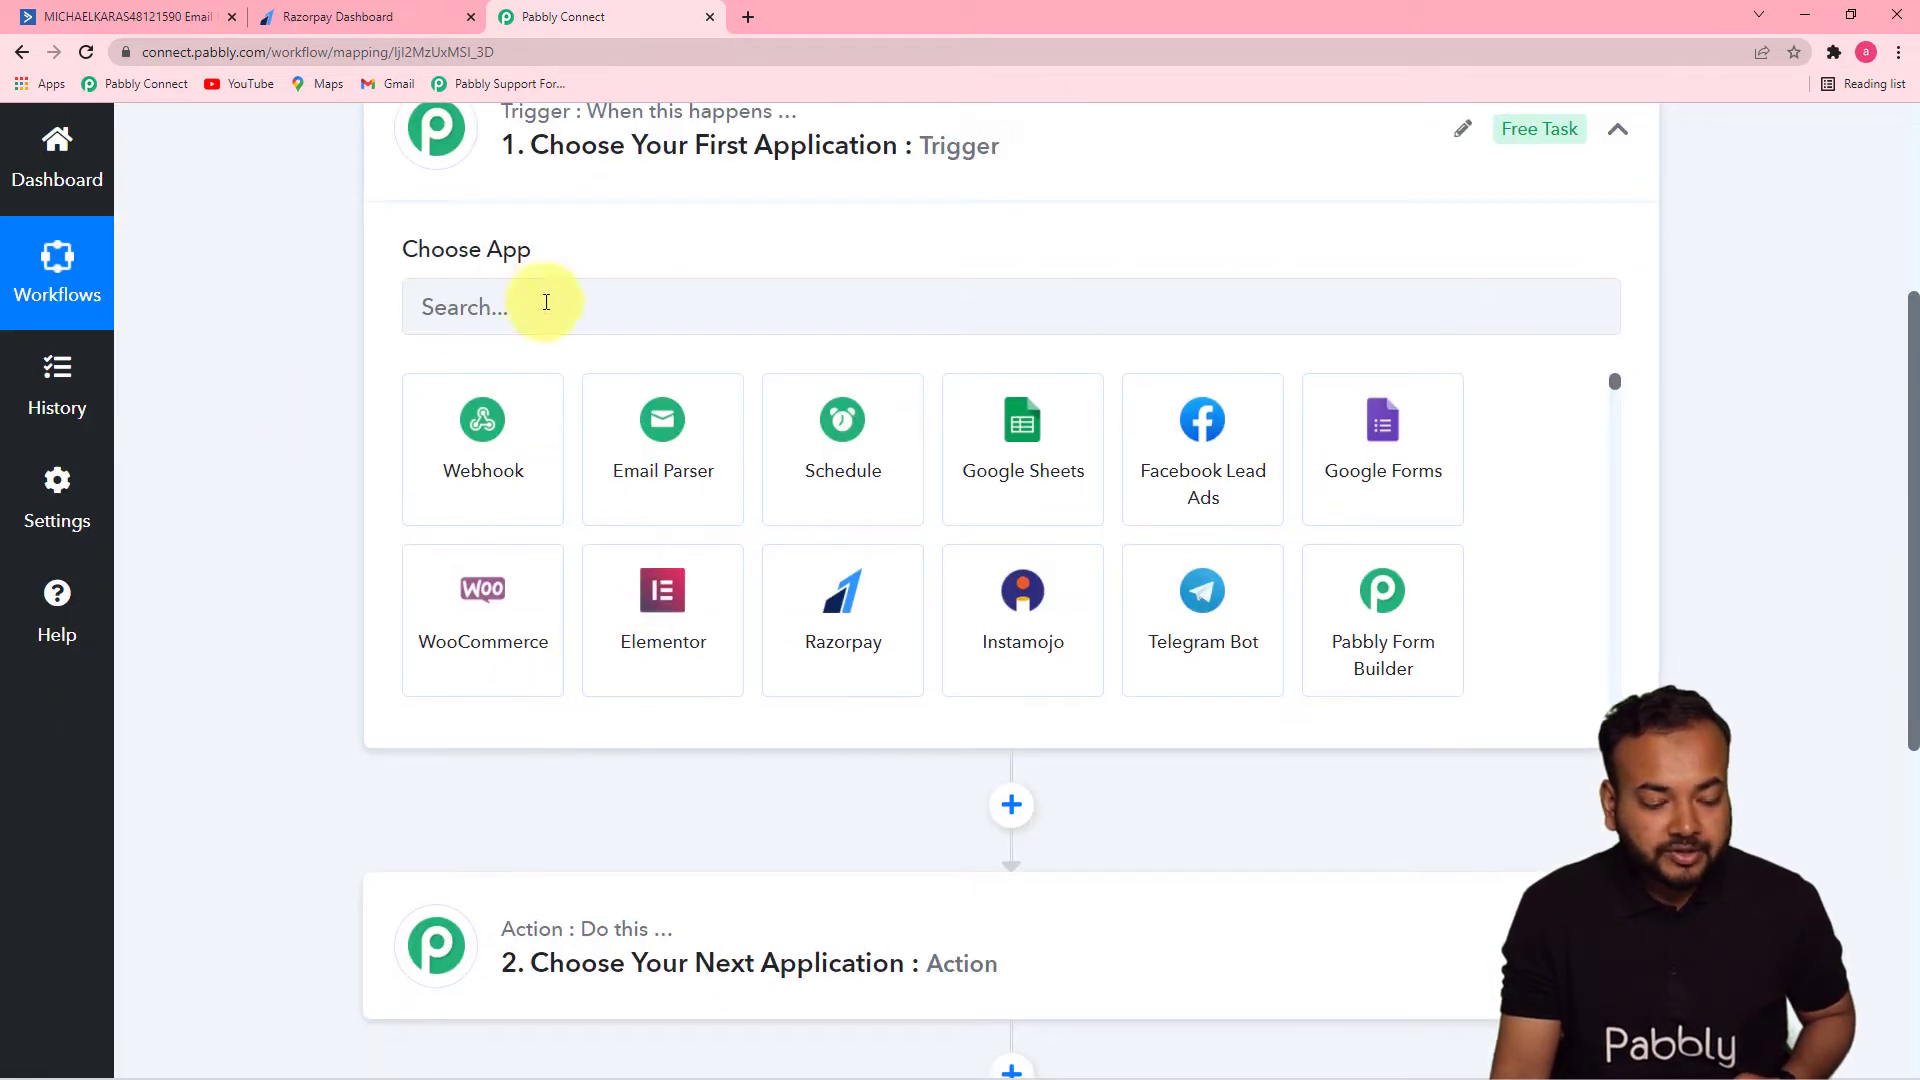
left_click(579, 303)
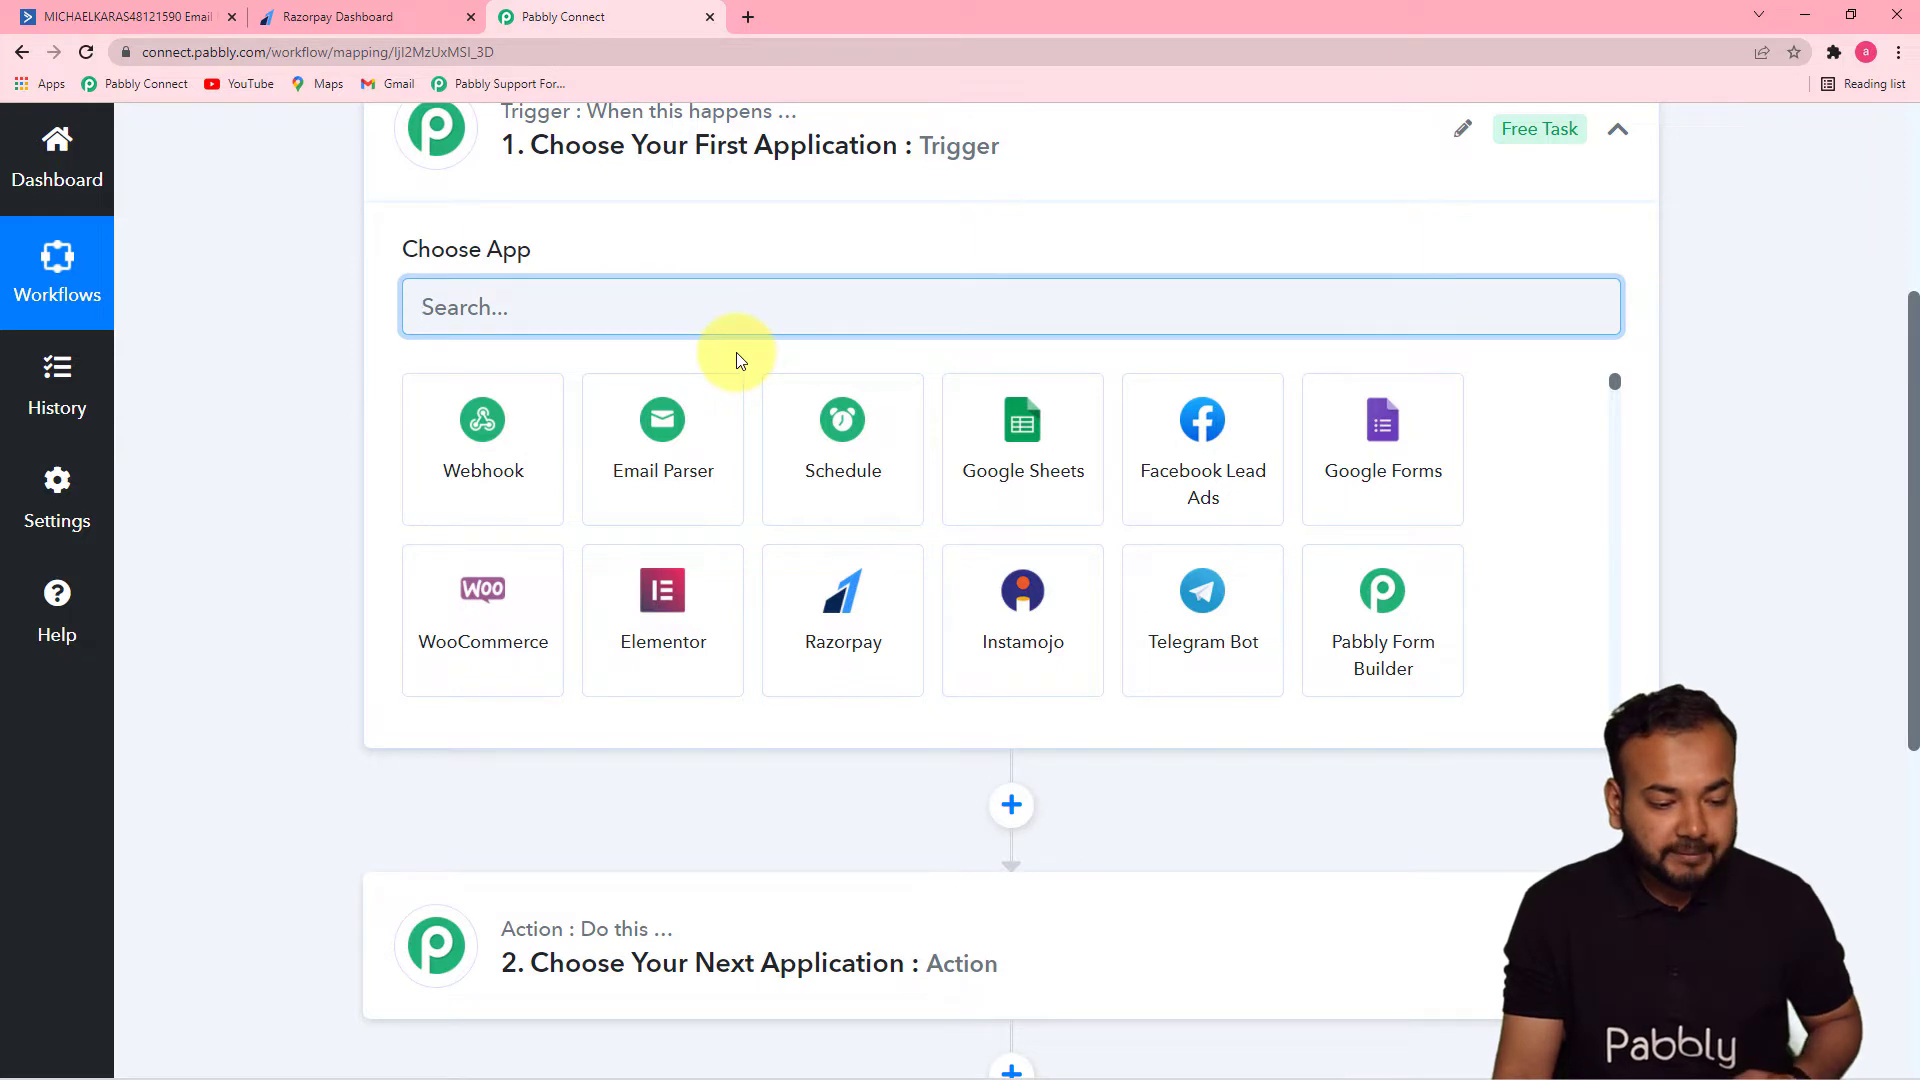
left_click(832, 605)
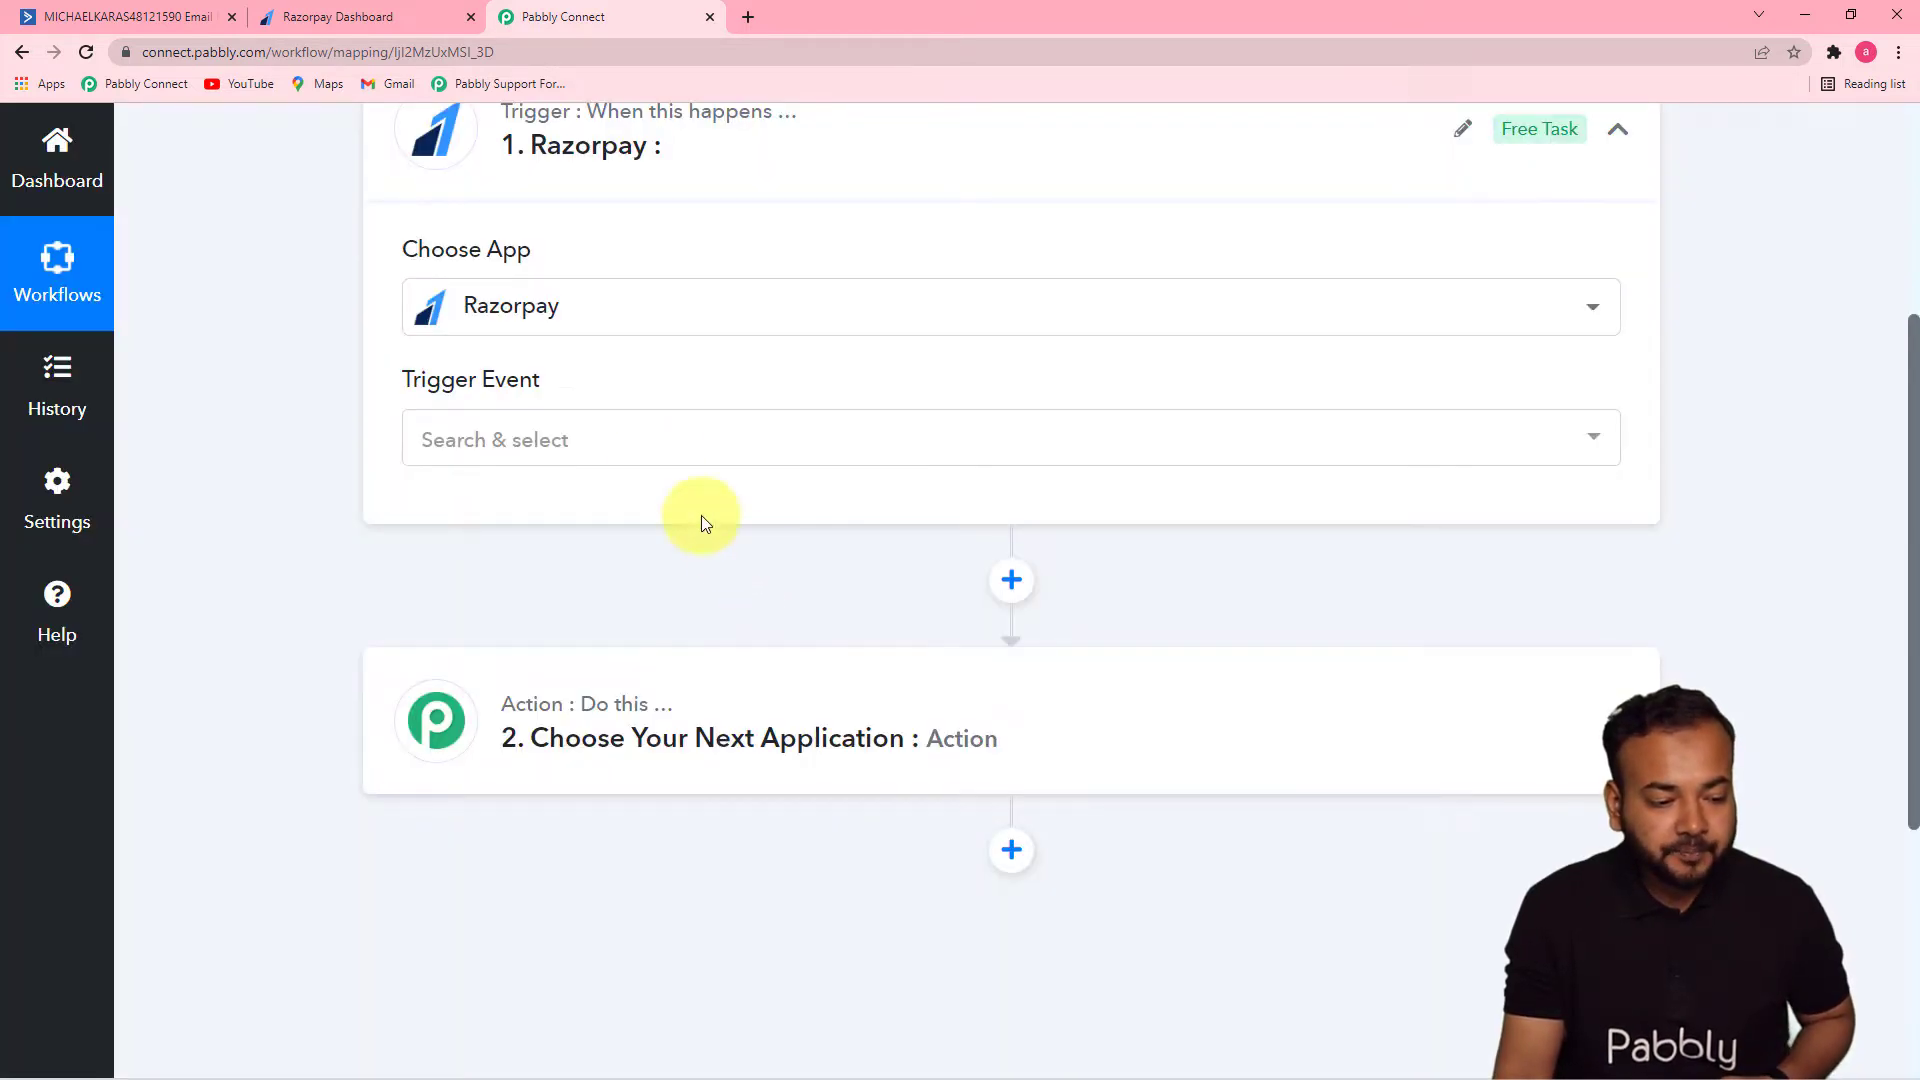
left_click(640, 441)
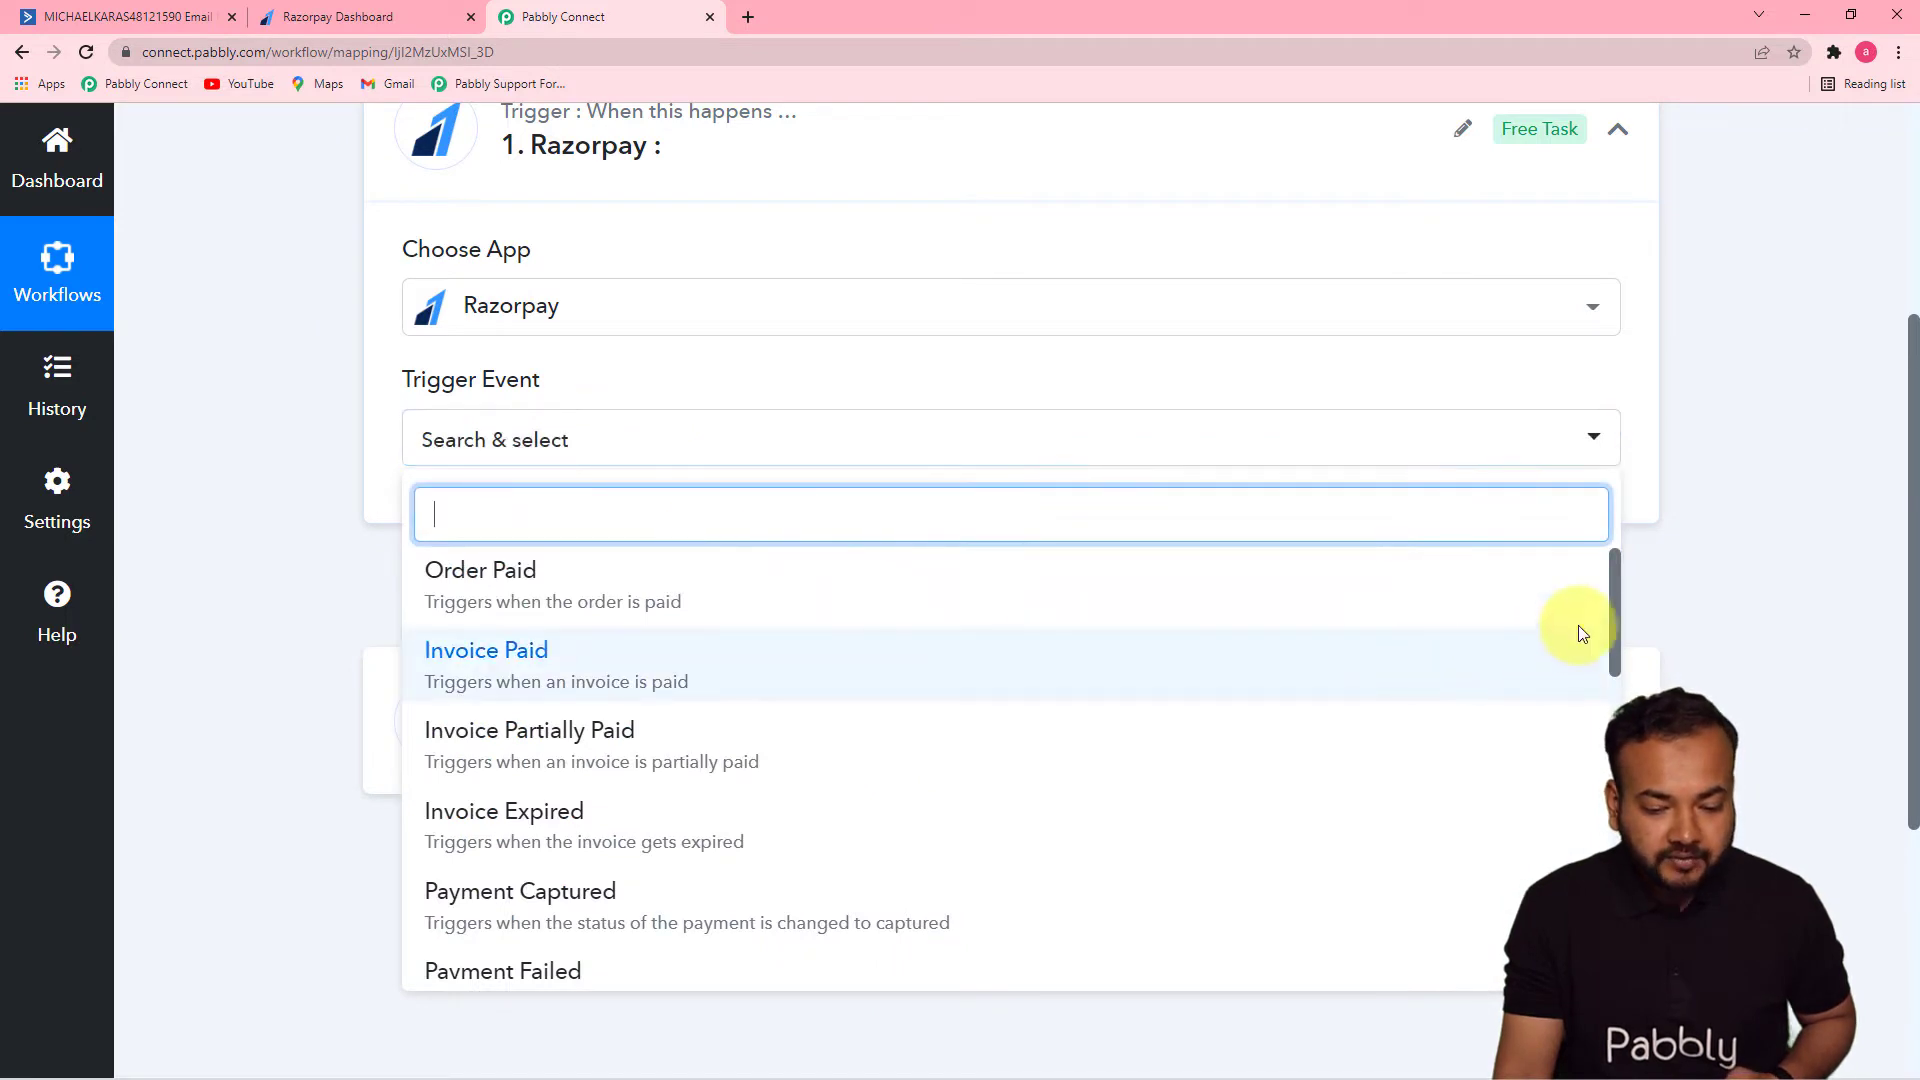
left_click_drag(1617, 634, 1600, 712)
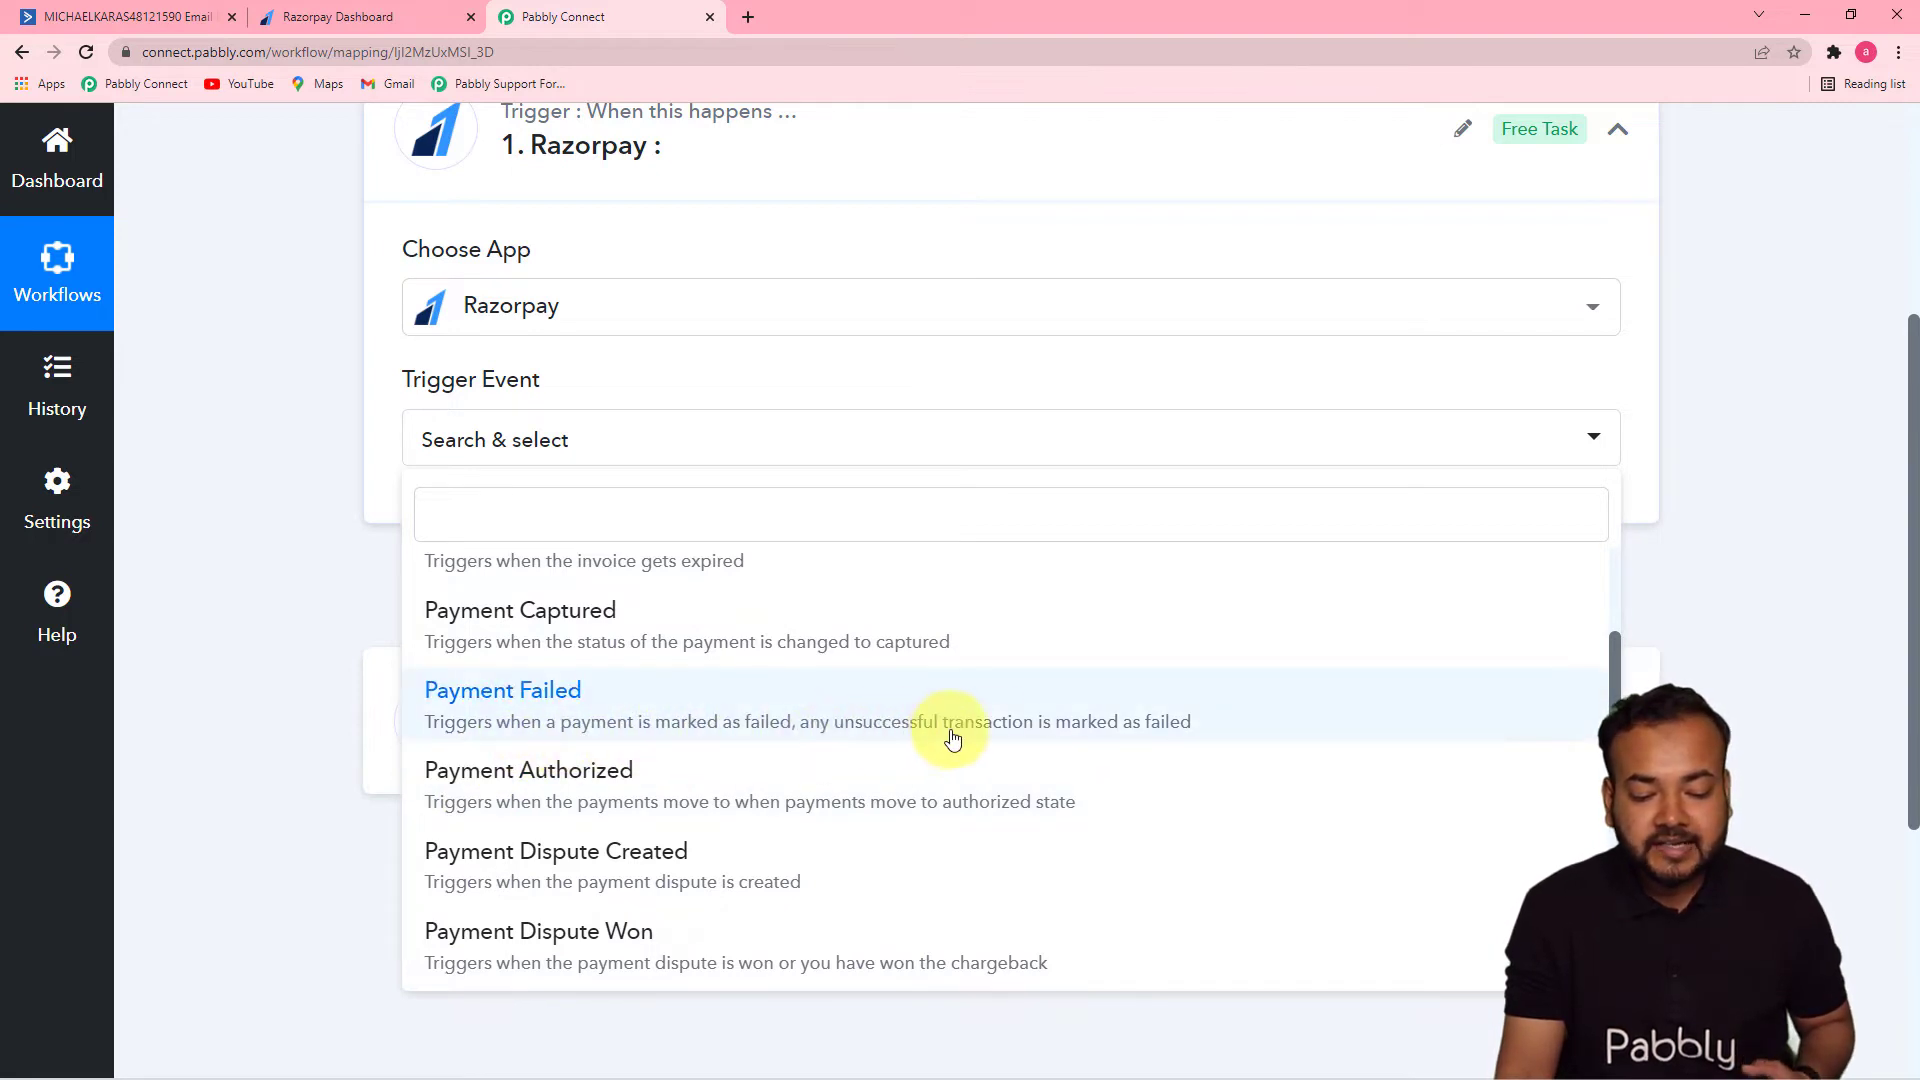
left_click(900, 700)
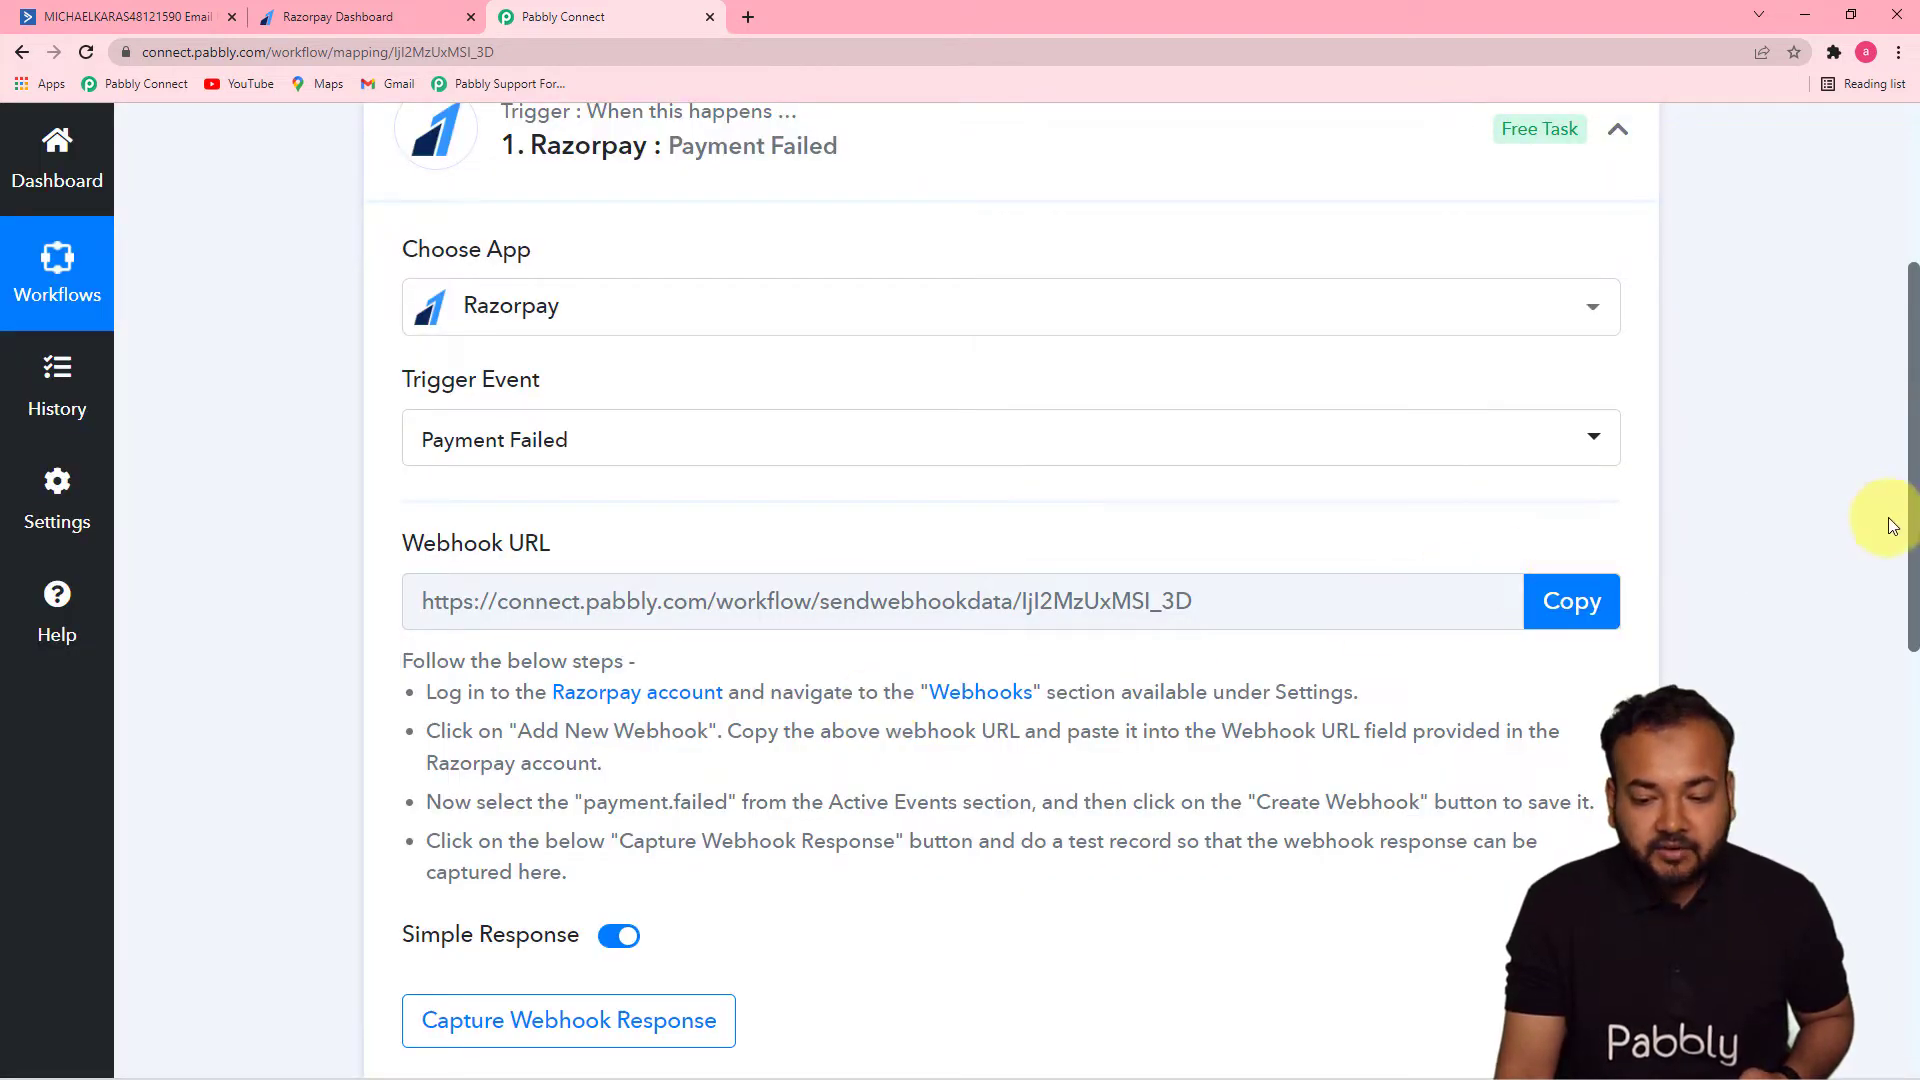
Copy the Razorpay webhook URL, start capturing the webhook response, and switch to the Razorpay Dashboard.
scroll(1912, 474, "down", 3)
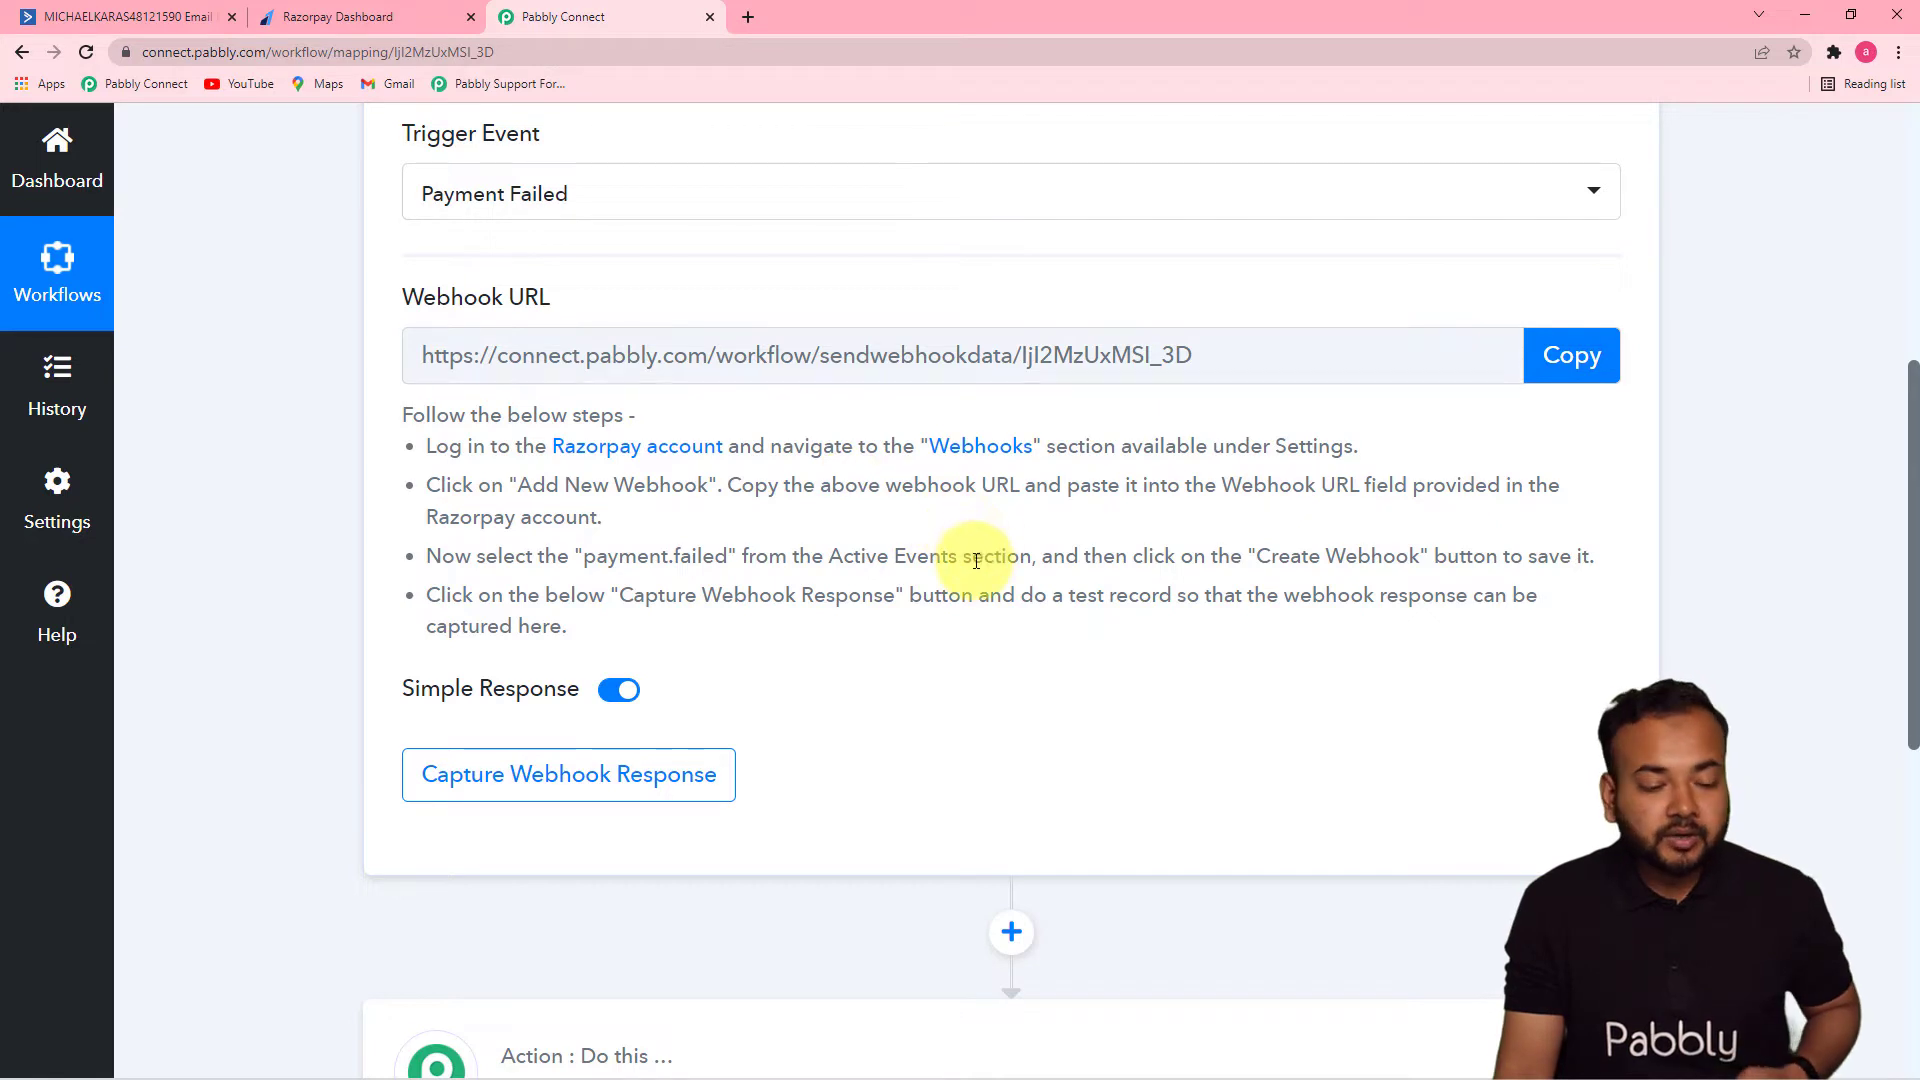
left_click(1575, 360)
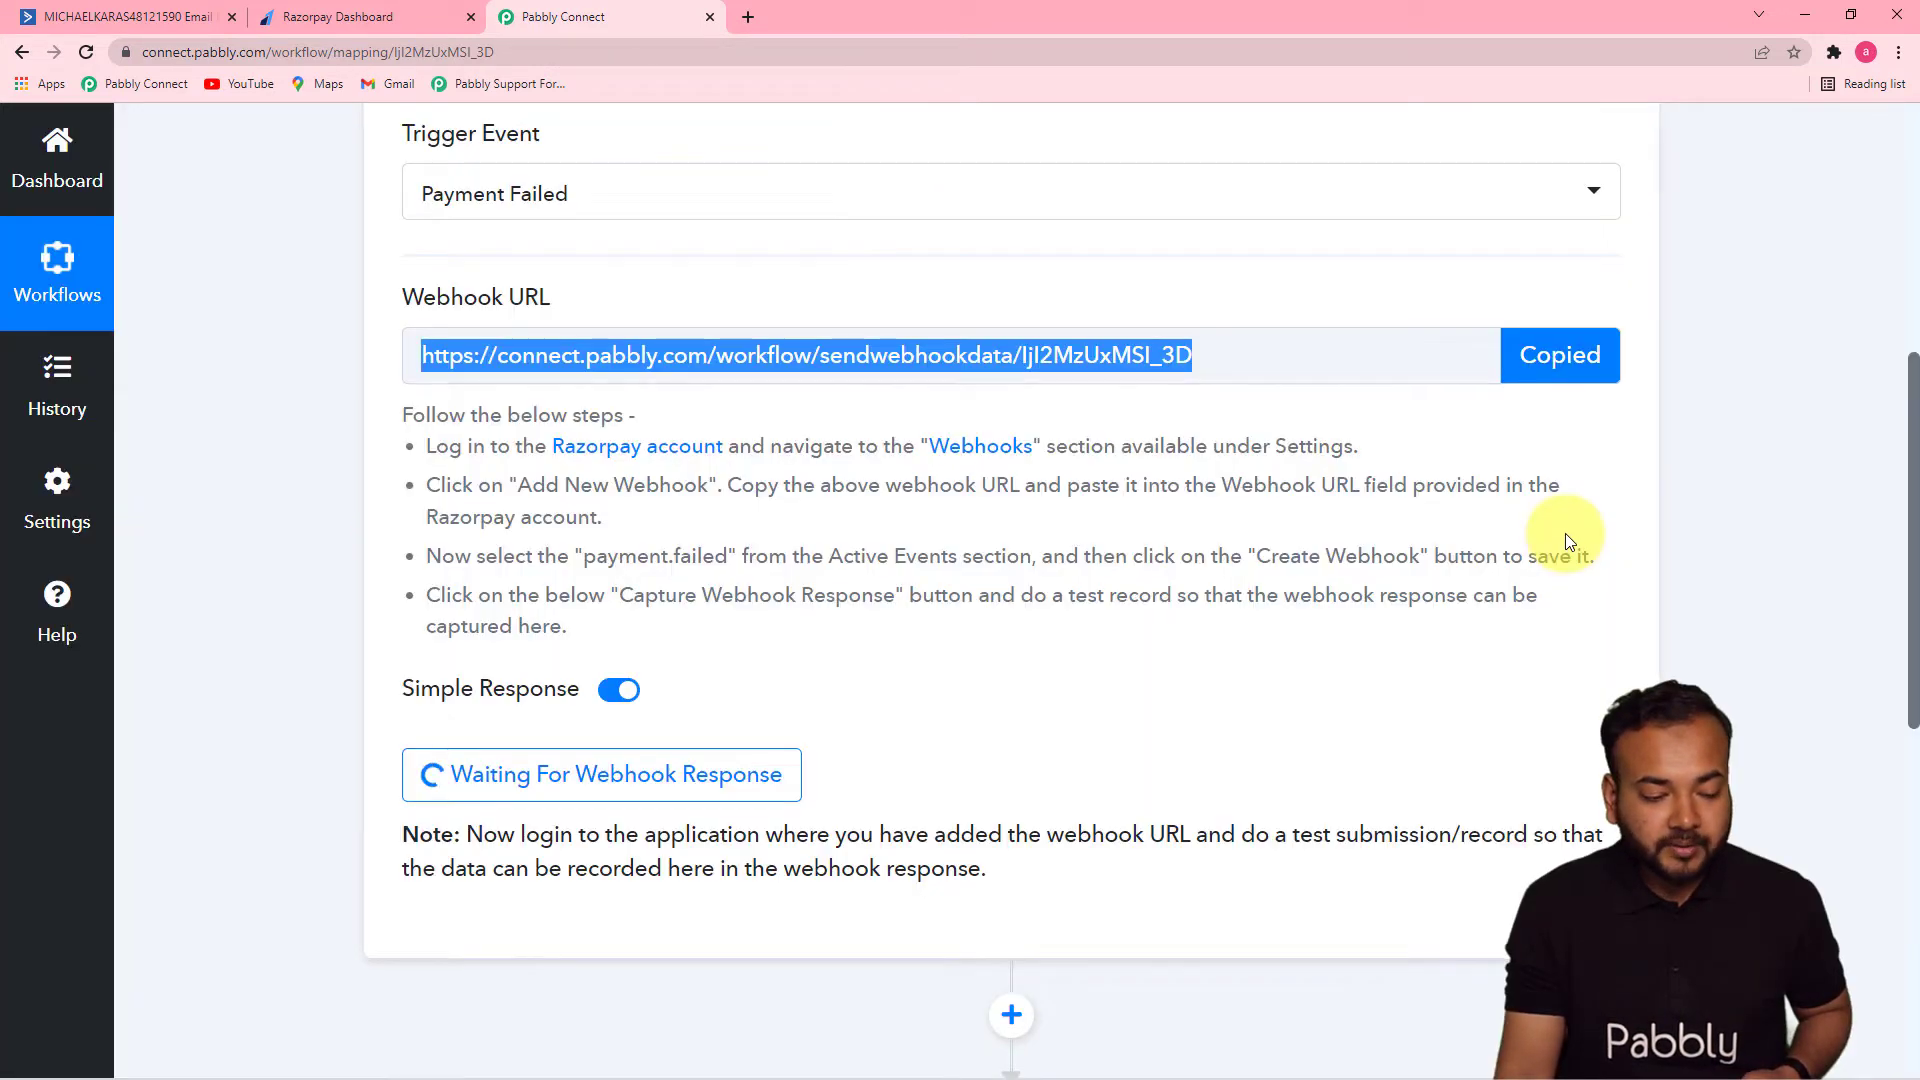
left_click(380, 17)
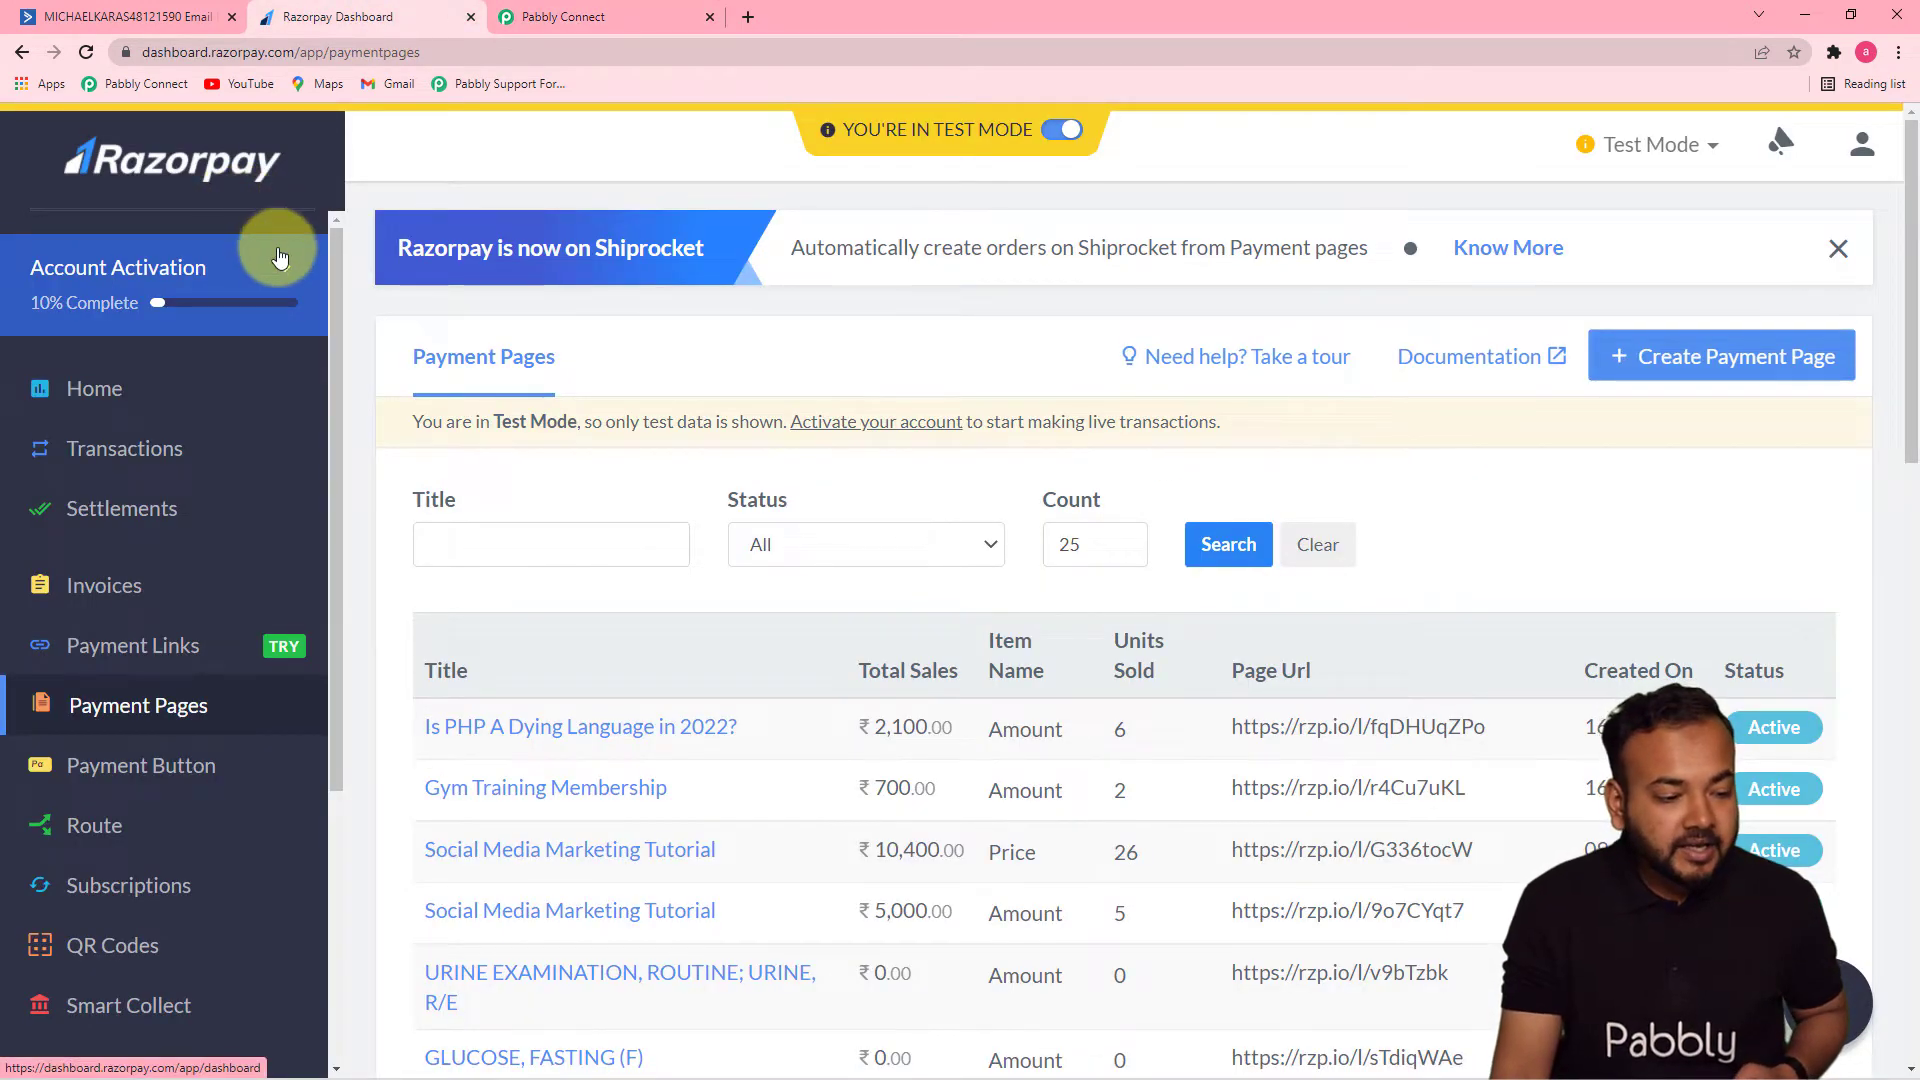
In Razorpay Settings > Webhooks, create a webhook with the pasted Pabbly URL subscribed to payment.failed.
scroll(332, 286, "down", 4)
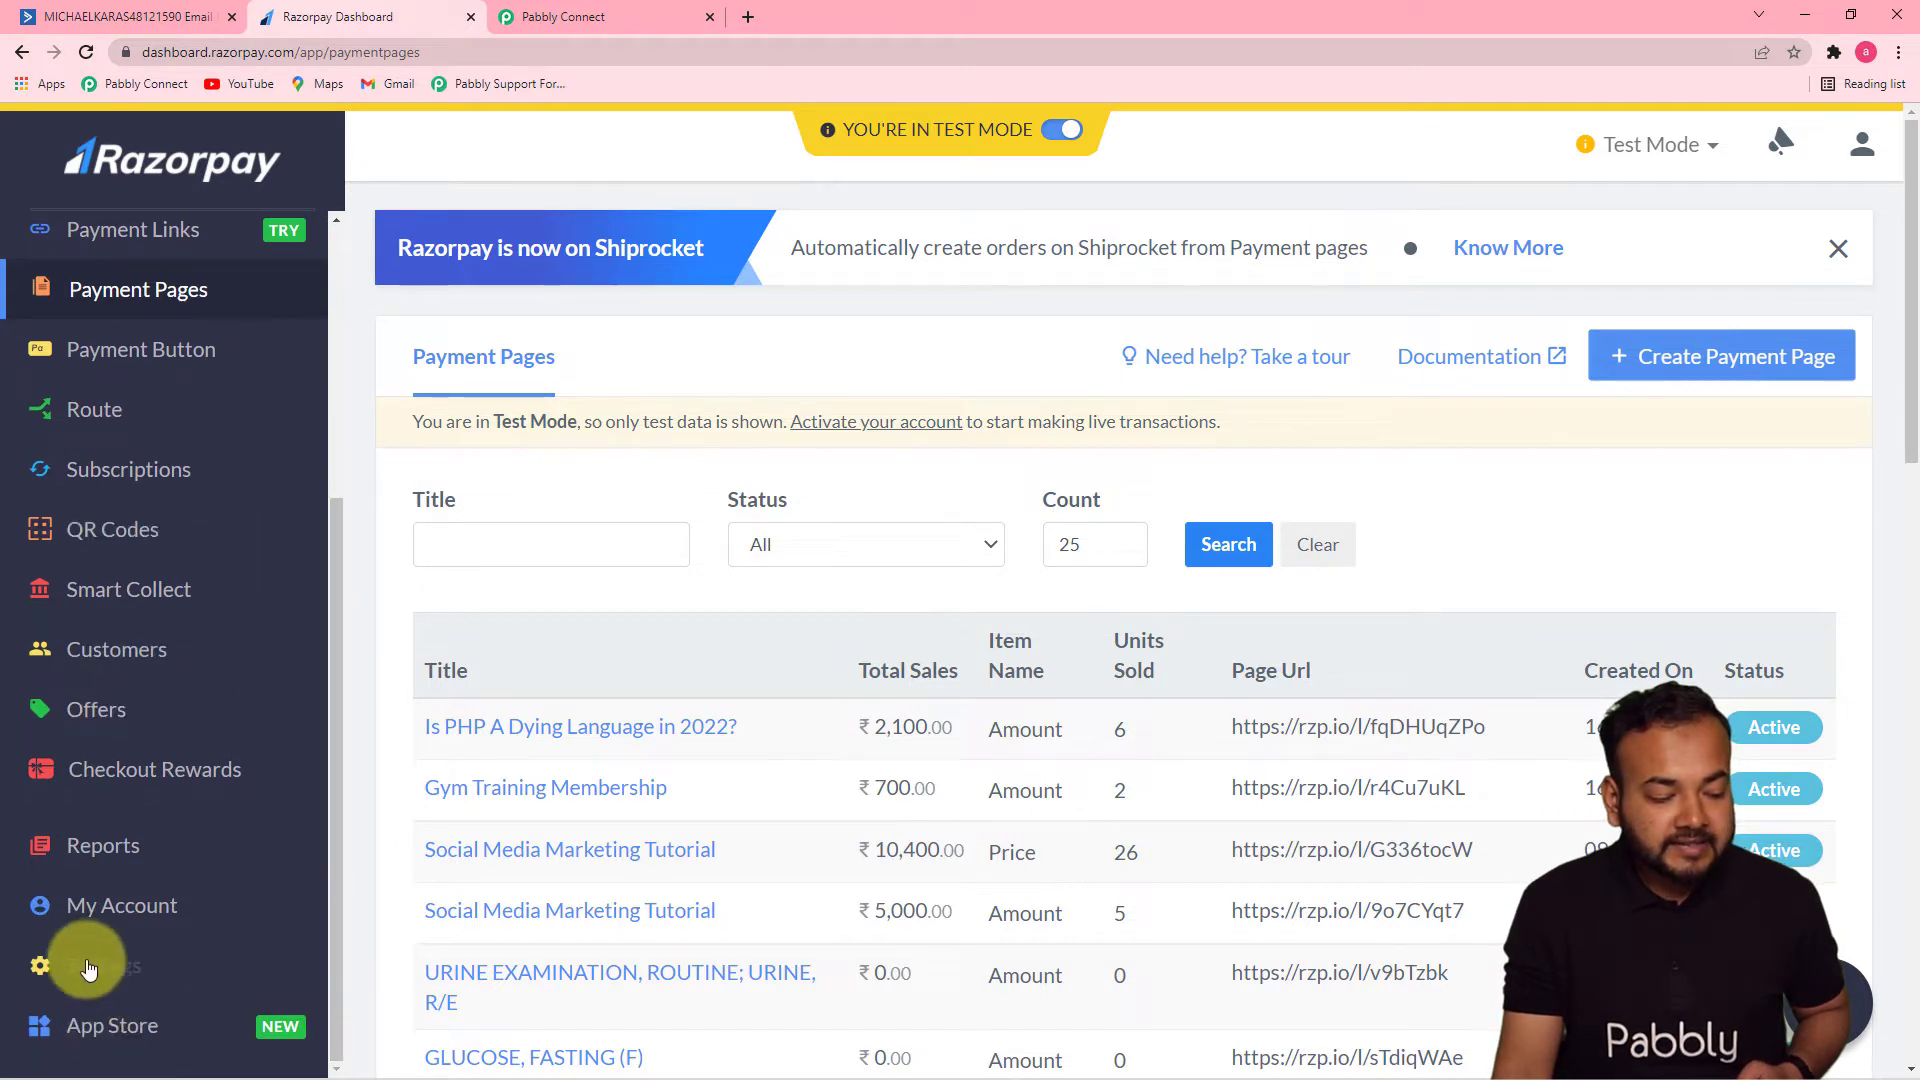
left_click(116, 979)
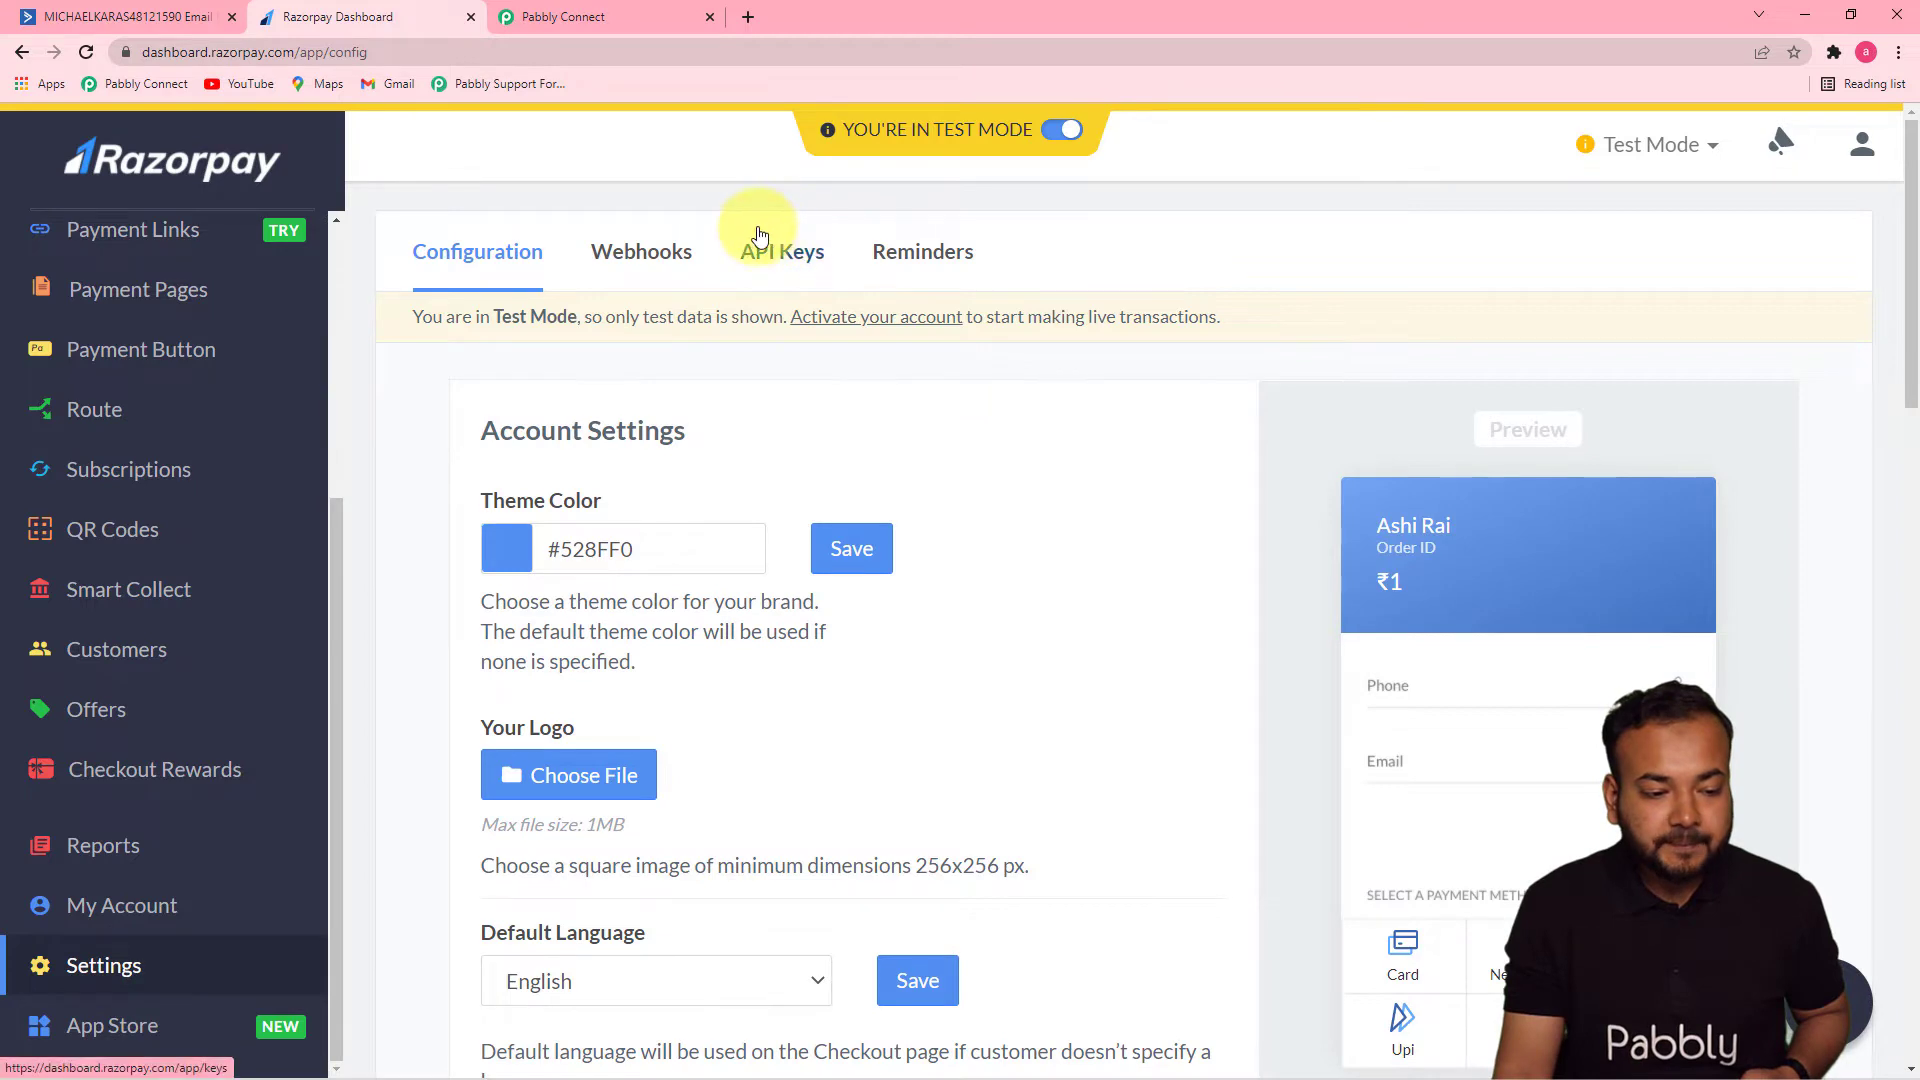
left_click(629, 255)
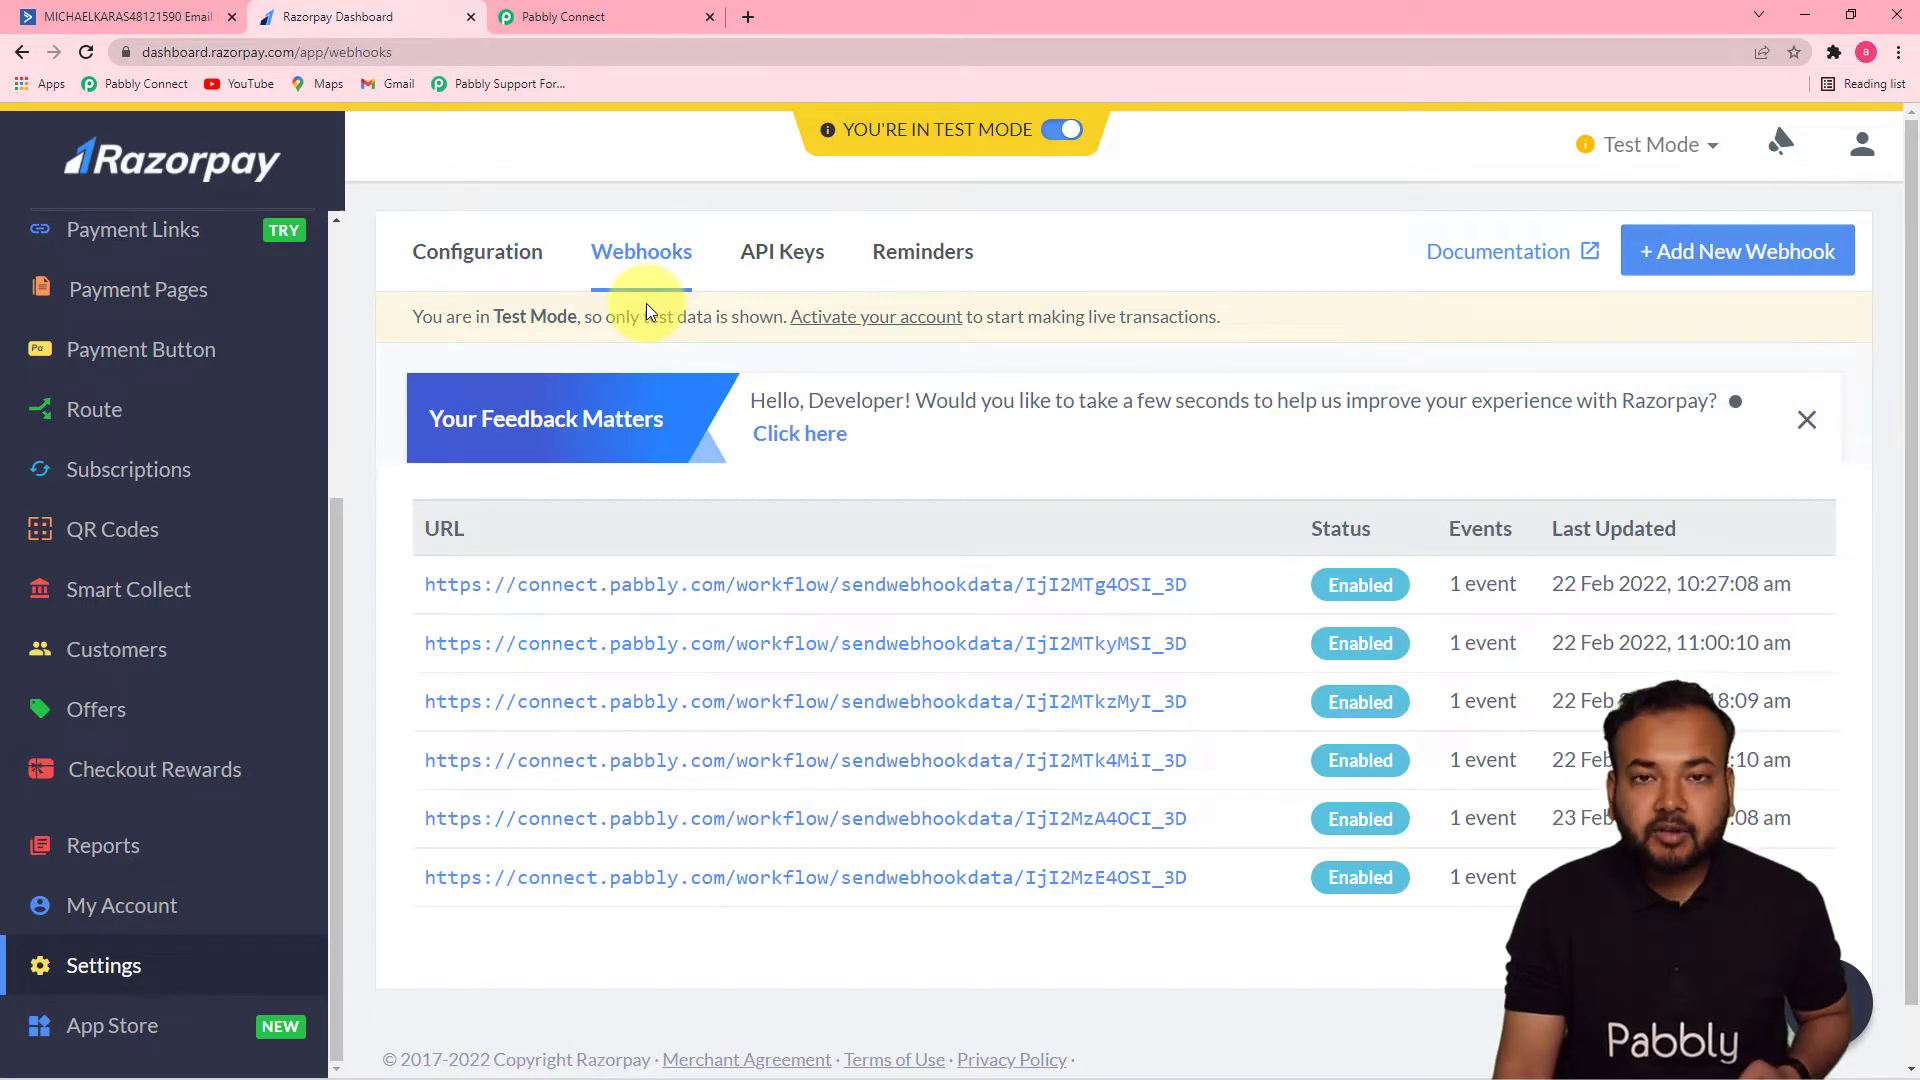
left_click(1683, 256)
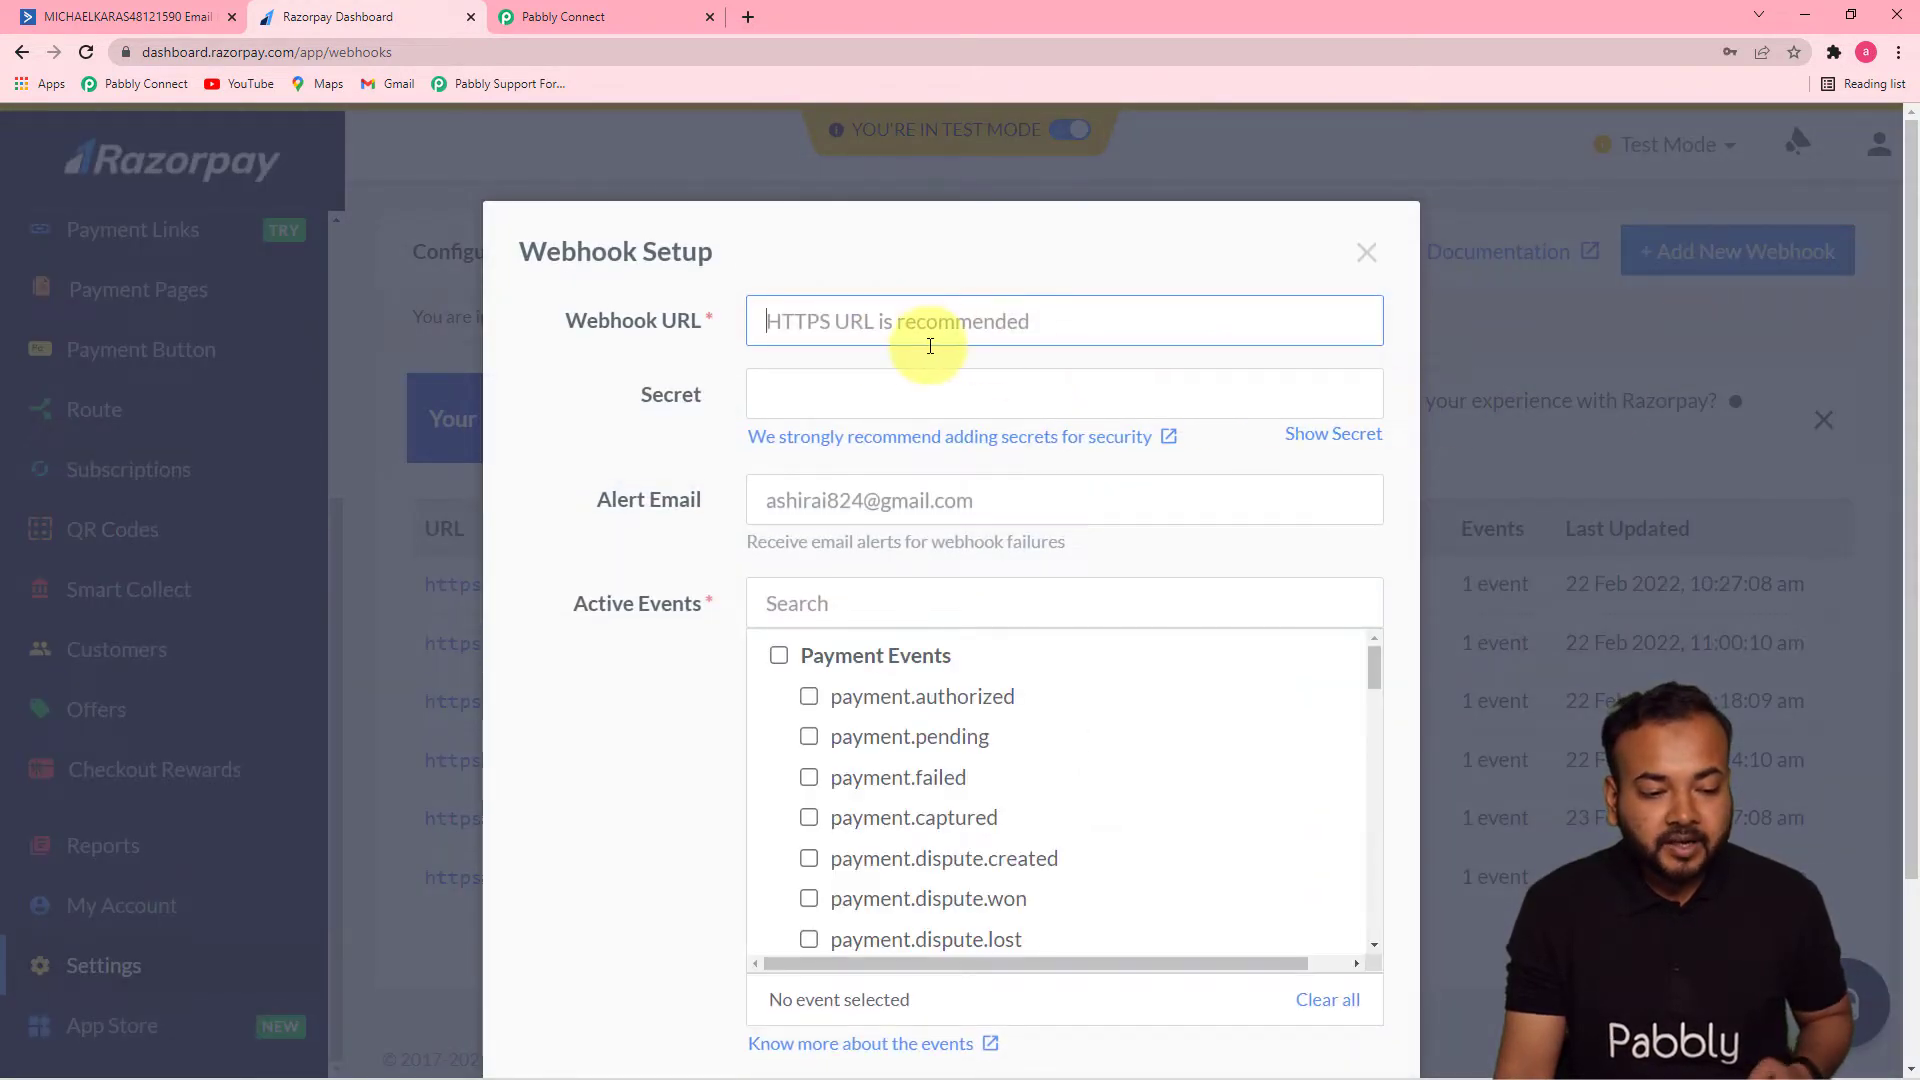
right_click(838, 327)
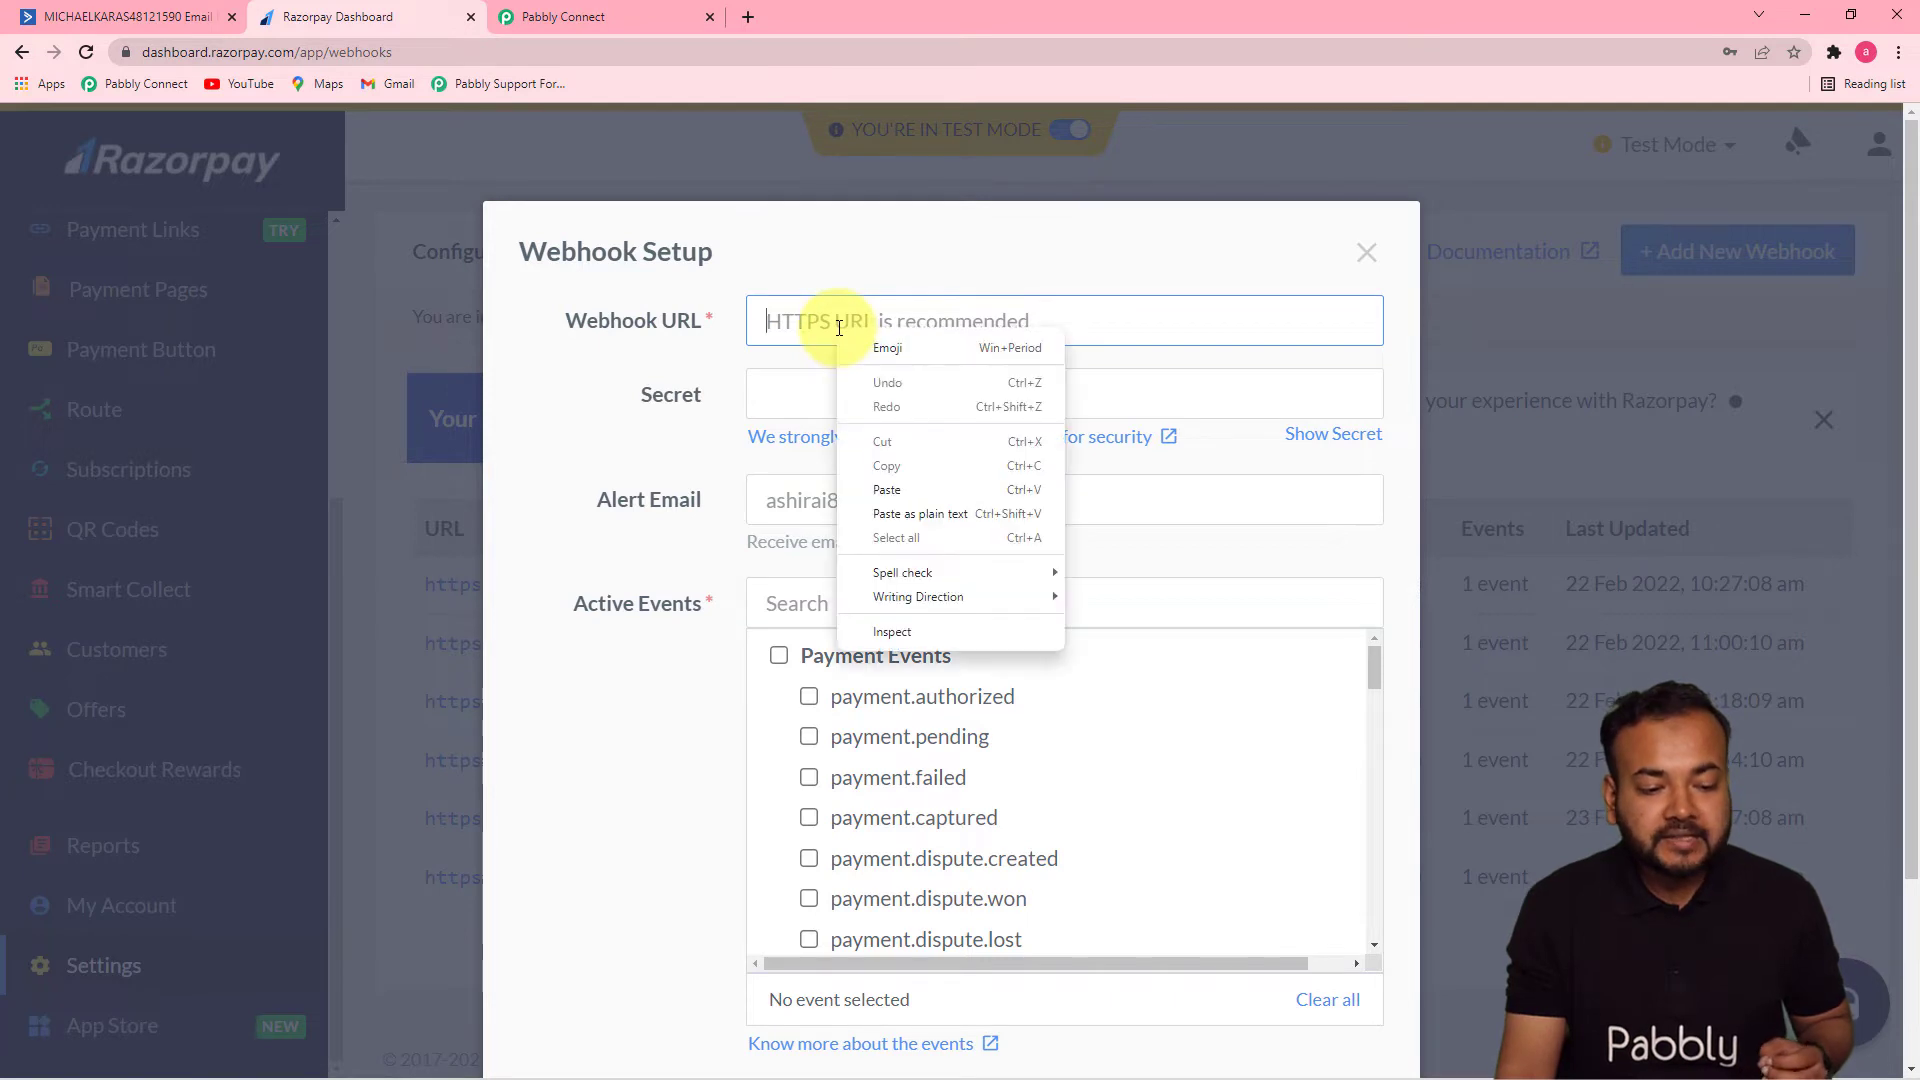
left_click(864, 483)
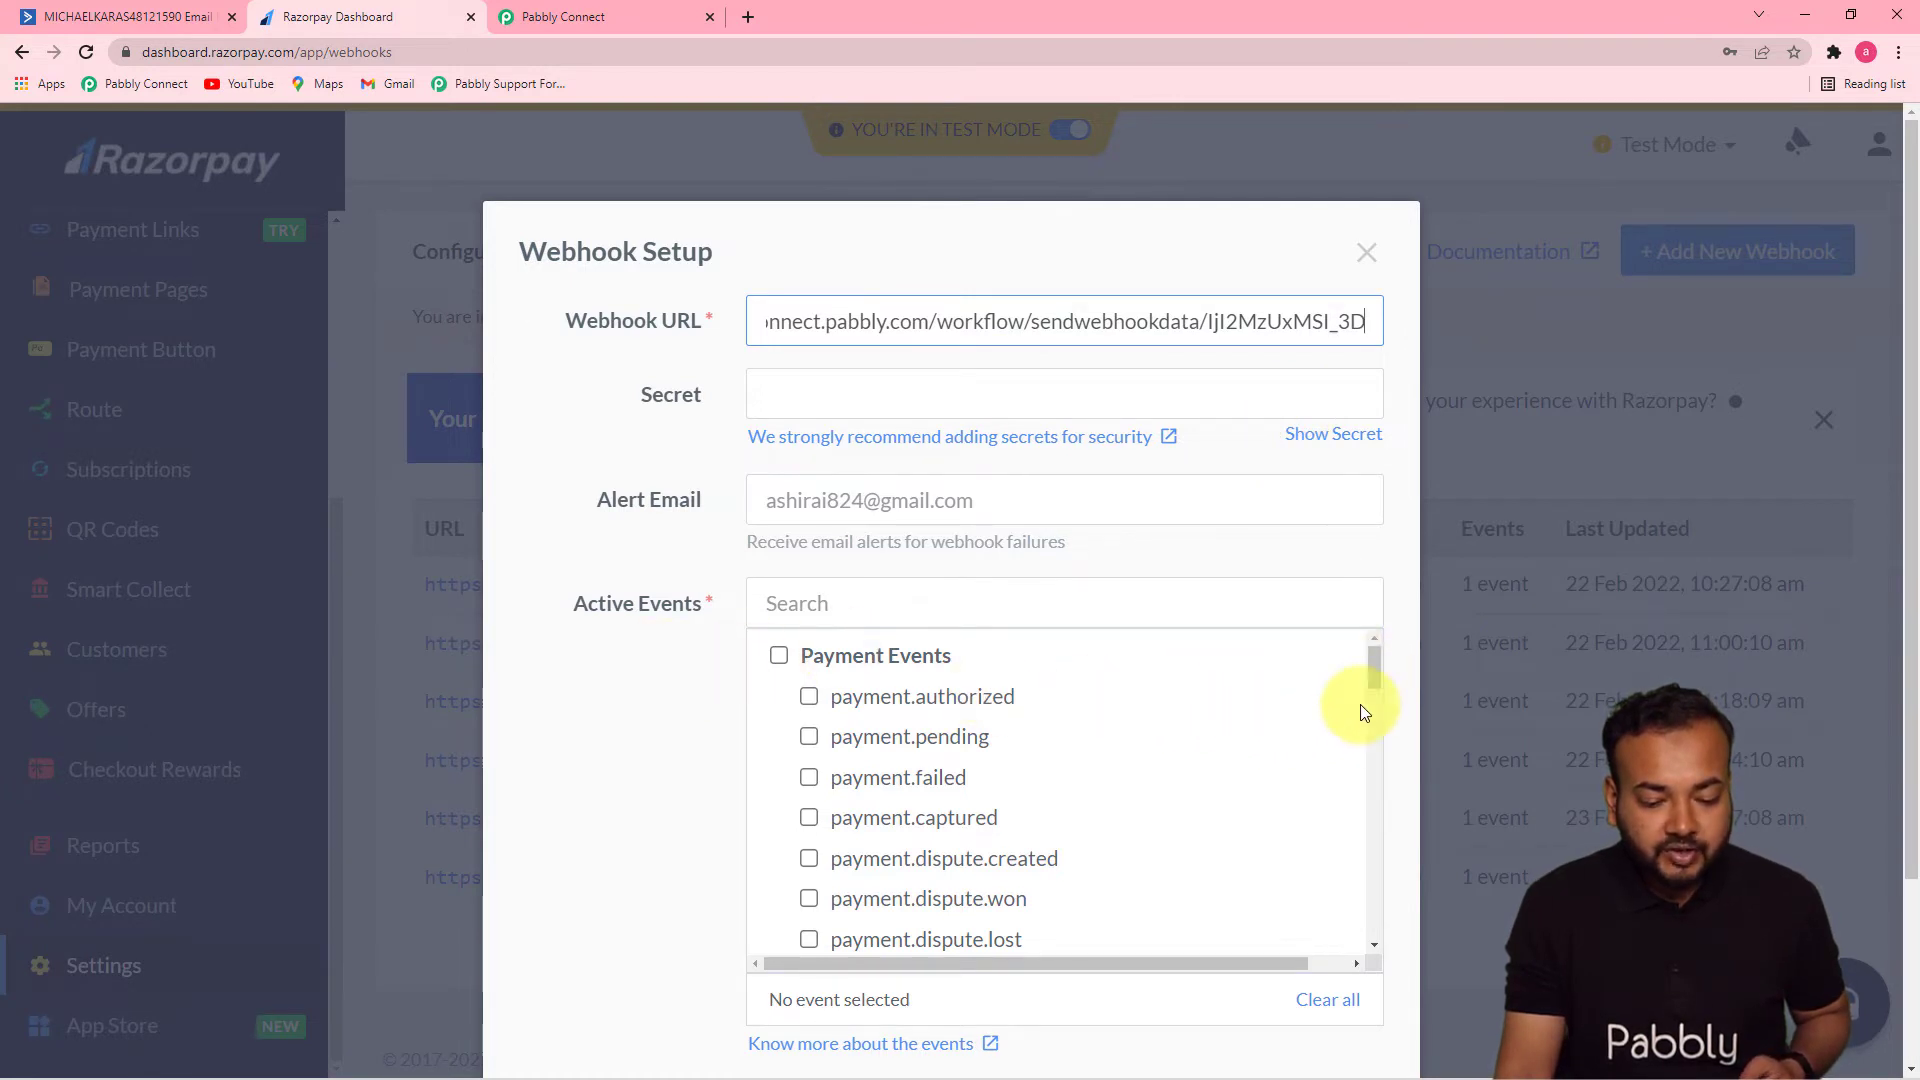
left_click_drag(1372, 676, 1376, 687)
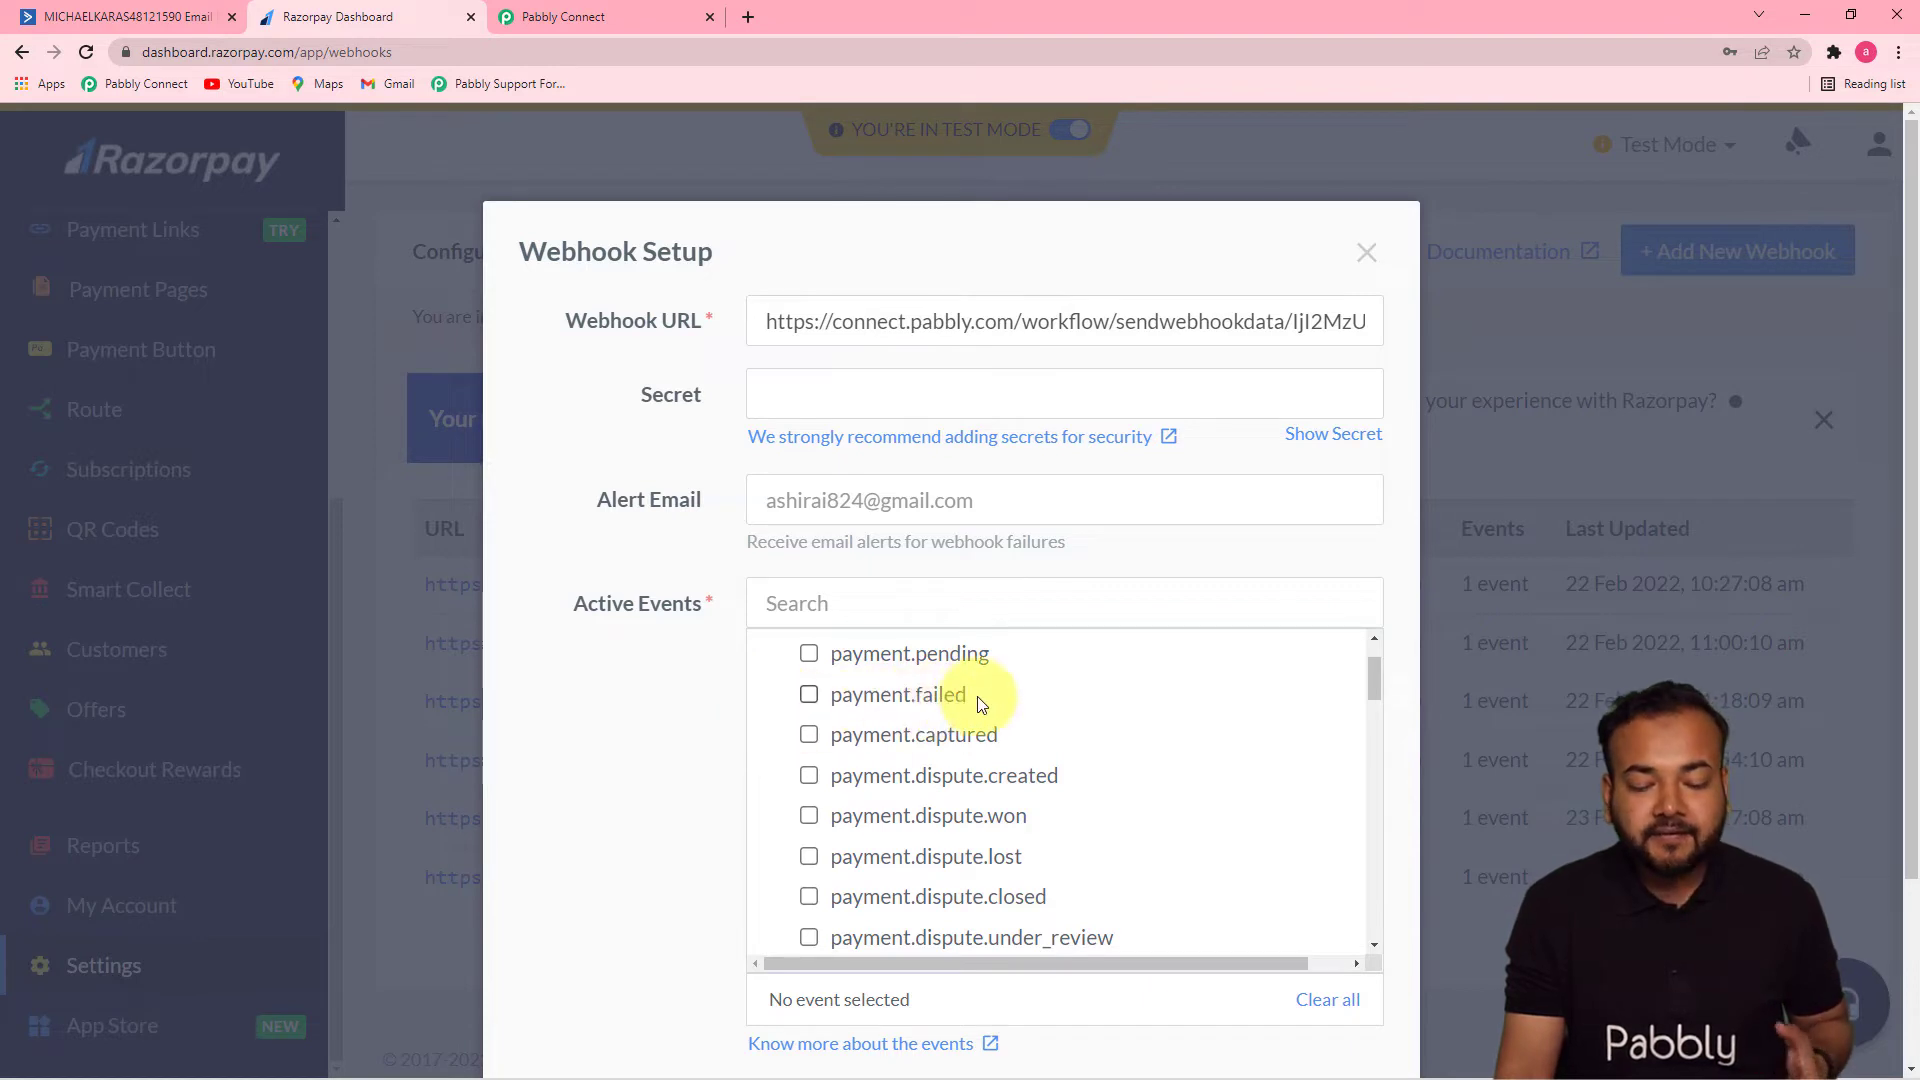
left_click(809, 694)
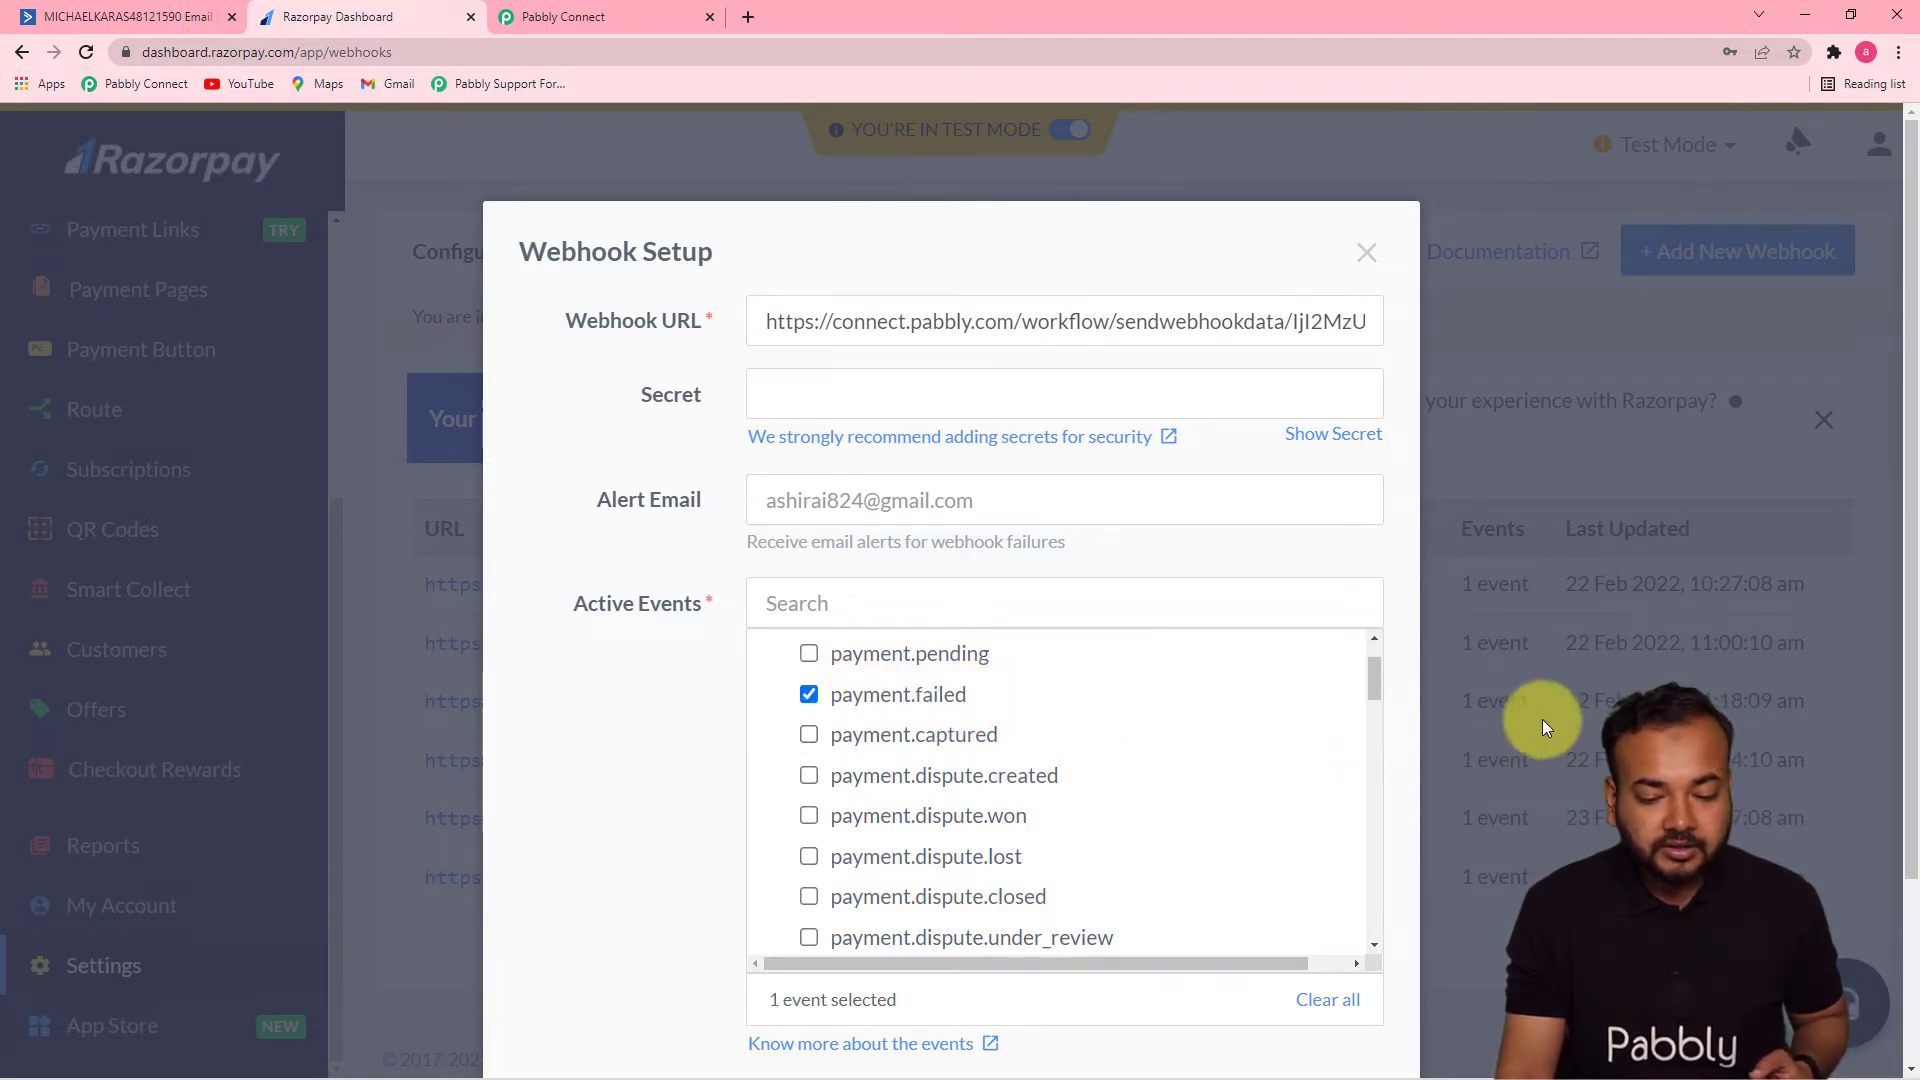
left_click_drag(1890, 686, 1886, 828)
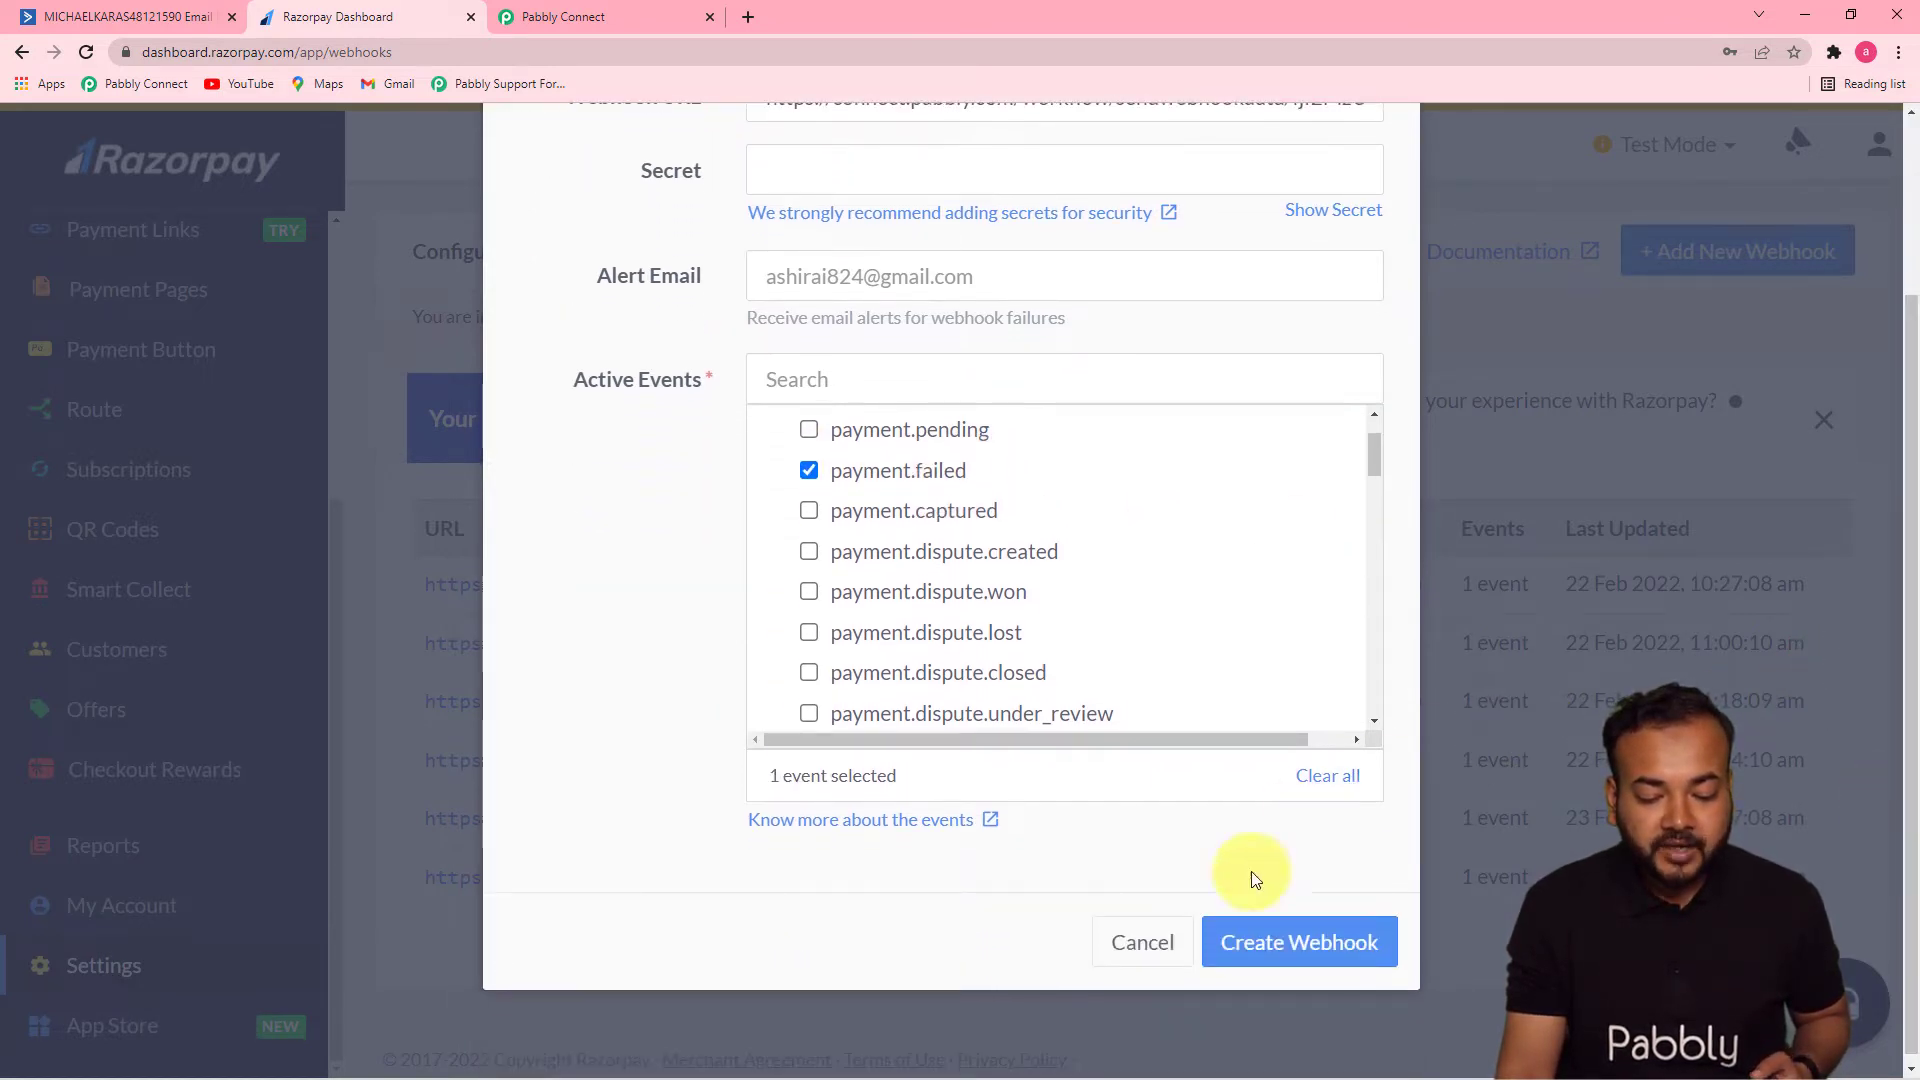
left_click(1284, 944)
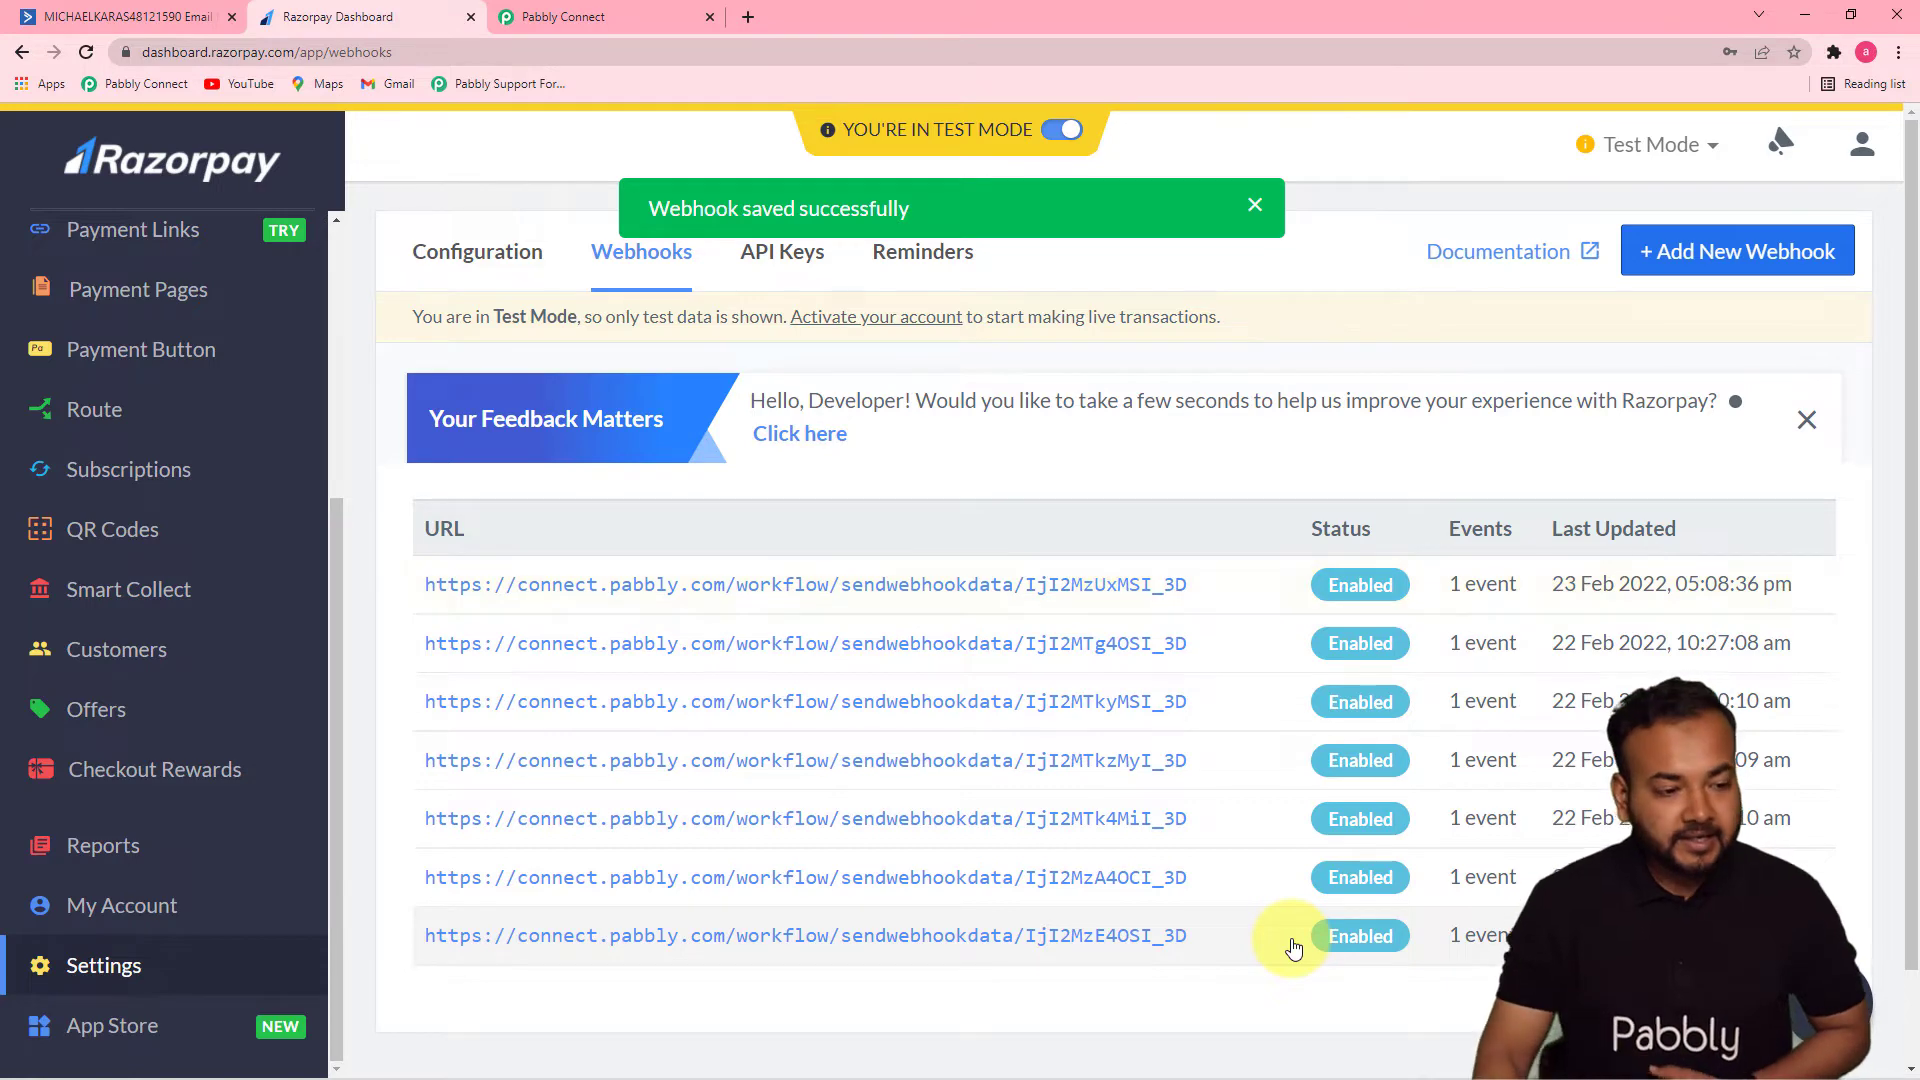
Return to the Pabbly Connect workflow and scroll down the waiting Payment Failed trigger step.
left_click(662, 14)
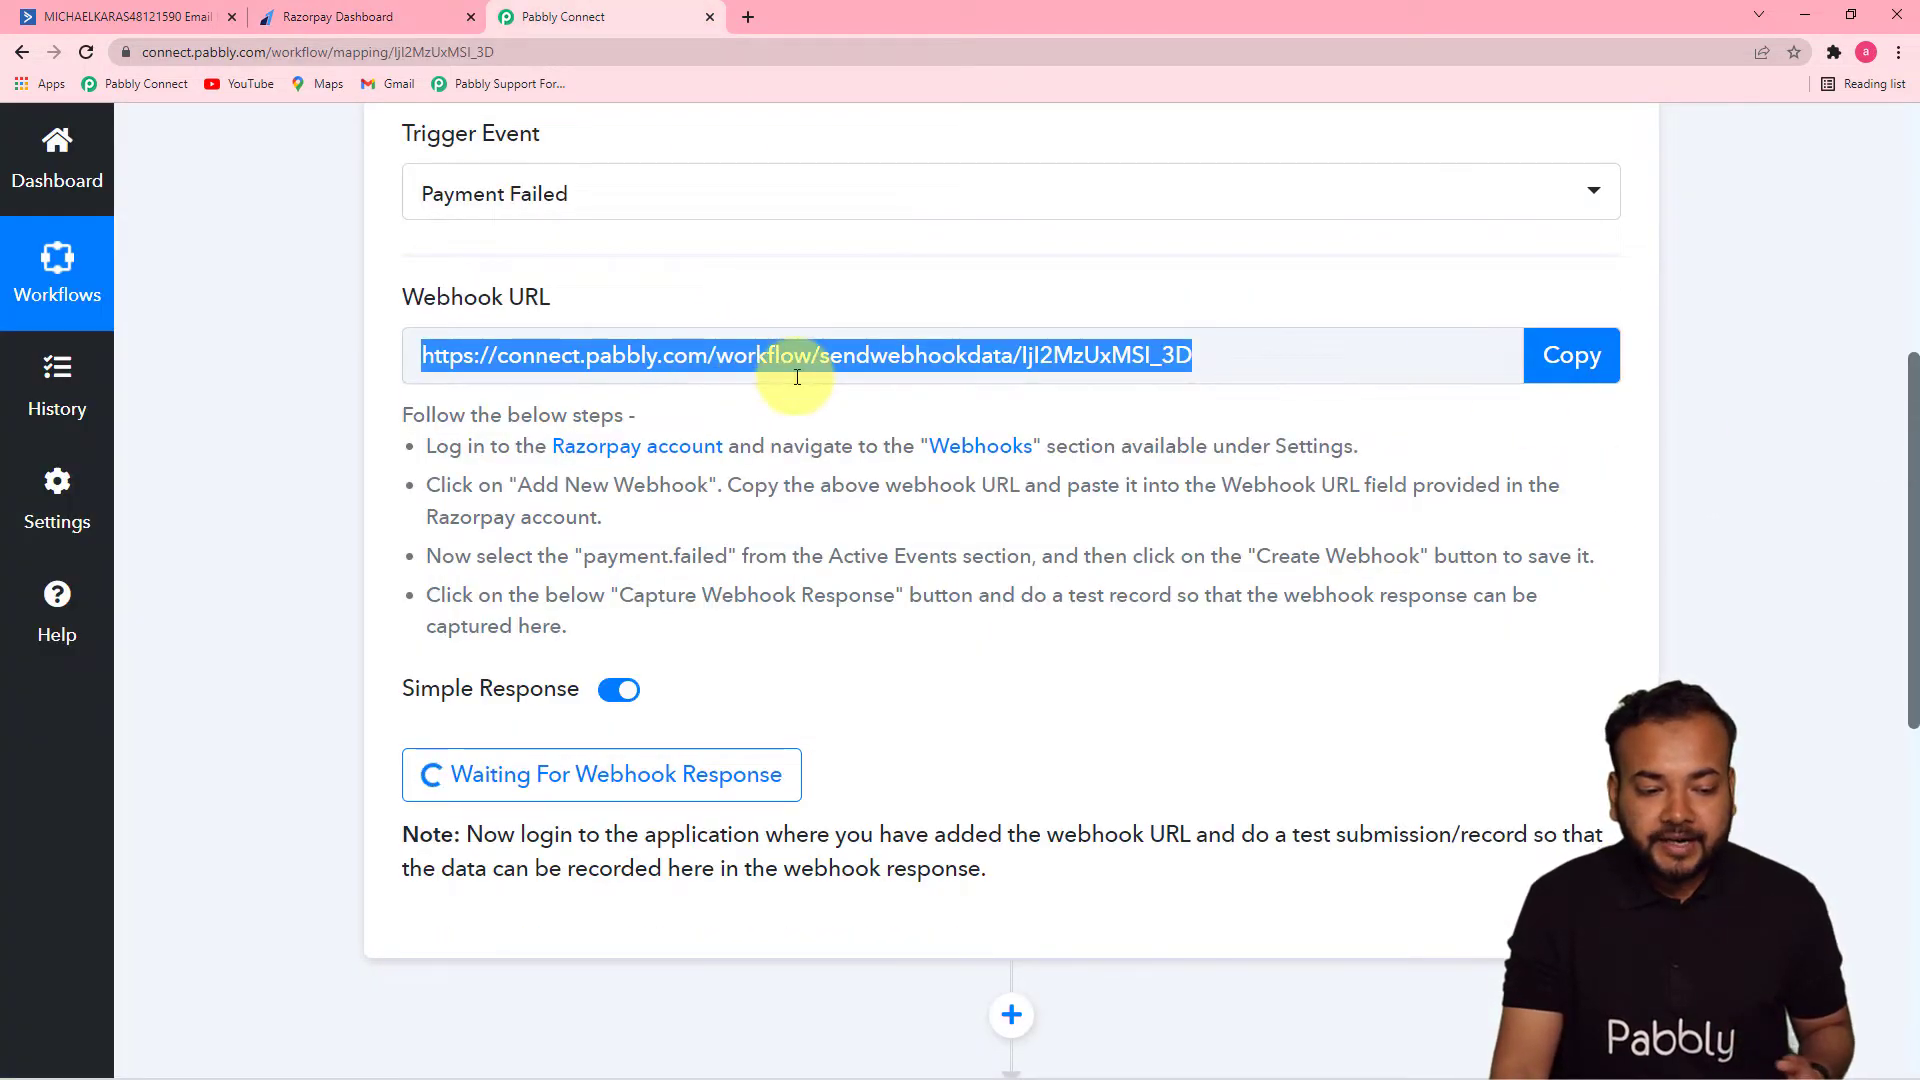
scroll(700, 480, "down", 3)
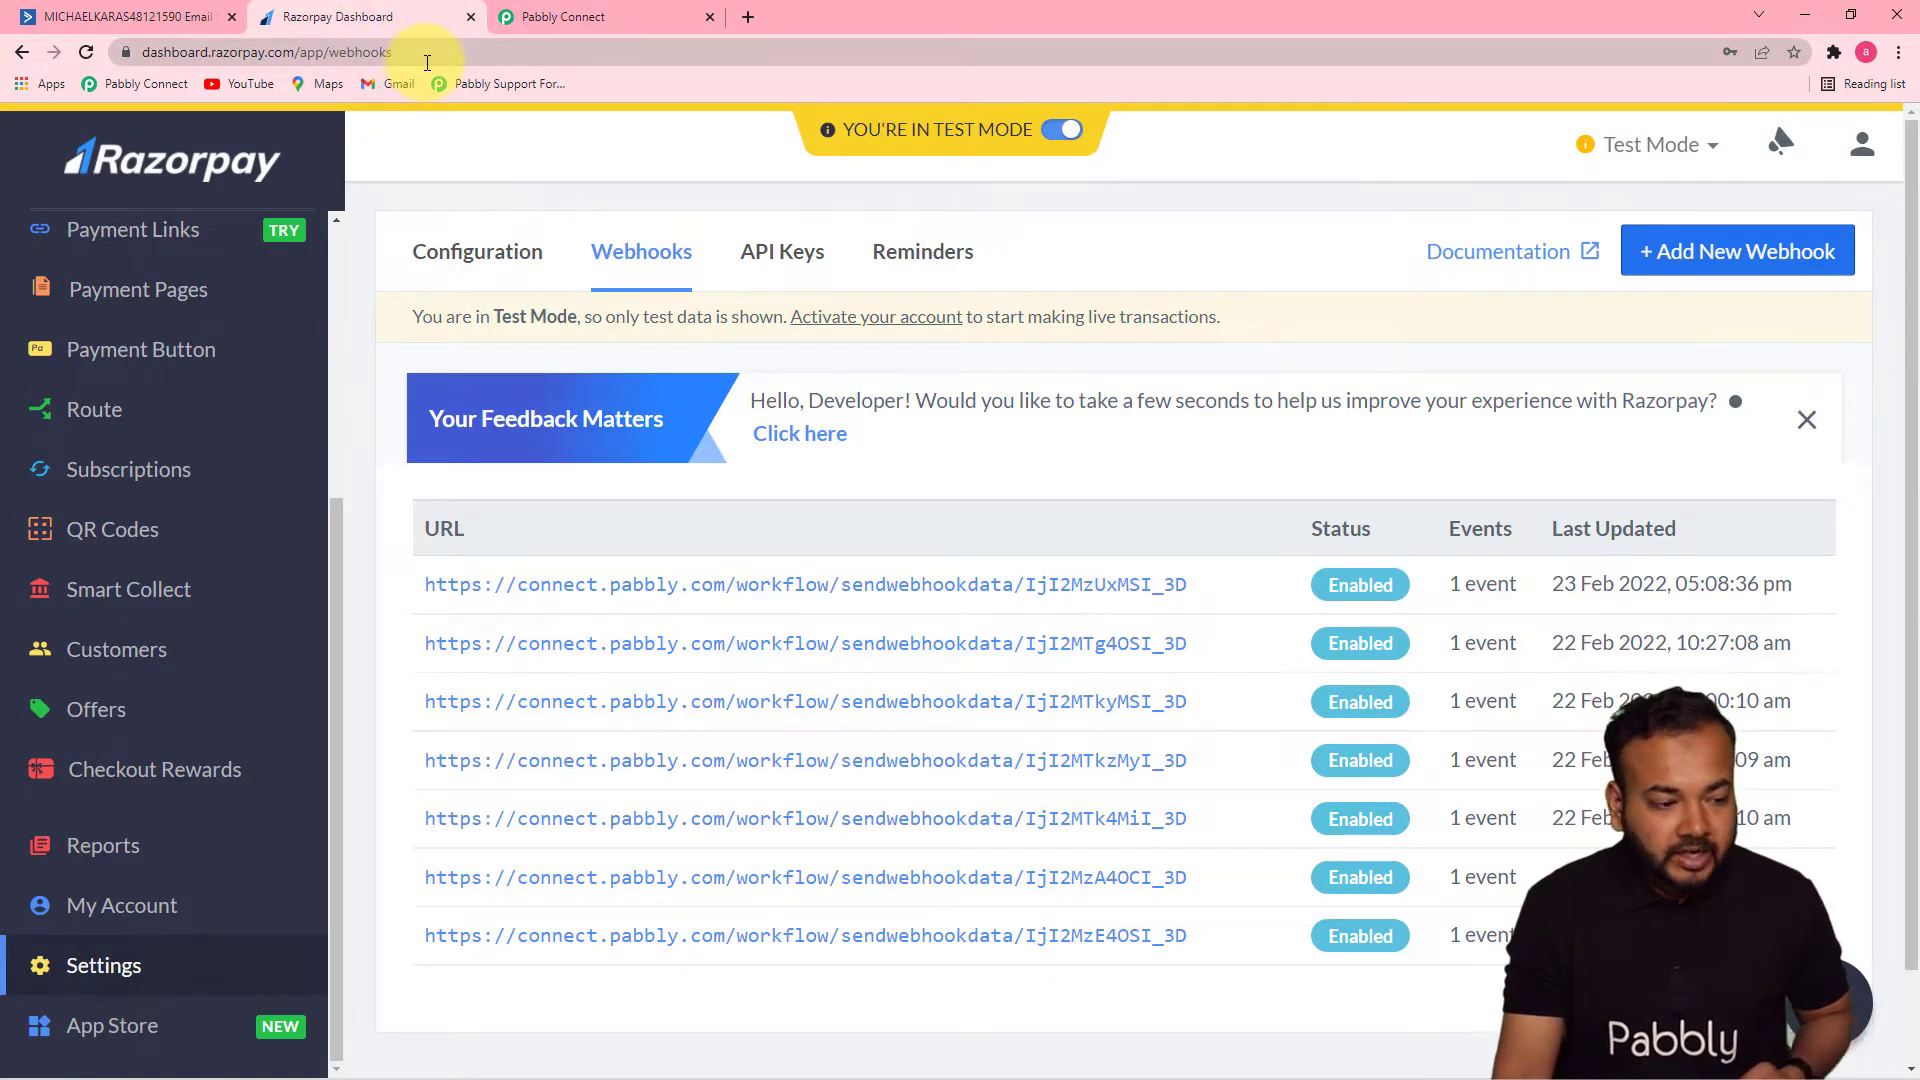
Copy the page URL of the Core PHP Programming payment page from Payment Pages.
left_click(165, 288)
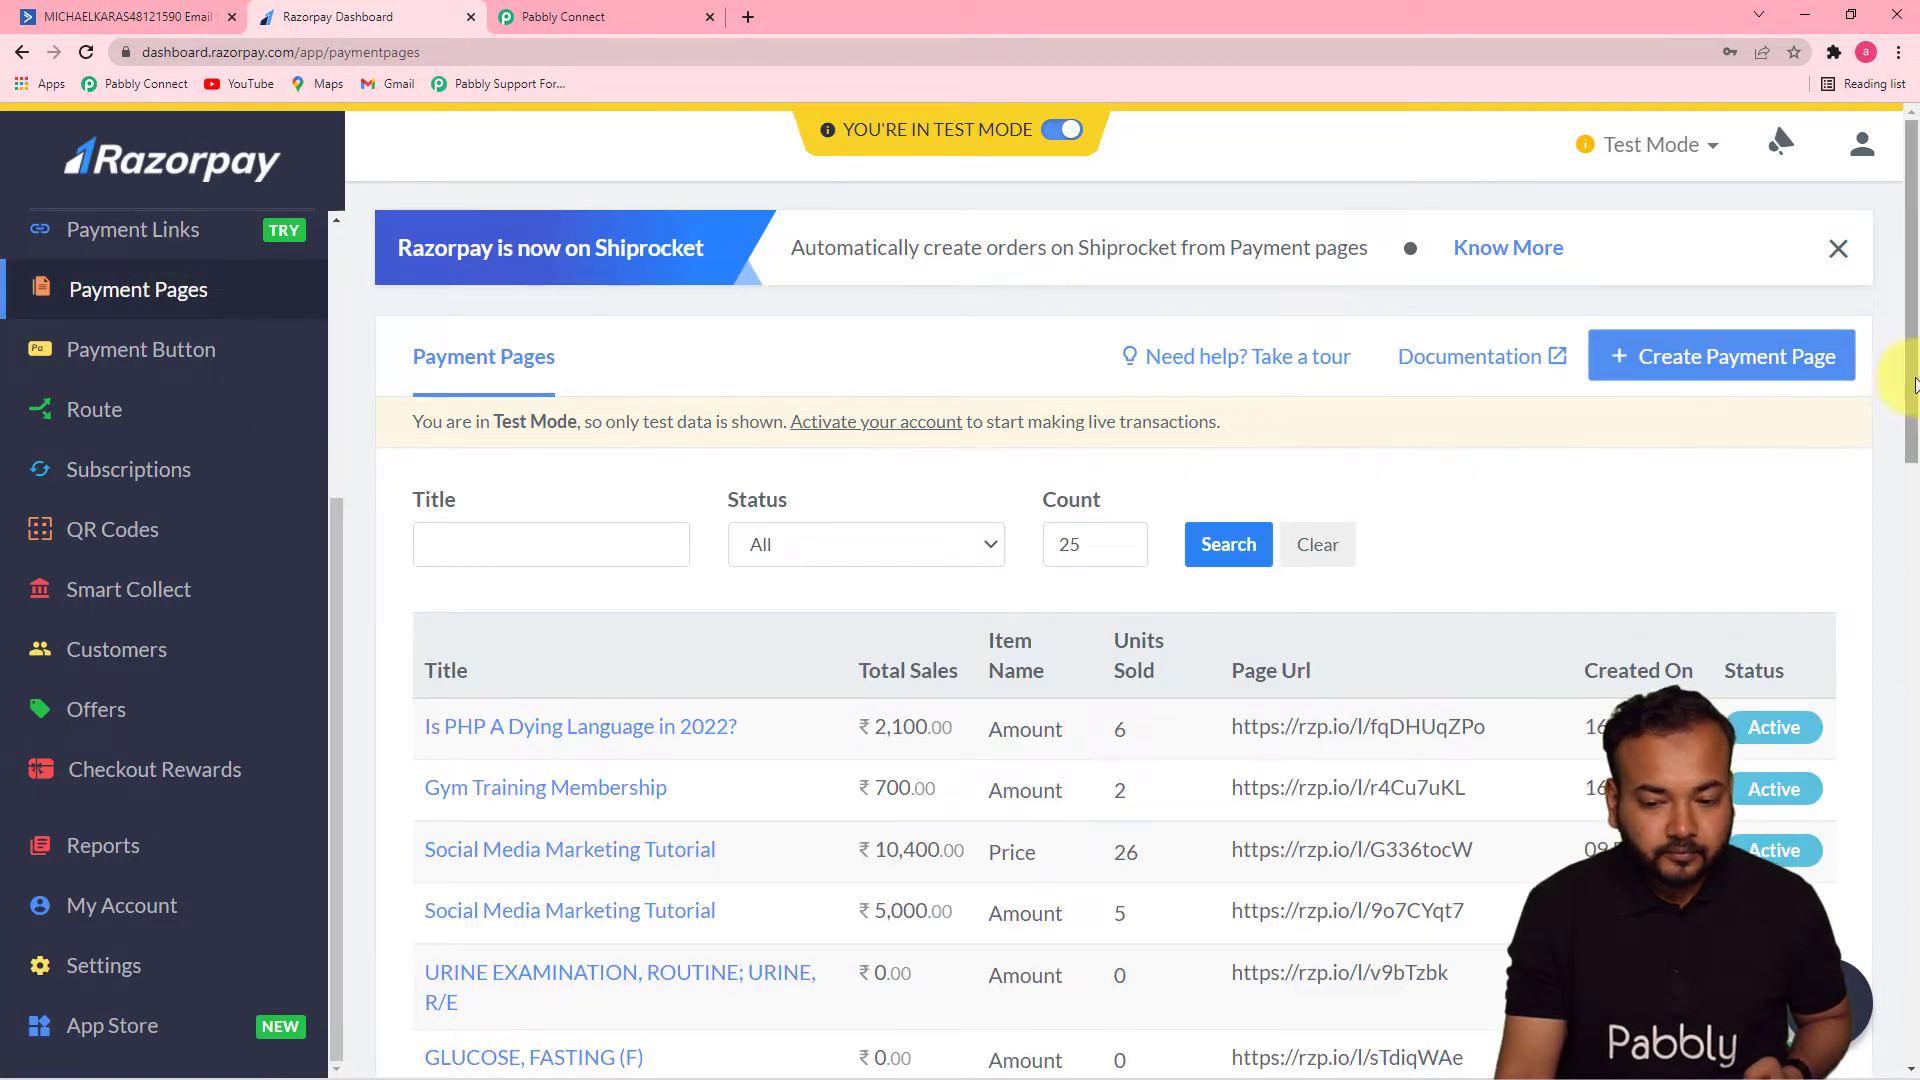
left_click_drag(1915, 385, 1915, 628)
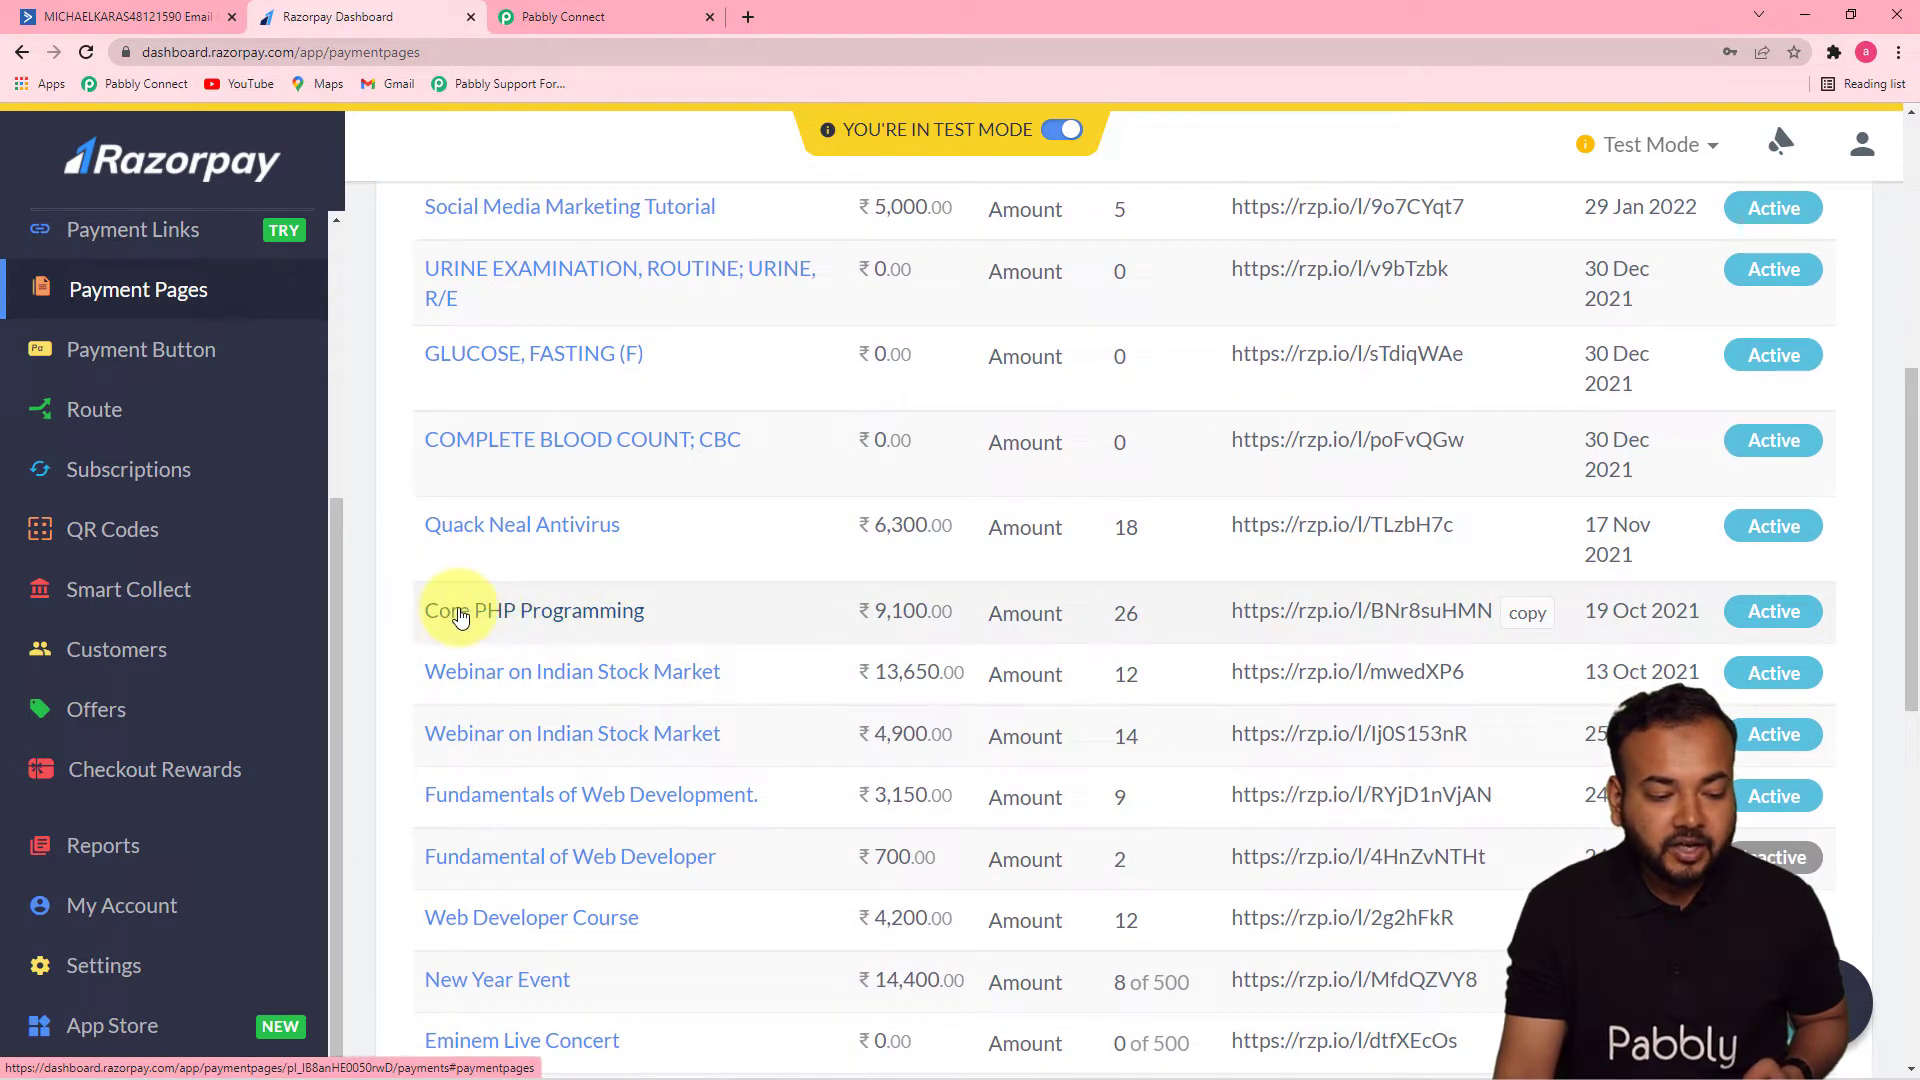
left_click(578, 623)
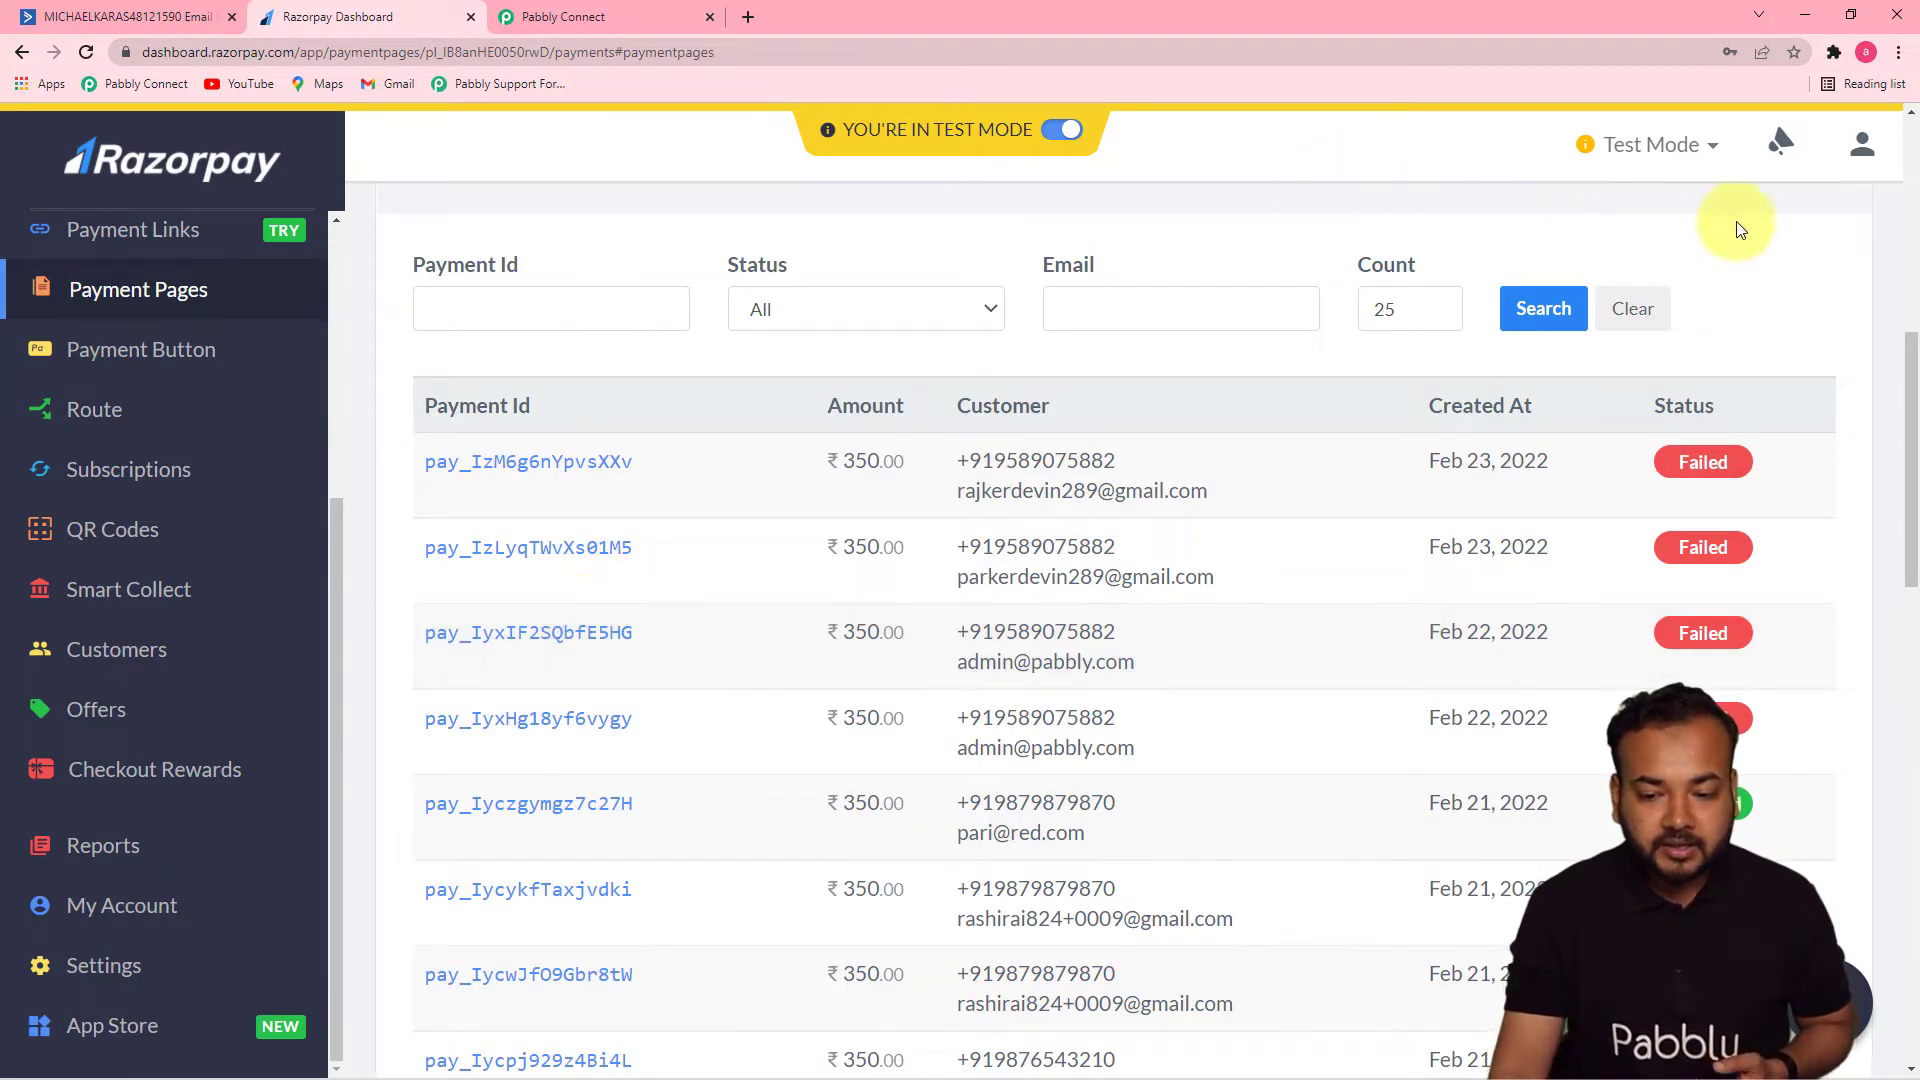
scroll(1905, 220, "up", 8)
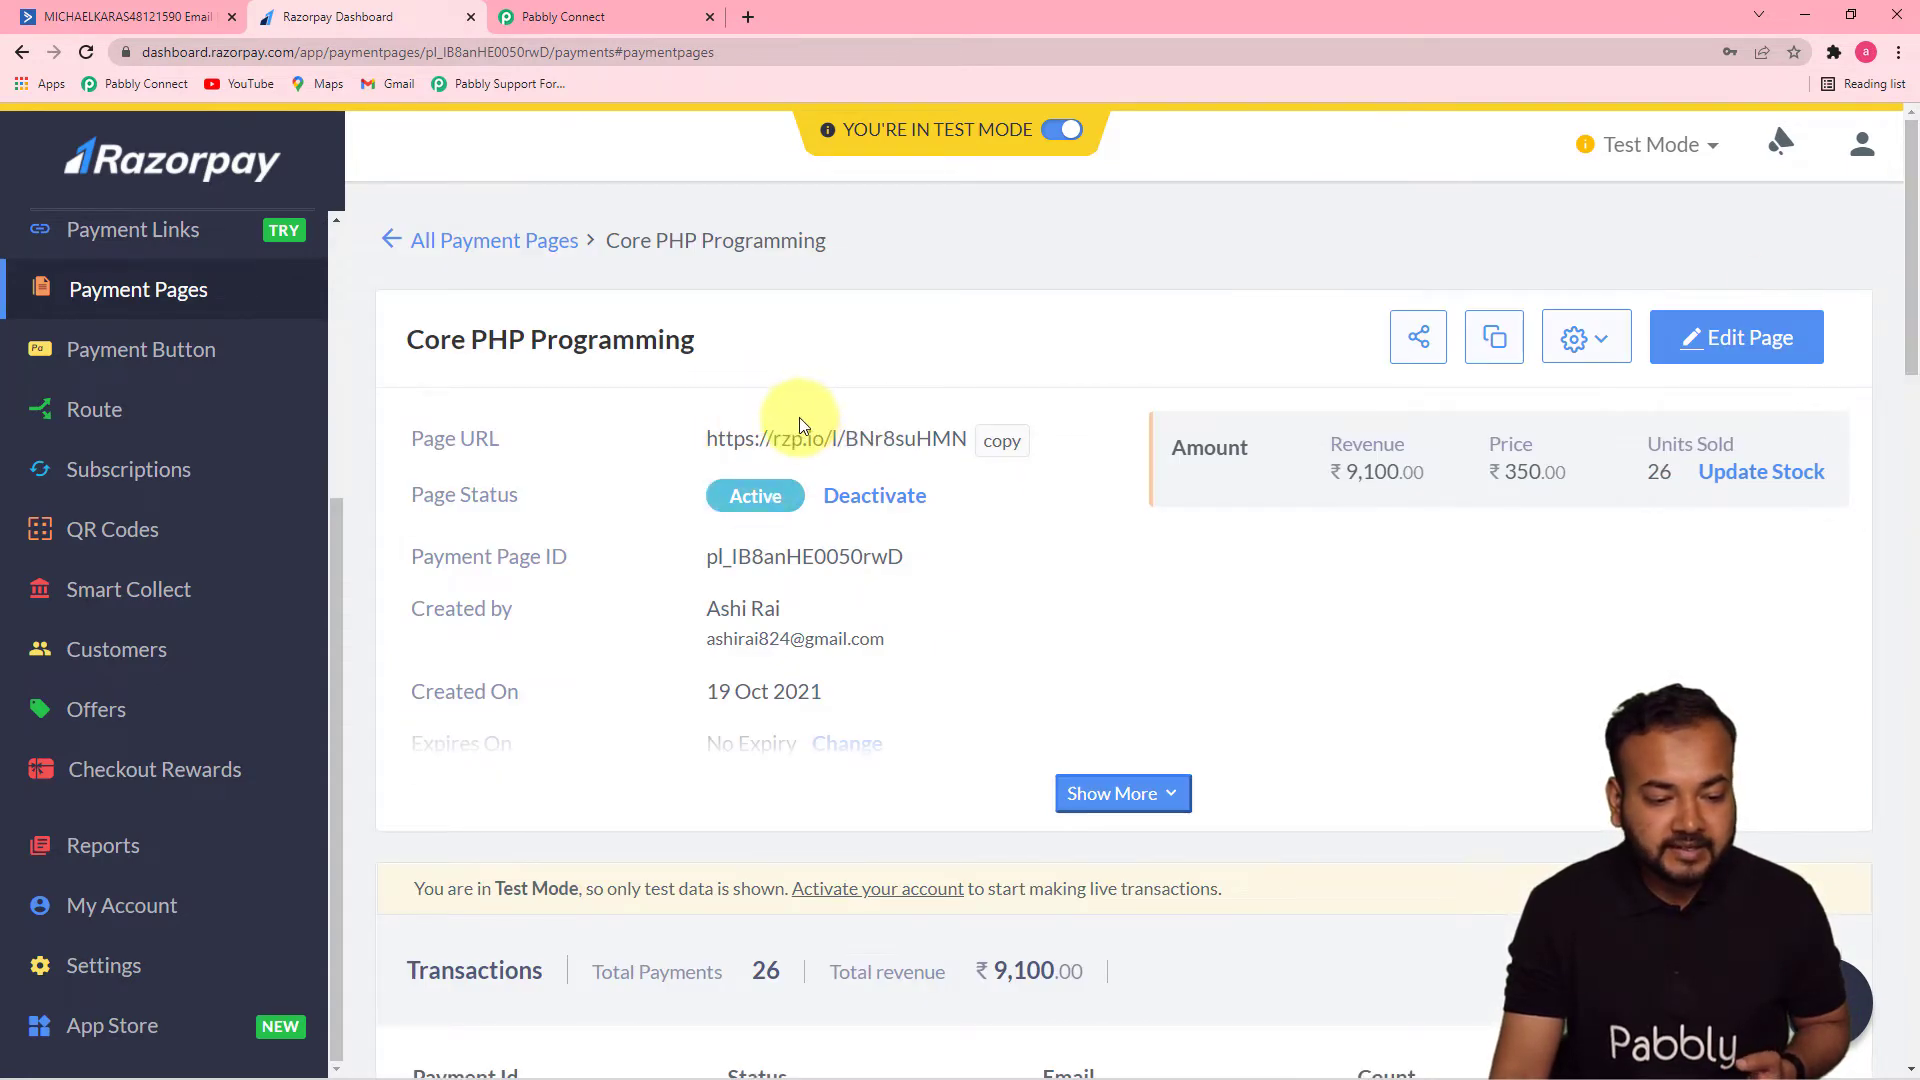
left_click(1020, 443)
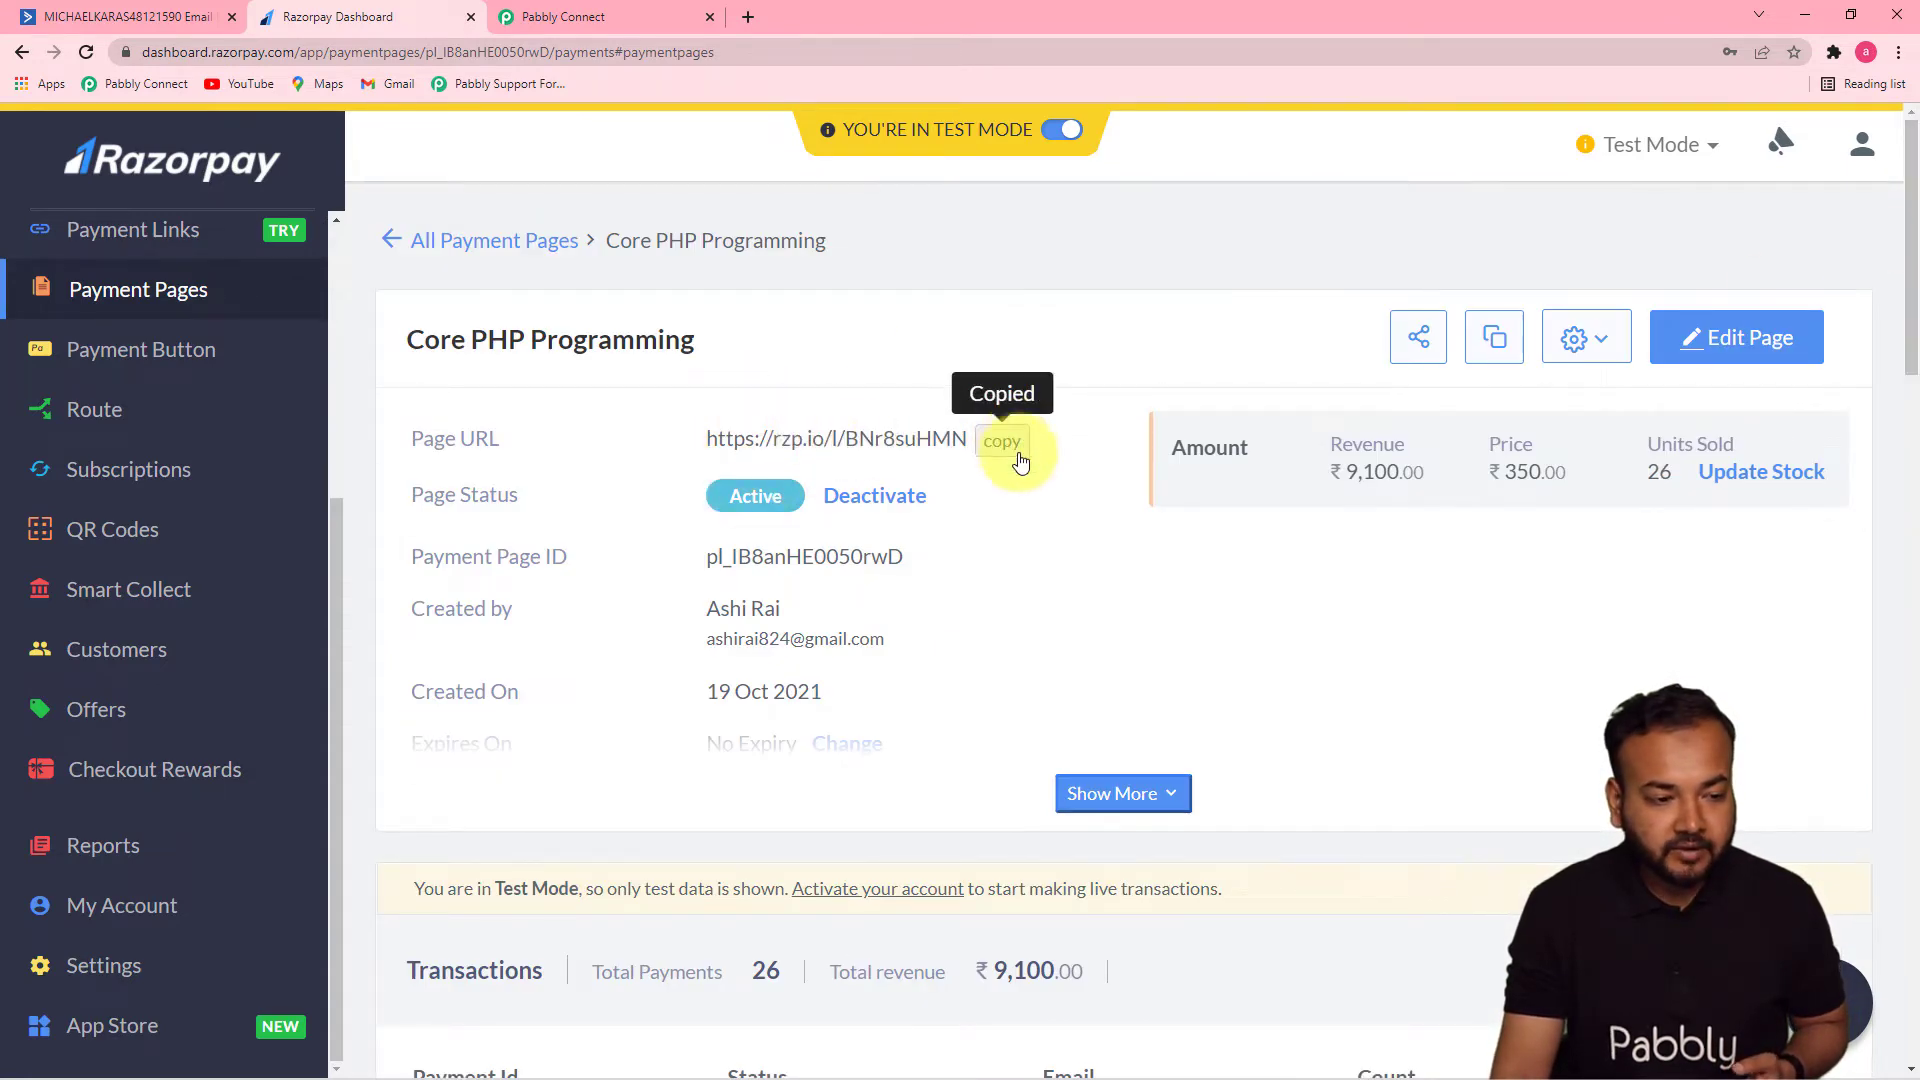
left_click(745, 20)
Open the copied payment page and fill the Core PHP Programming form with the buyer's name, e-mail and mobile.
key("ctrl+v")
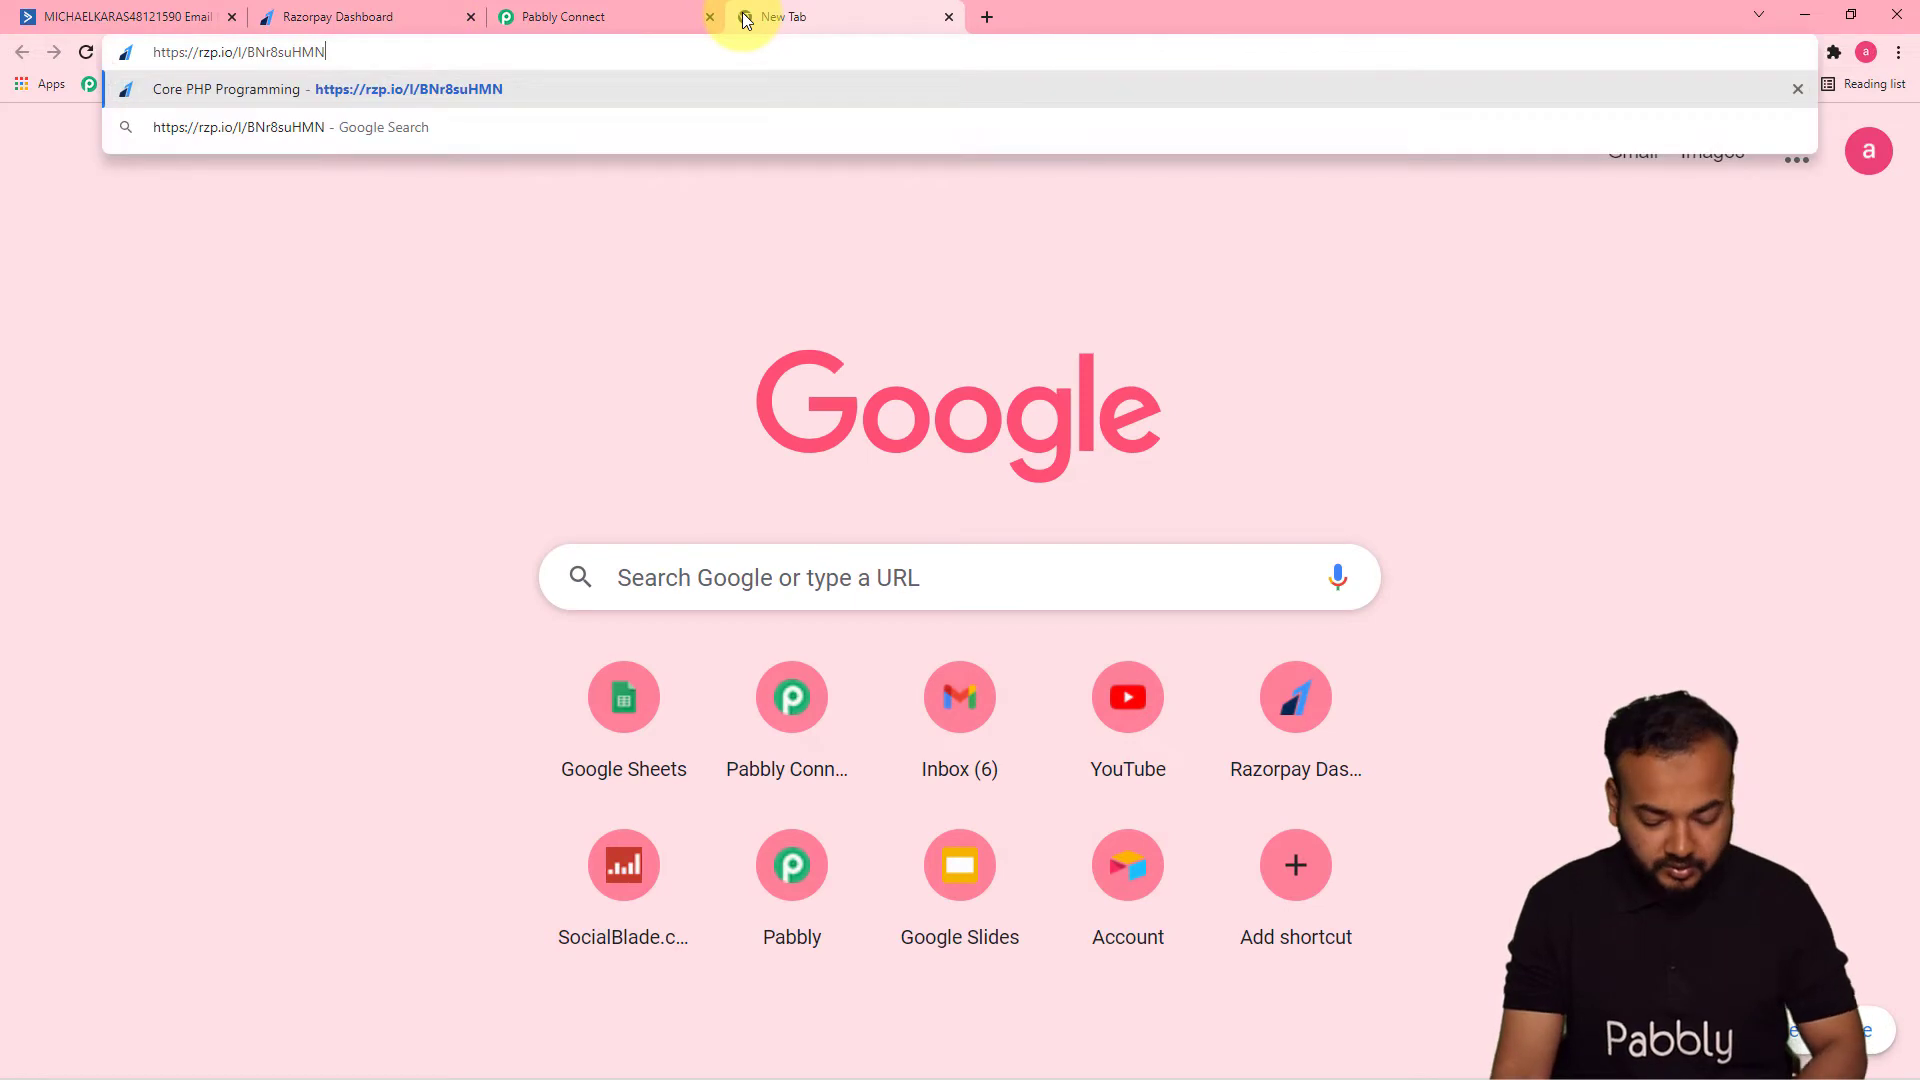
key("Return")
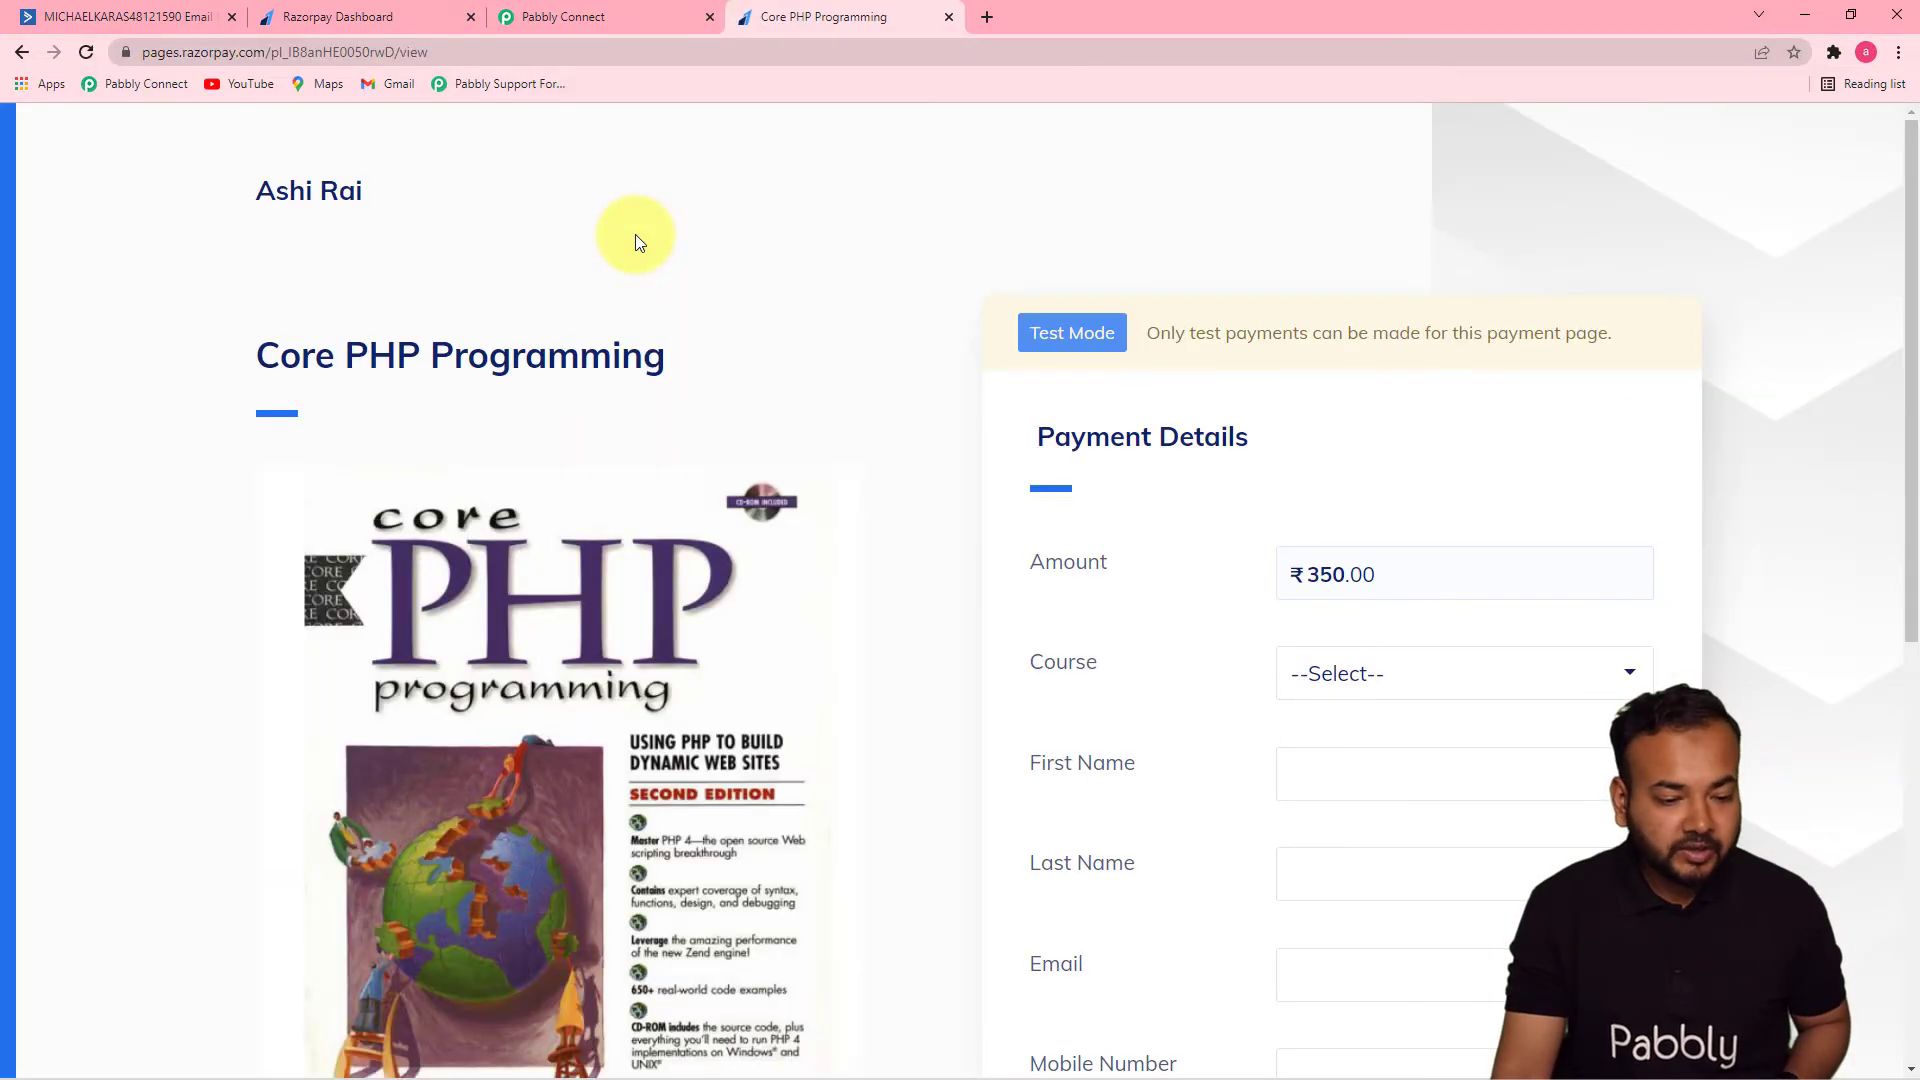
left_click_drag(1912, 357, 1898, 580)
left_click(1528, 296)
left_click(1479, 358)
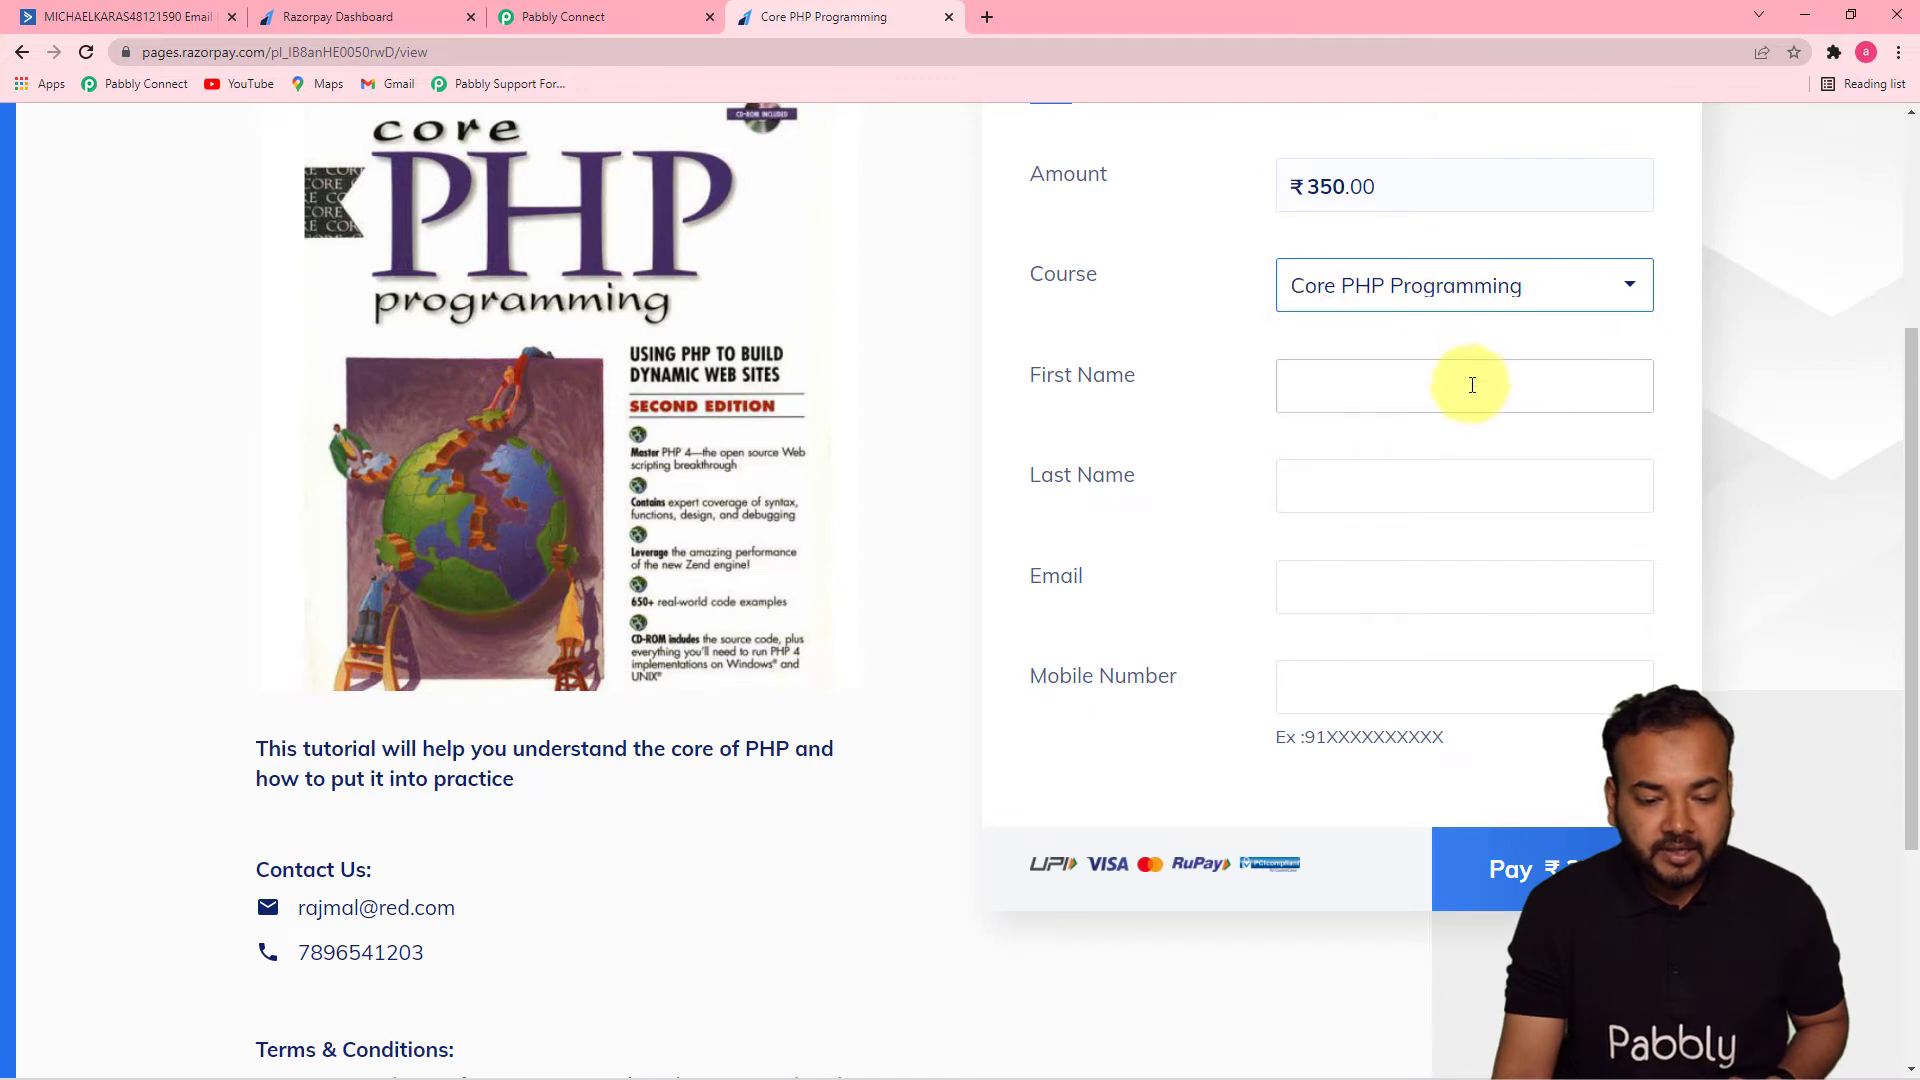
left_click(1472, 385)
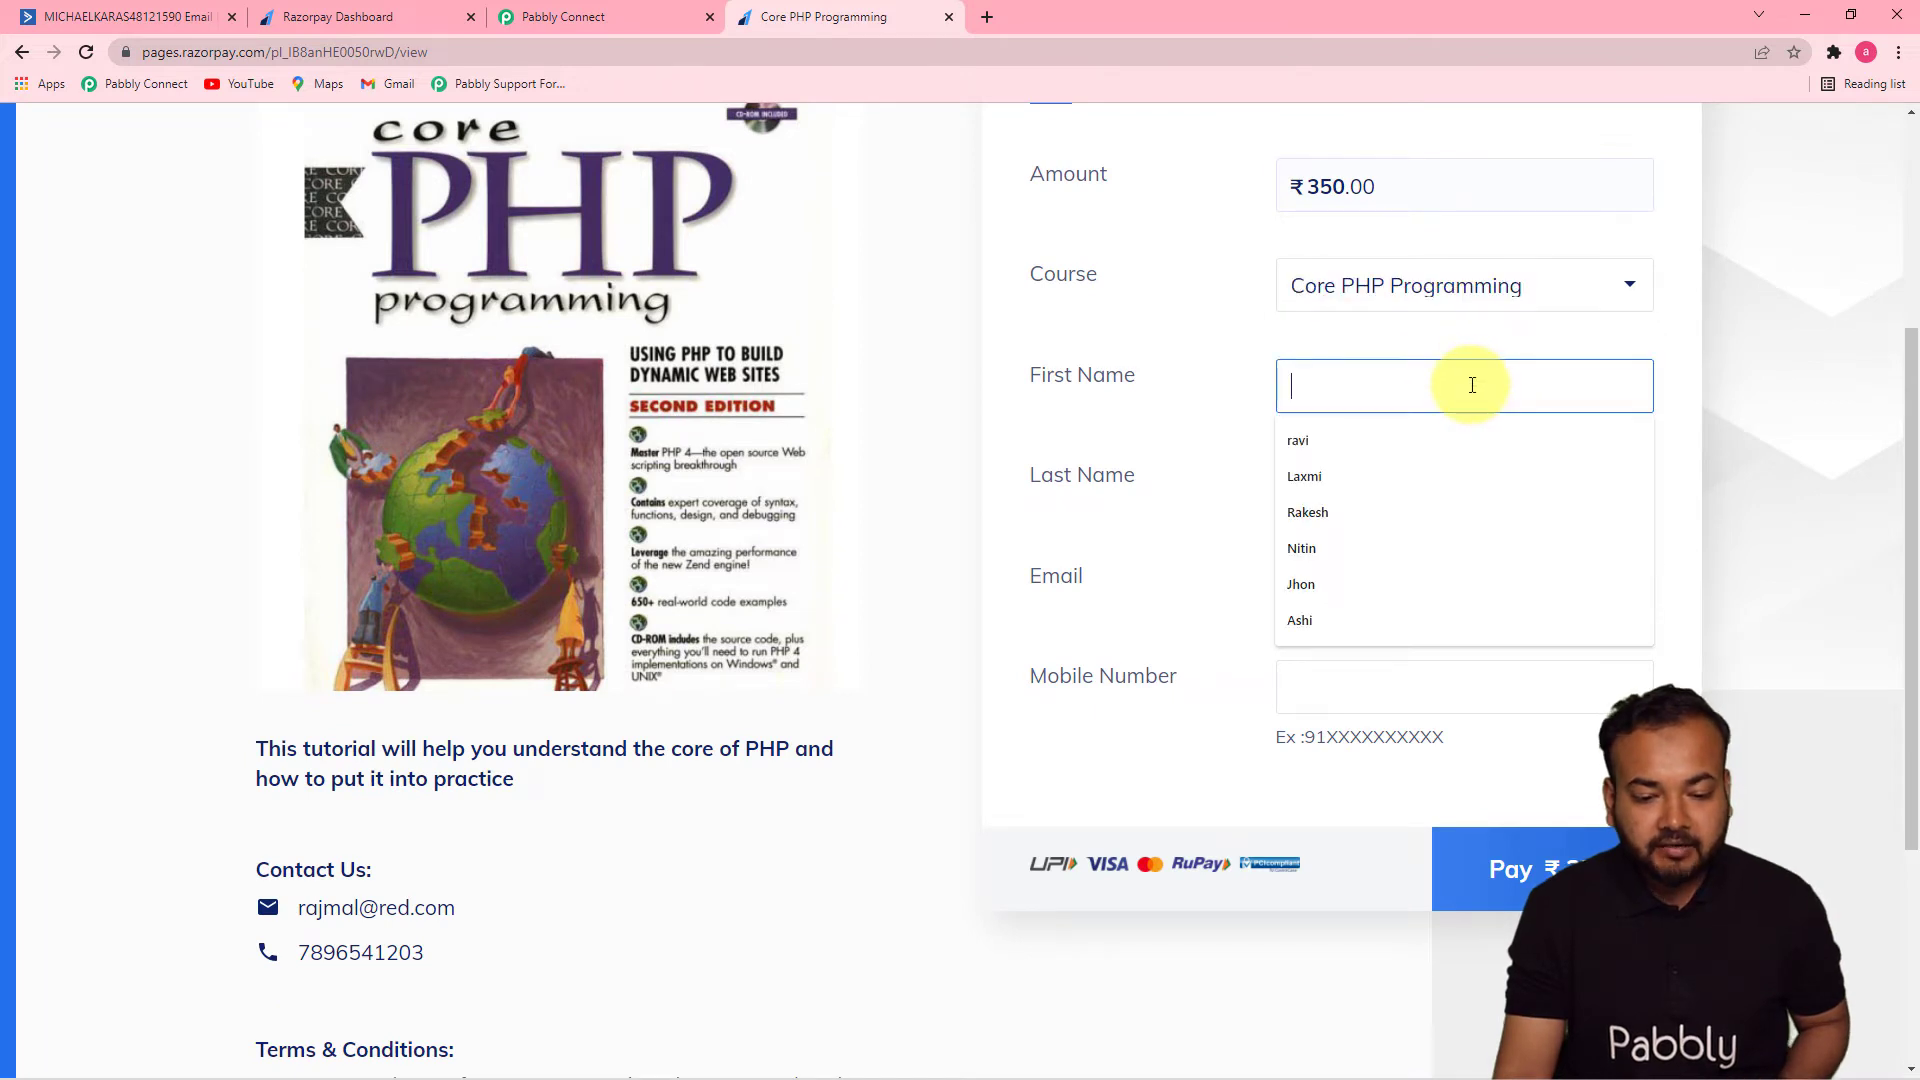
left_click(1337, 540)
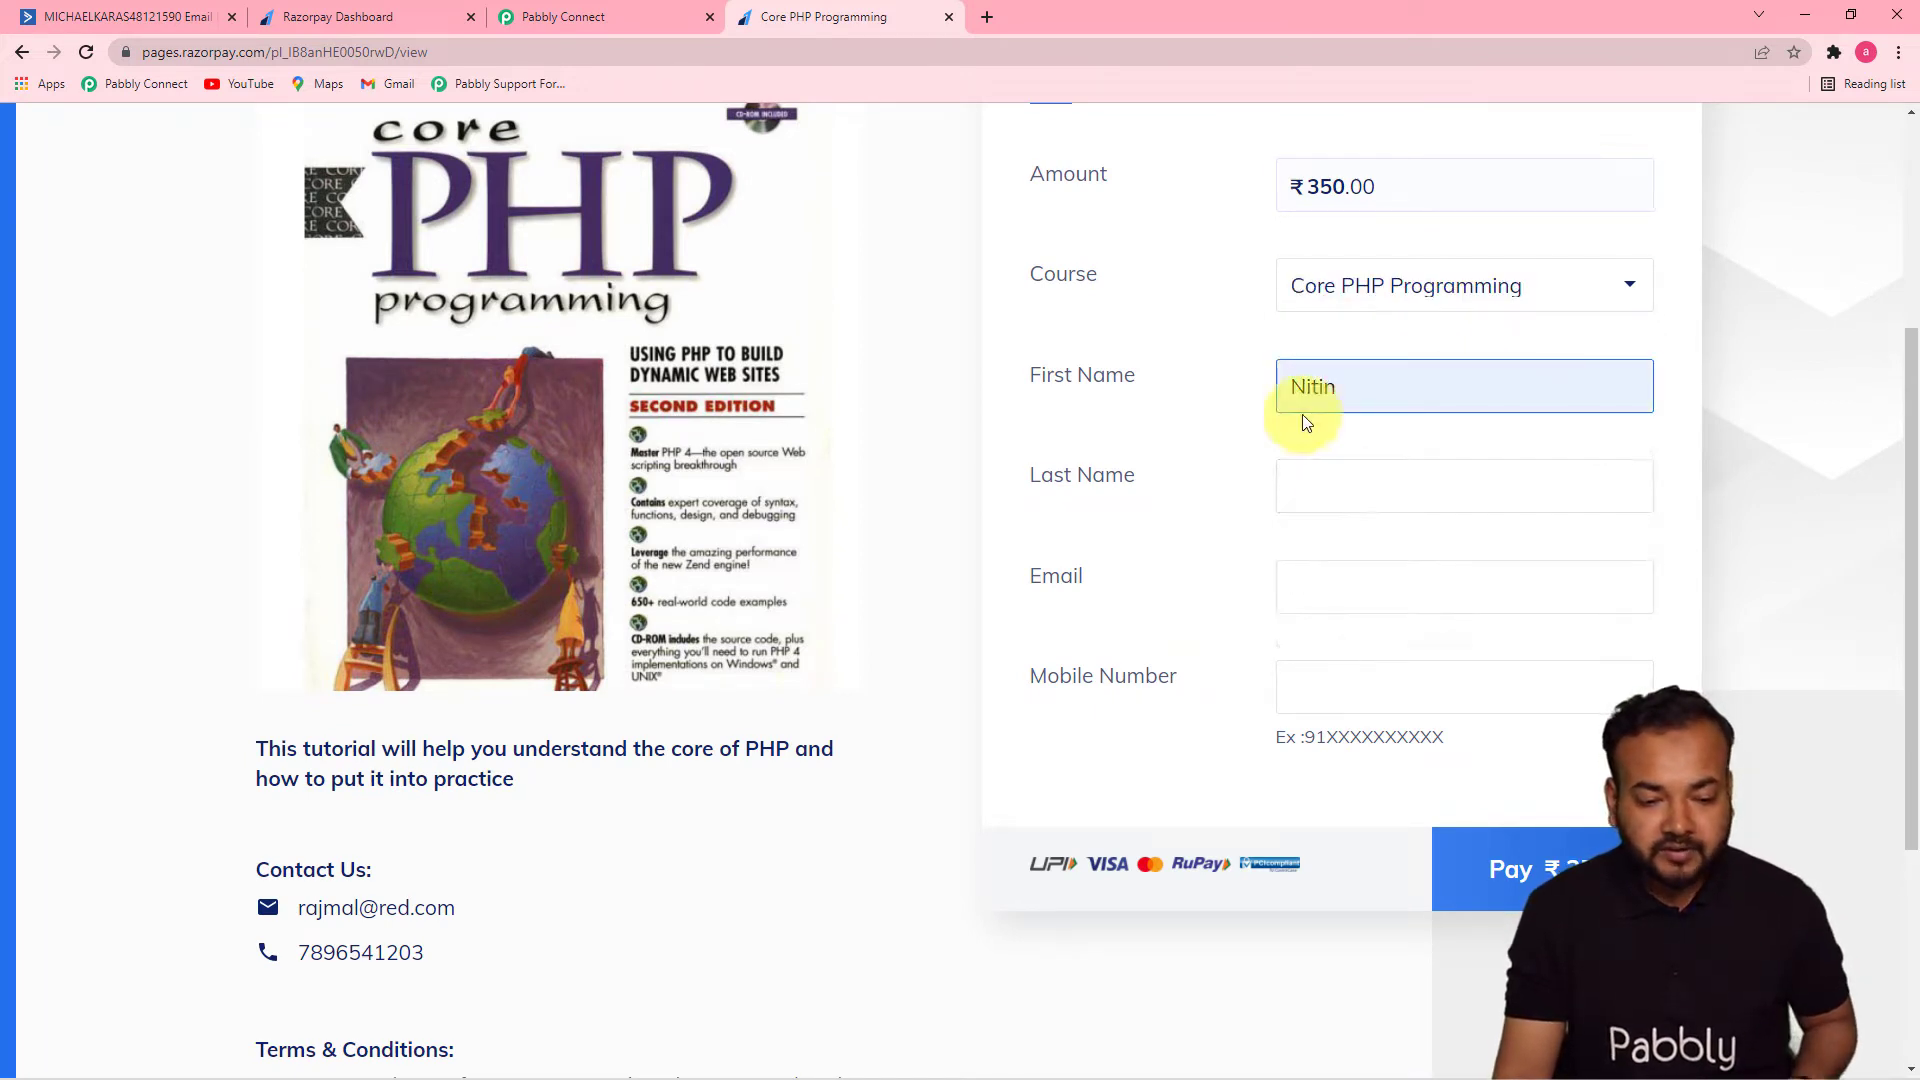
left_click(1363, 473)
type("shastri")
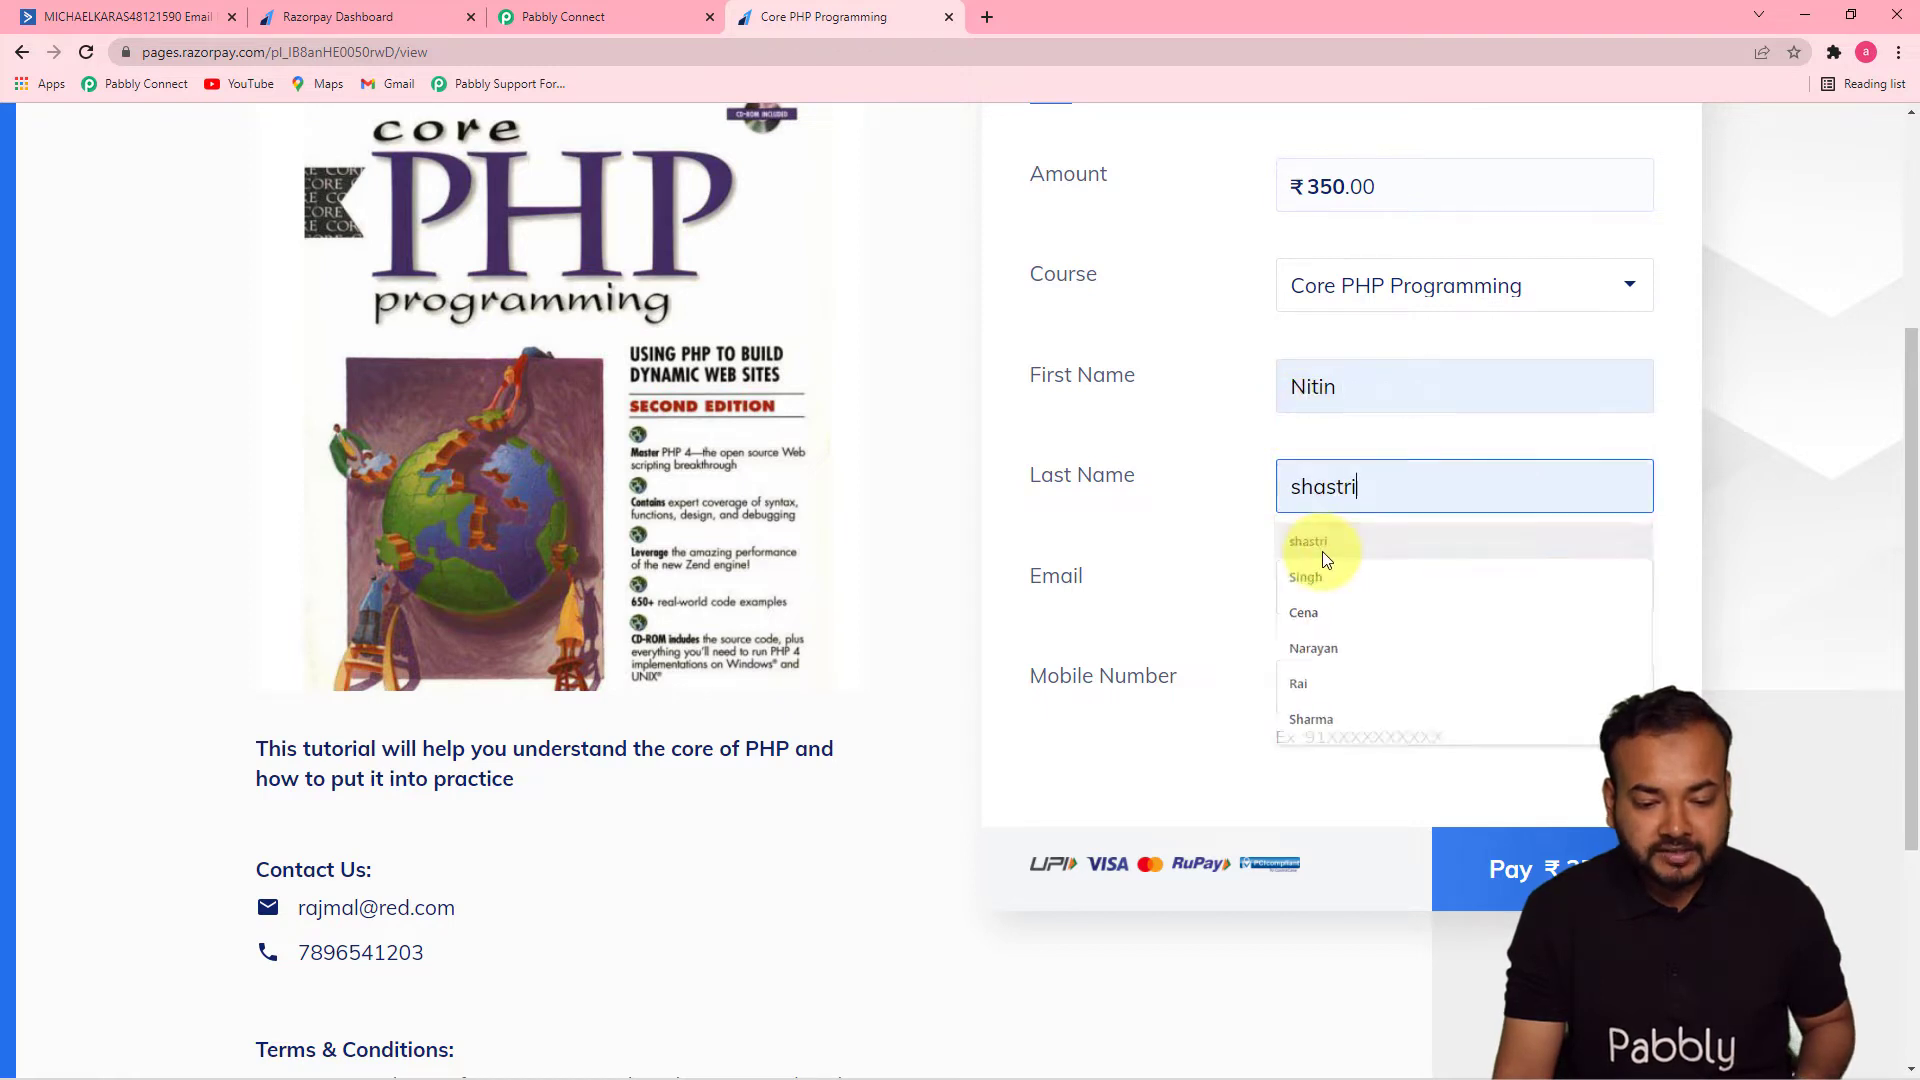
left_click(1383, 587)
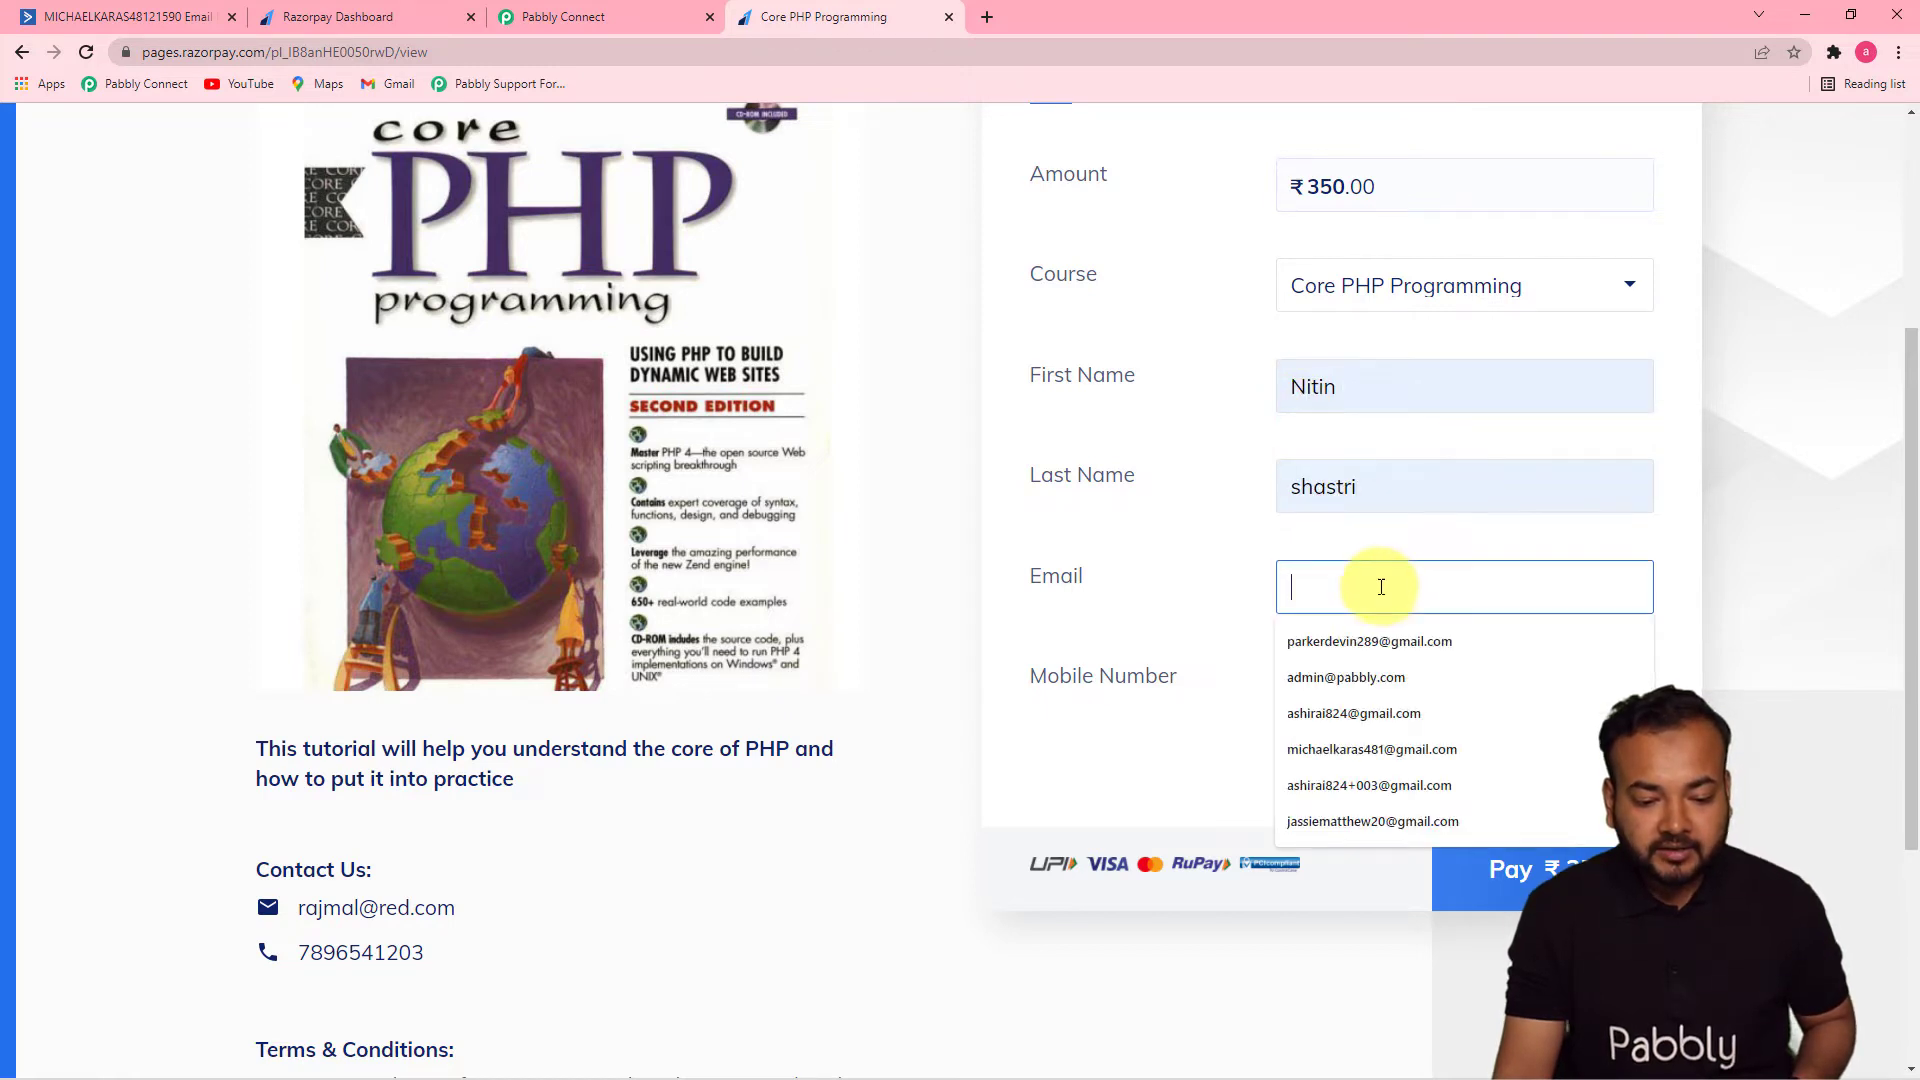
left_click(1352, 750)
left_click(1349, 692)
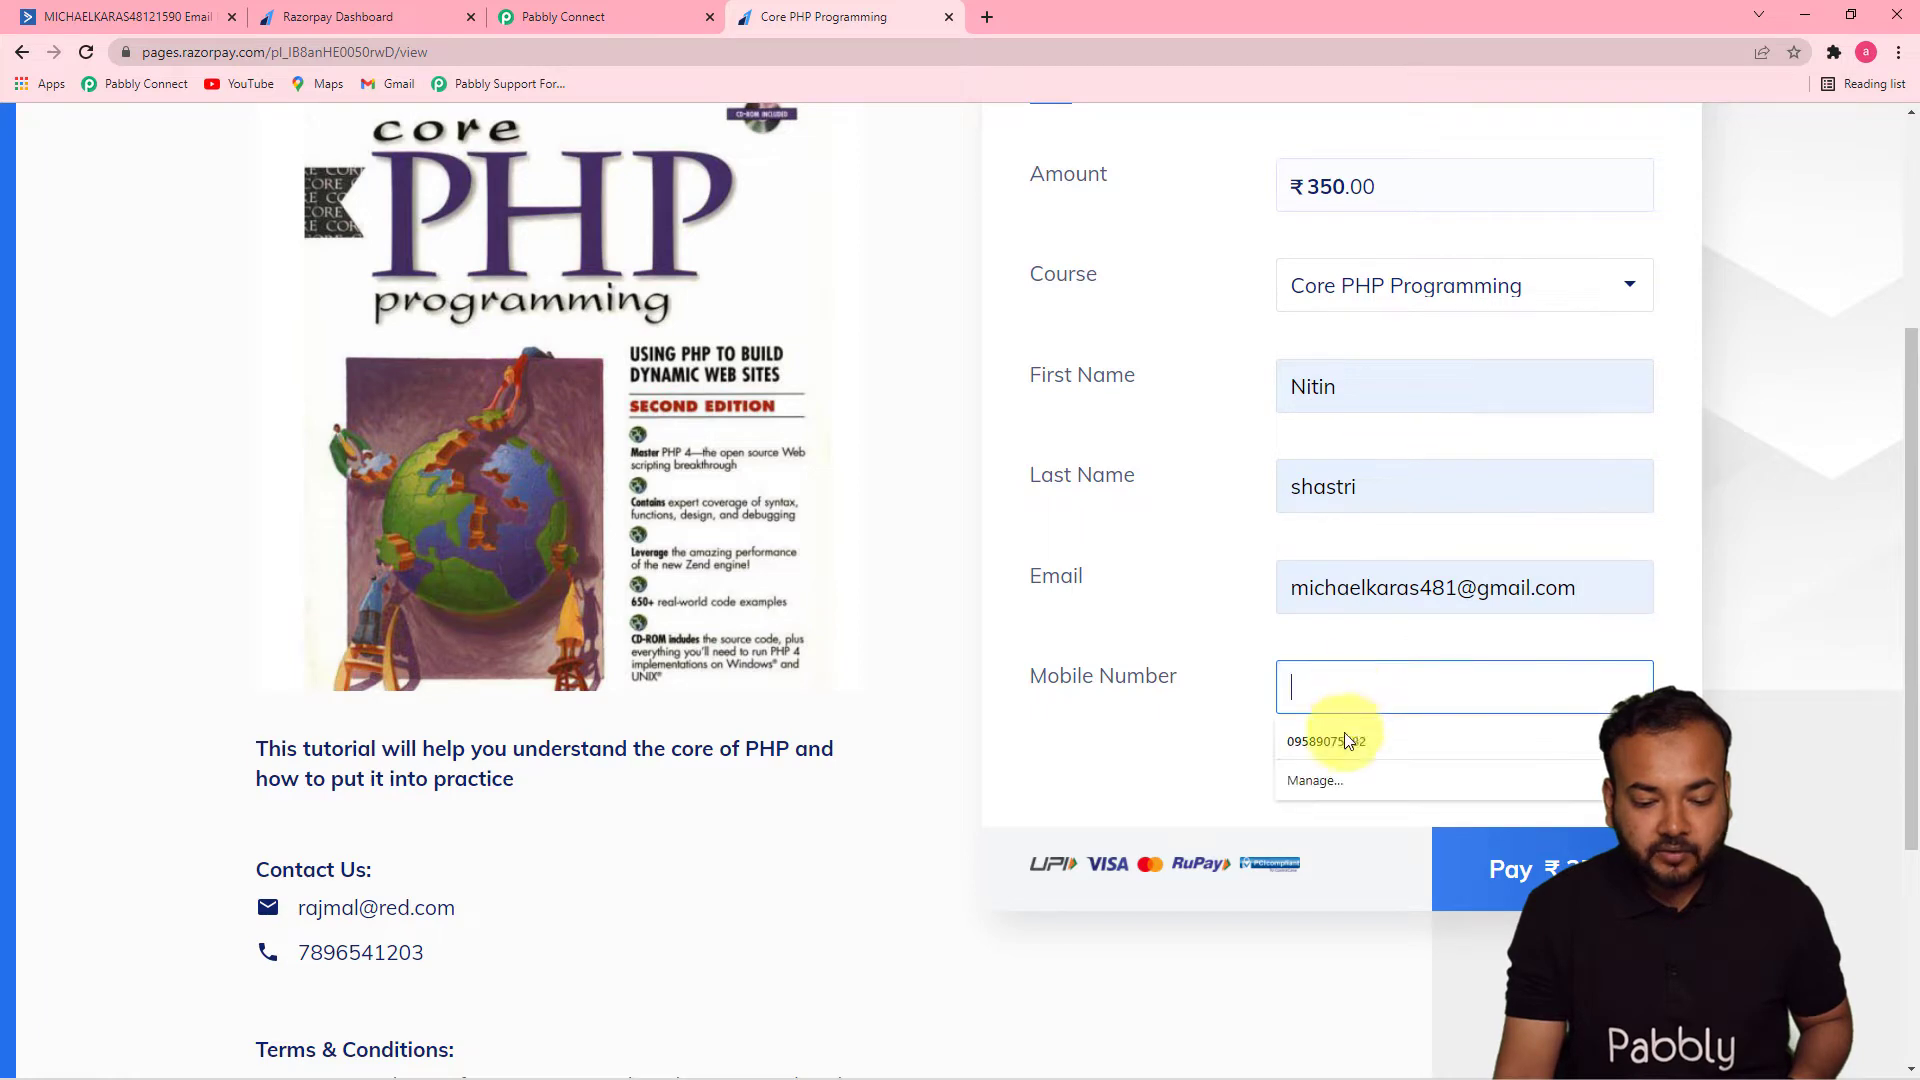
left_click(1505, 738)
Start a ₹350 card payment with test card details, then cancel it at the OTP step.
left_click(1565, 860)
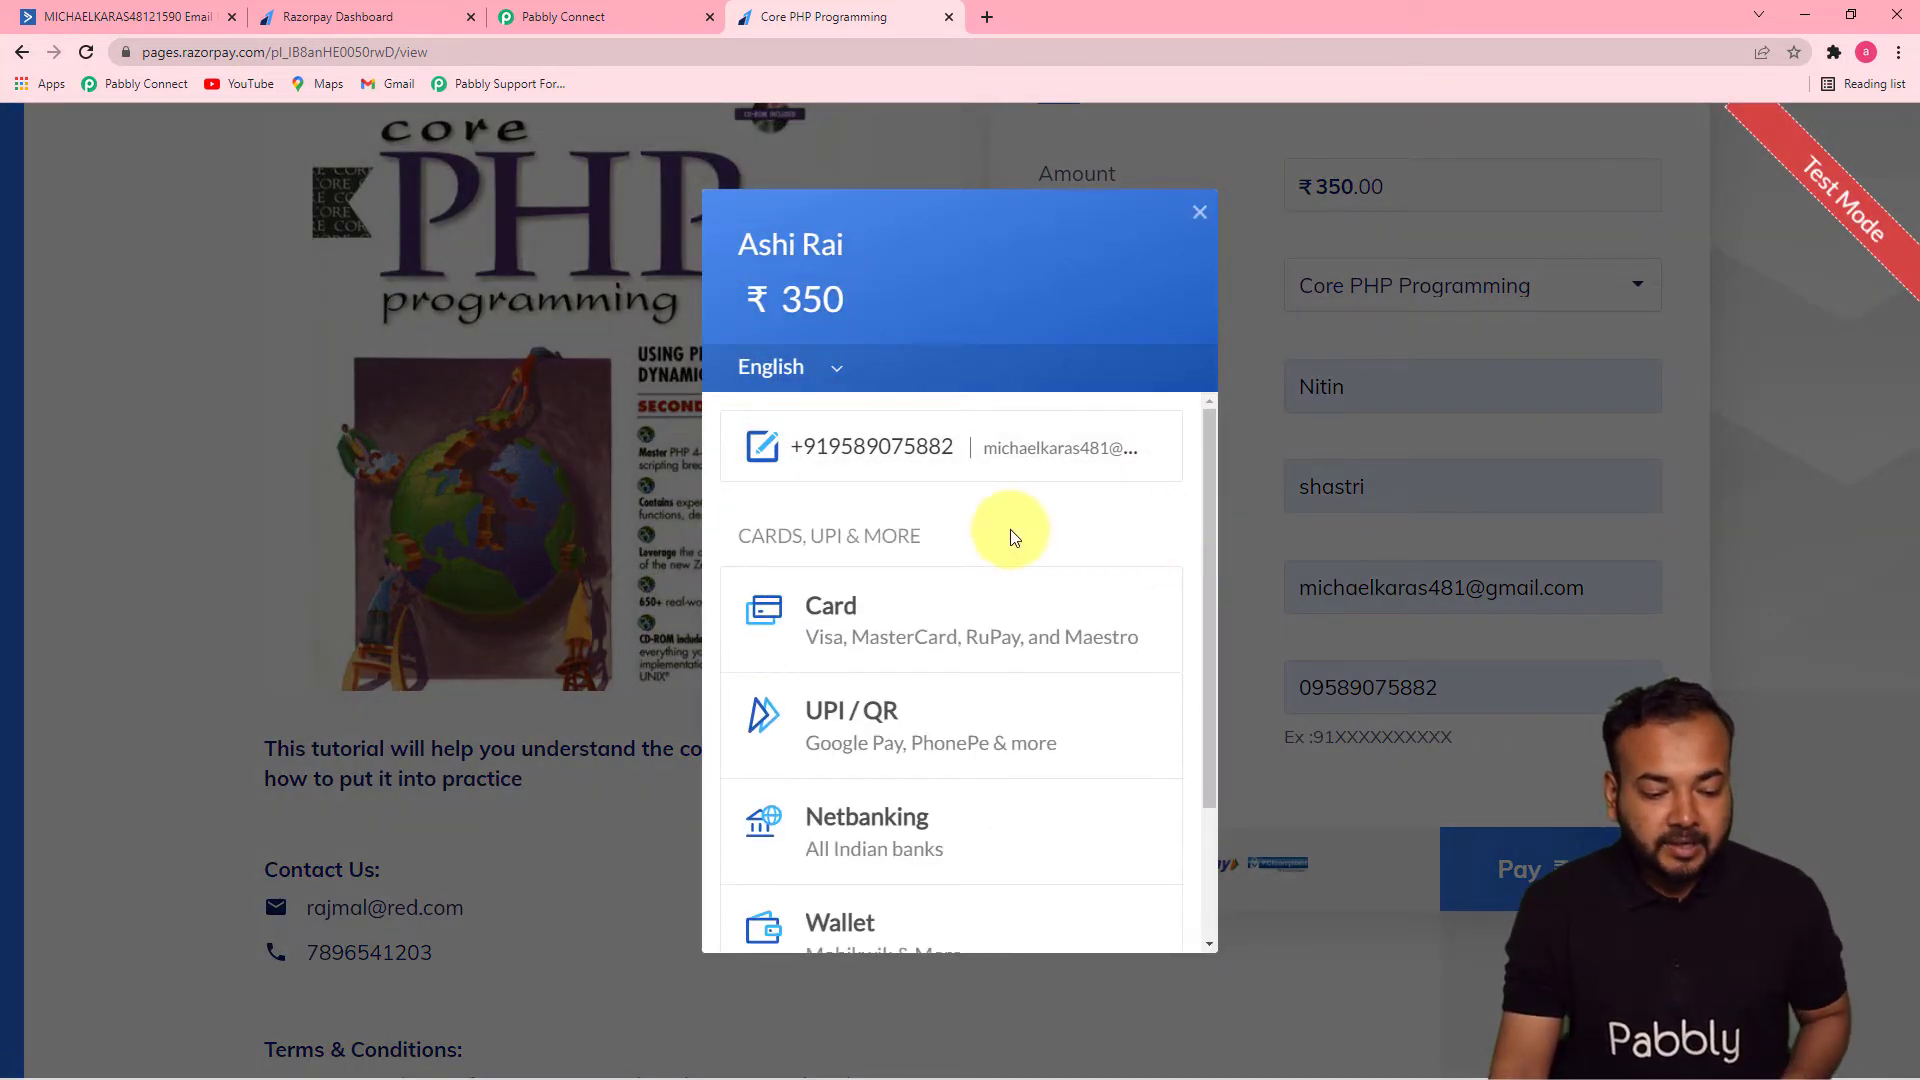
left_click(858, 638)
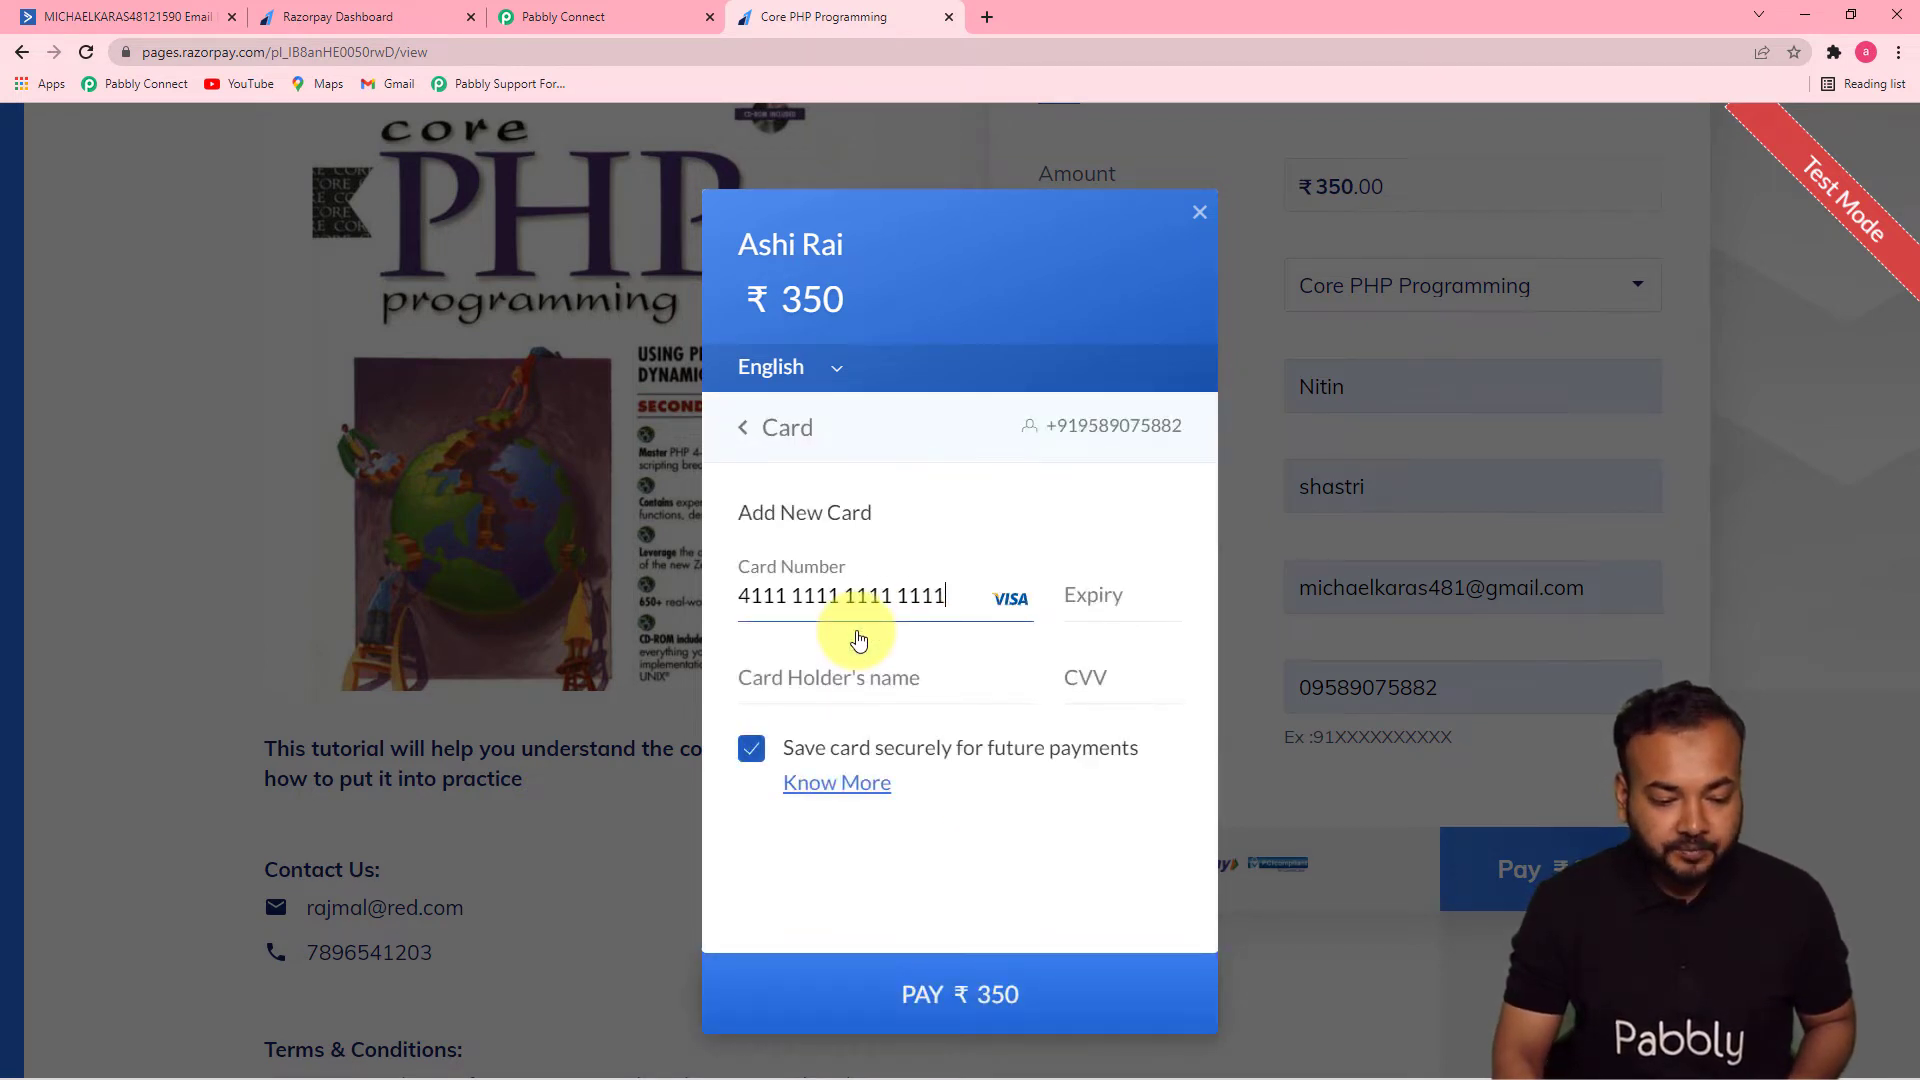
left_click(1154, 609)
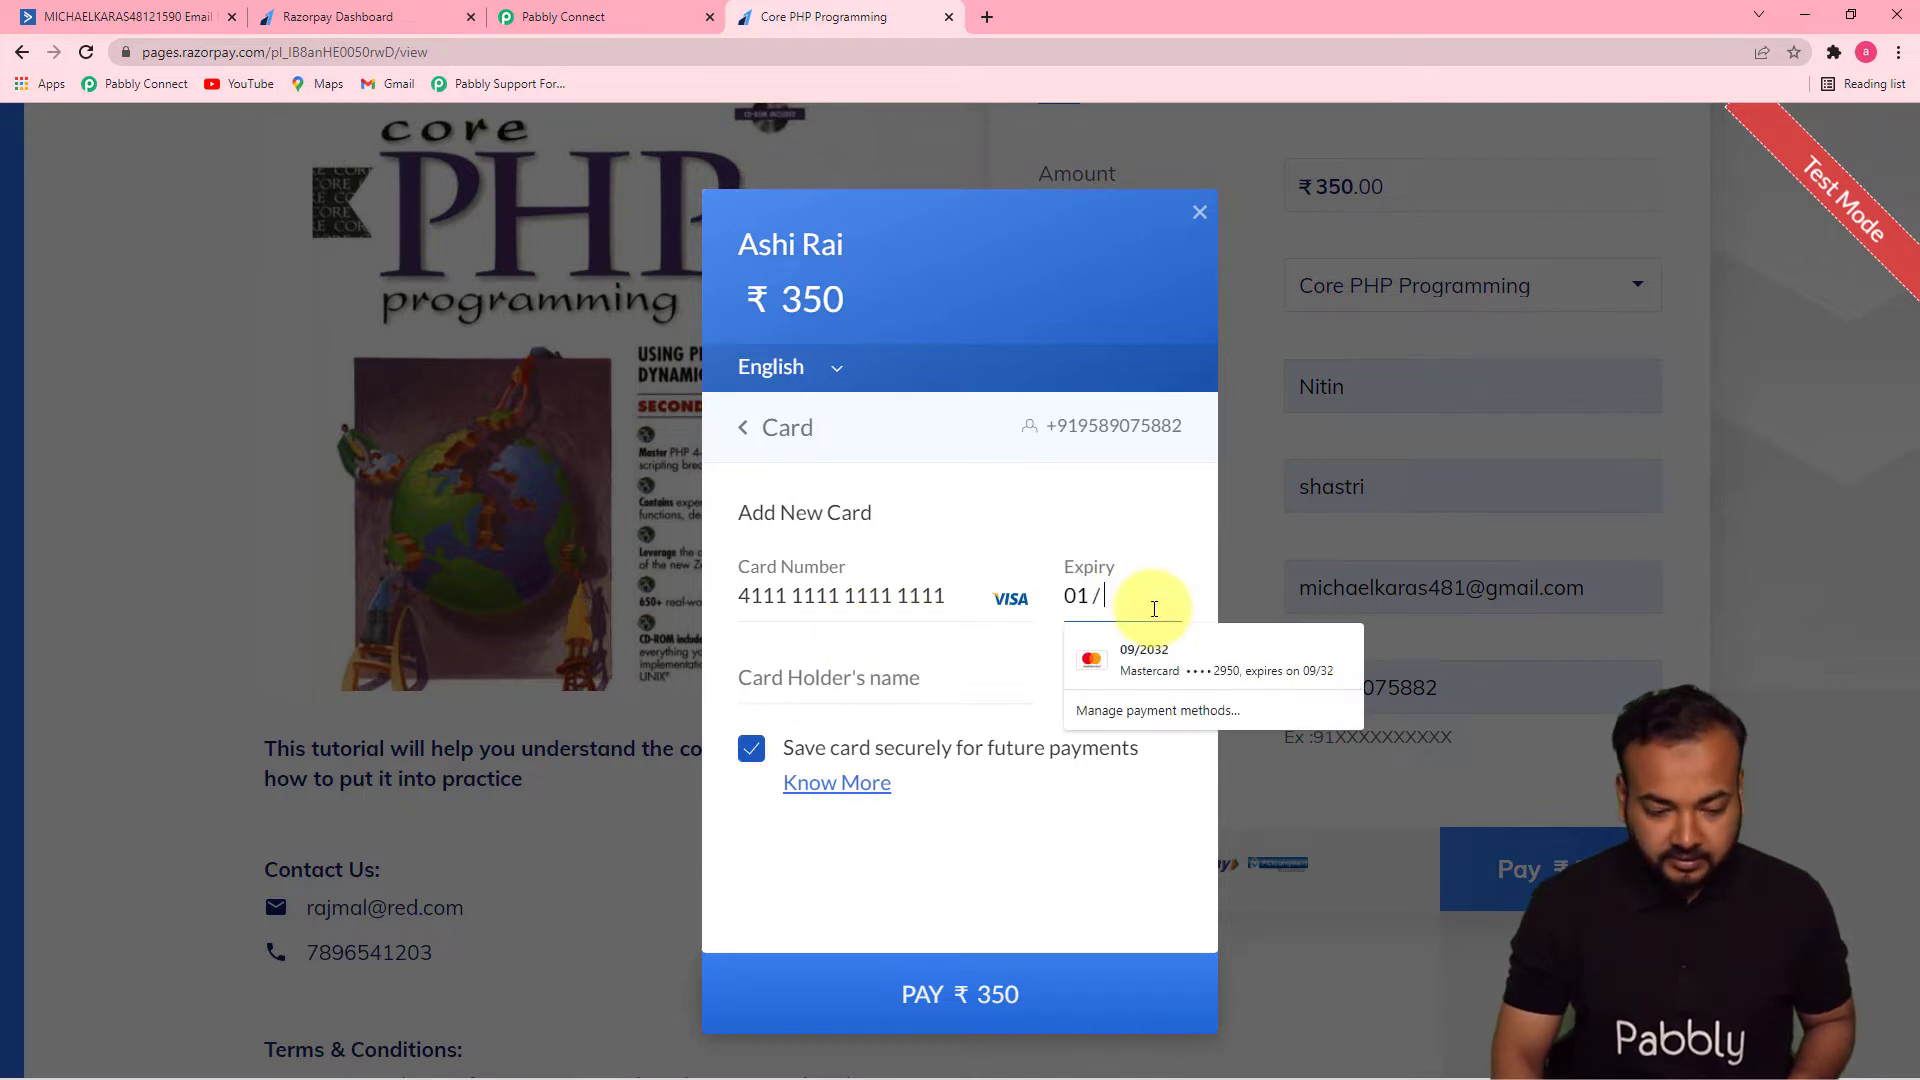
type("0126")
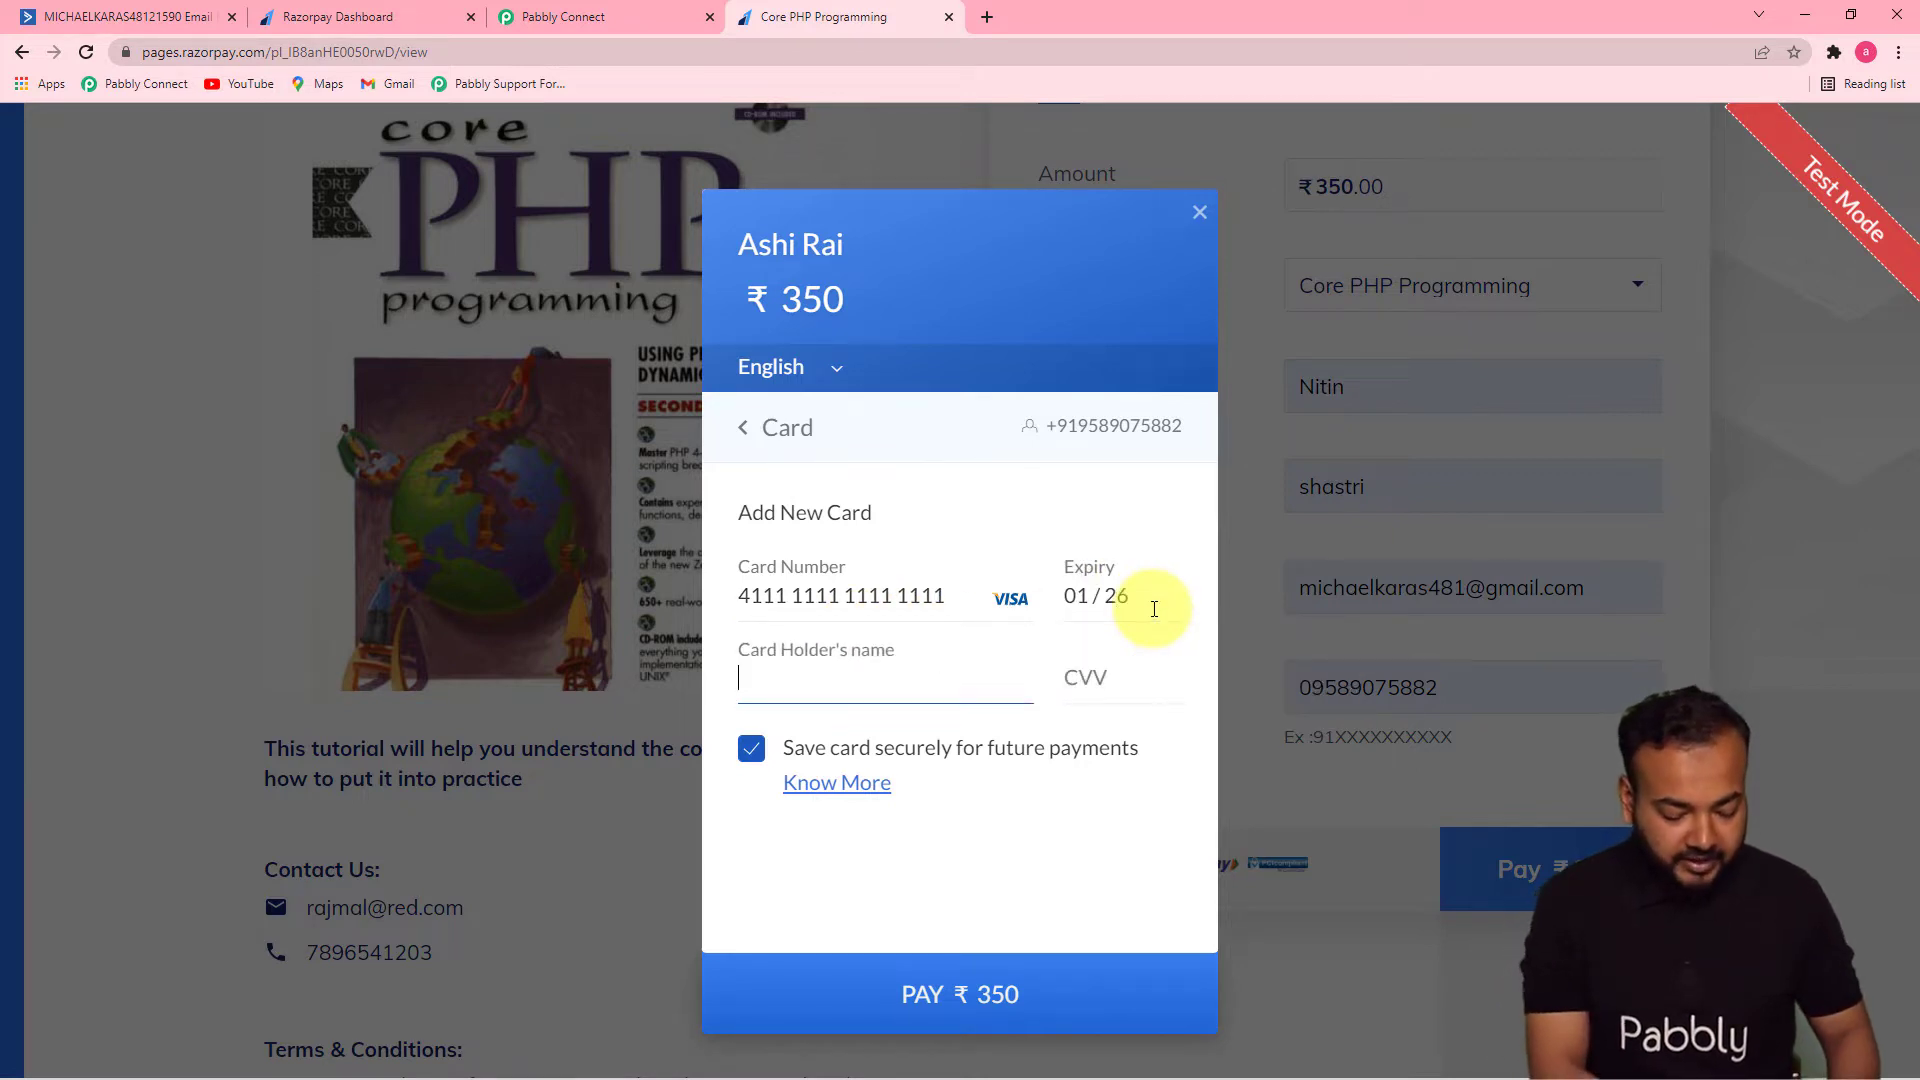
type("Nitin")
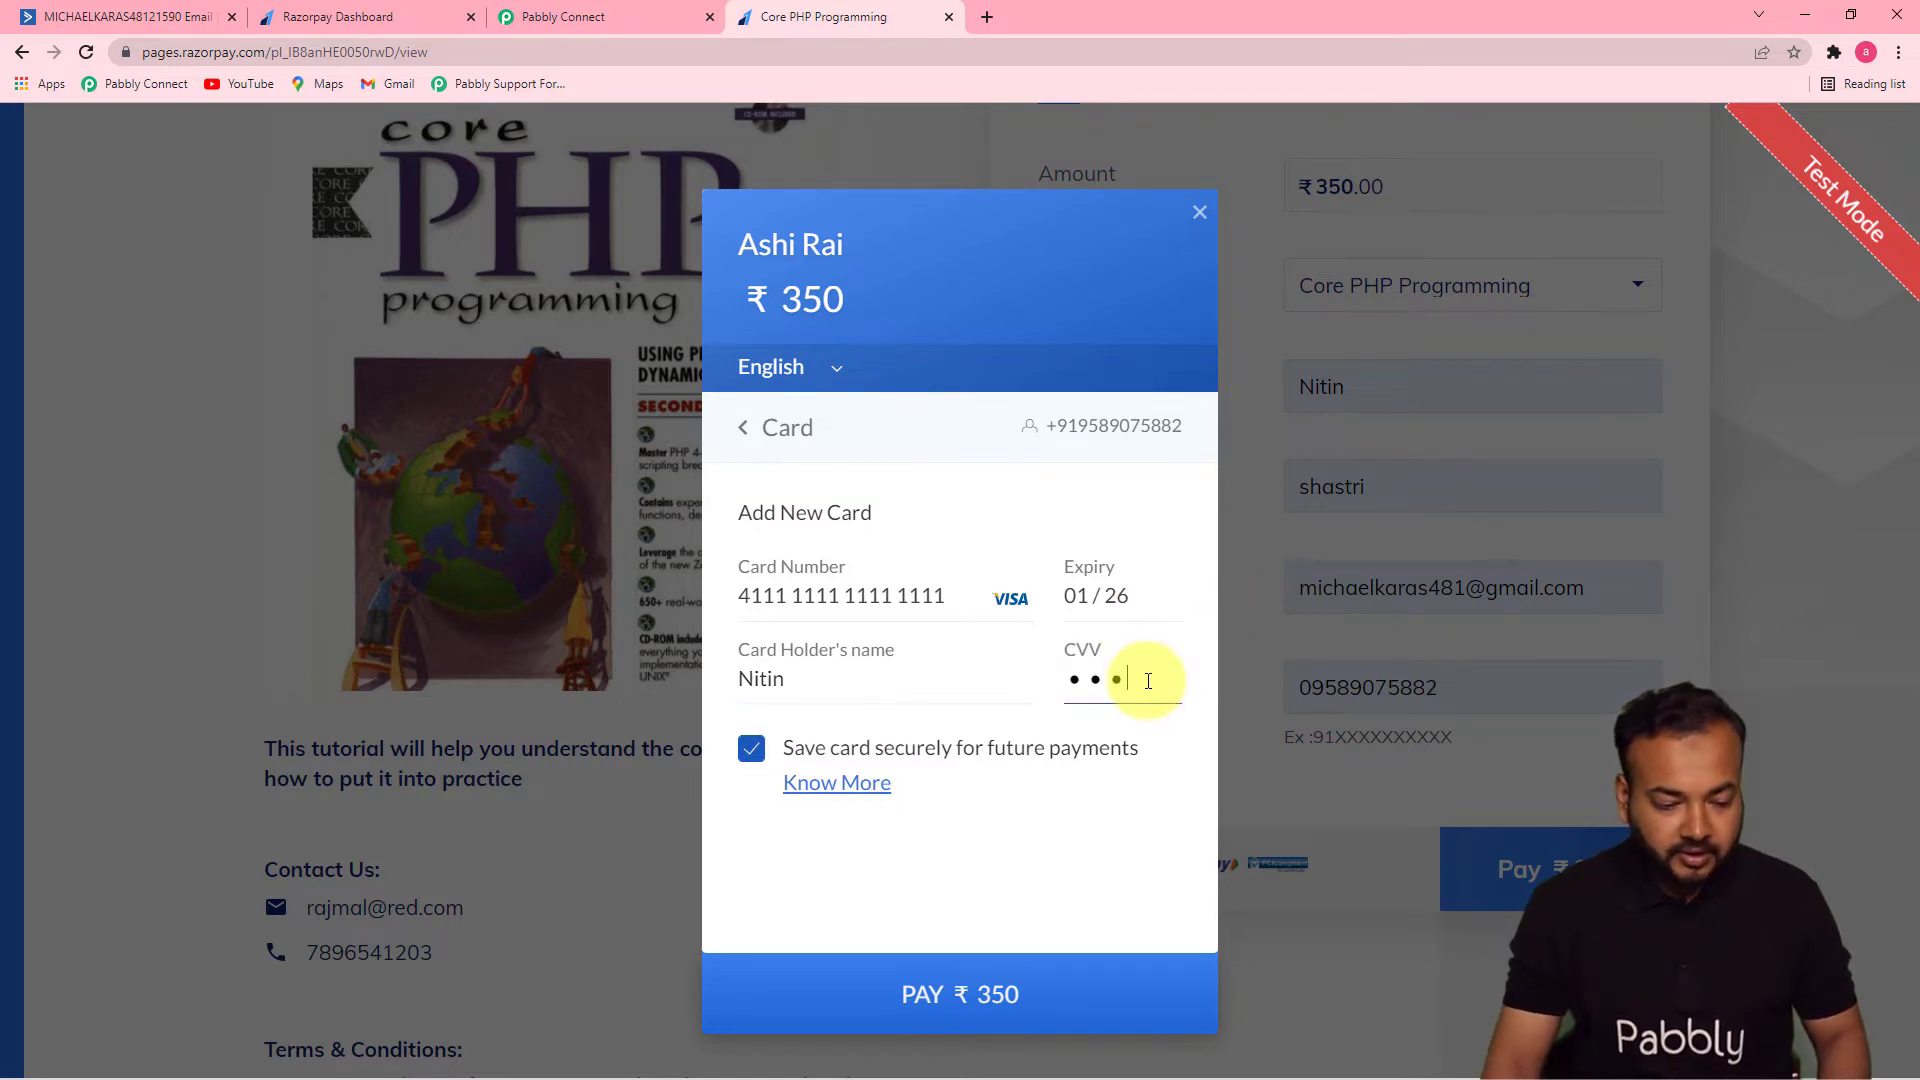
left_click(752, 751)
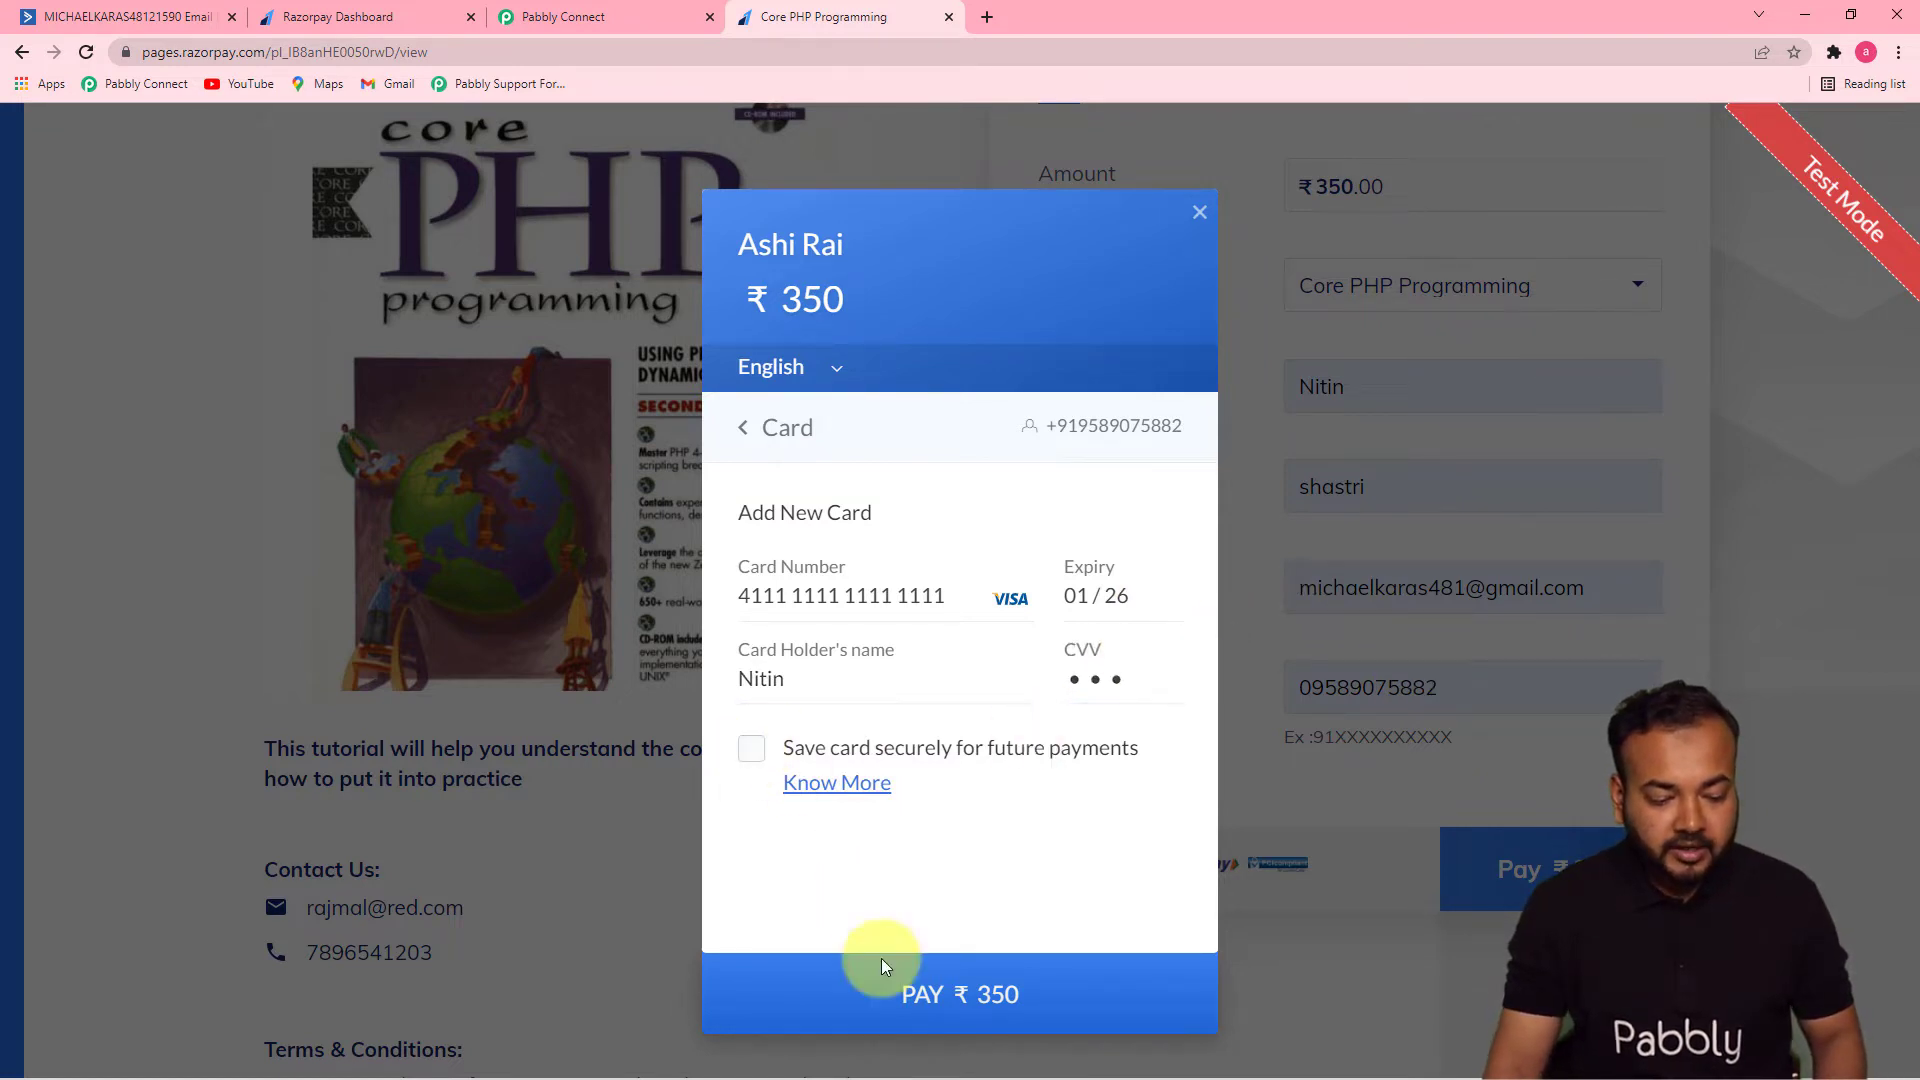
left_click(926, 1010)
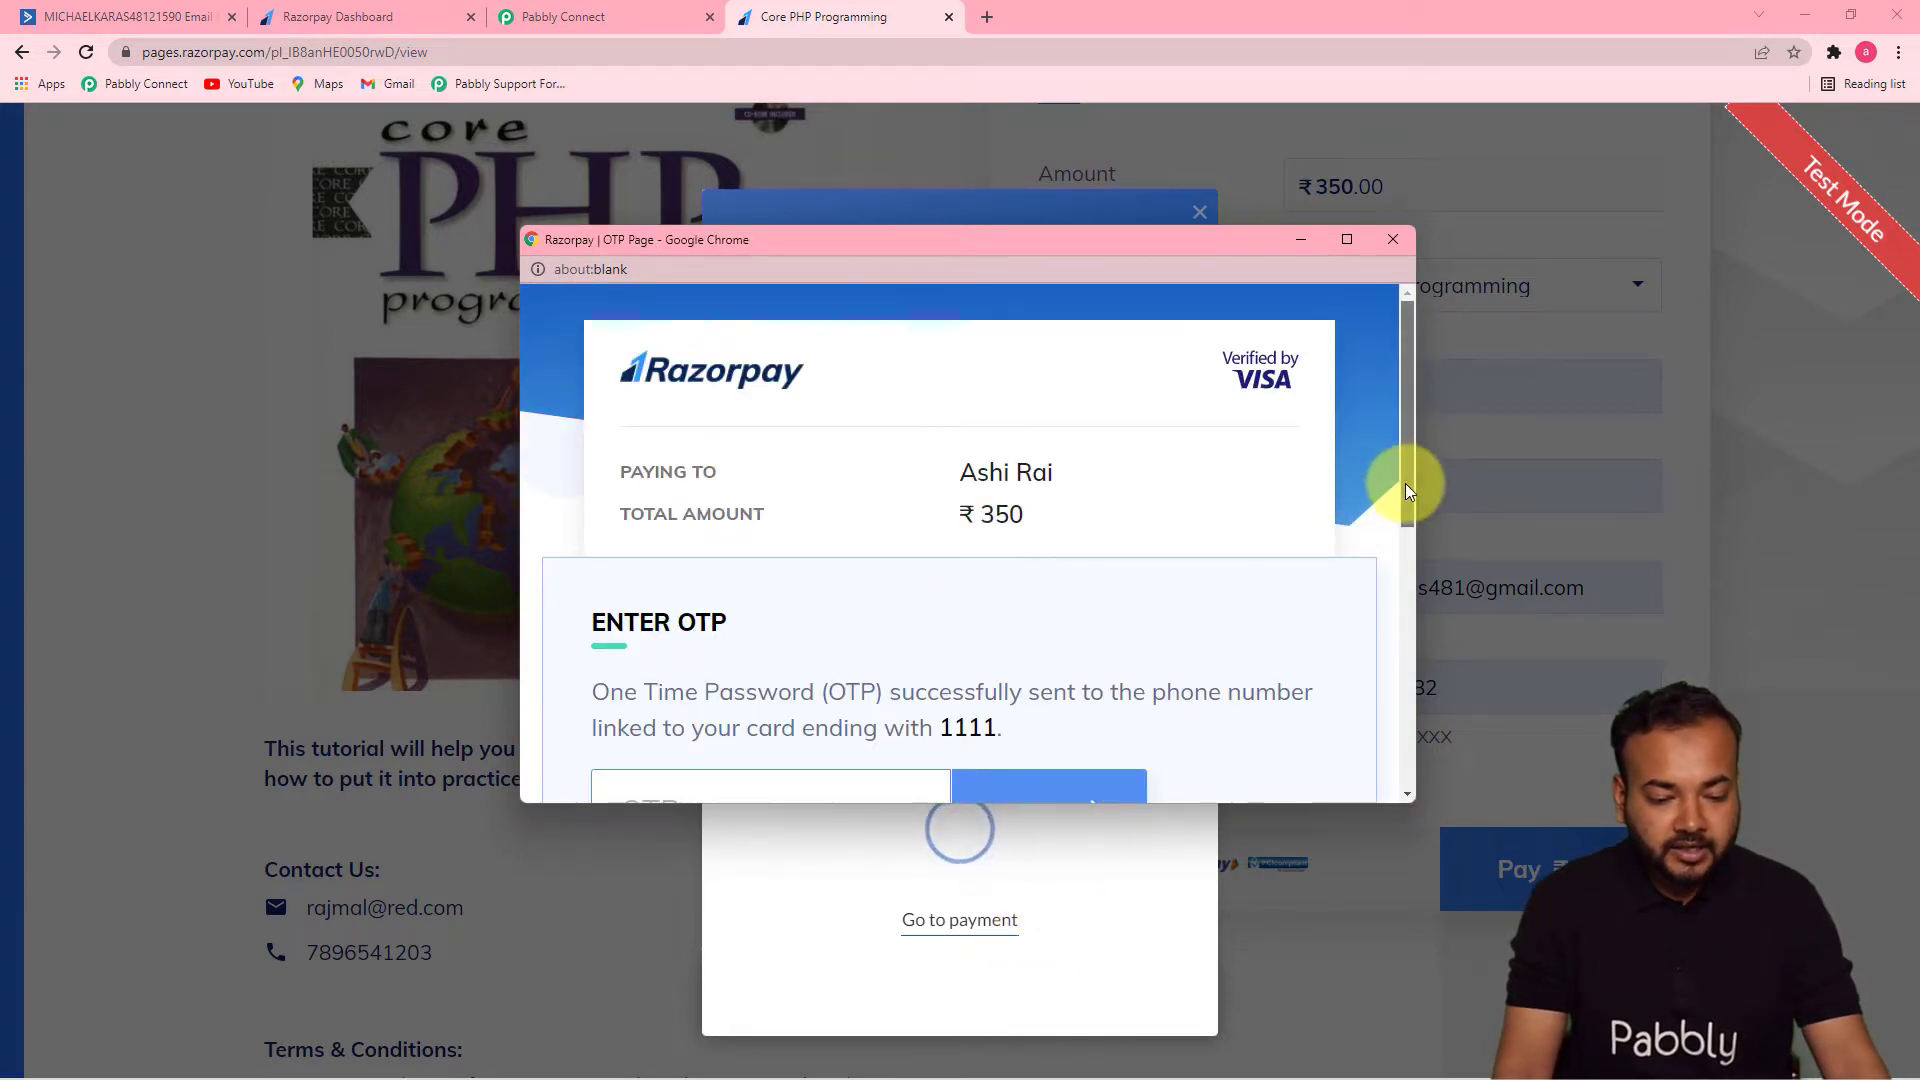
left_click_drag(1406, 483, 1419, 625)
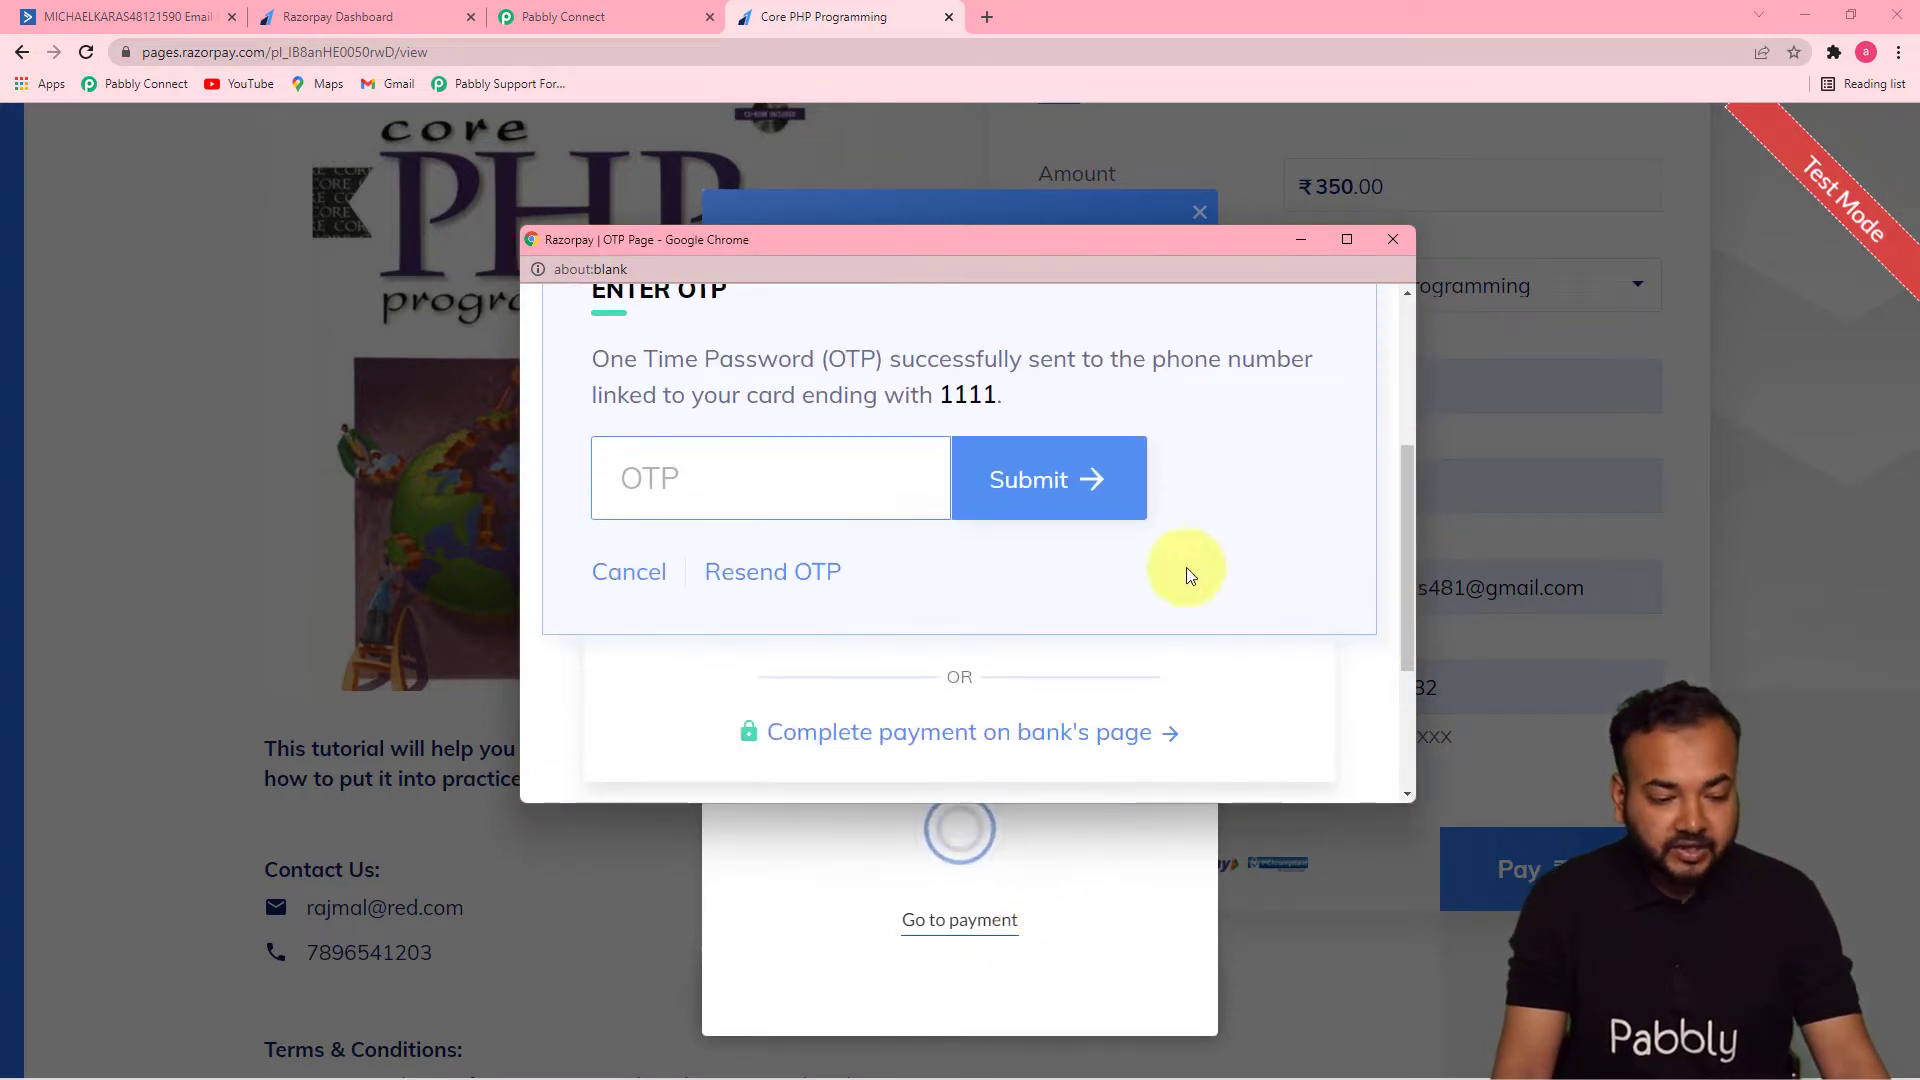
left_click(608, 590)
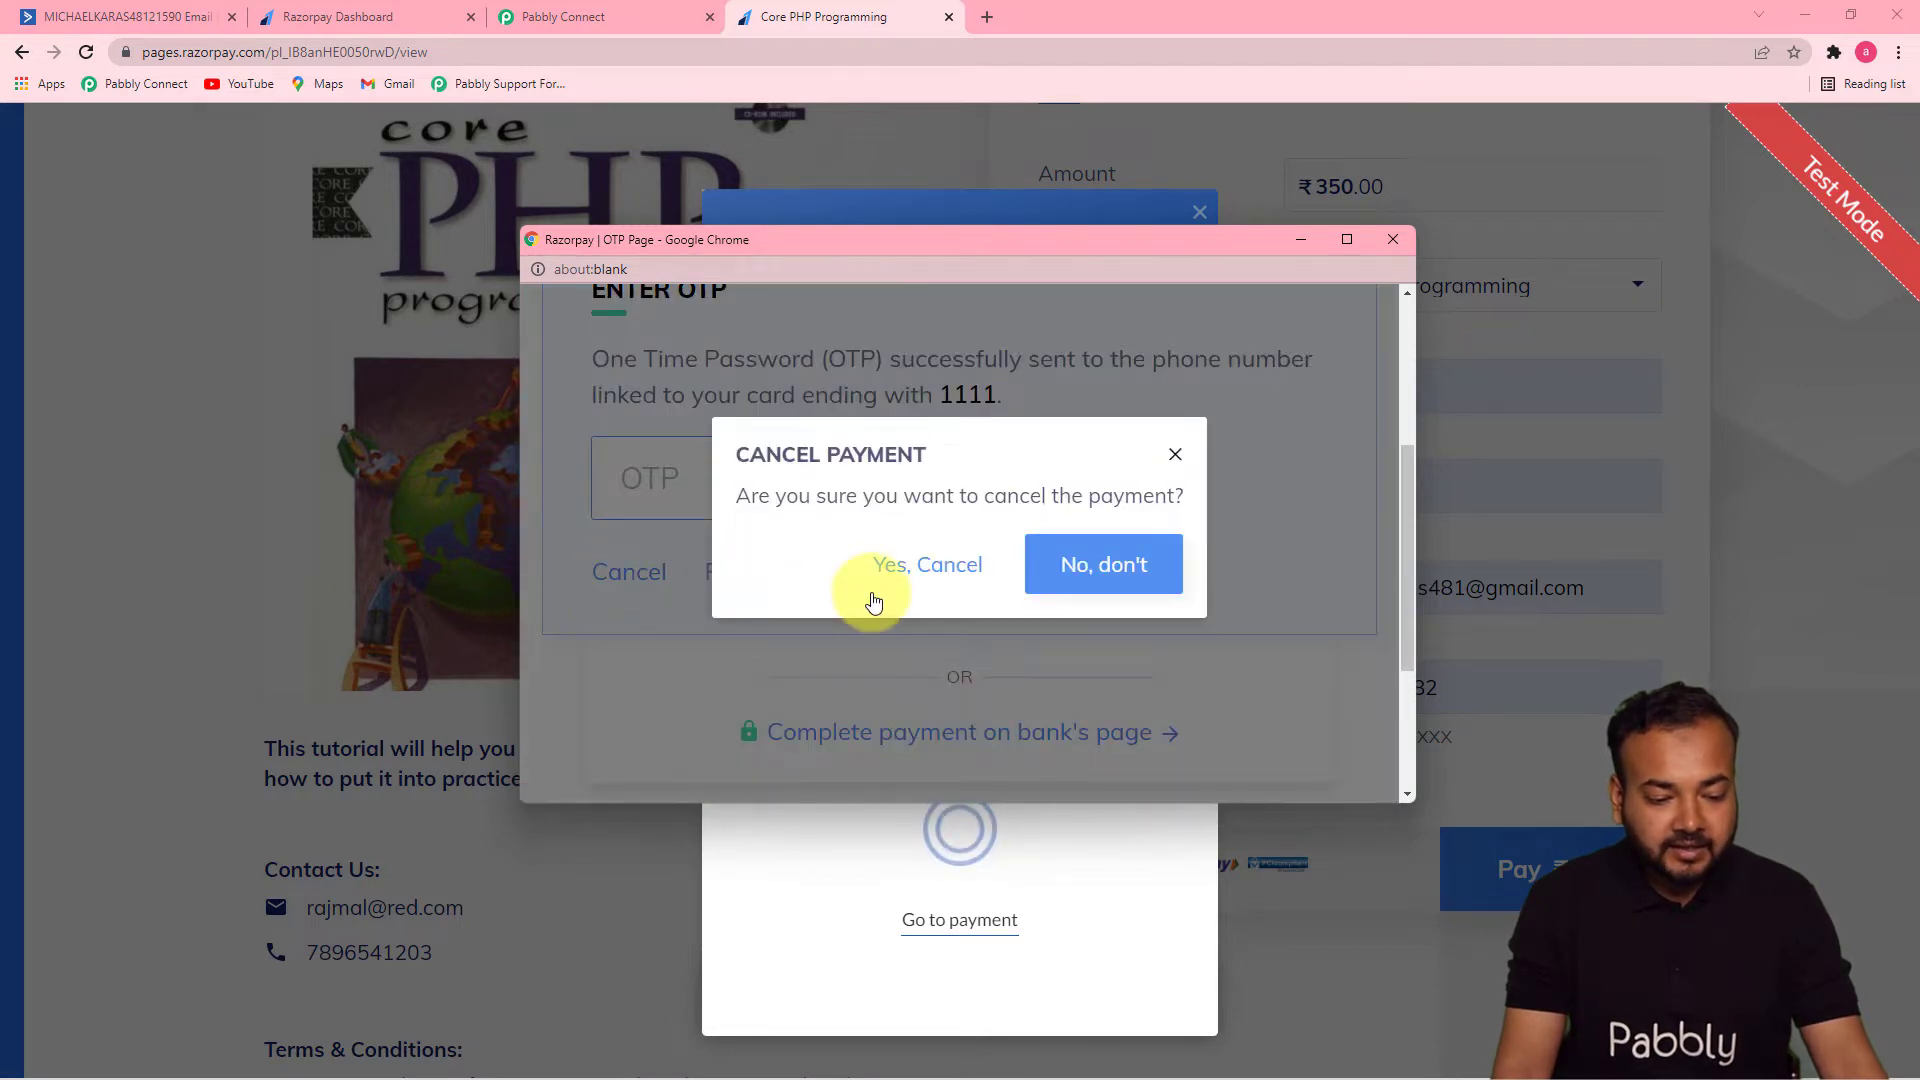
left_click(895, 568)
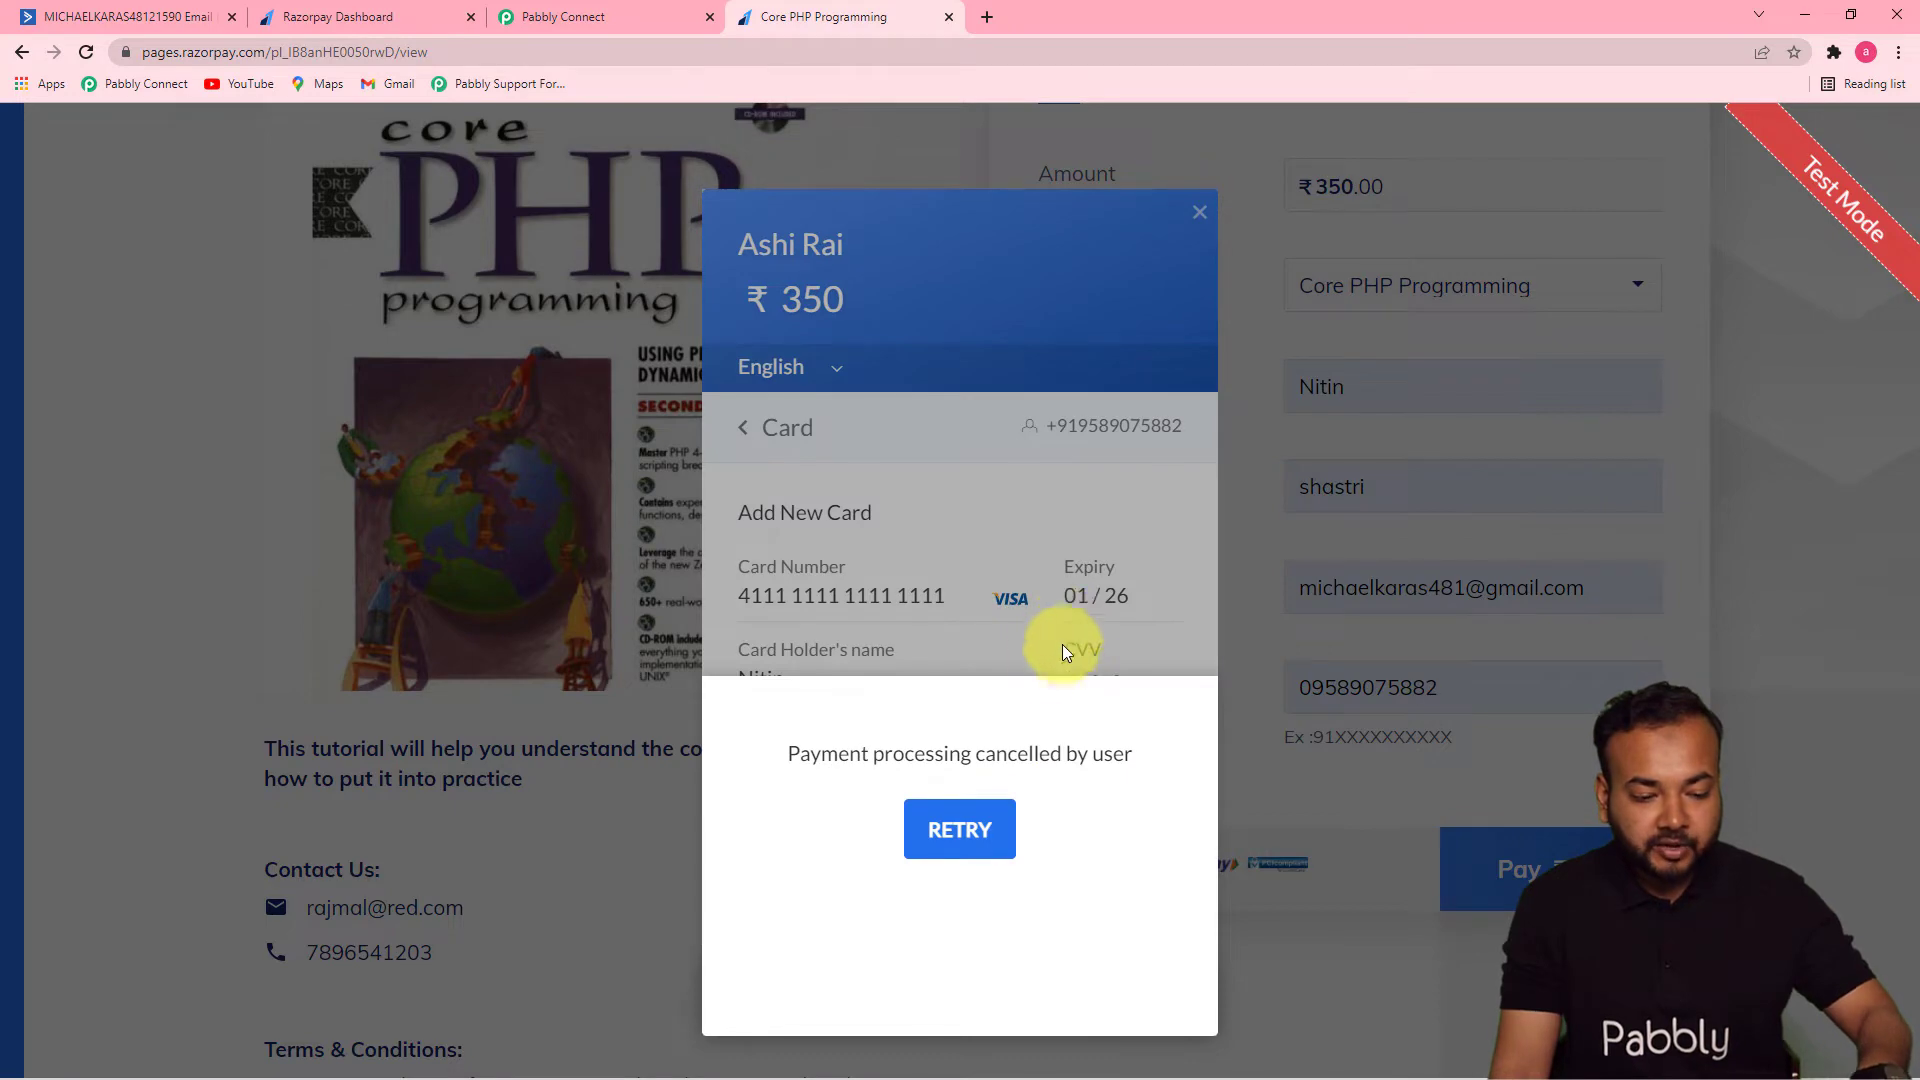
left_click(1199, 213)
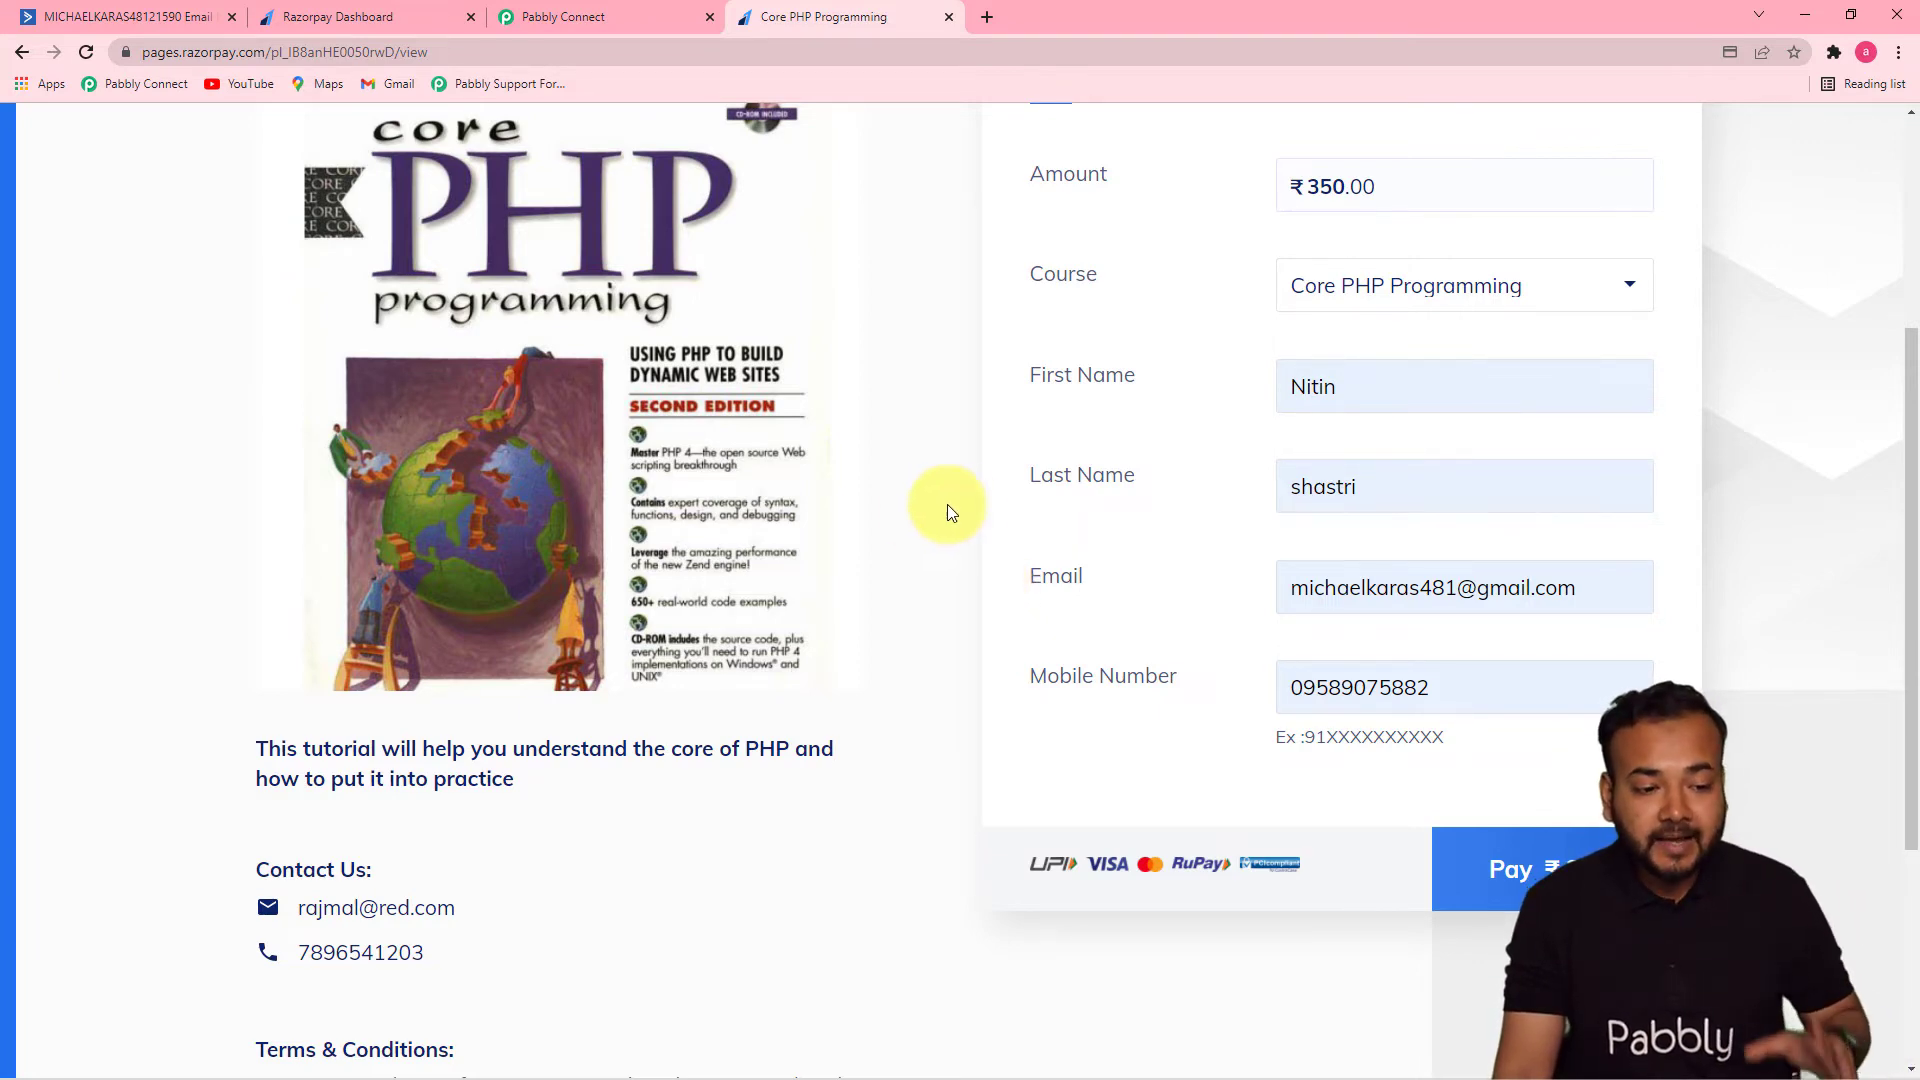
Review the captured failed-payment response: status failed, BAD_REQUEST_ERROR, reason payment_cancelled.
left_click(584, 26)
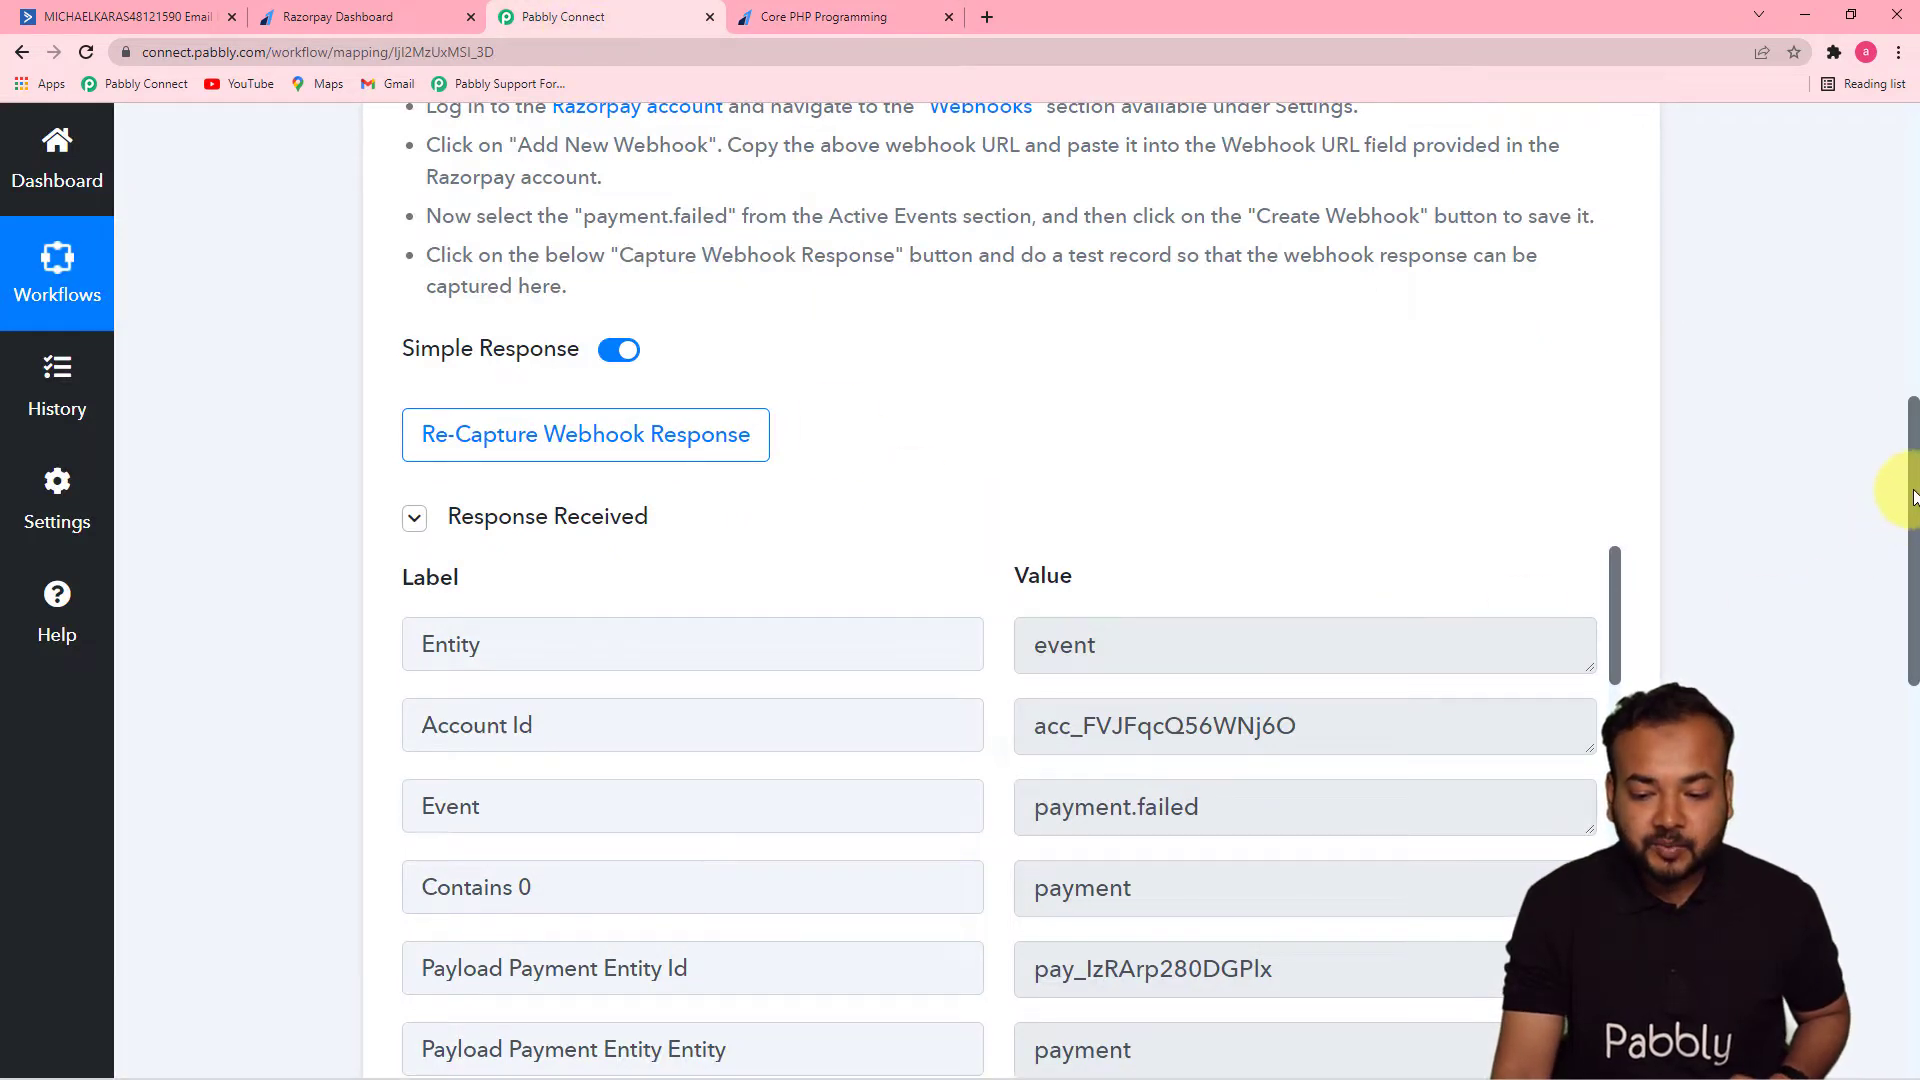
left_click_drag(1912, 497, 1912, 650)
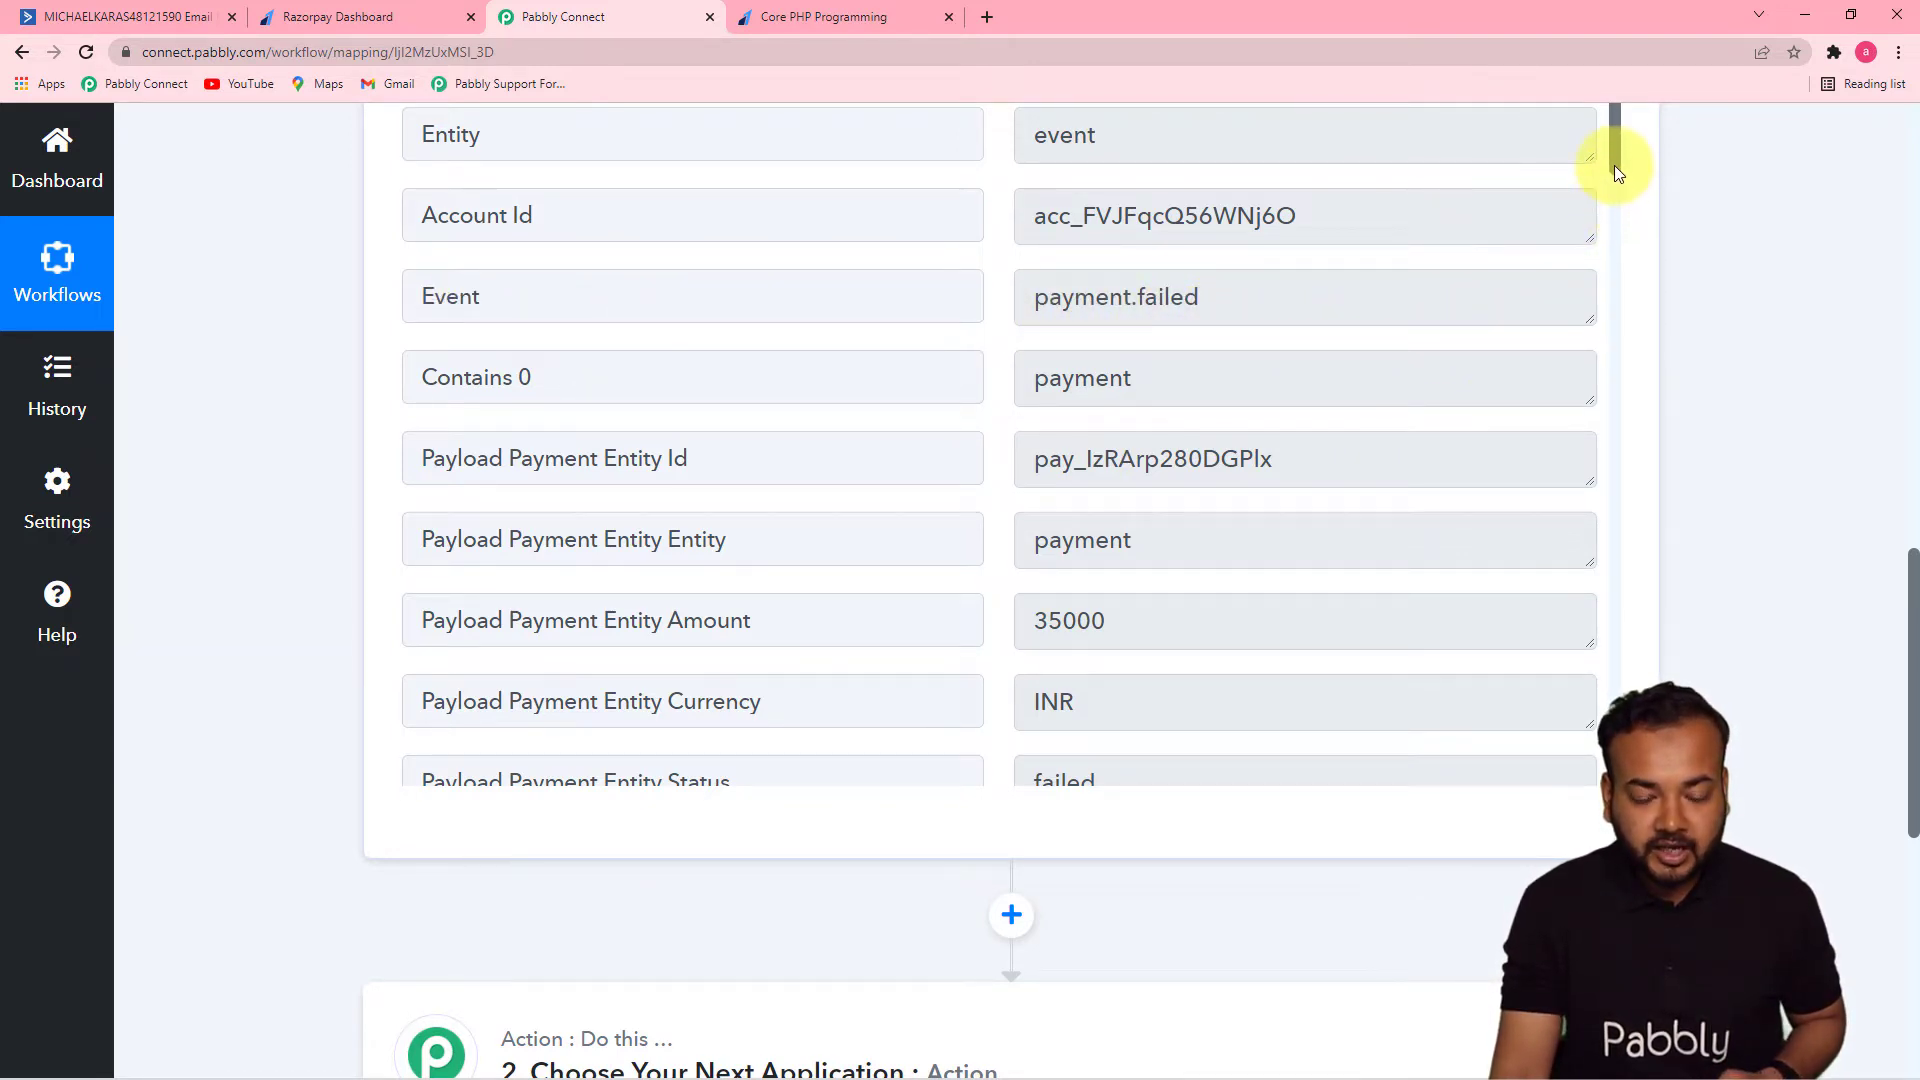
left_click_drag(1614, 172, 1626, 270)
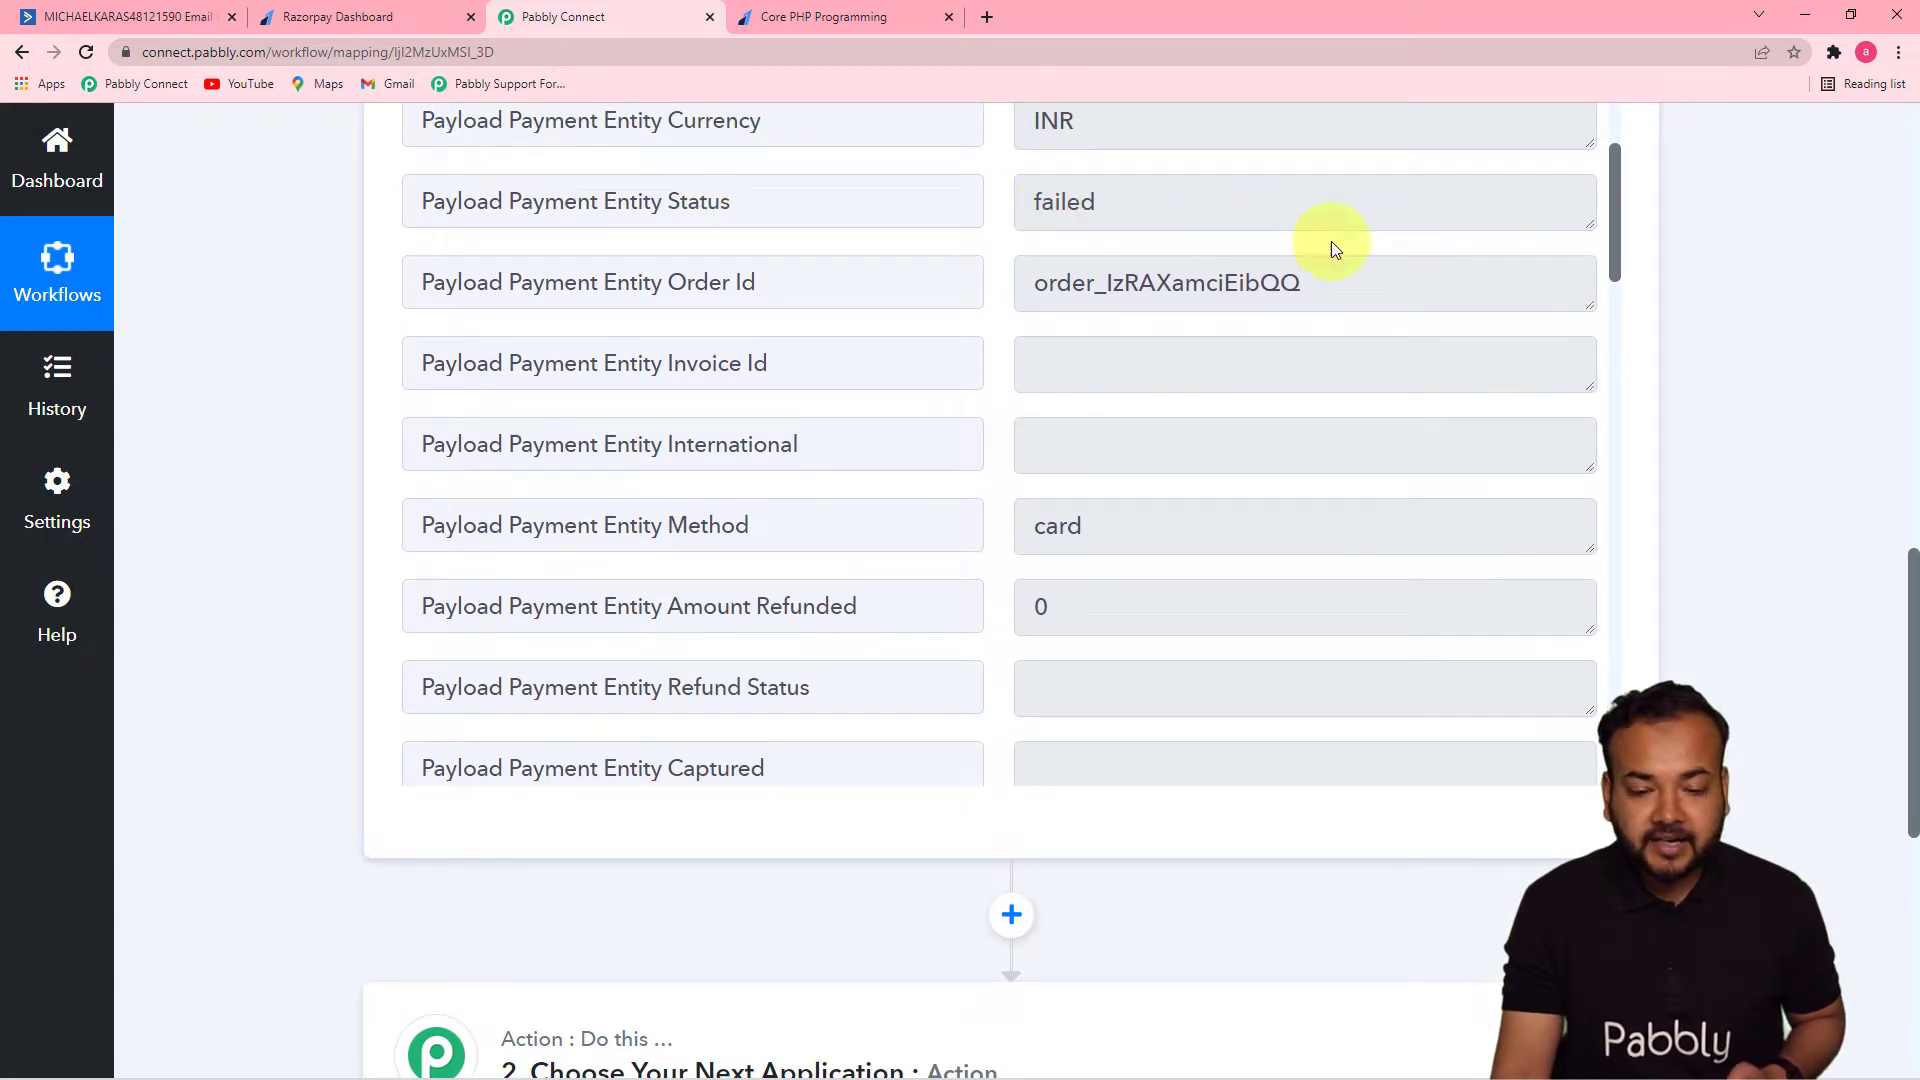
left_click_drag(1621, 240, 1608, 750)
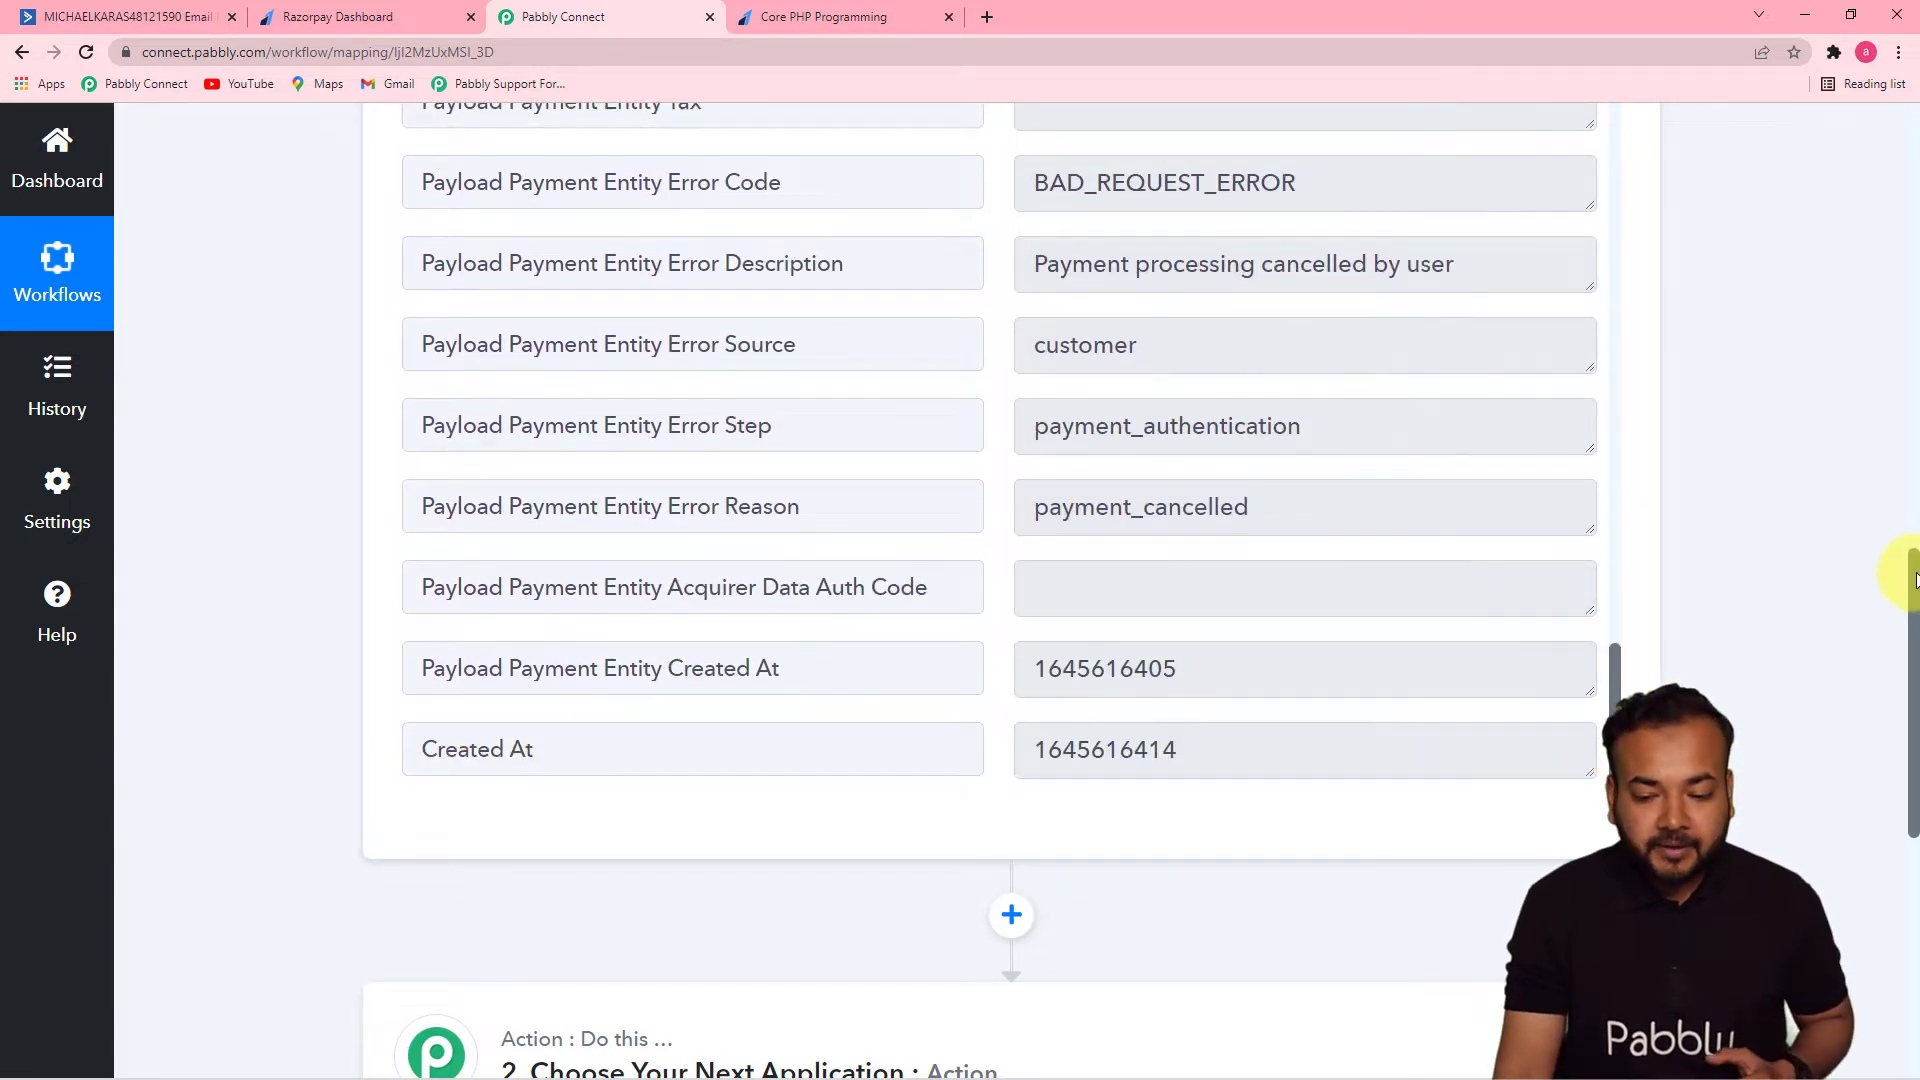
left_click_drag(1915, 580, 1910, 750)
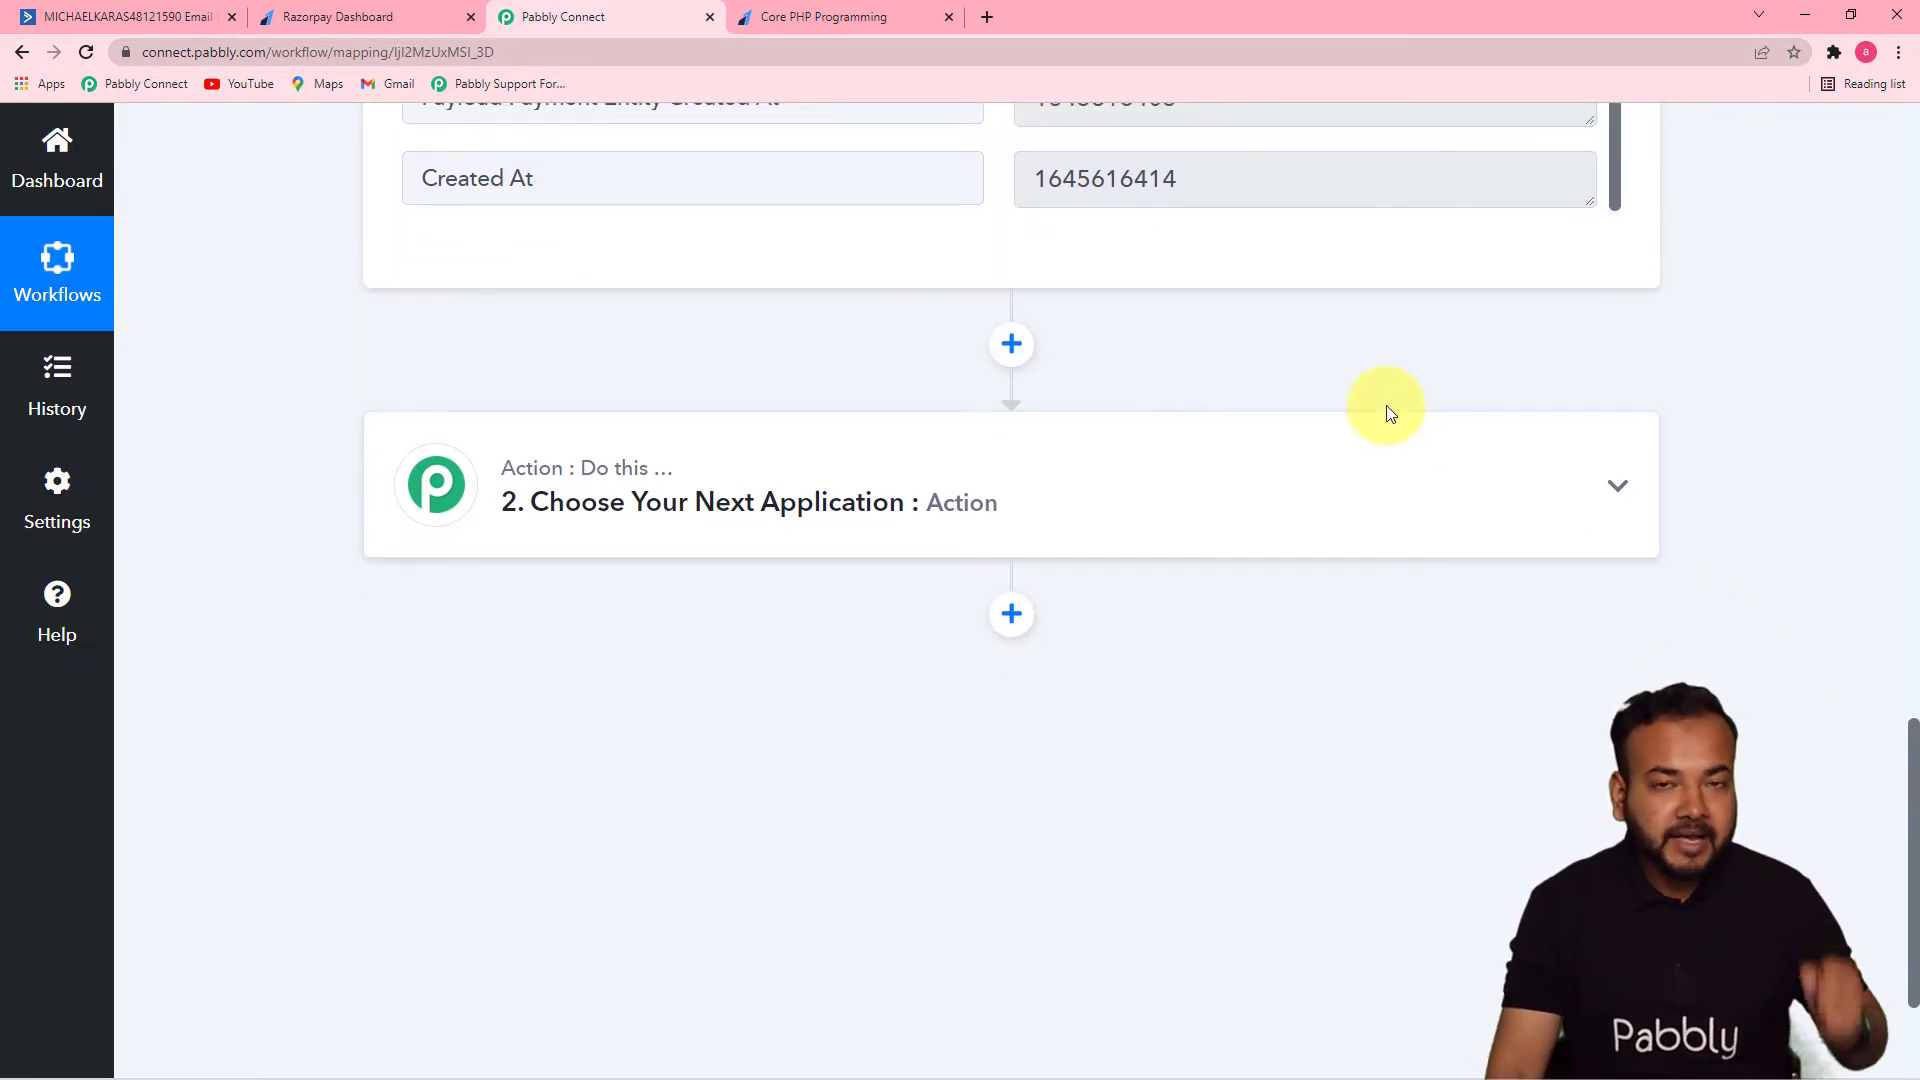
left_click(135, 20)
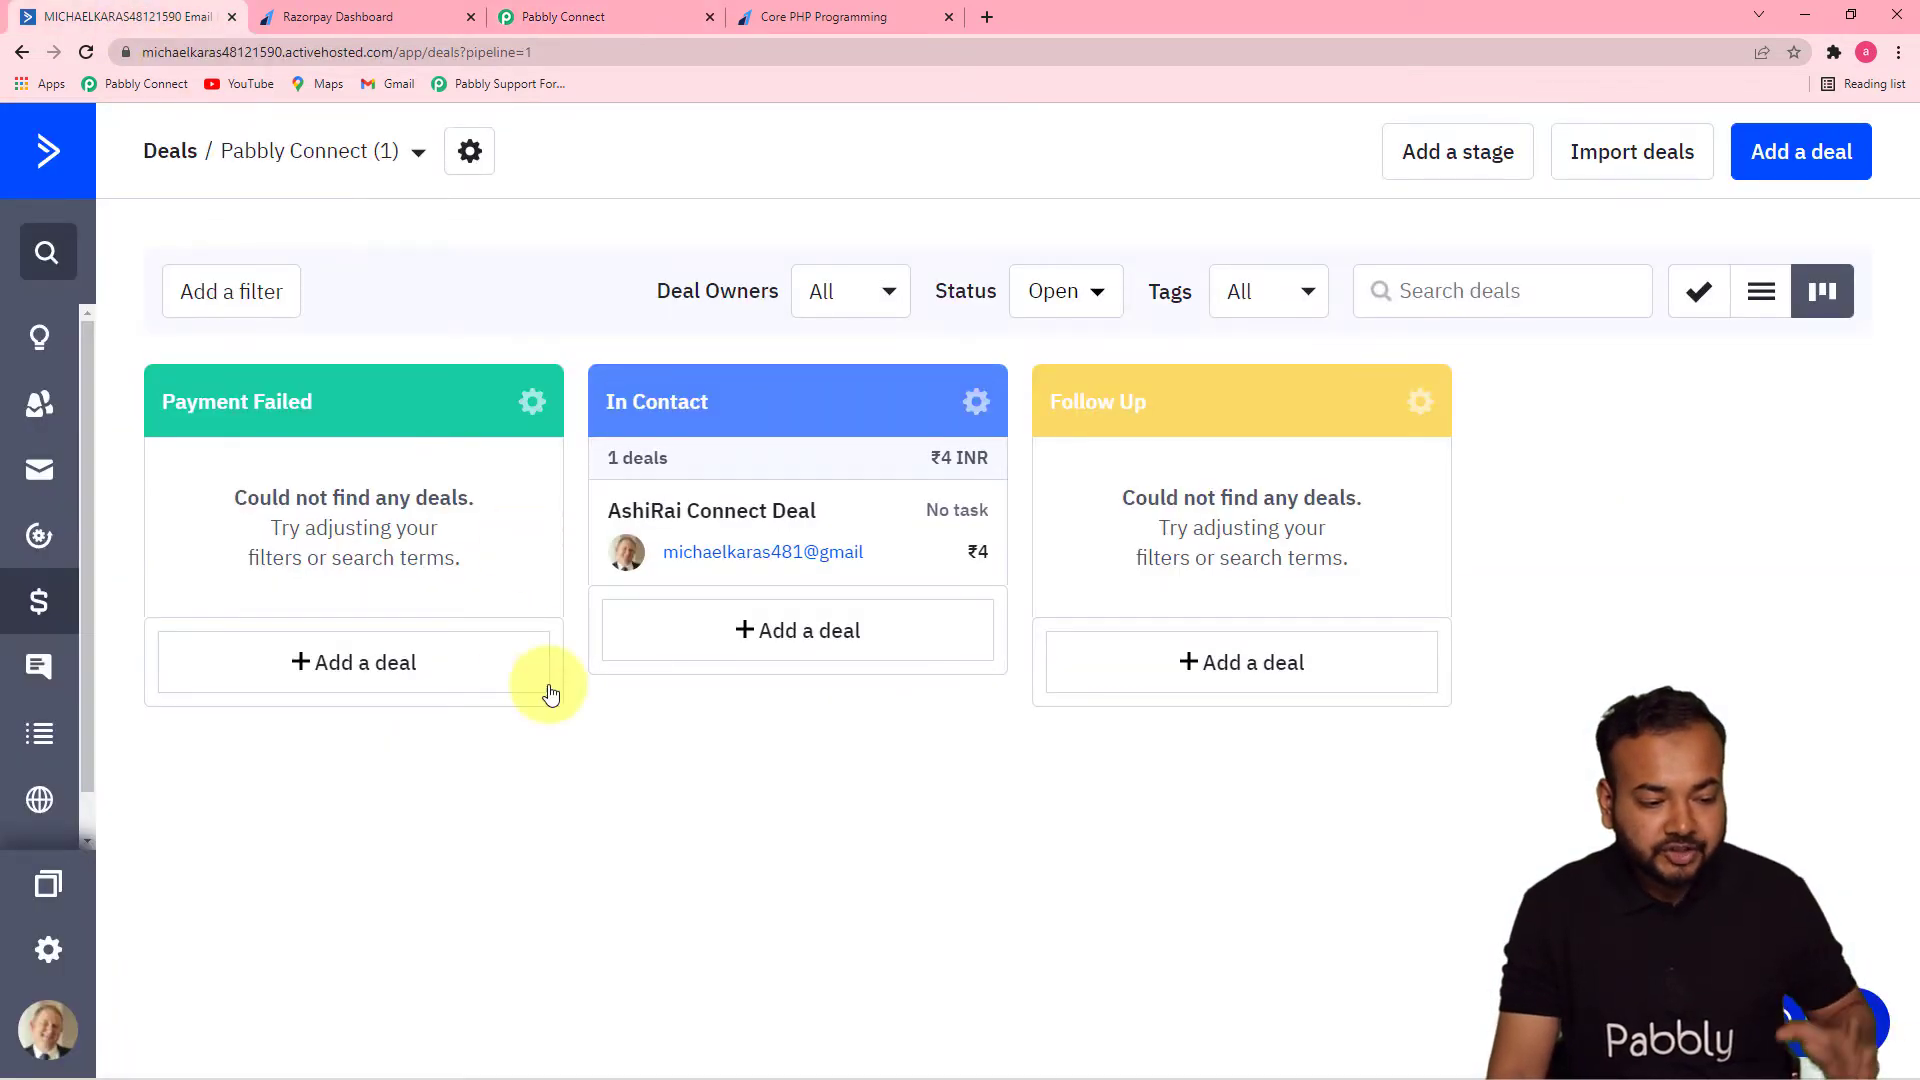
left_click(615, 24)
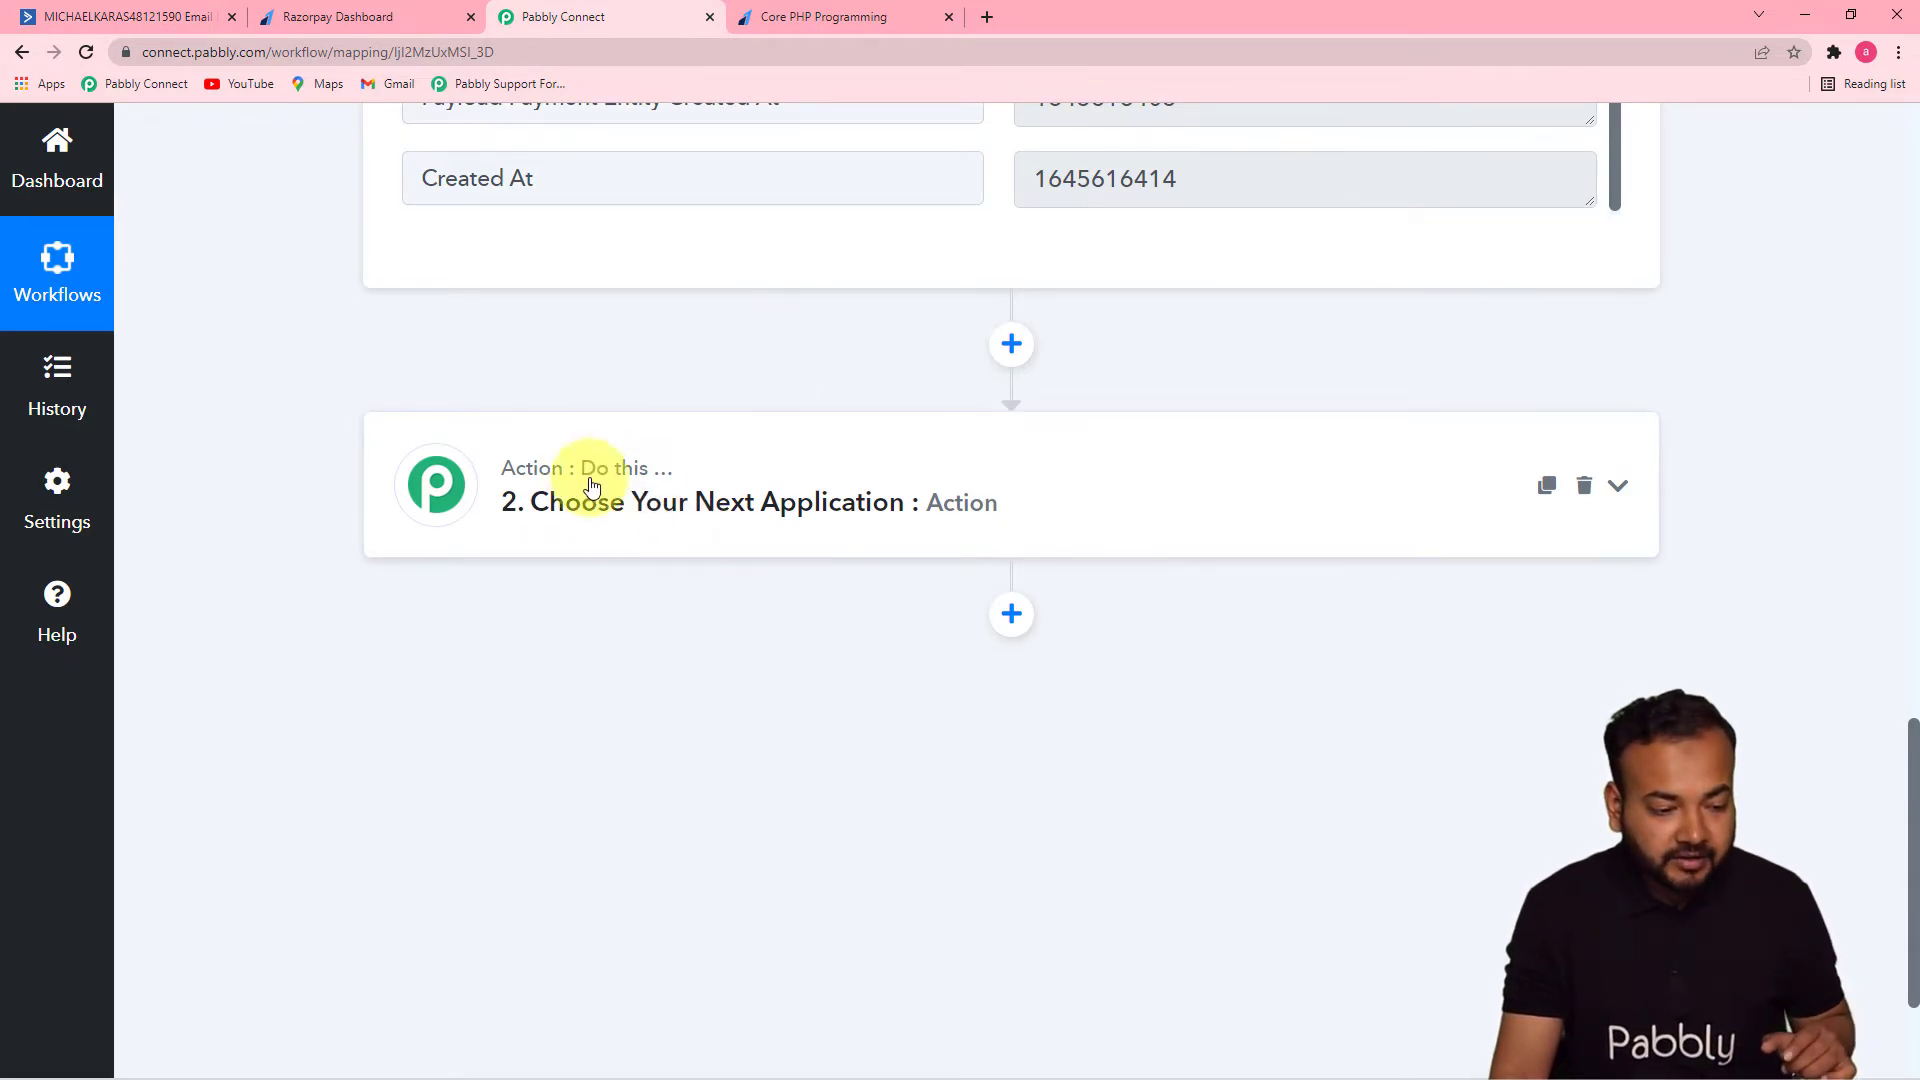
Search 'acti' and set the action app to ActiveCampaign with the Create a Deal event.
left_click(638, 497)
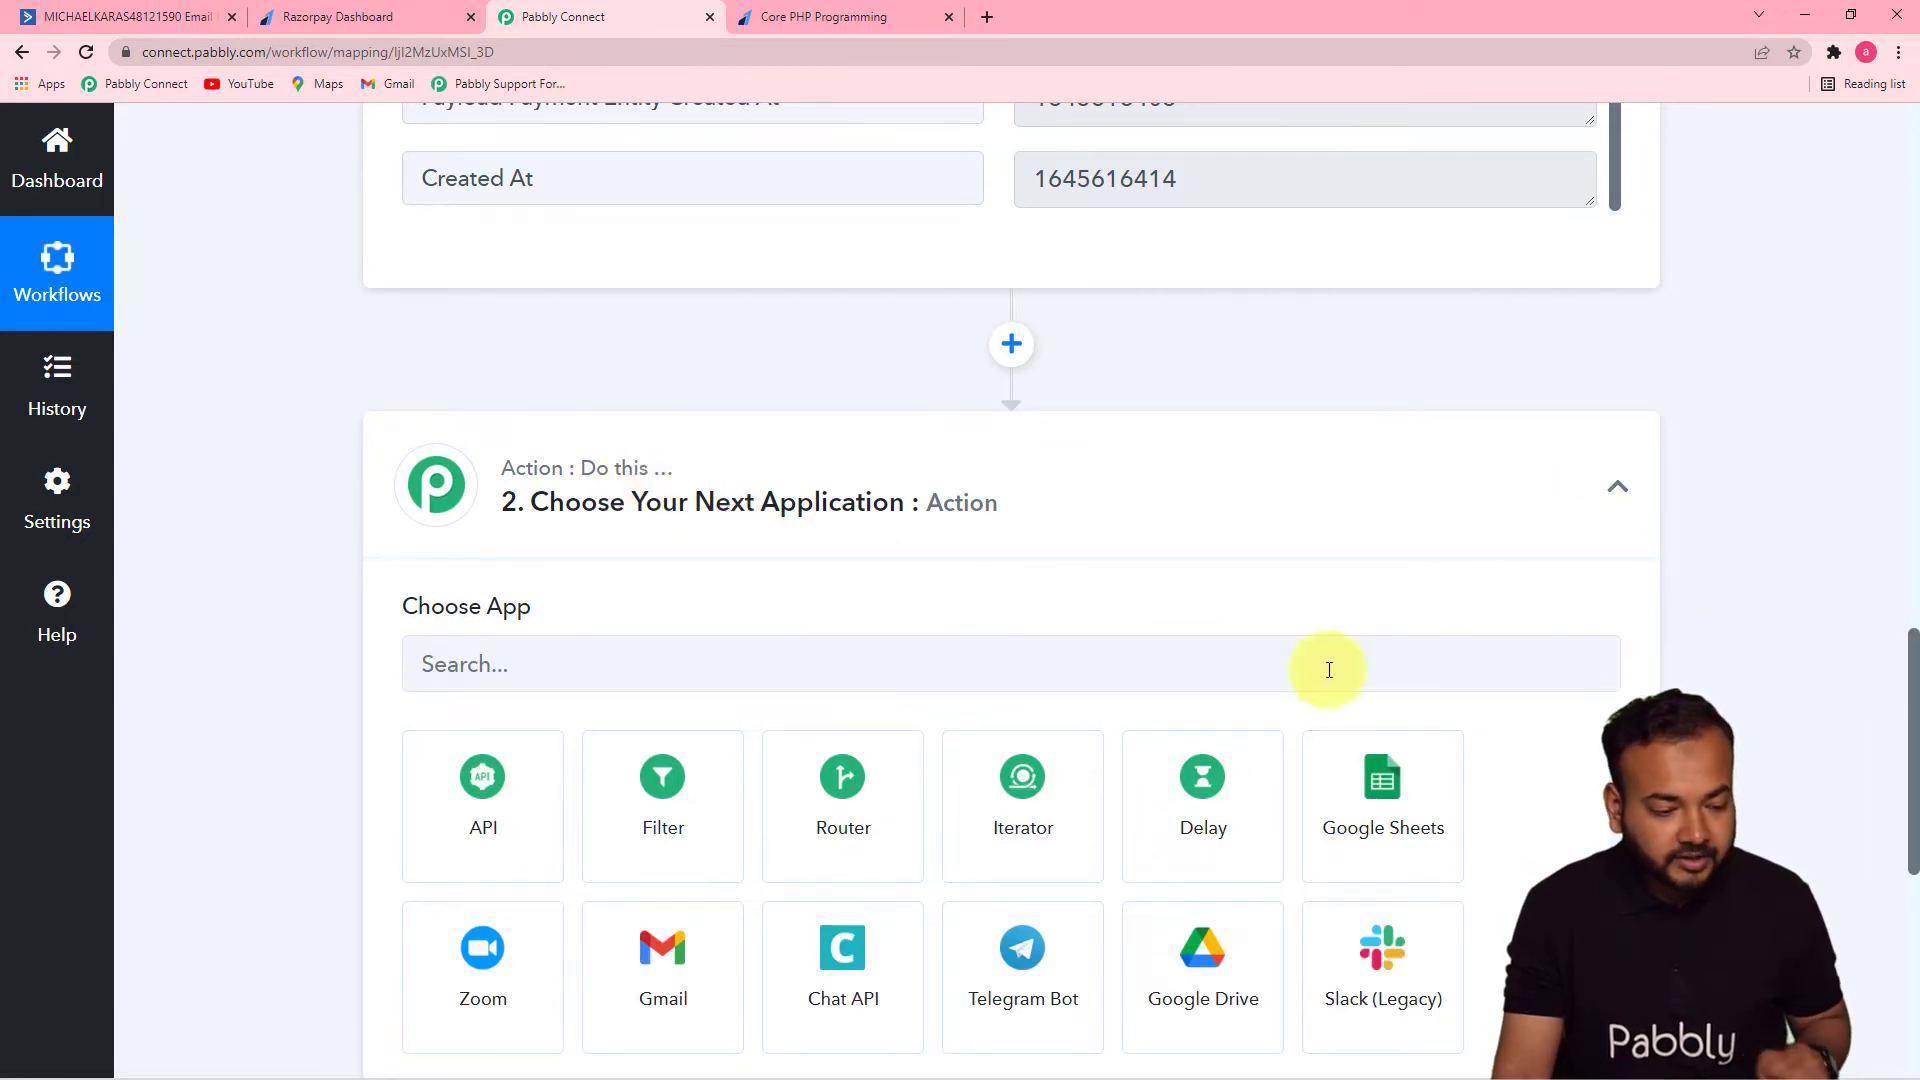
left_click(793, 687)
type("ac")
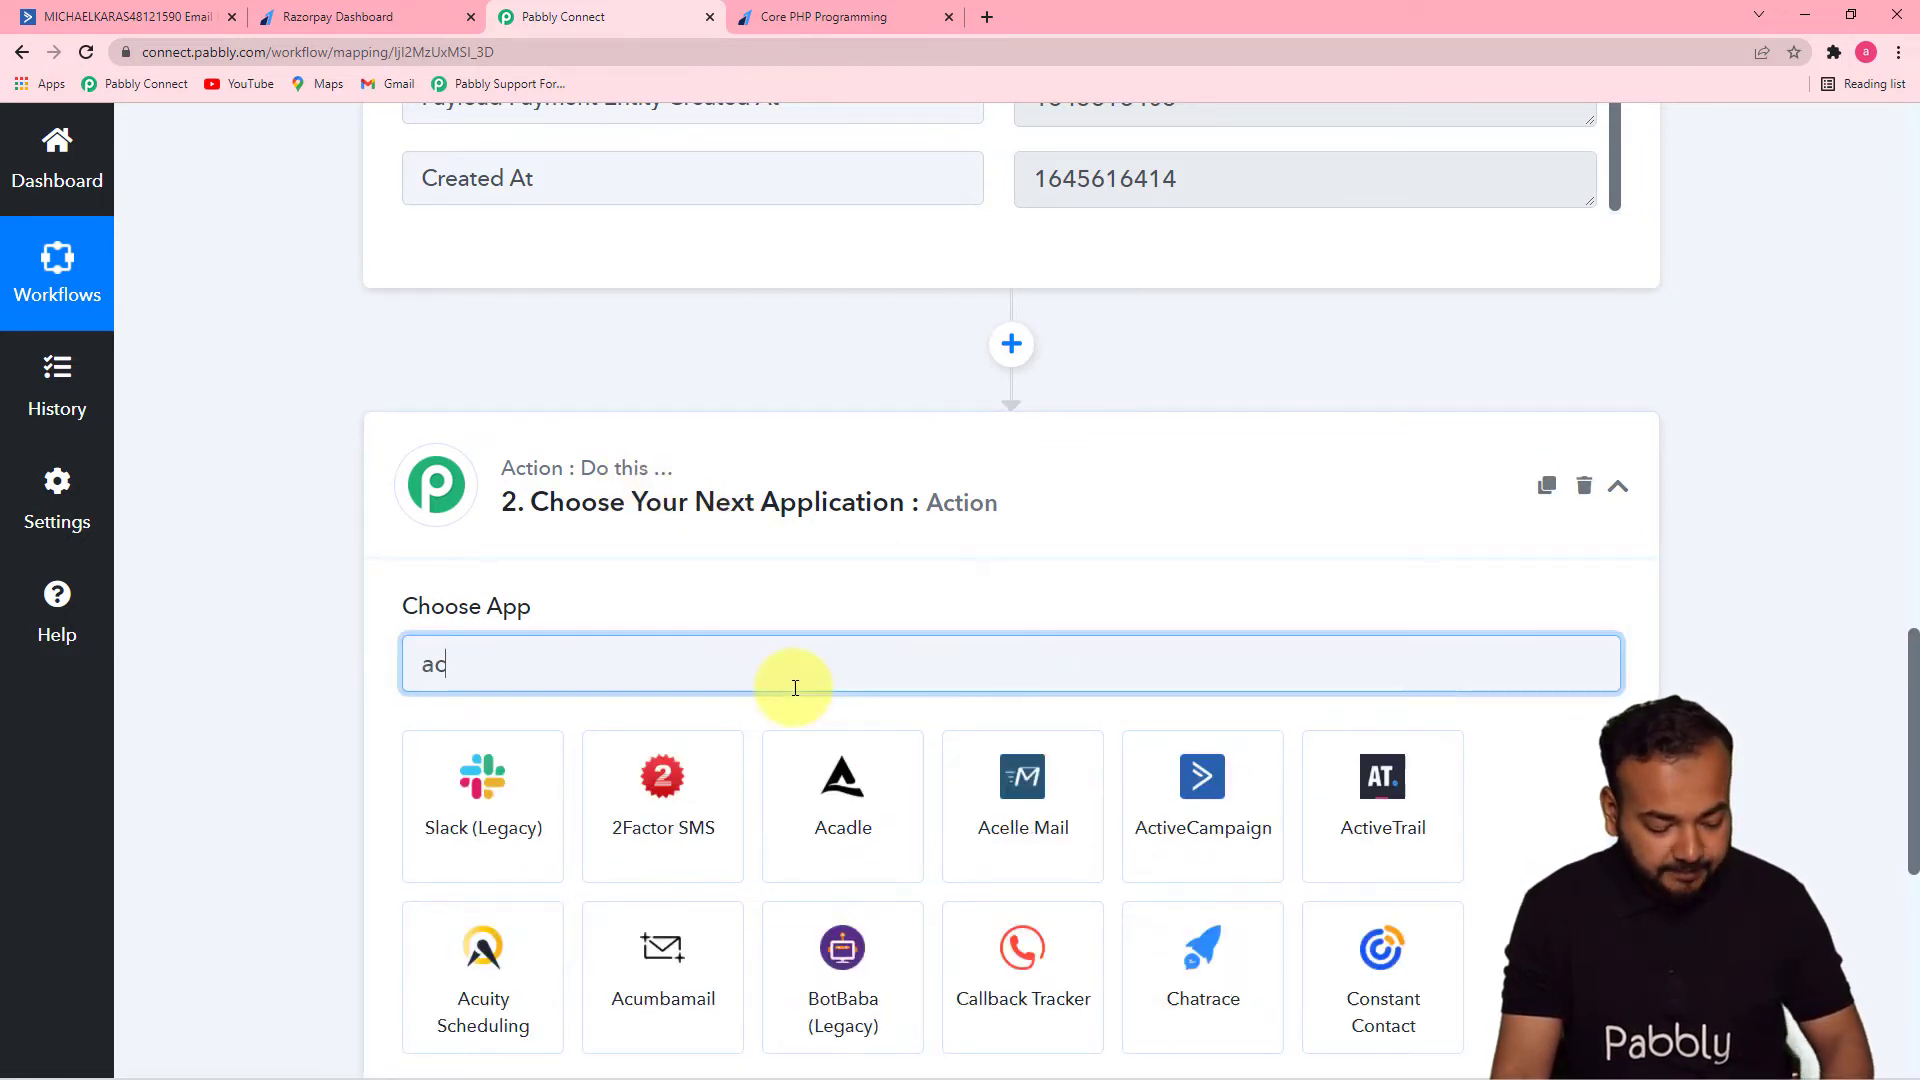
type("tive")
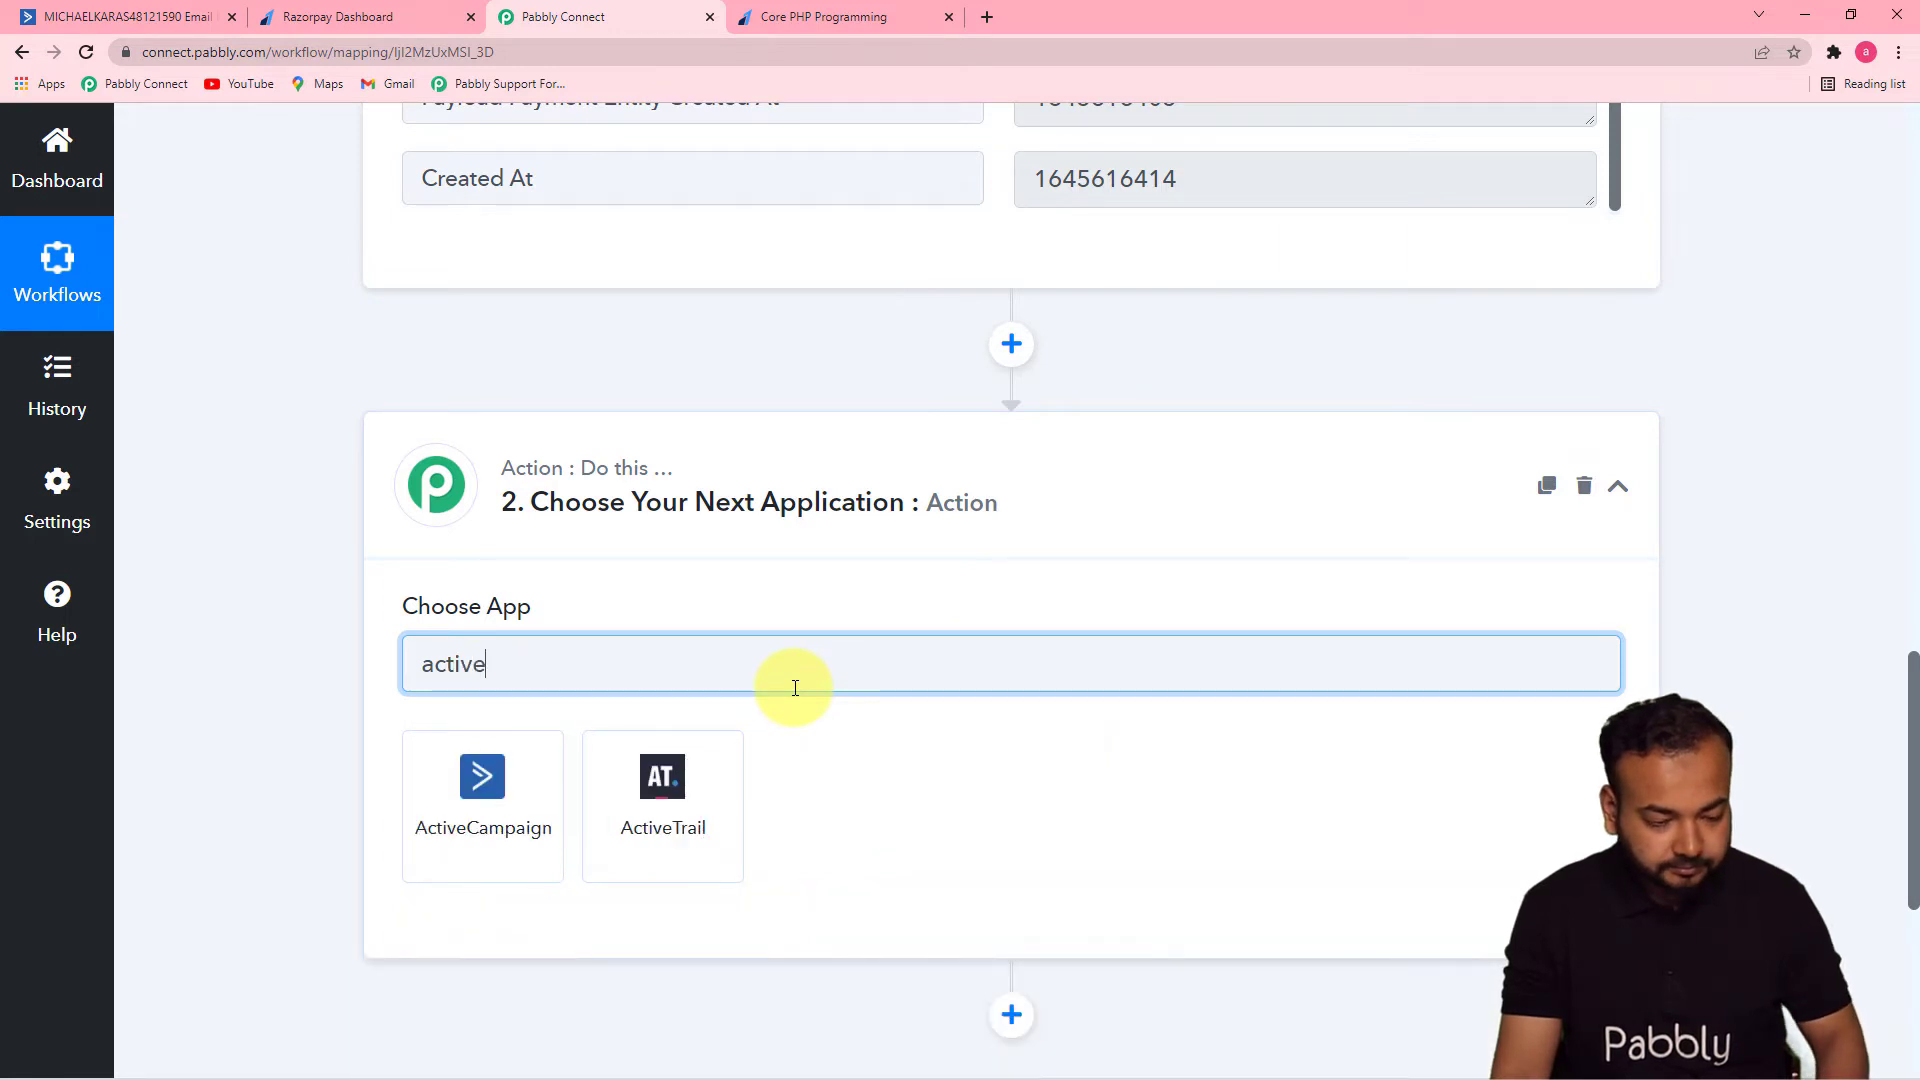
left_click(483, 785)
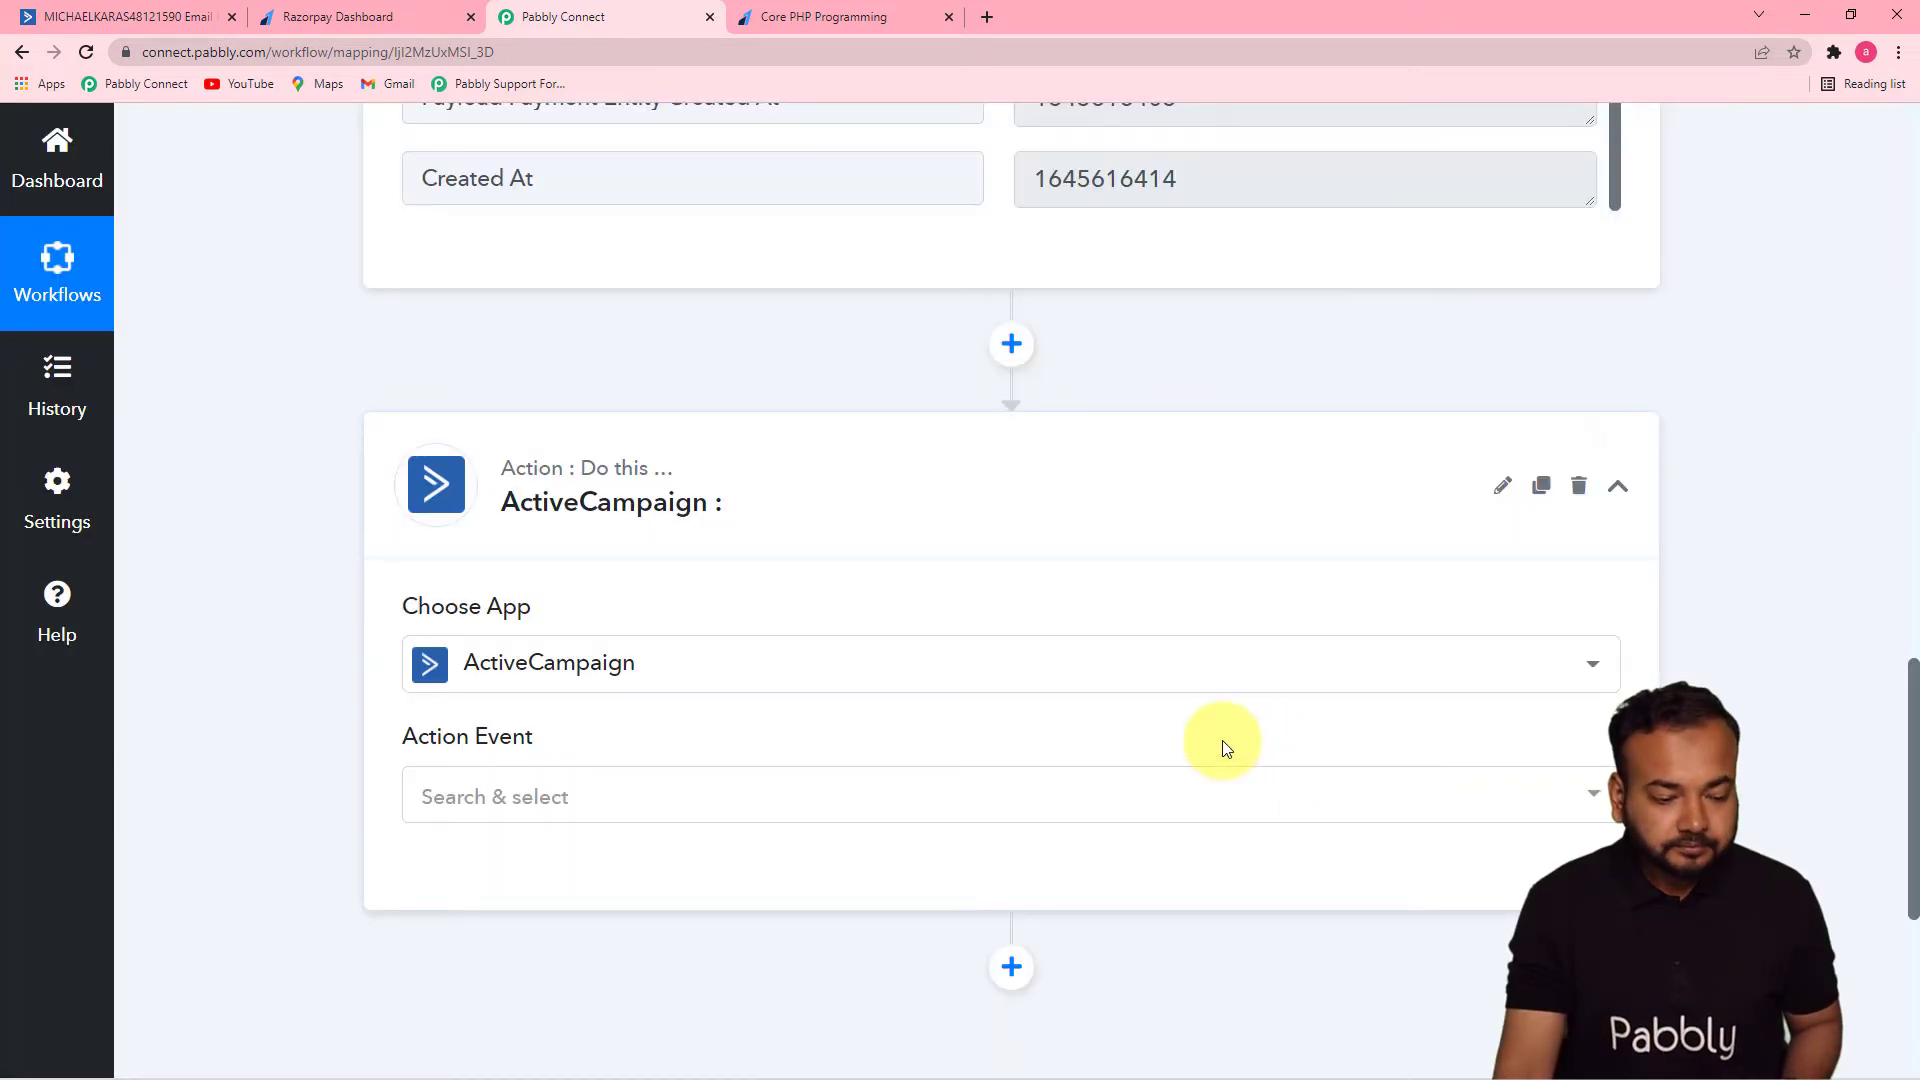
left_click_drag(1912, 680, 1903, 763)
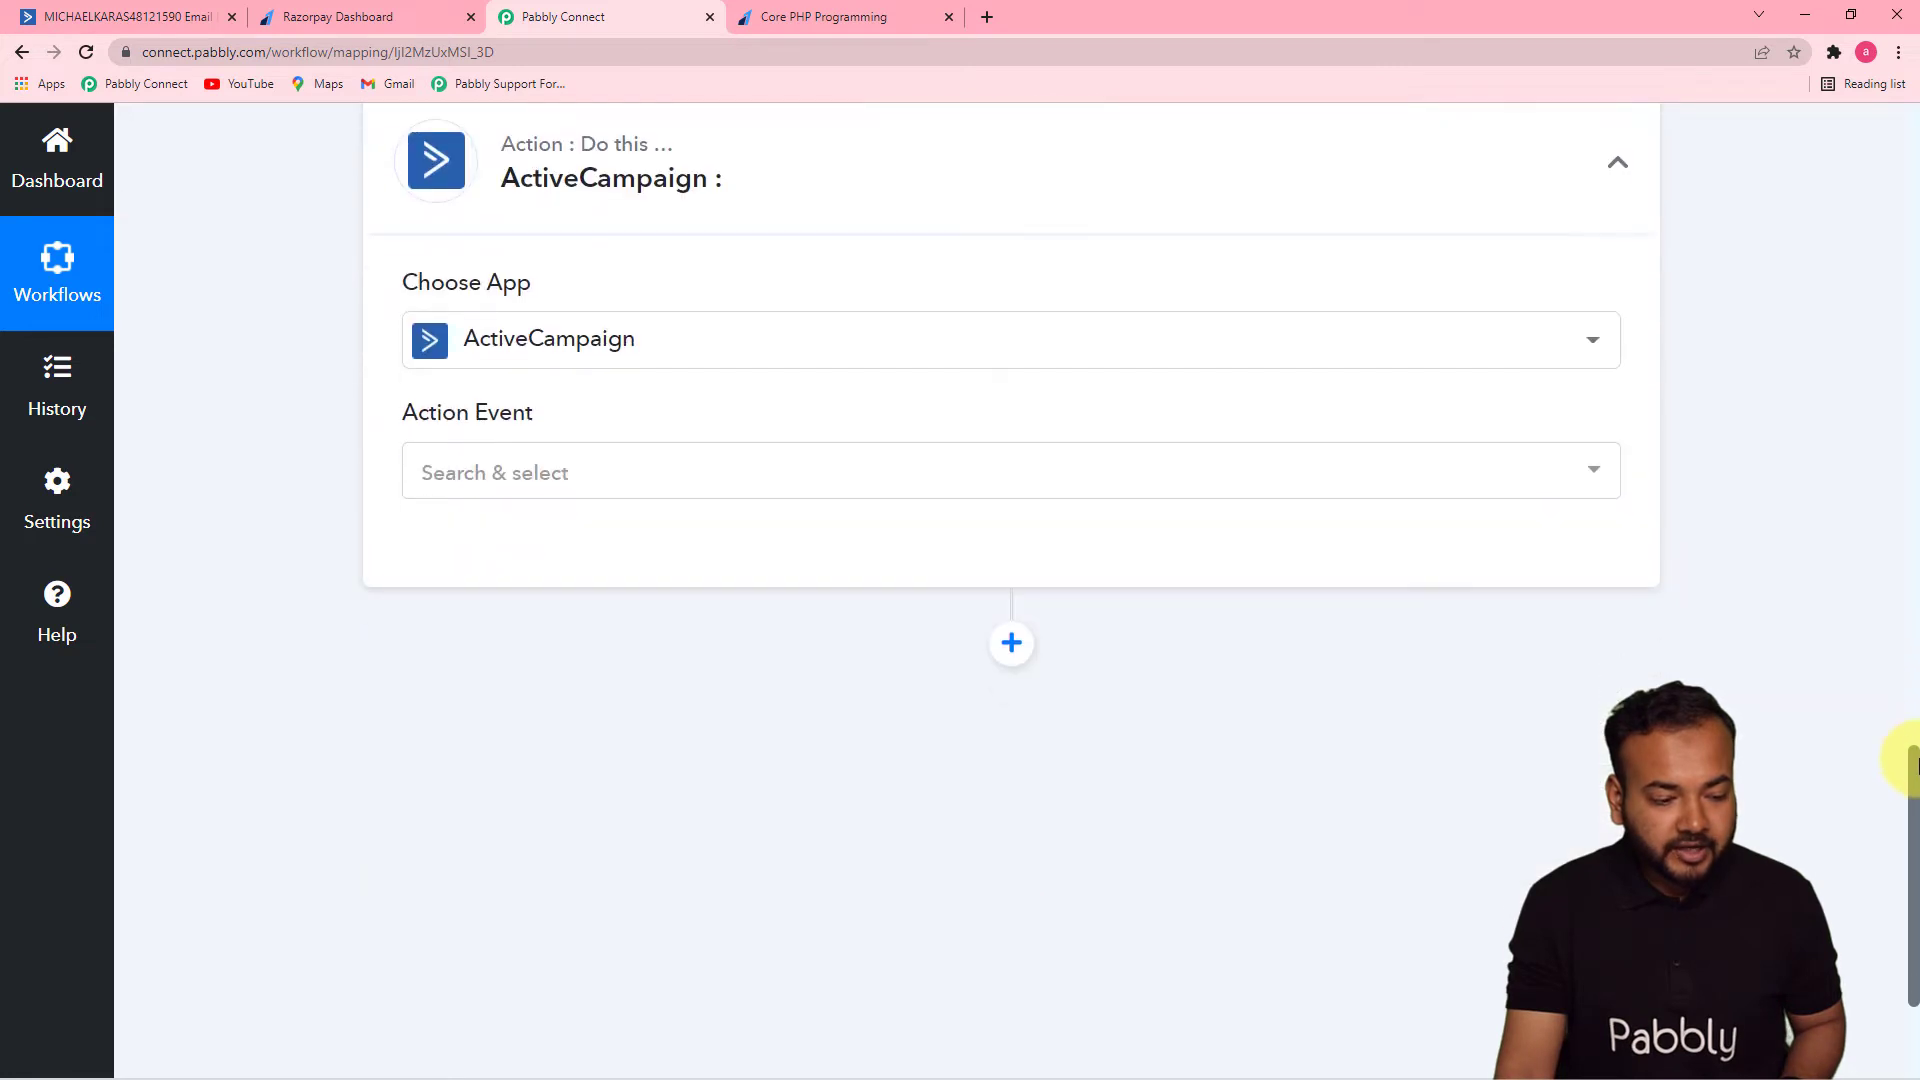
left_click(961, 482)
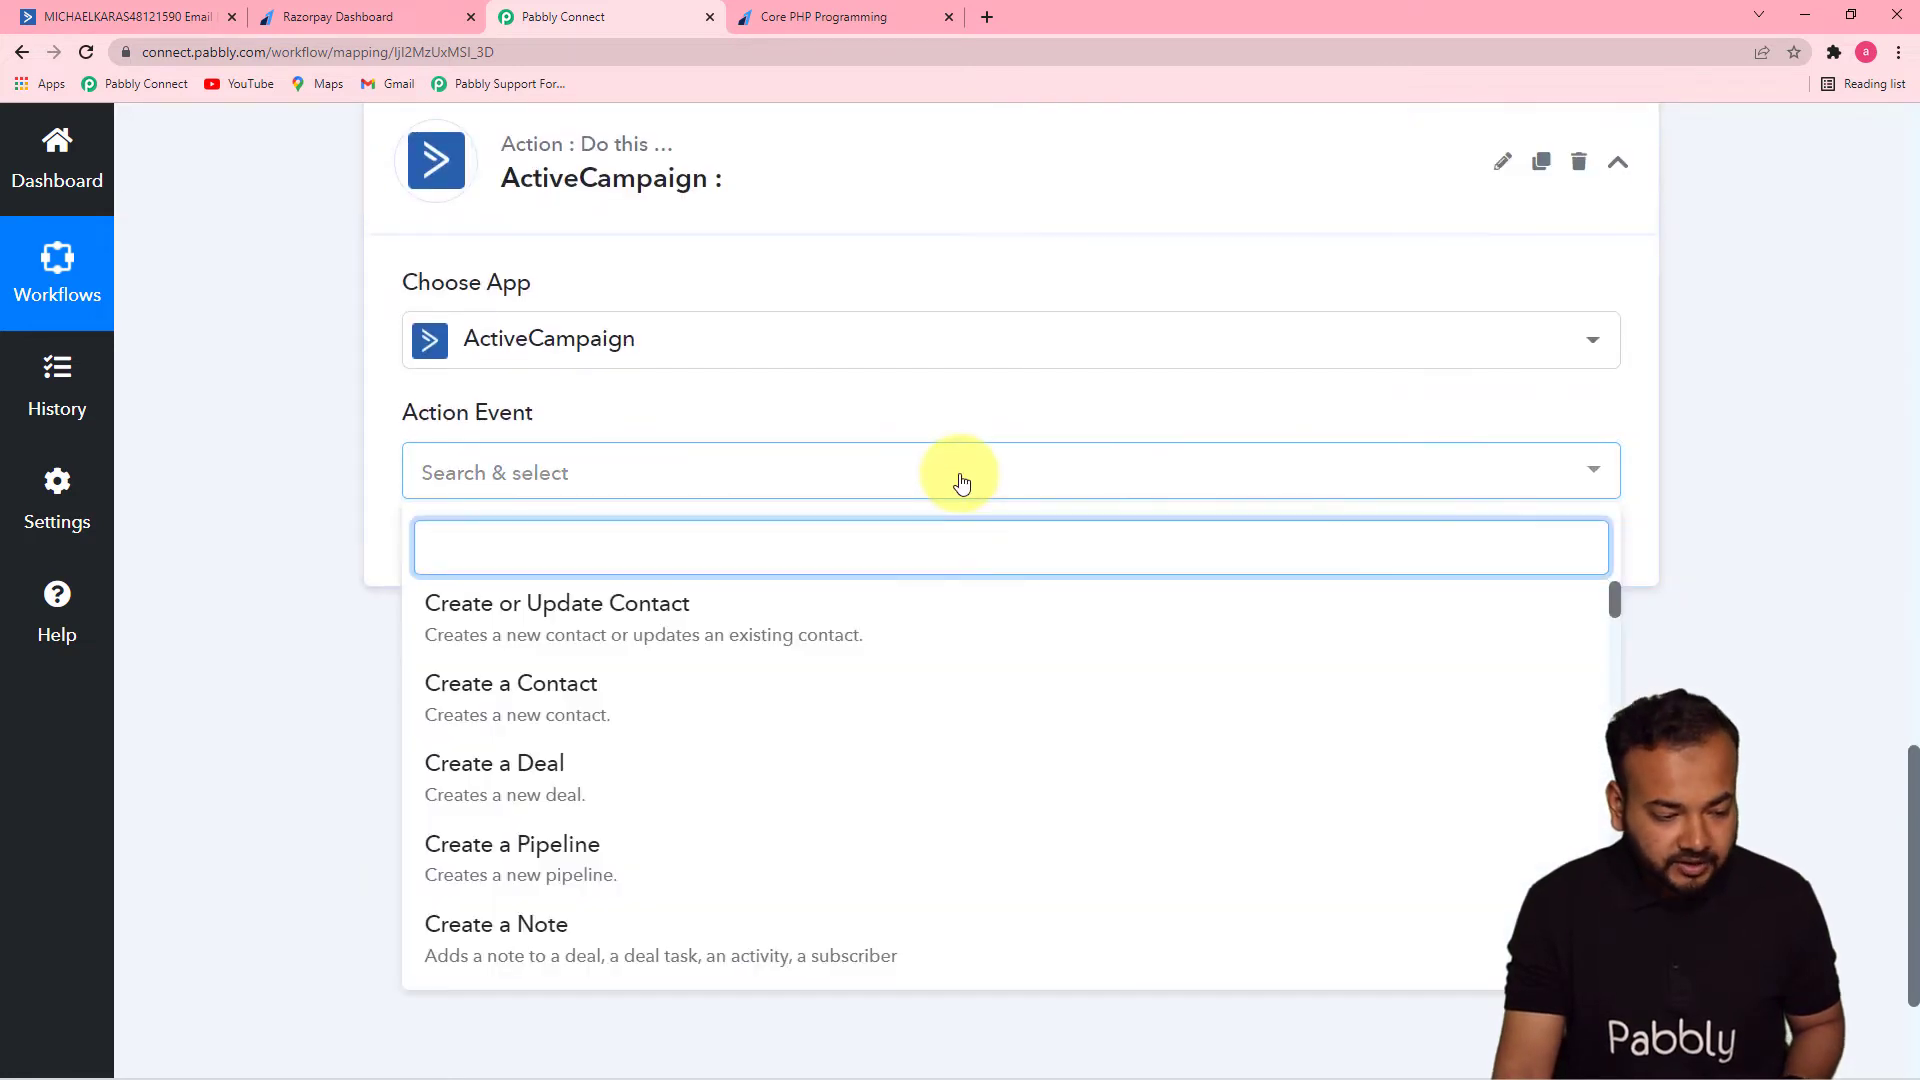
left_click(557, 774)
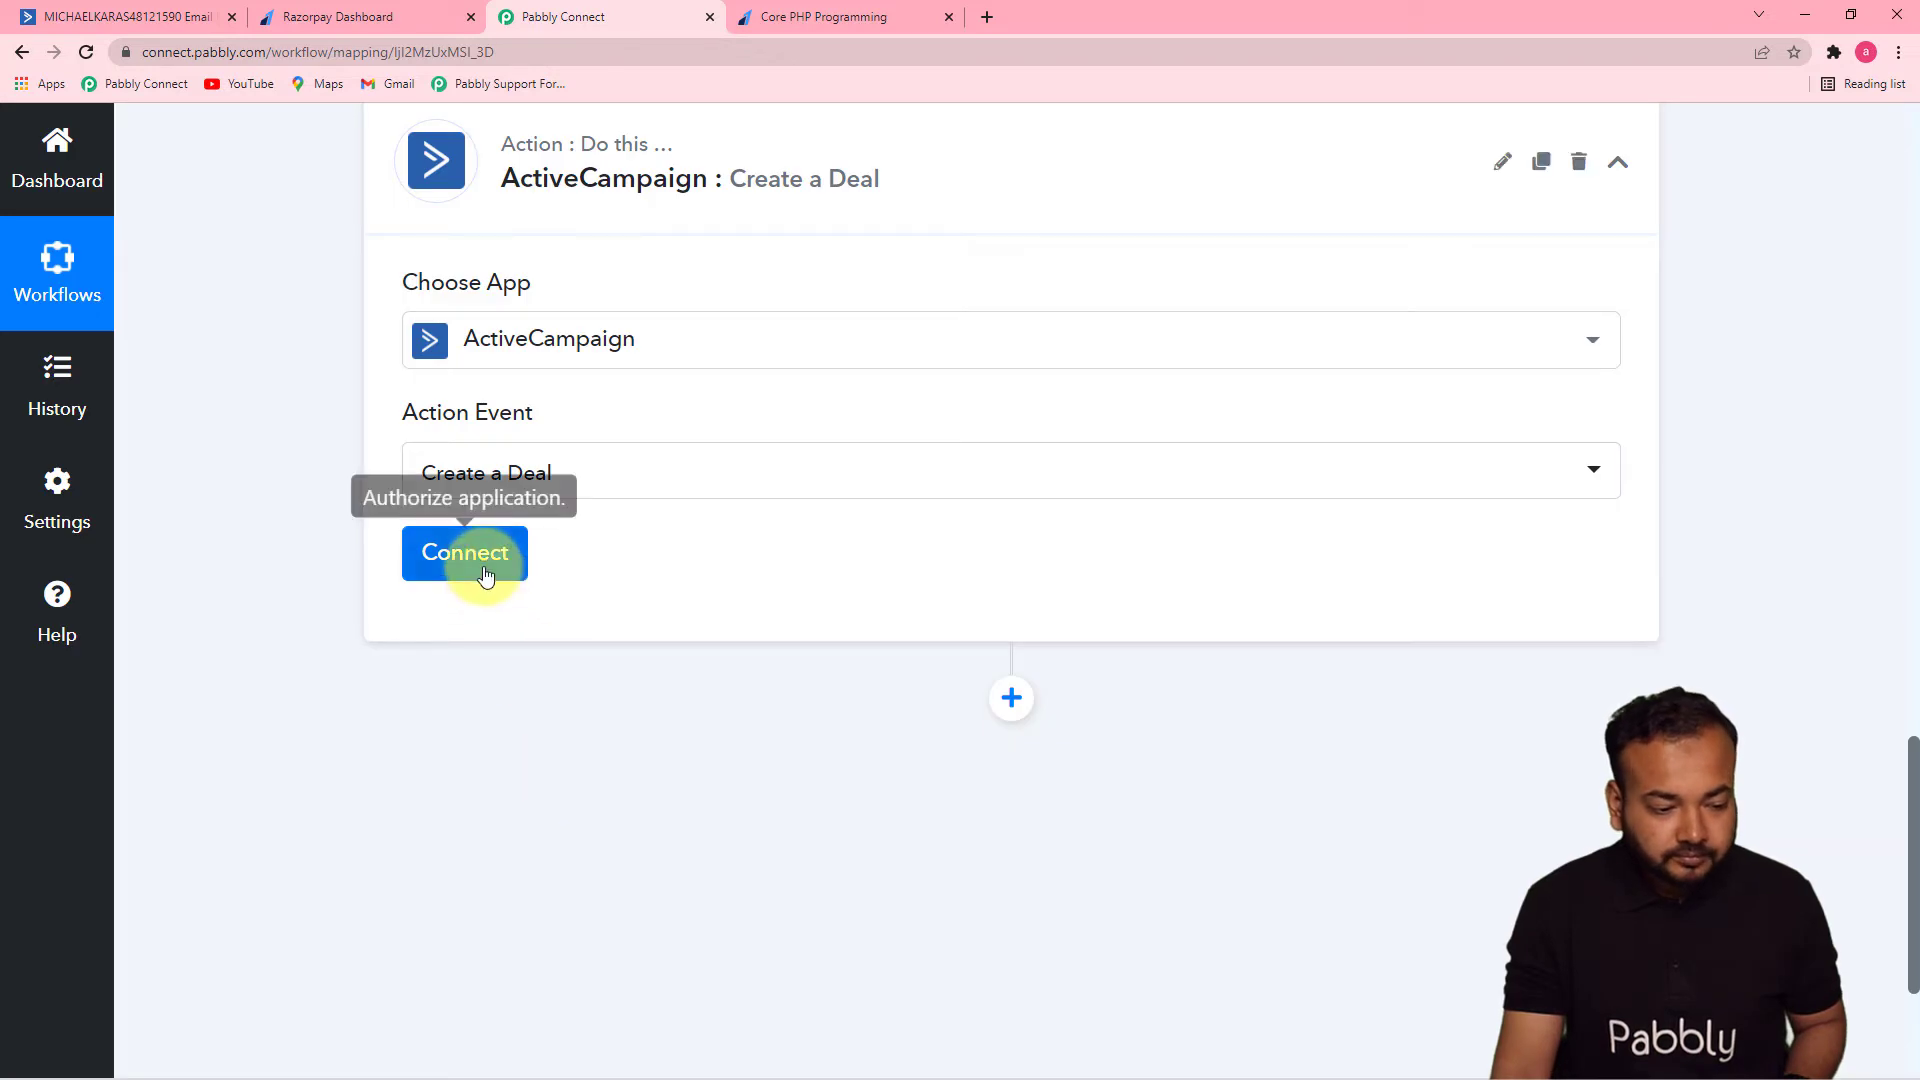
Add a new ActiveCampaign connection, then go to ActiveCampaign to find its API key and URL.
left_click(485, 575)
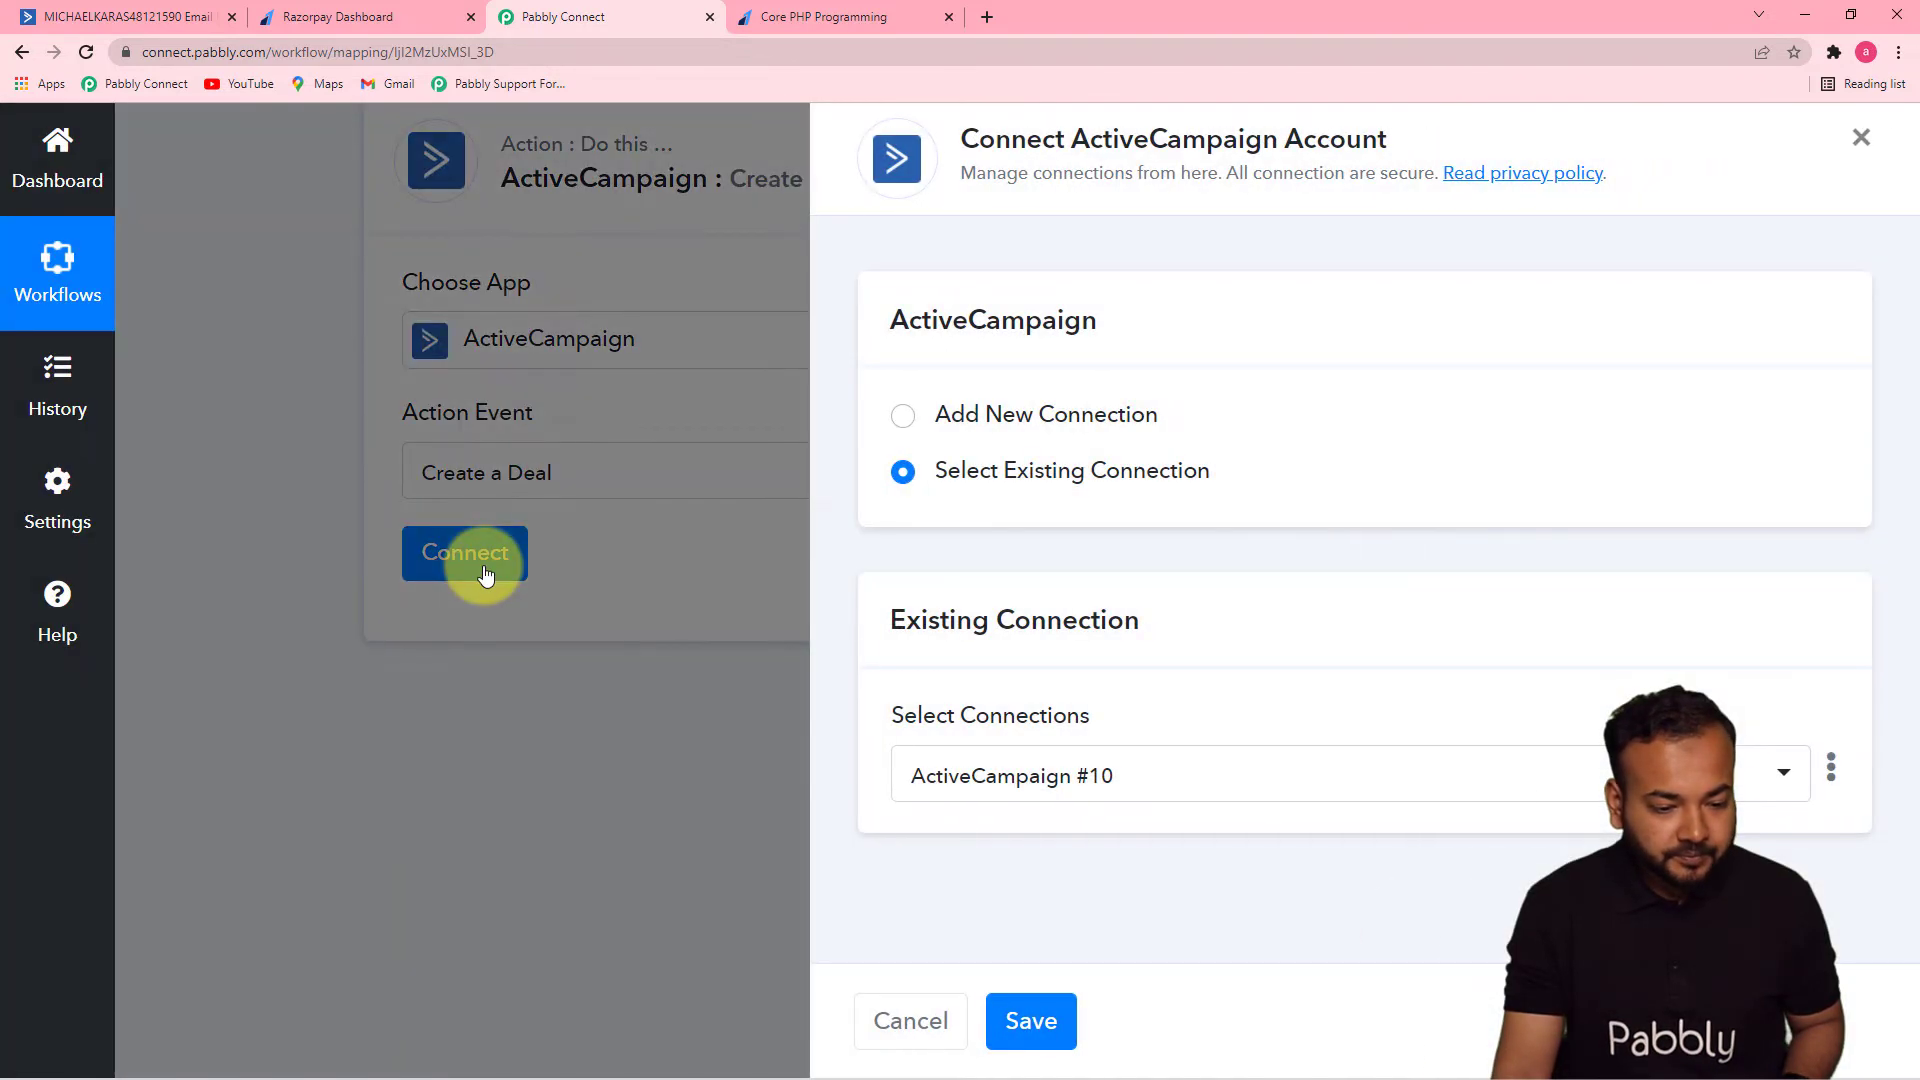
left_click(905, 418)
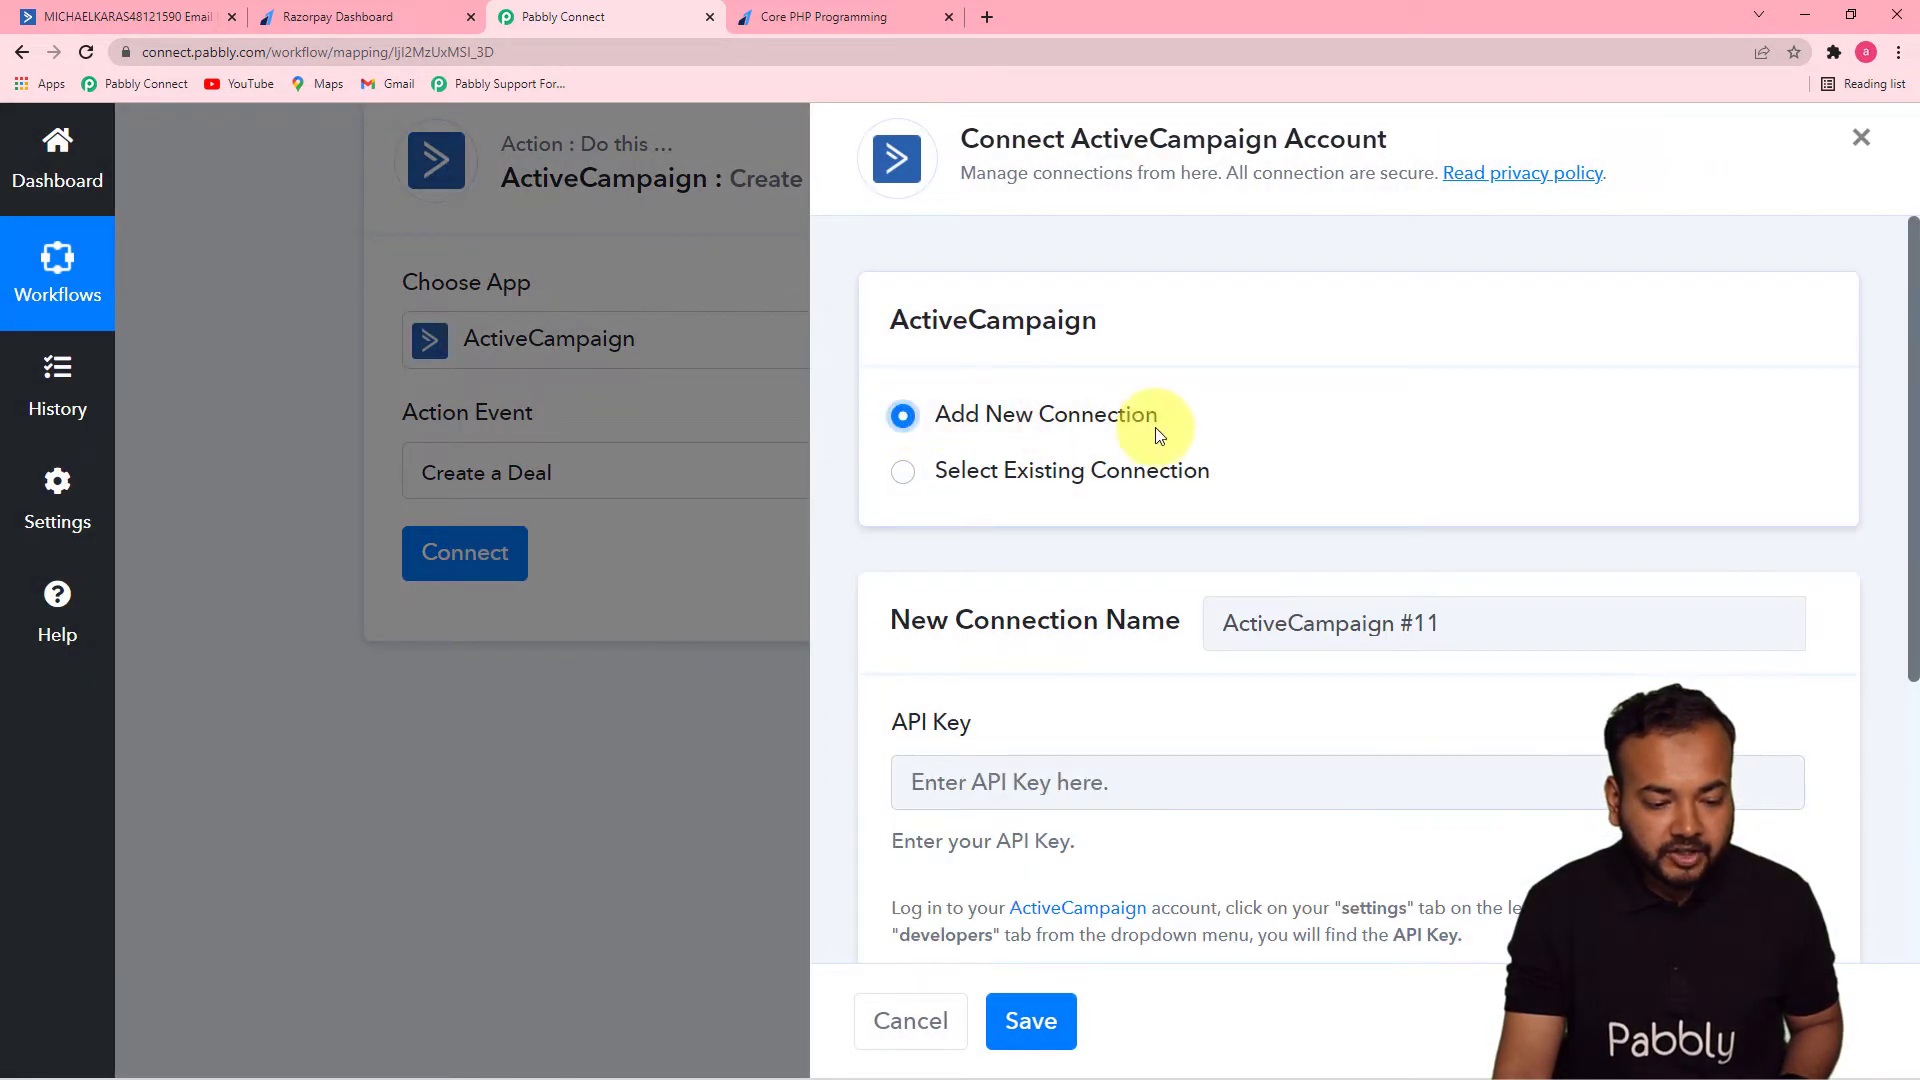
scroll(1071, 776, "down", 1)
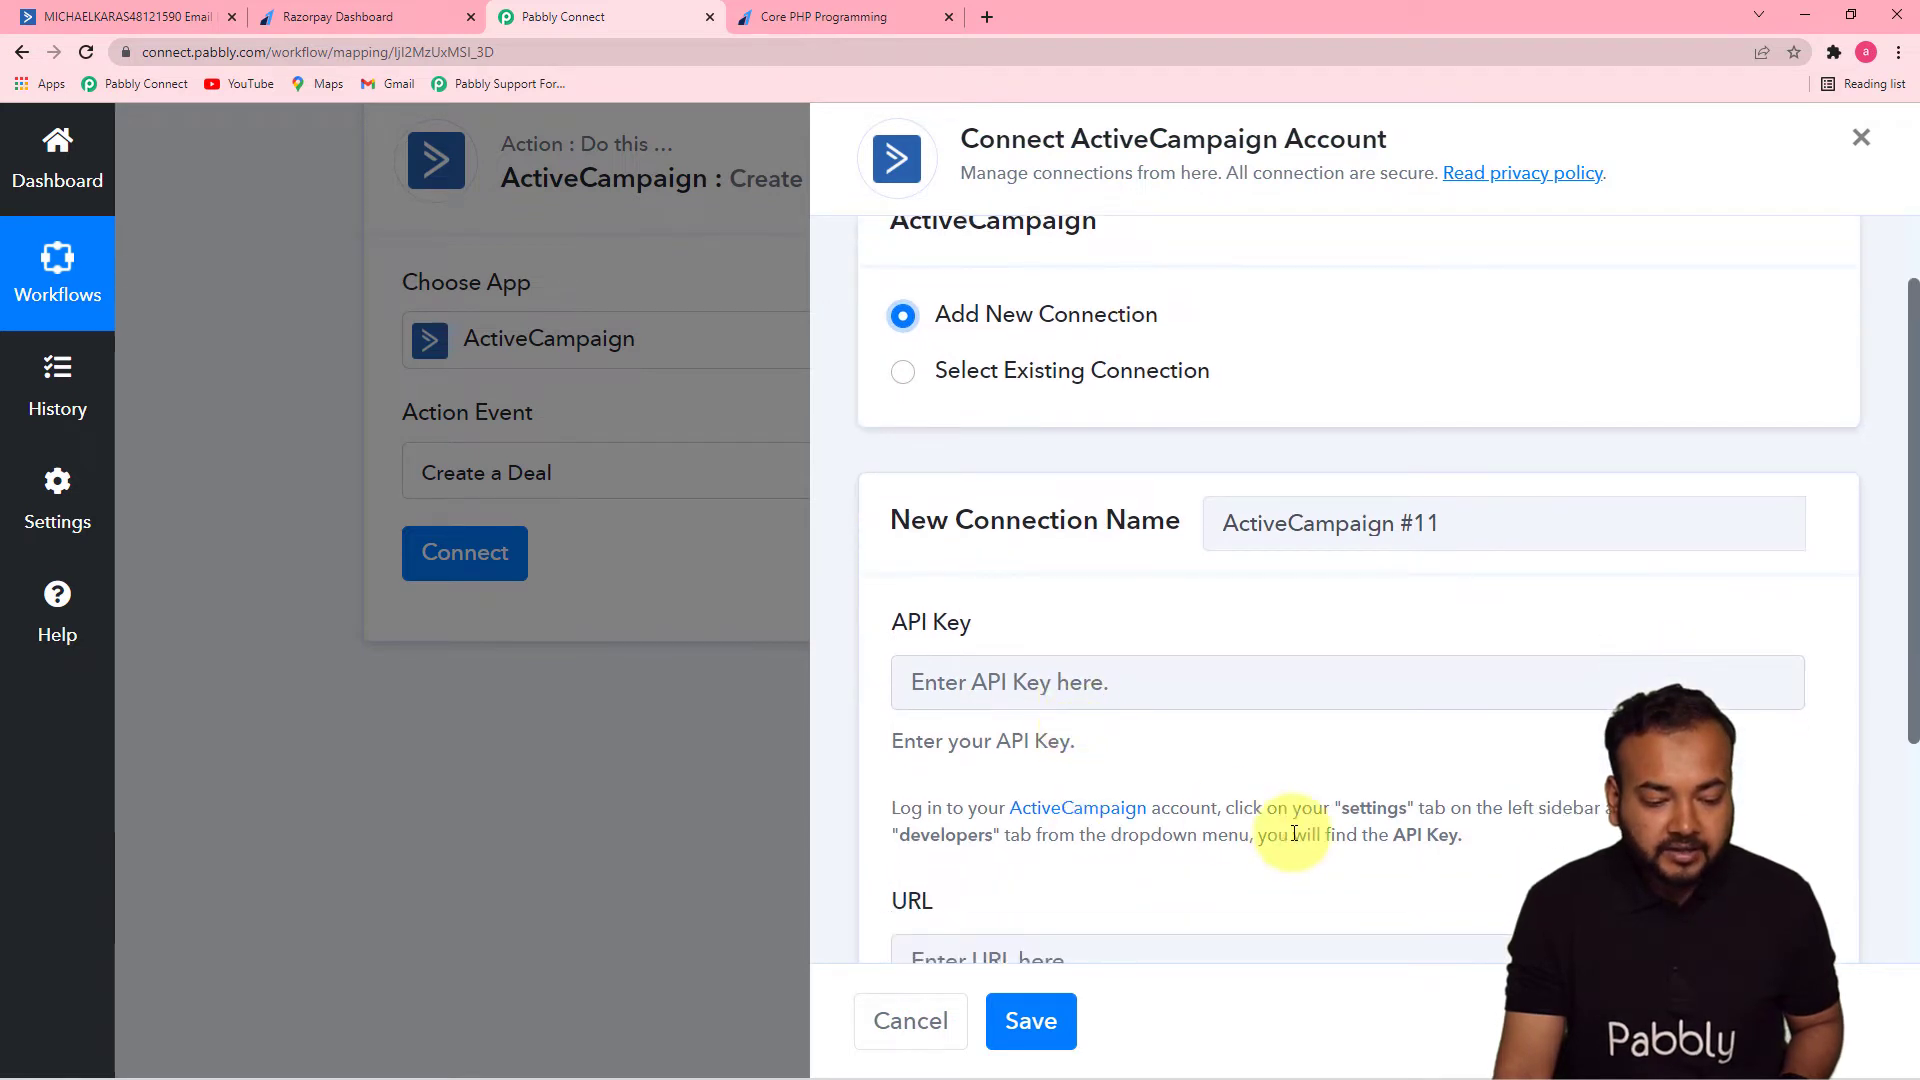
scroll(969, 717, "down", 3)
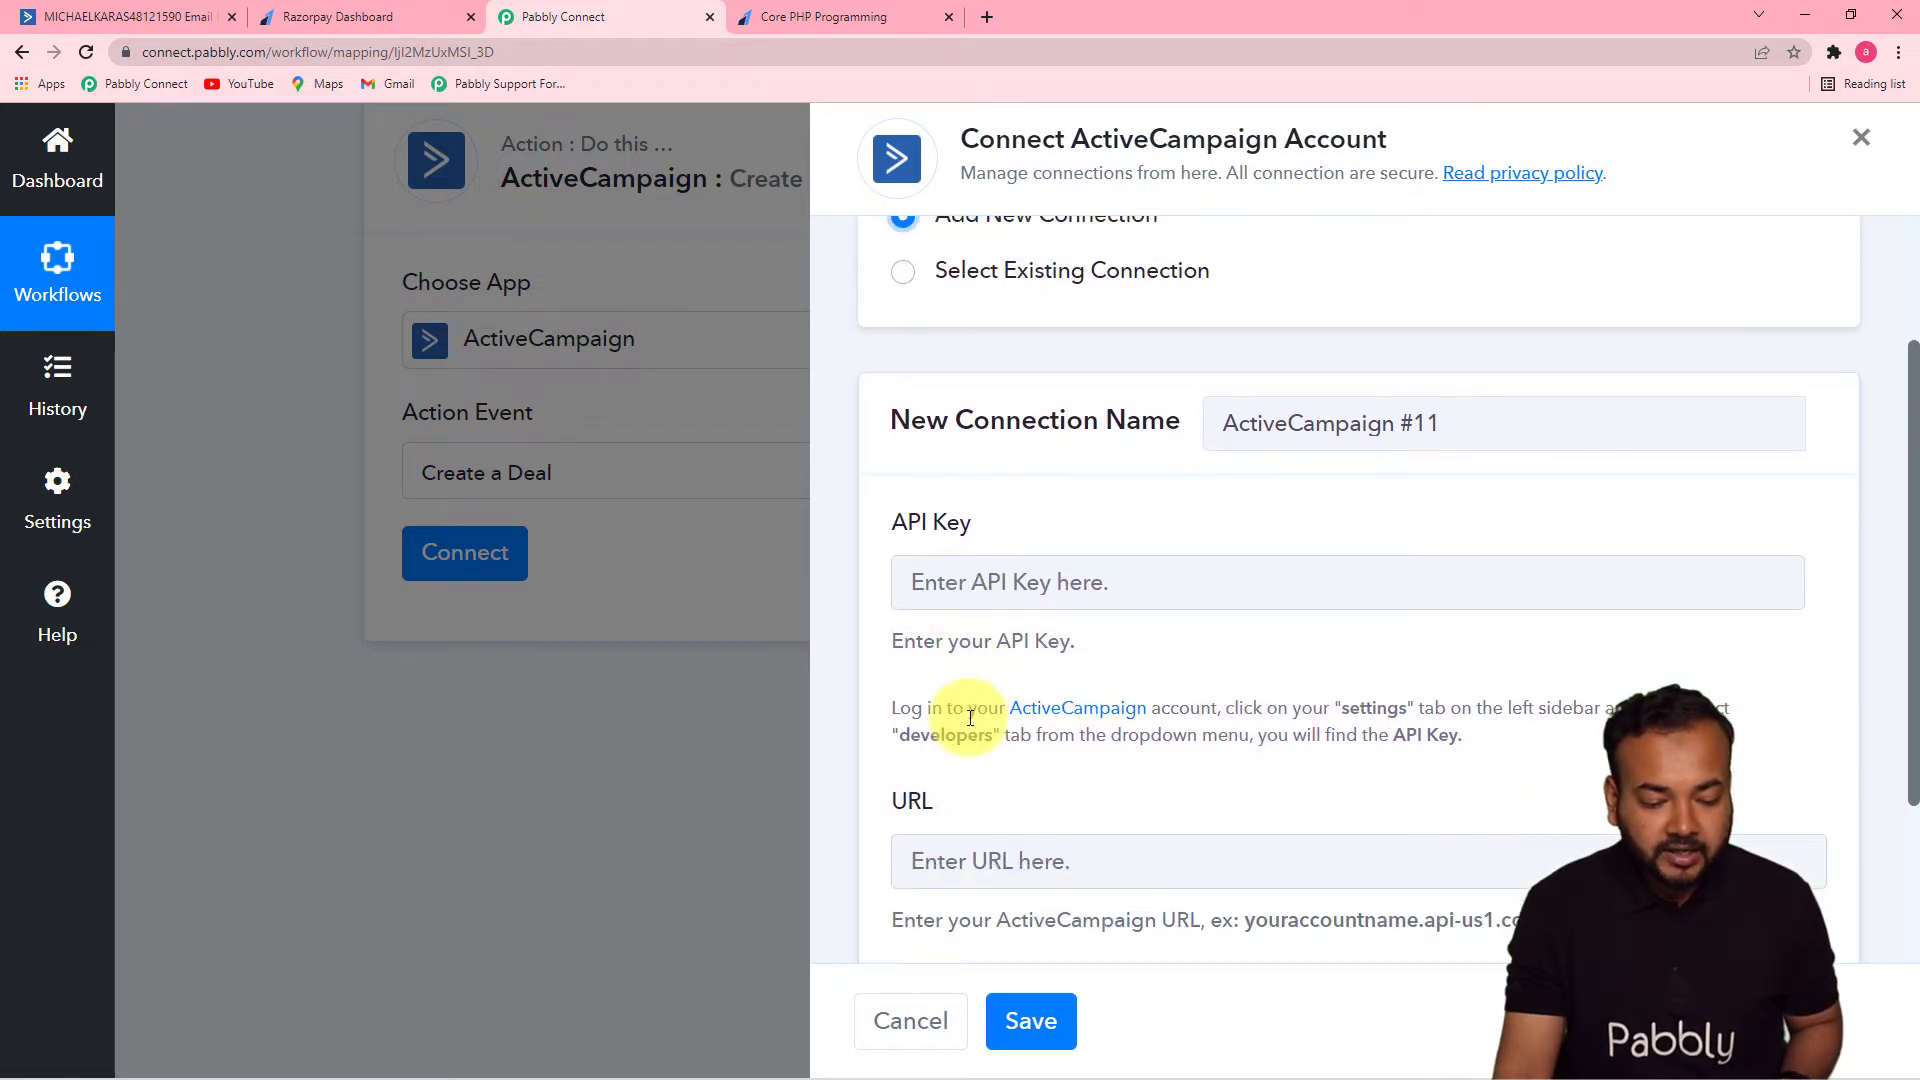
scroll(969, 717, "down", 1)
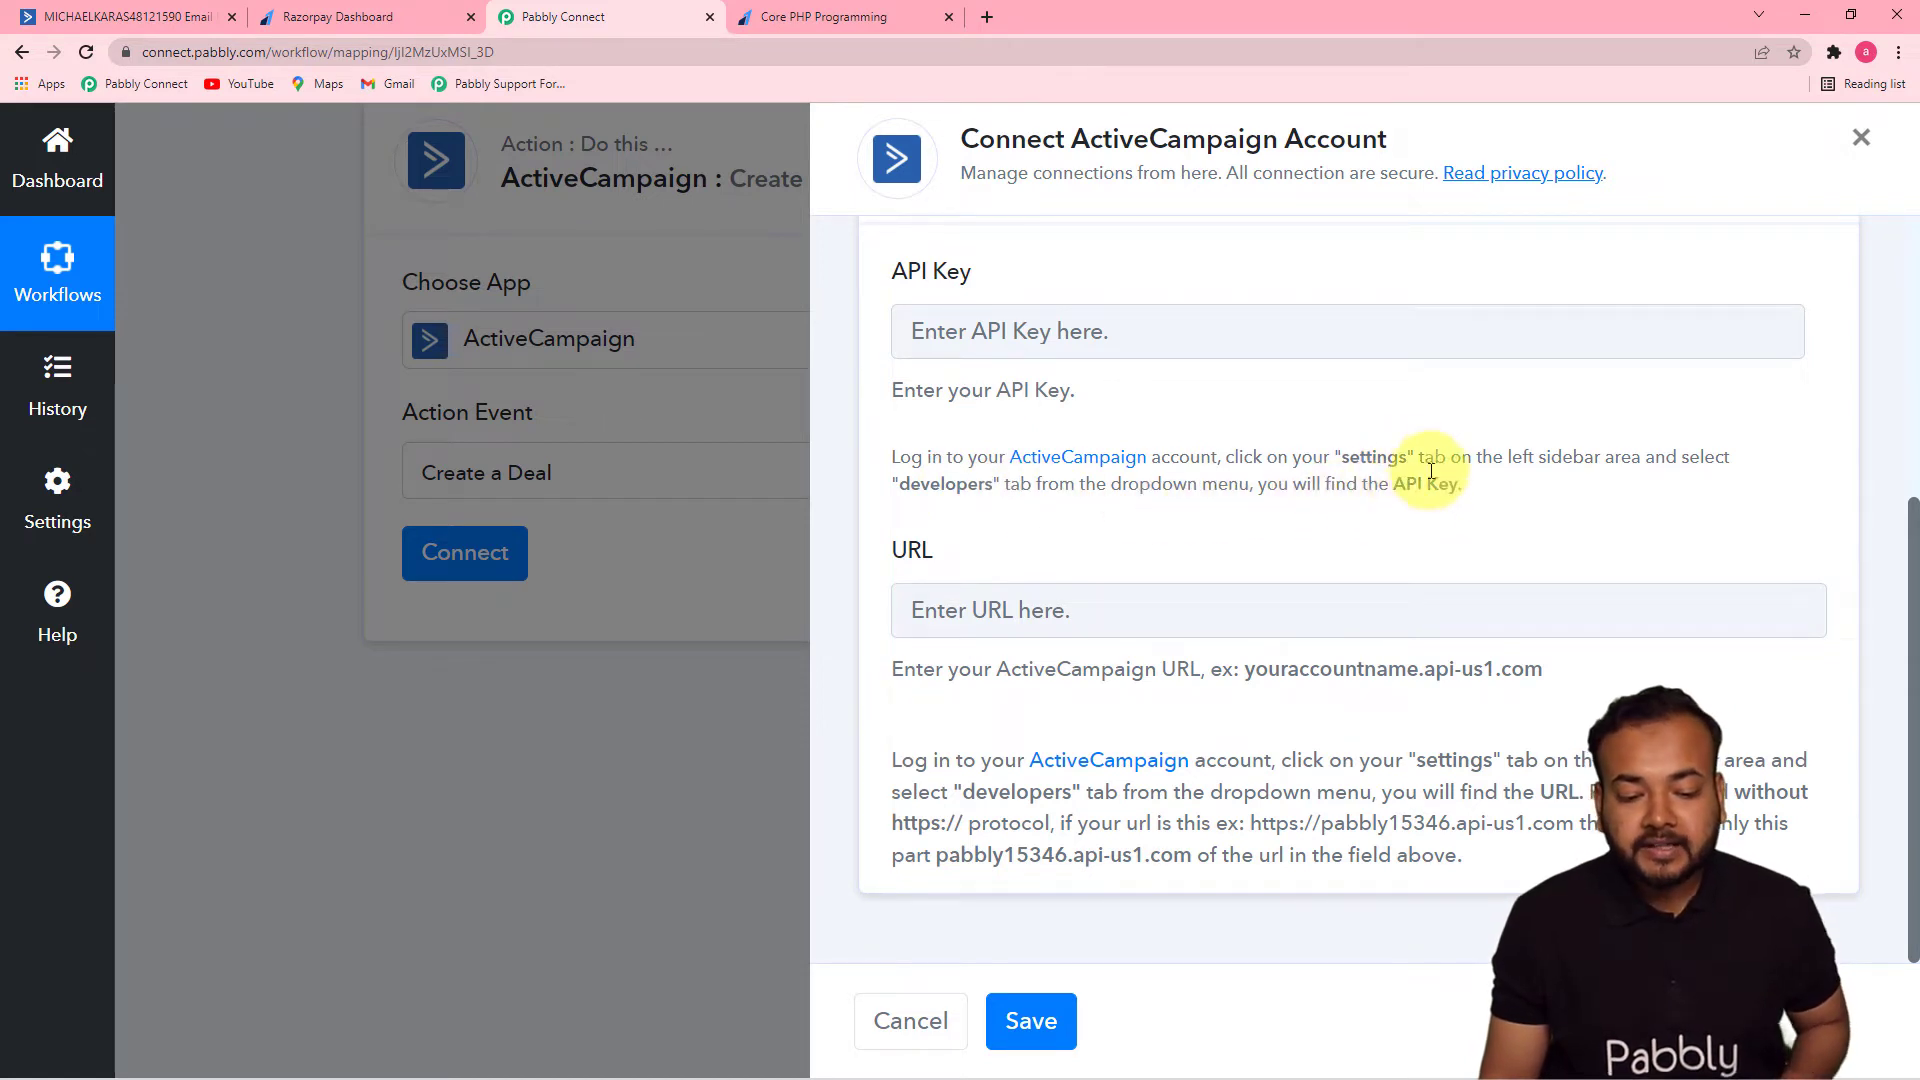
left_click(162, 27)
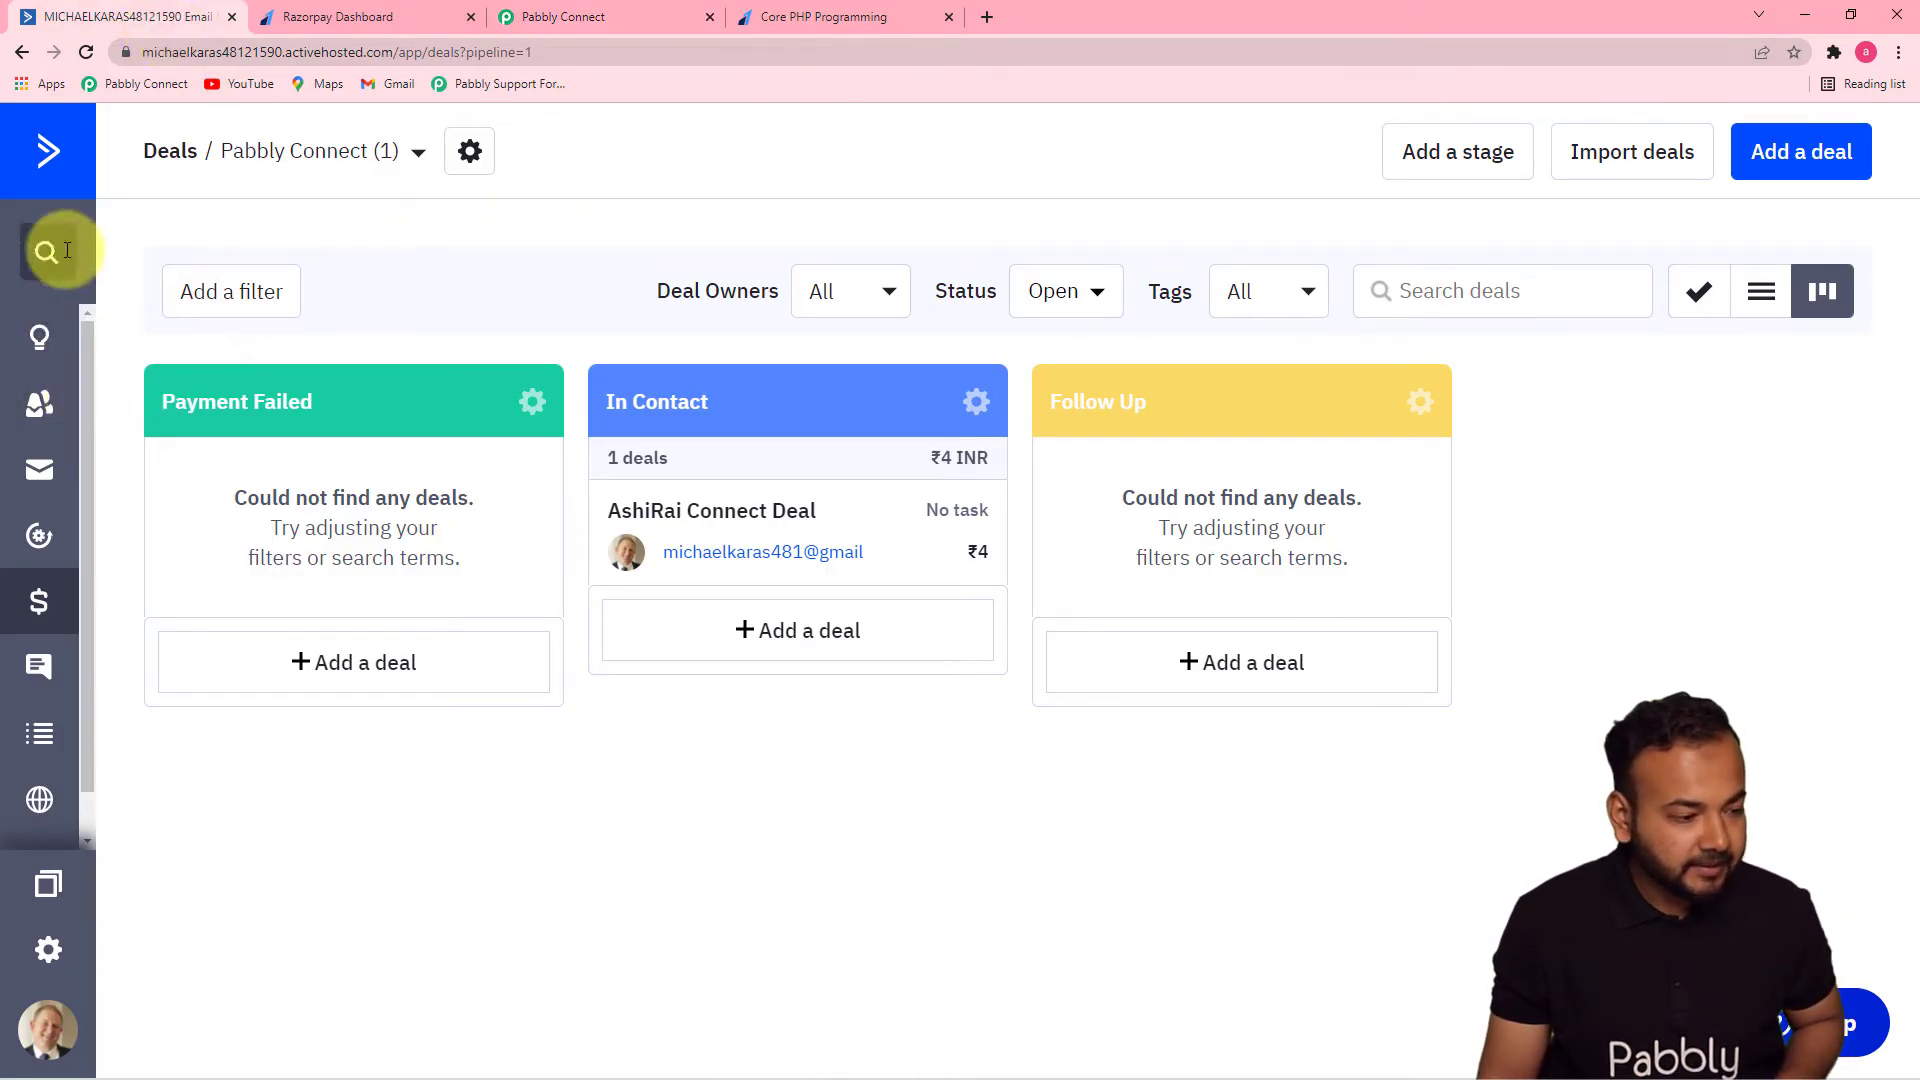
Copy the account API key from ActiveCampaign's Settings > Developer page.
left_click(58, 158)
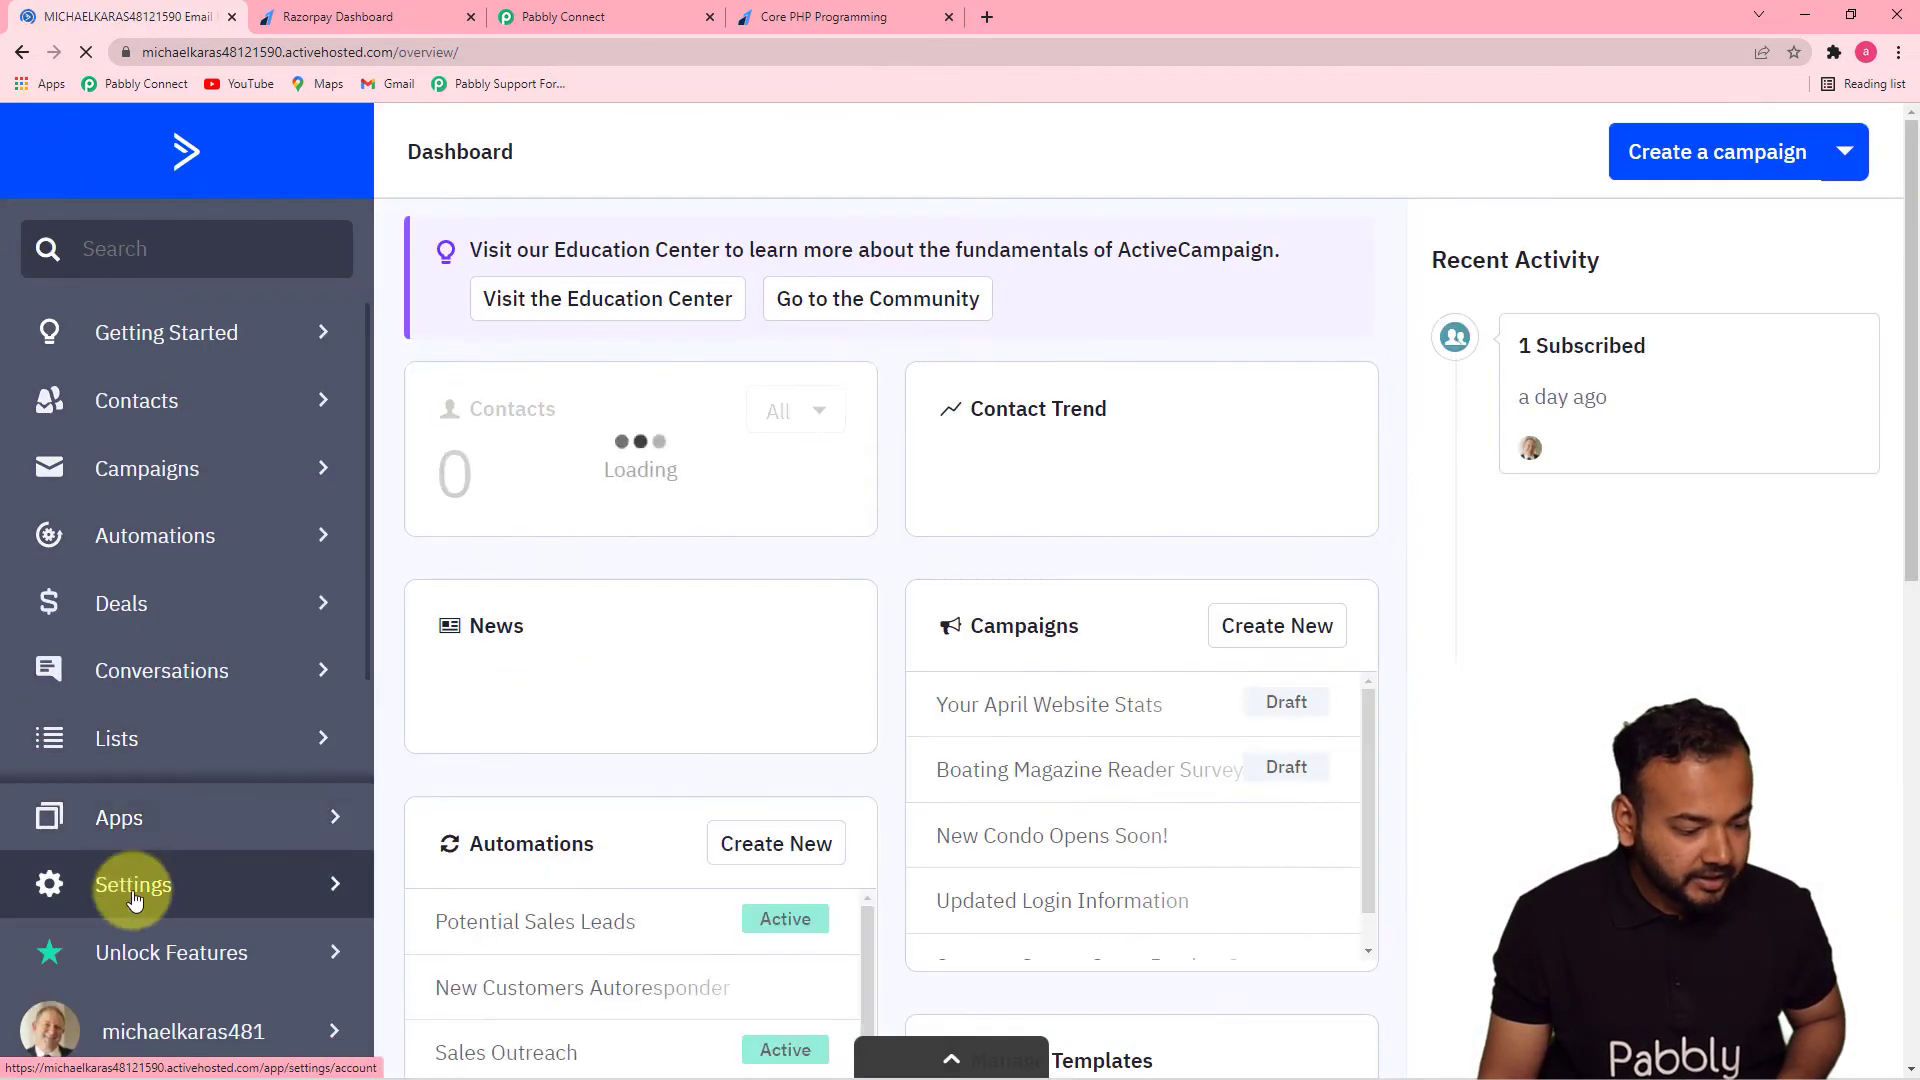
left_click(172, 910)
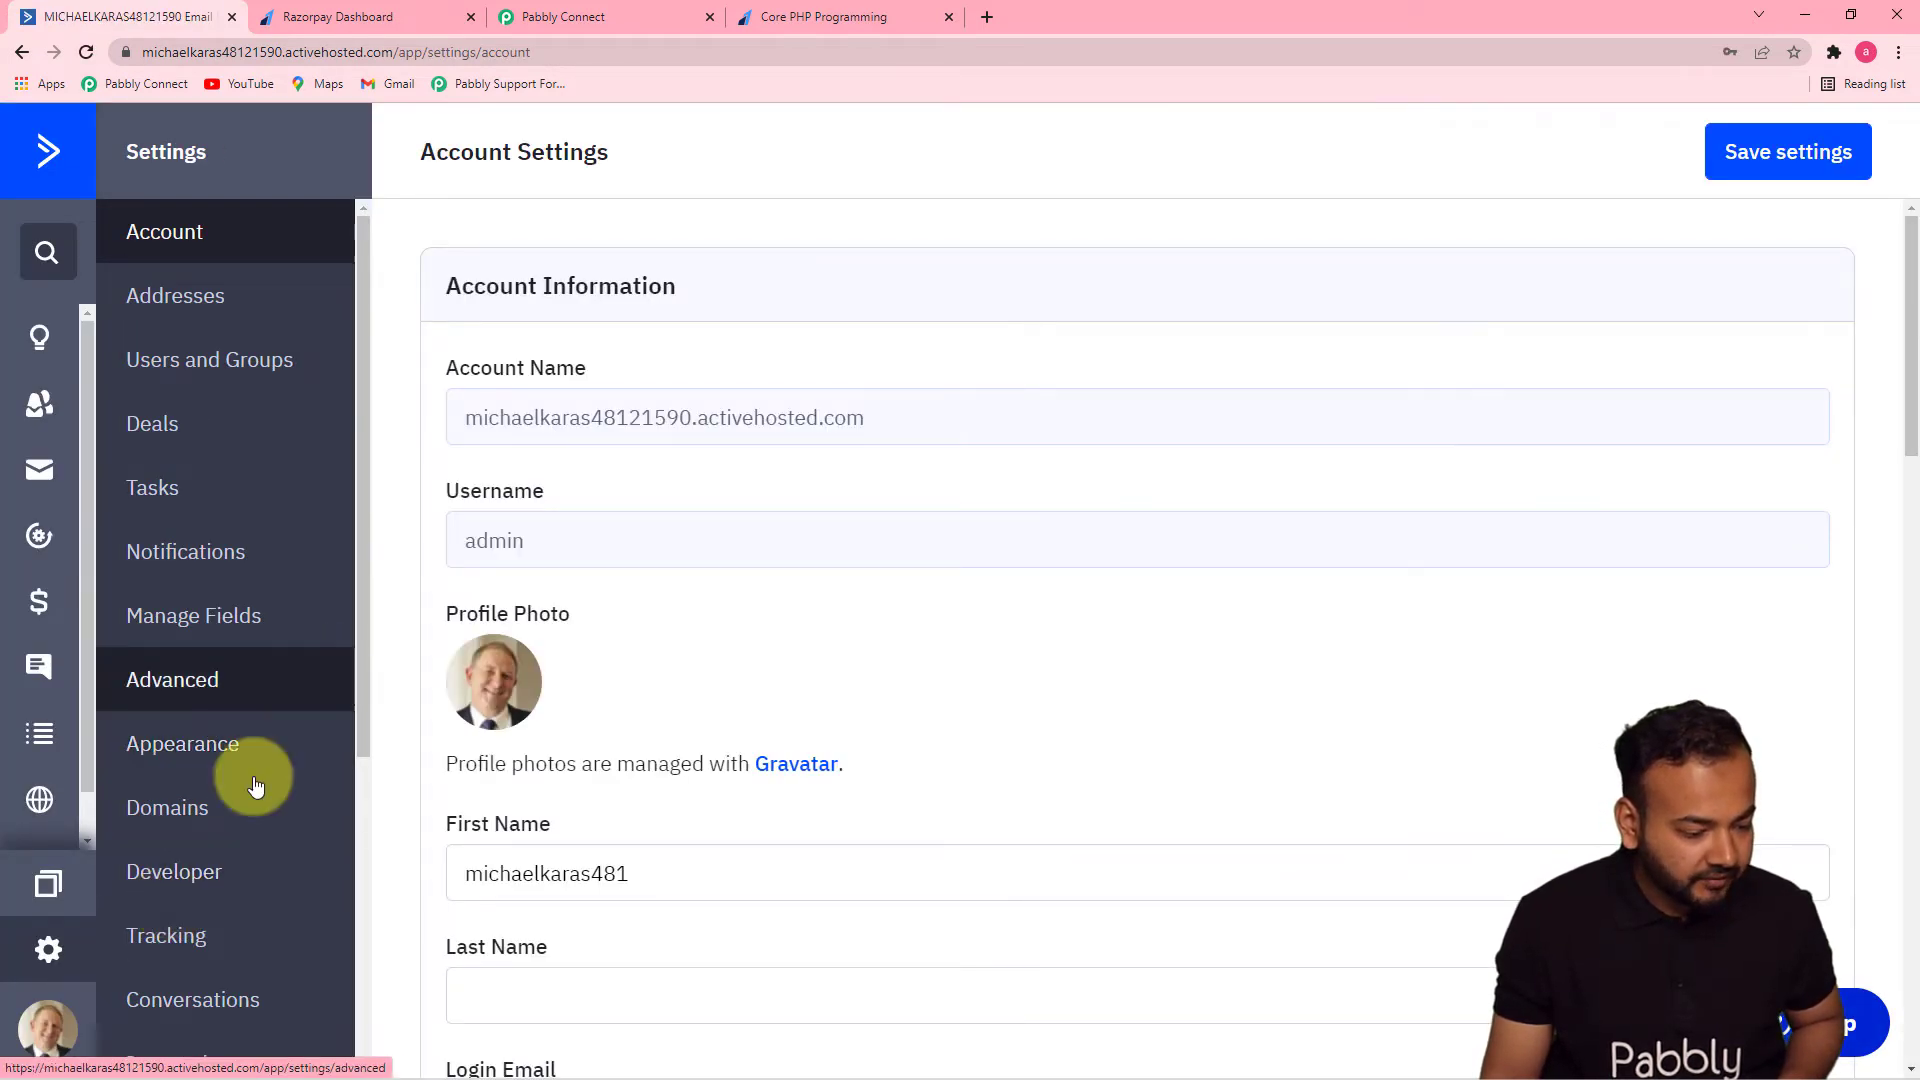
left_click(175, 874)
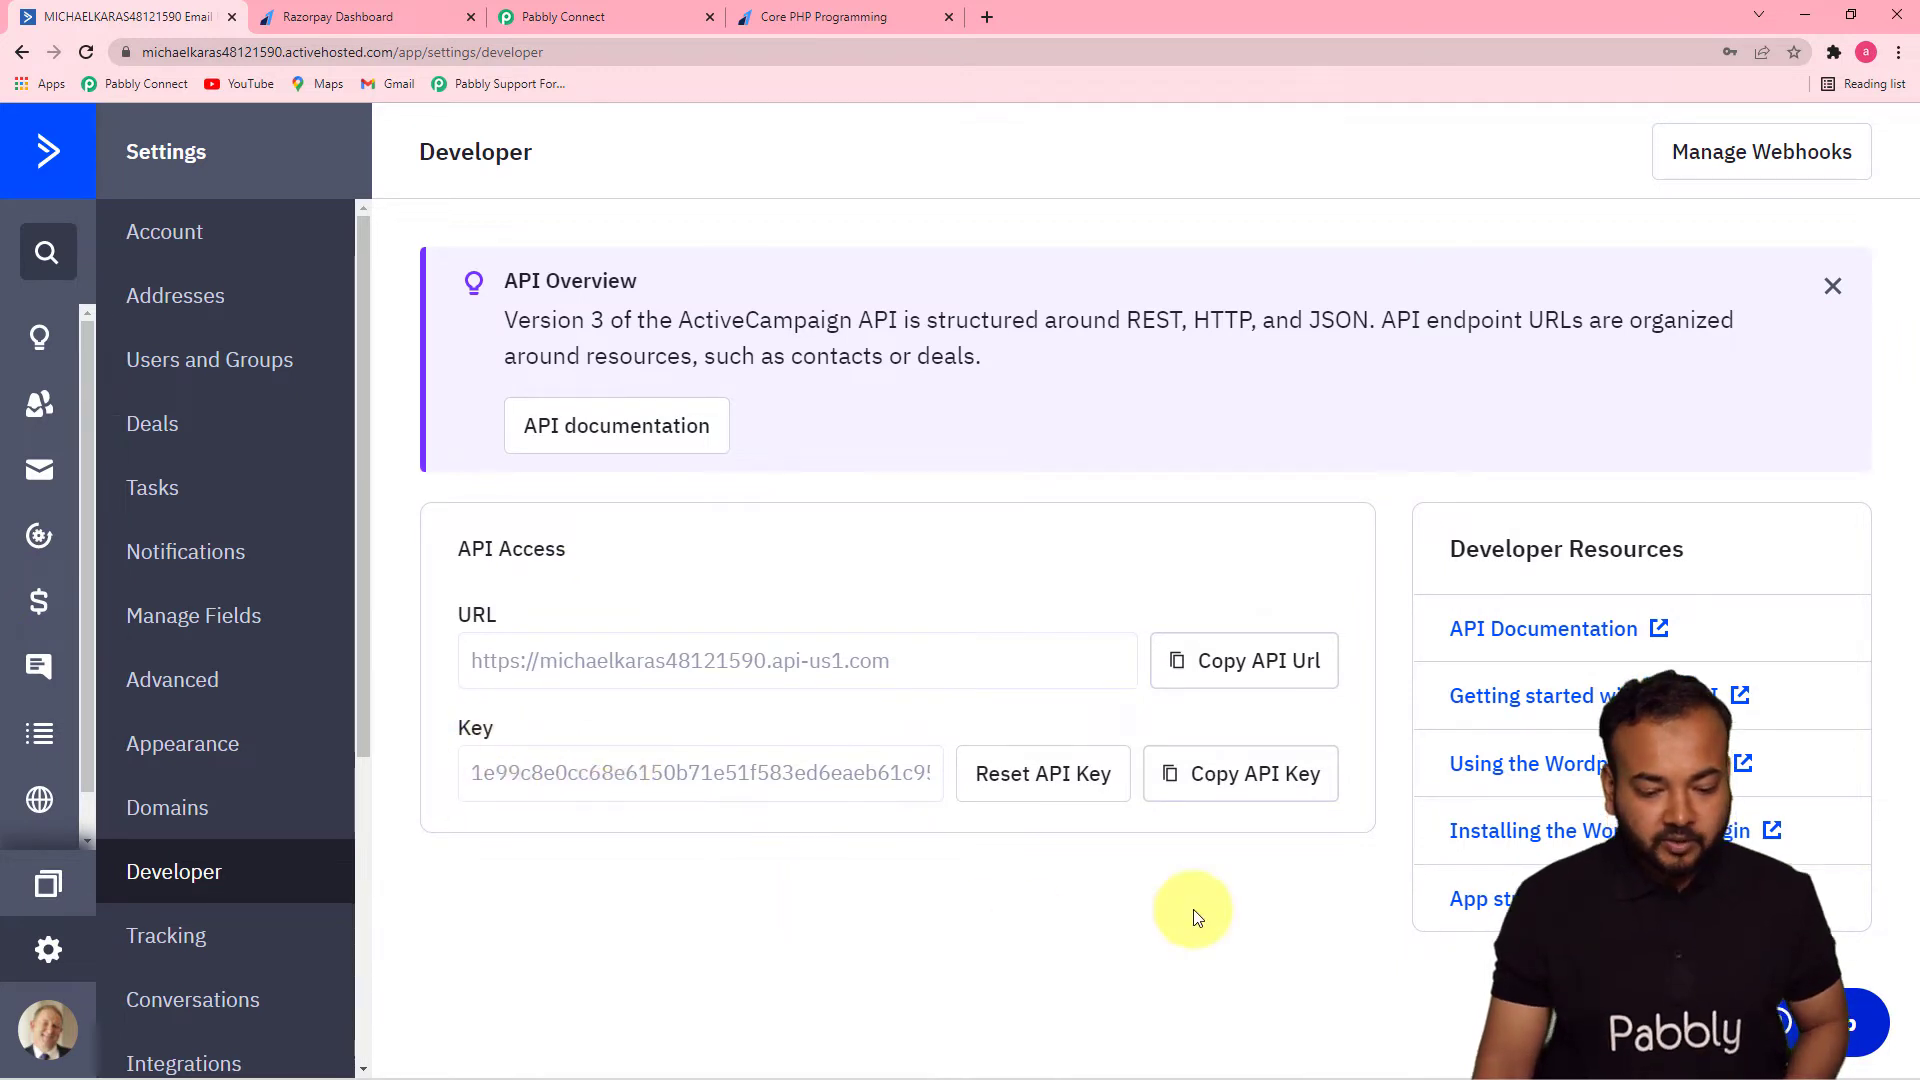
left_click(1240, 793)
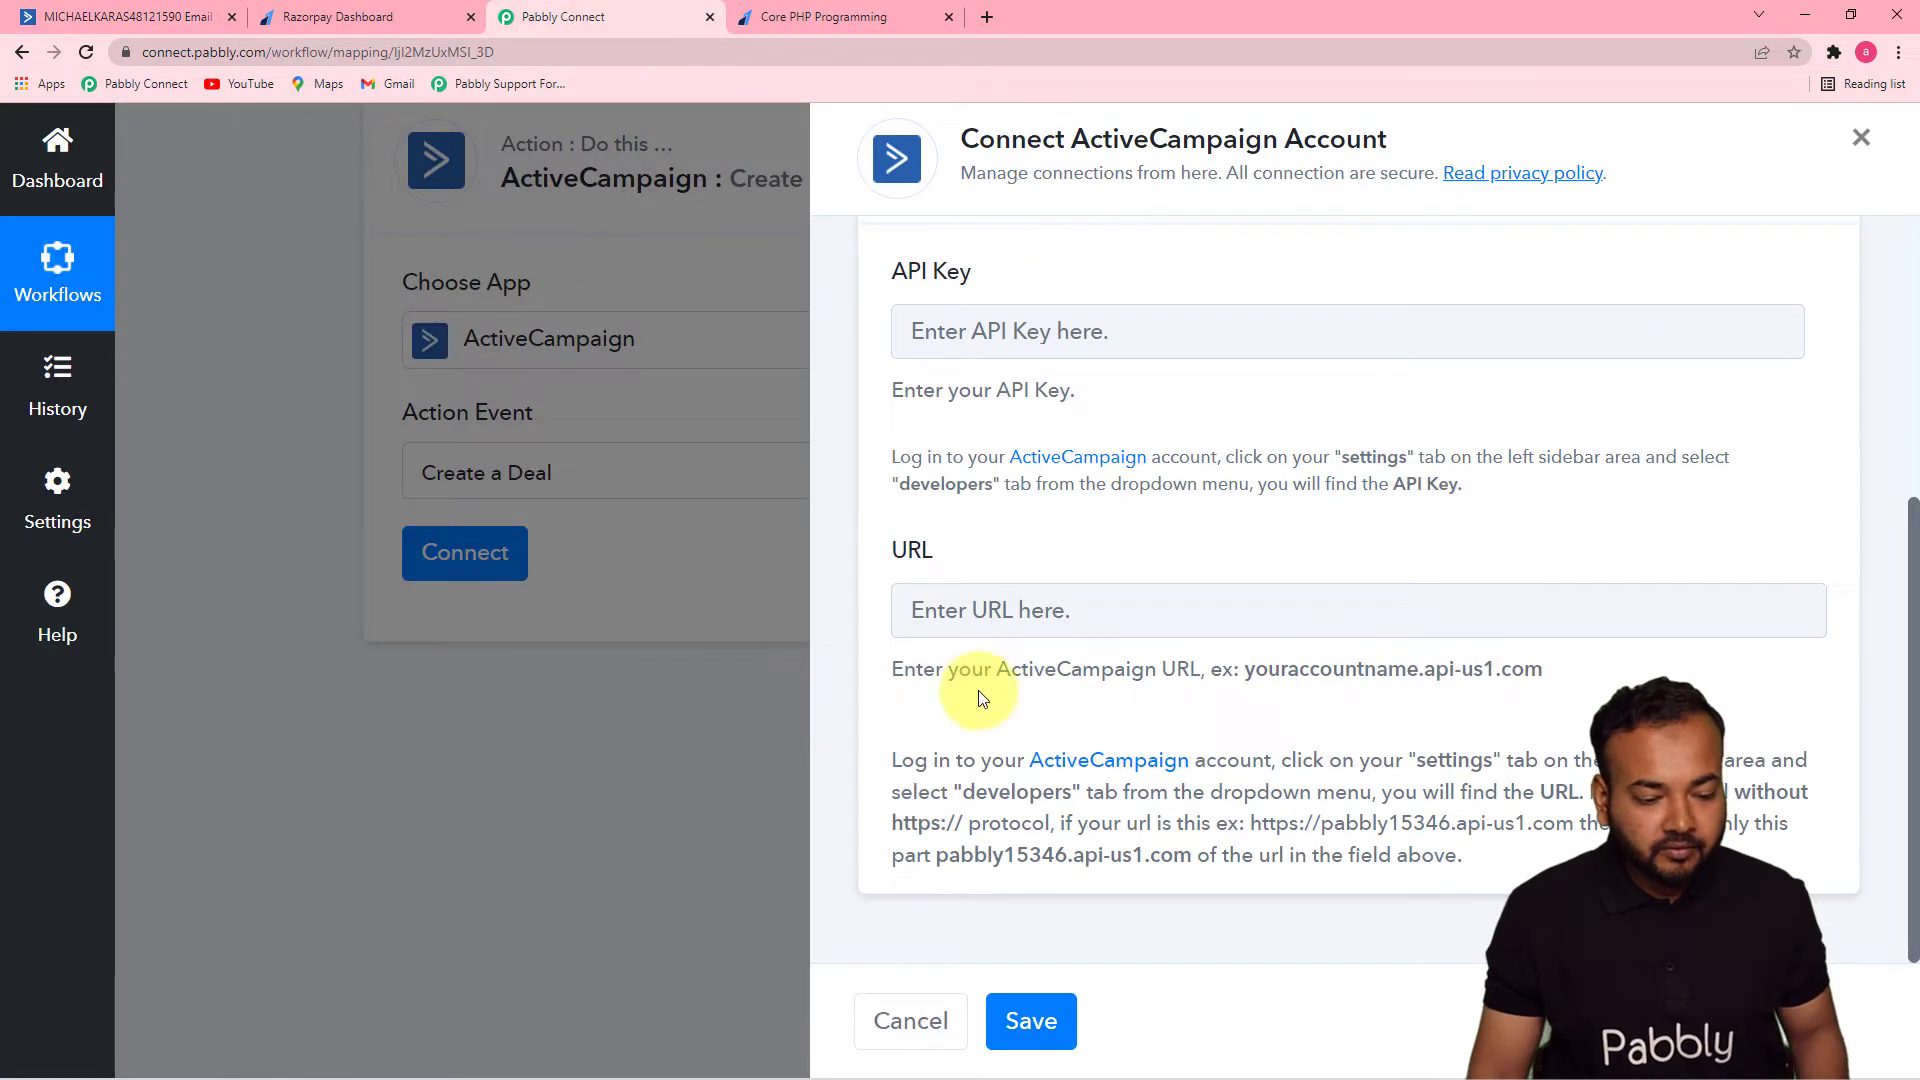
Paste the copied API key into the connection's API Key field and return to ActiveCampaign.
right_click(952, 329)
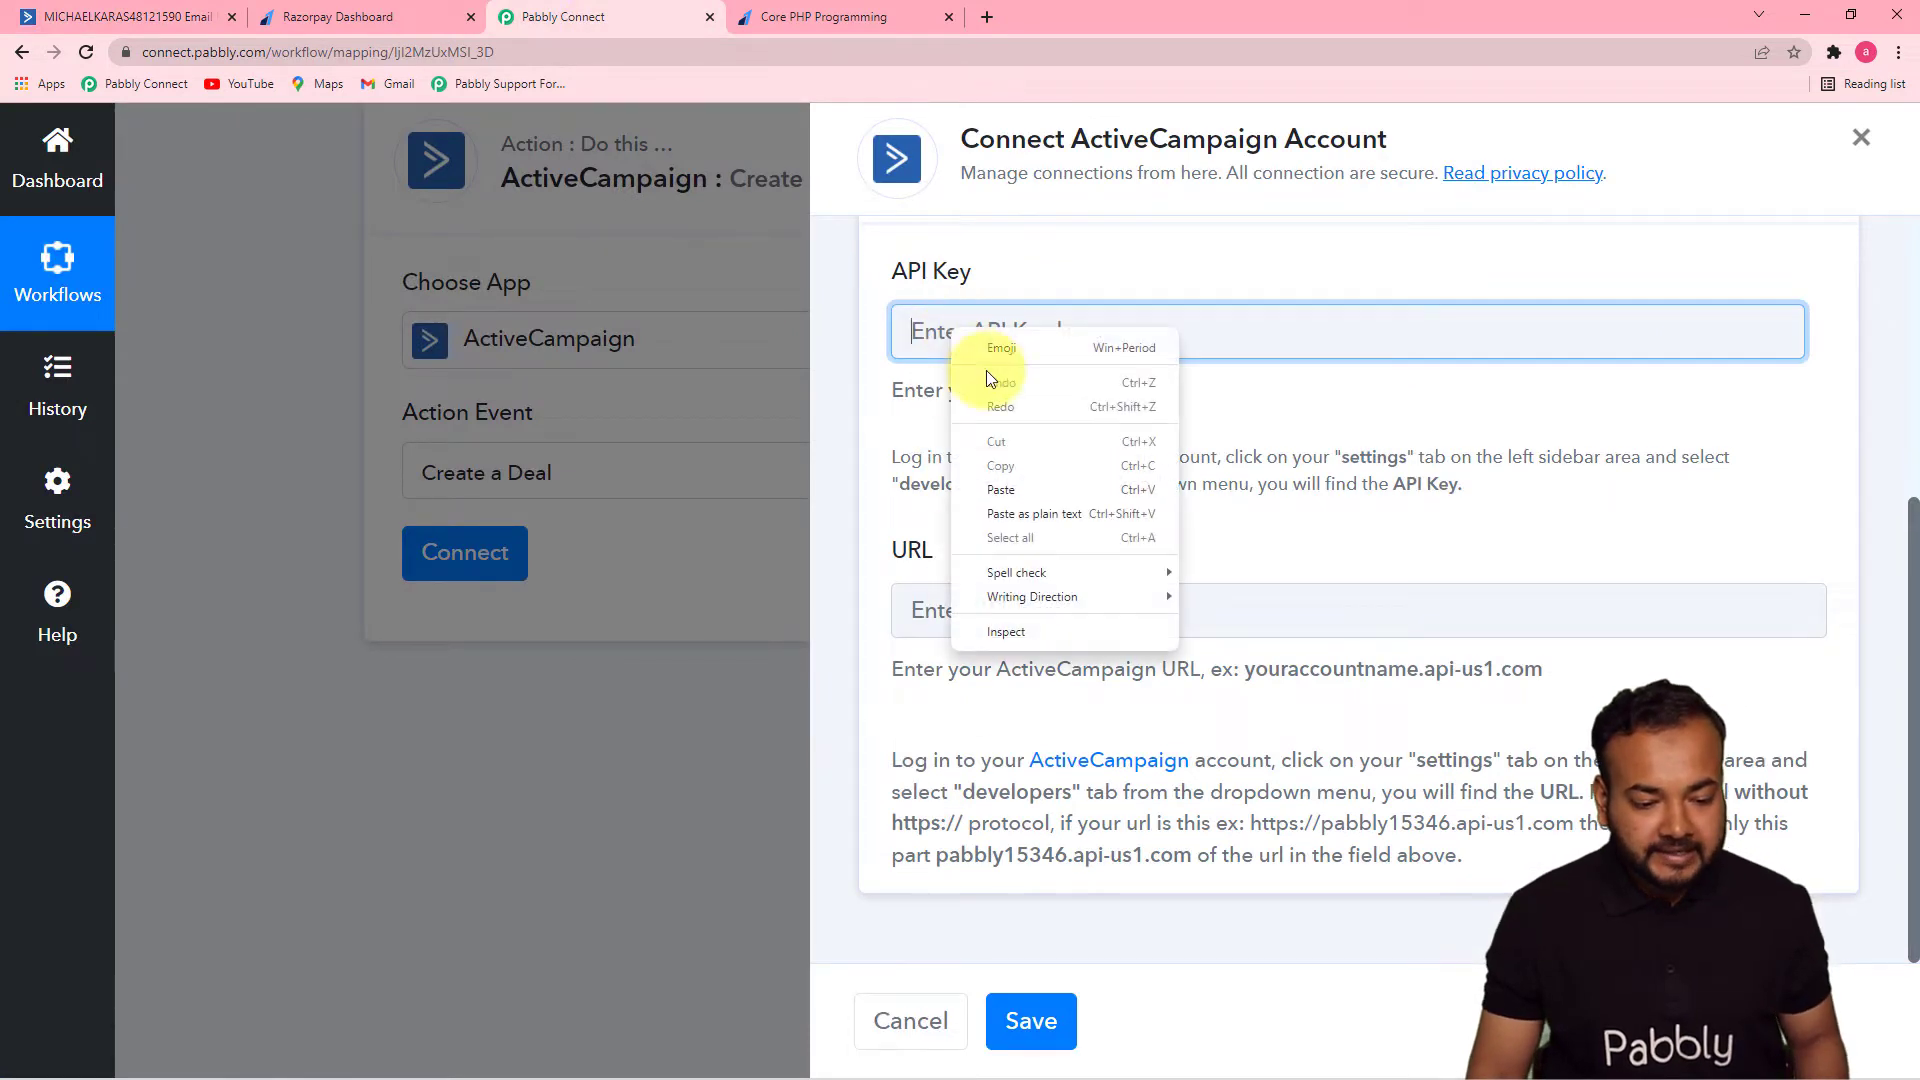
left_click(1005, 490)
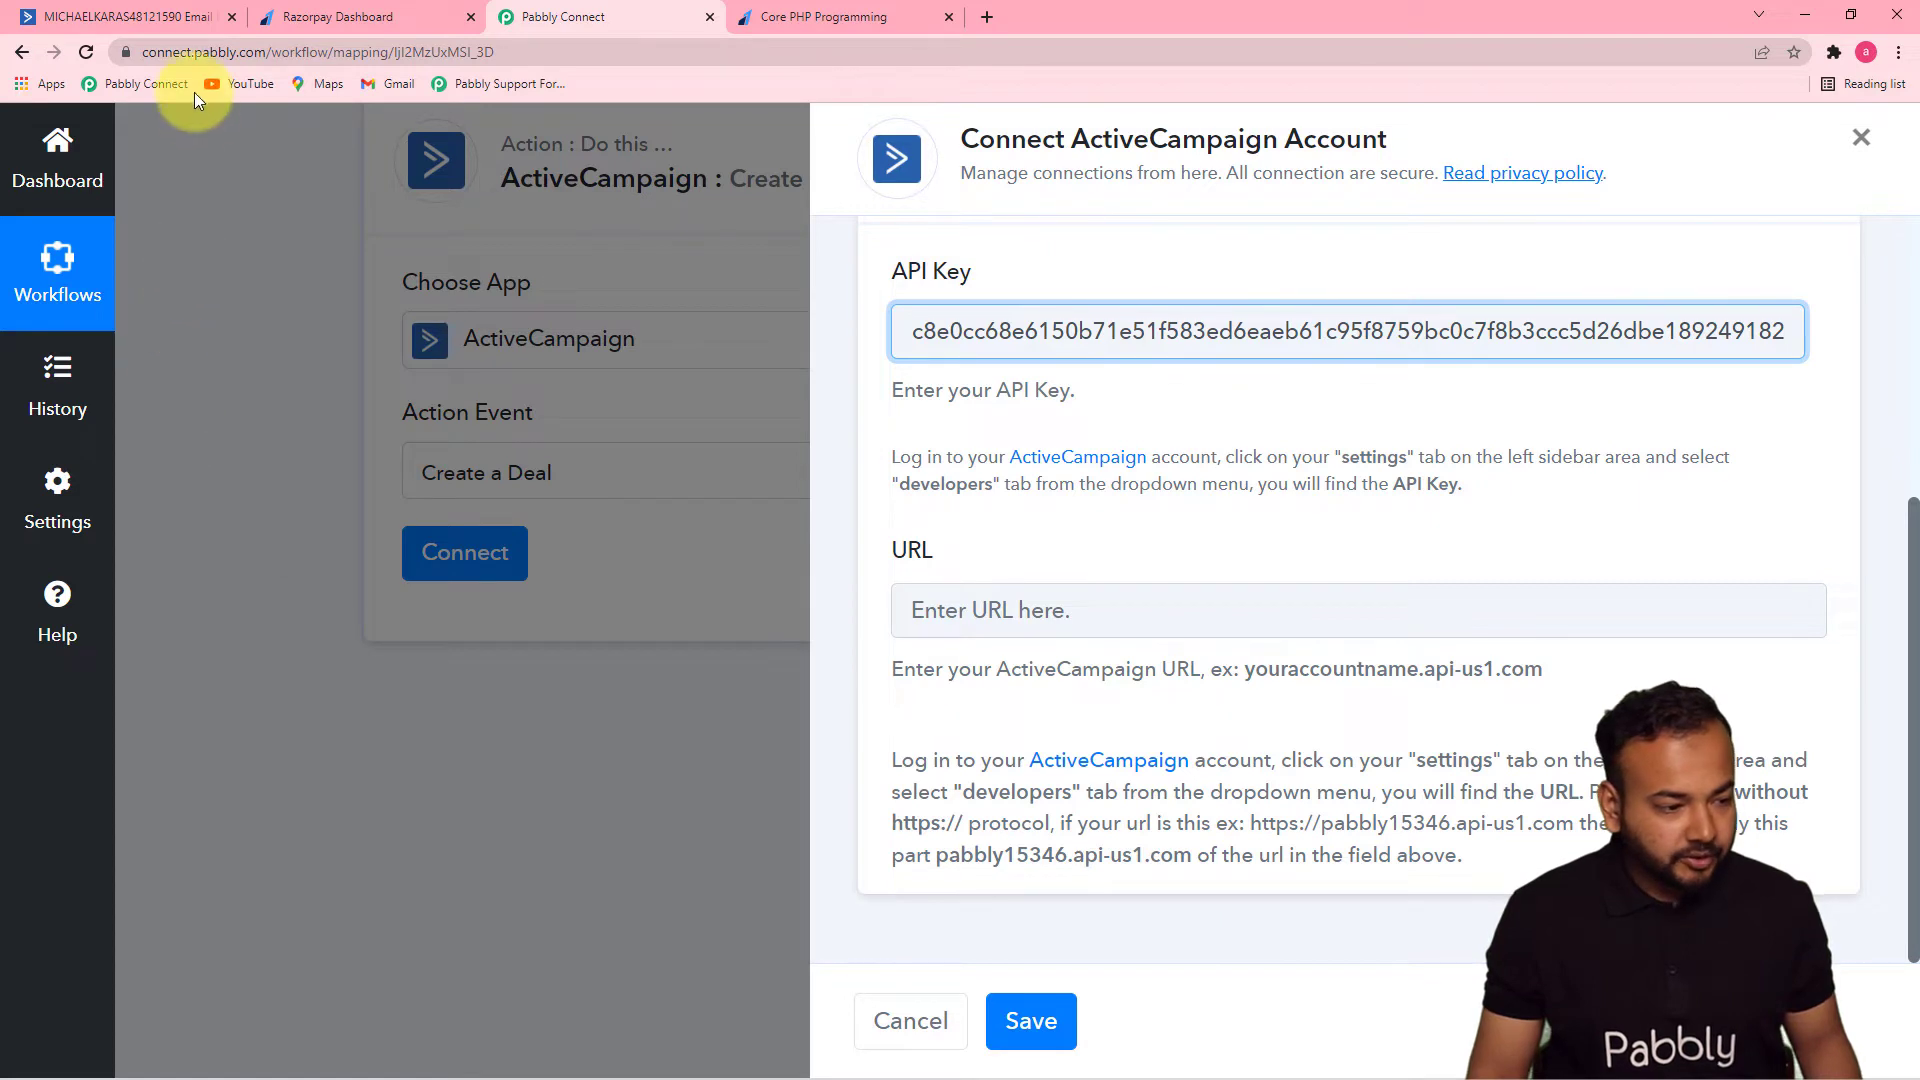
left_click(155, 18)
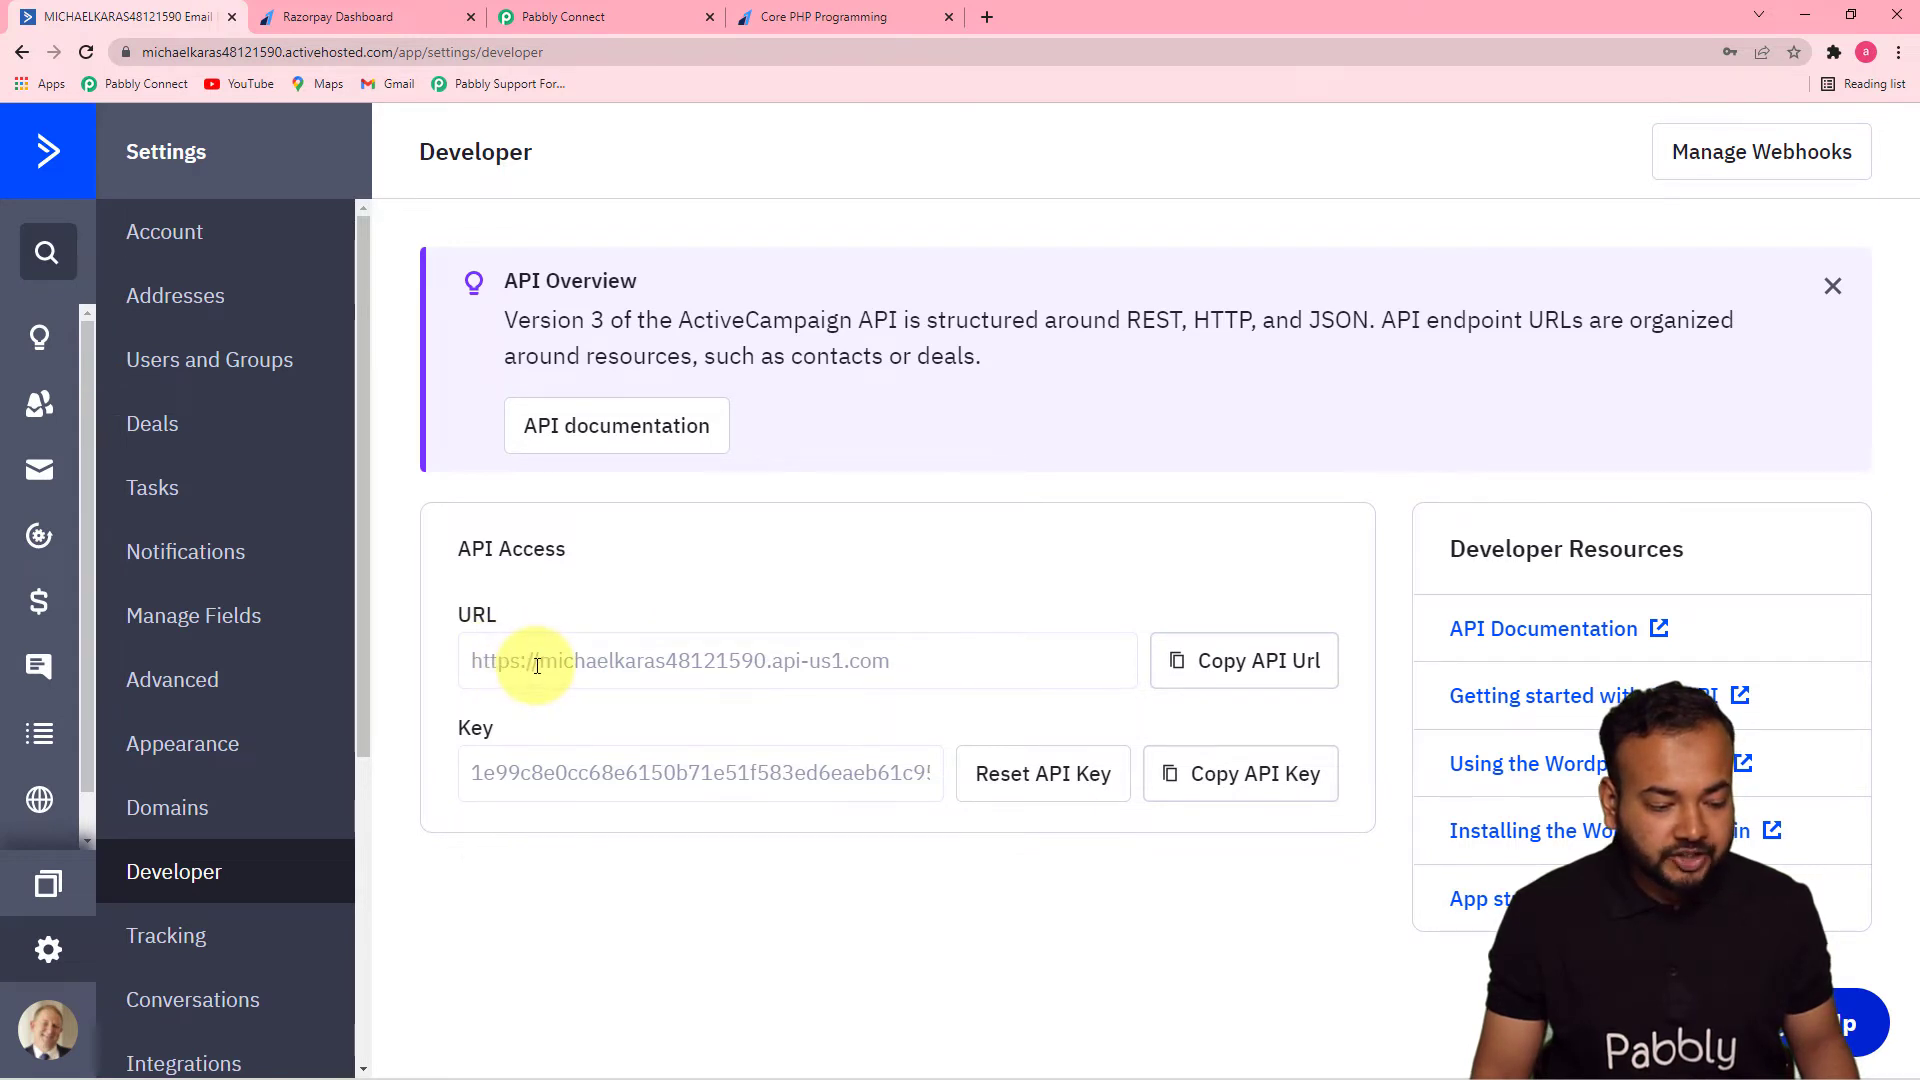
left_click_drag(561, 665, 847, 688)
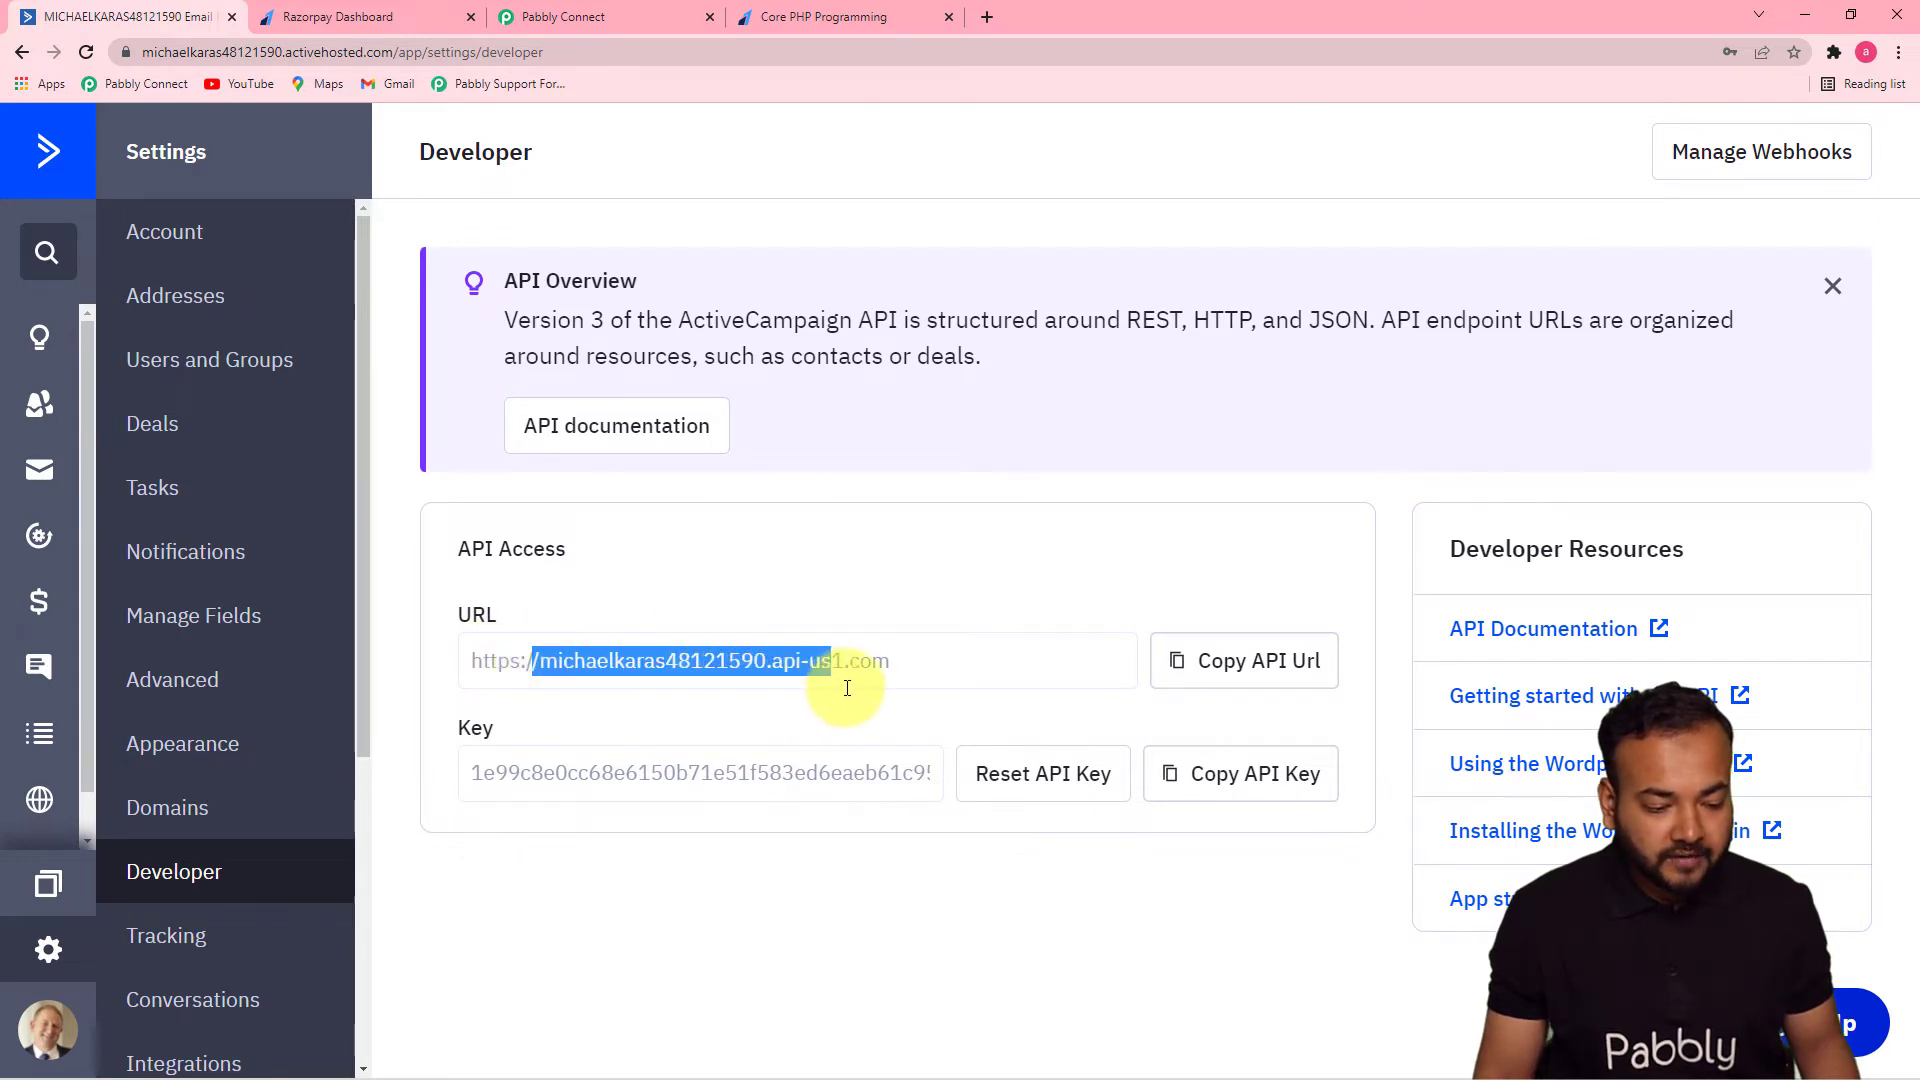
right_click(844, 663)
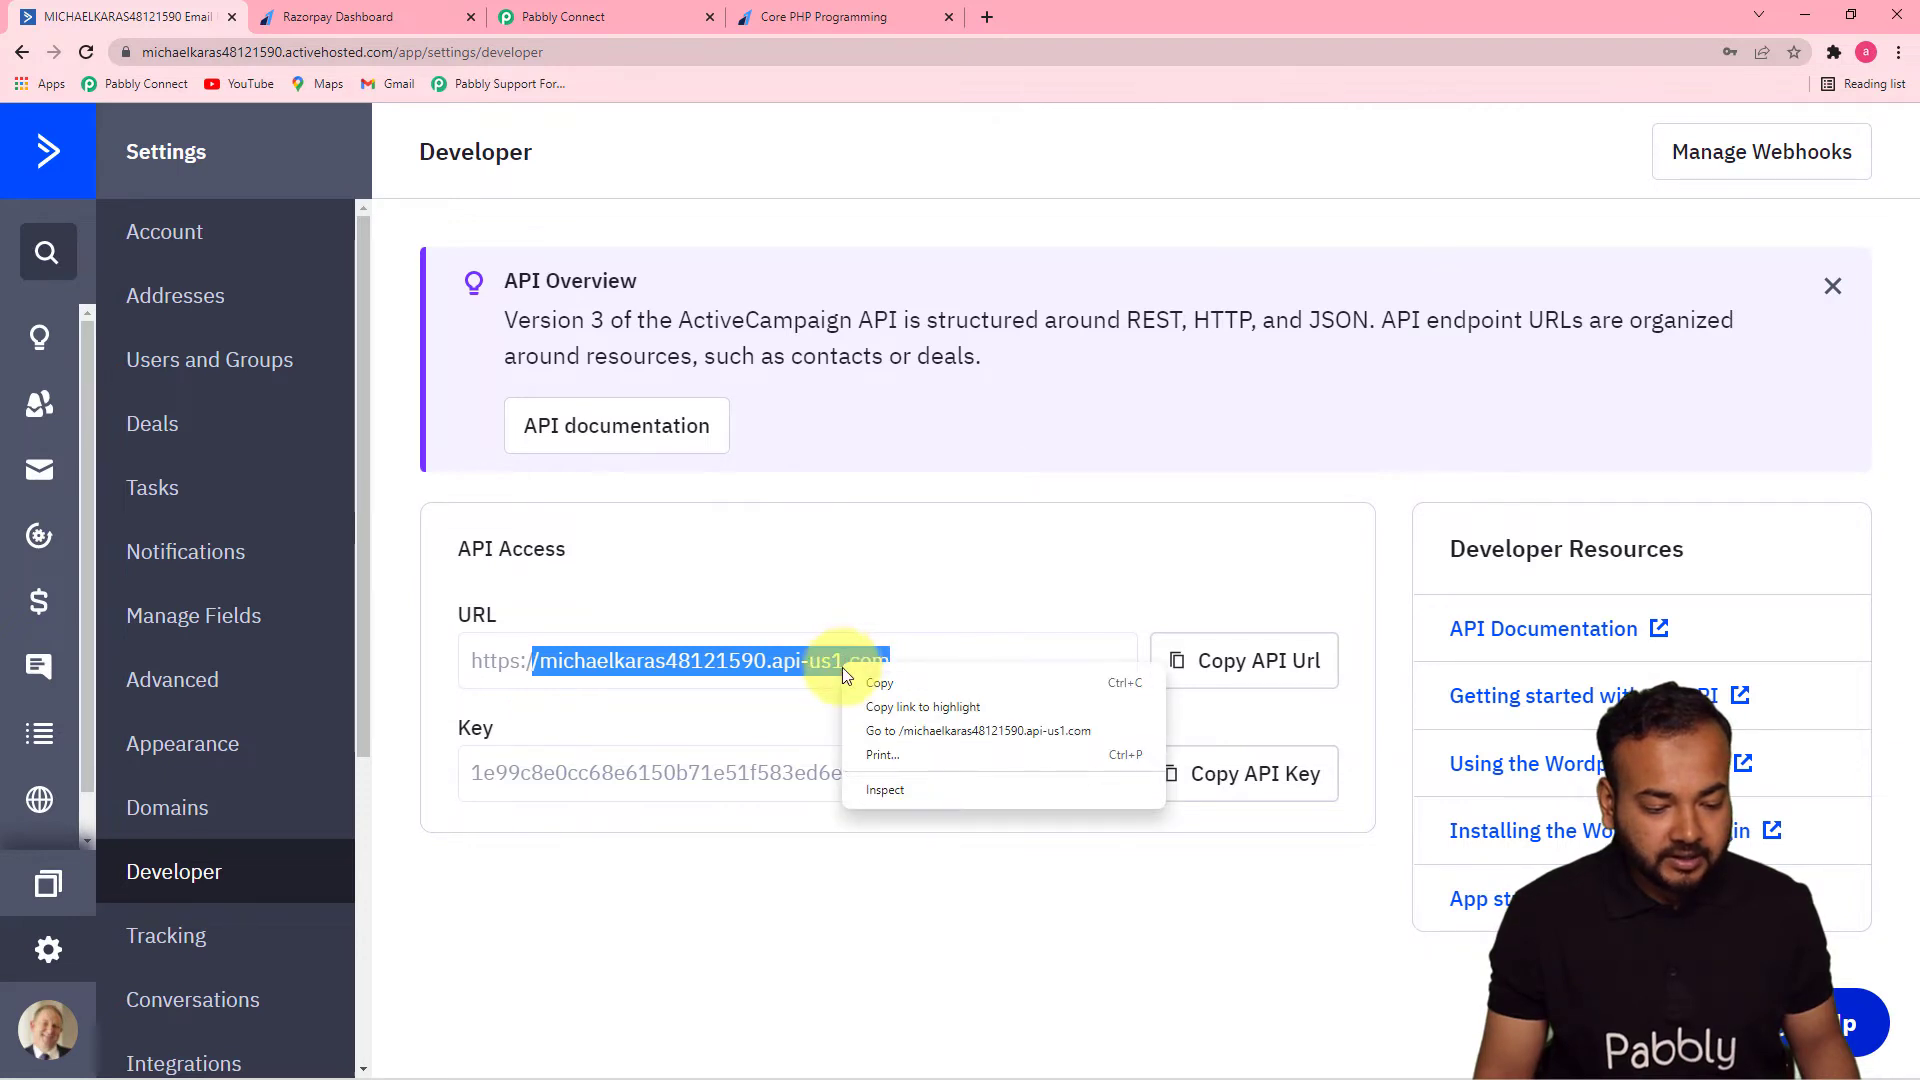
left_click(870, 681)
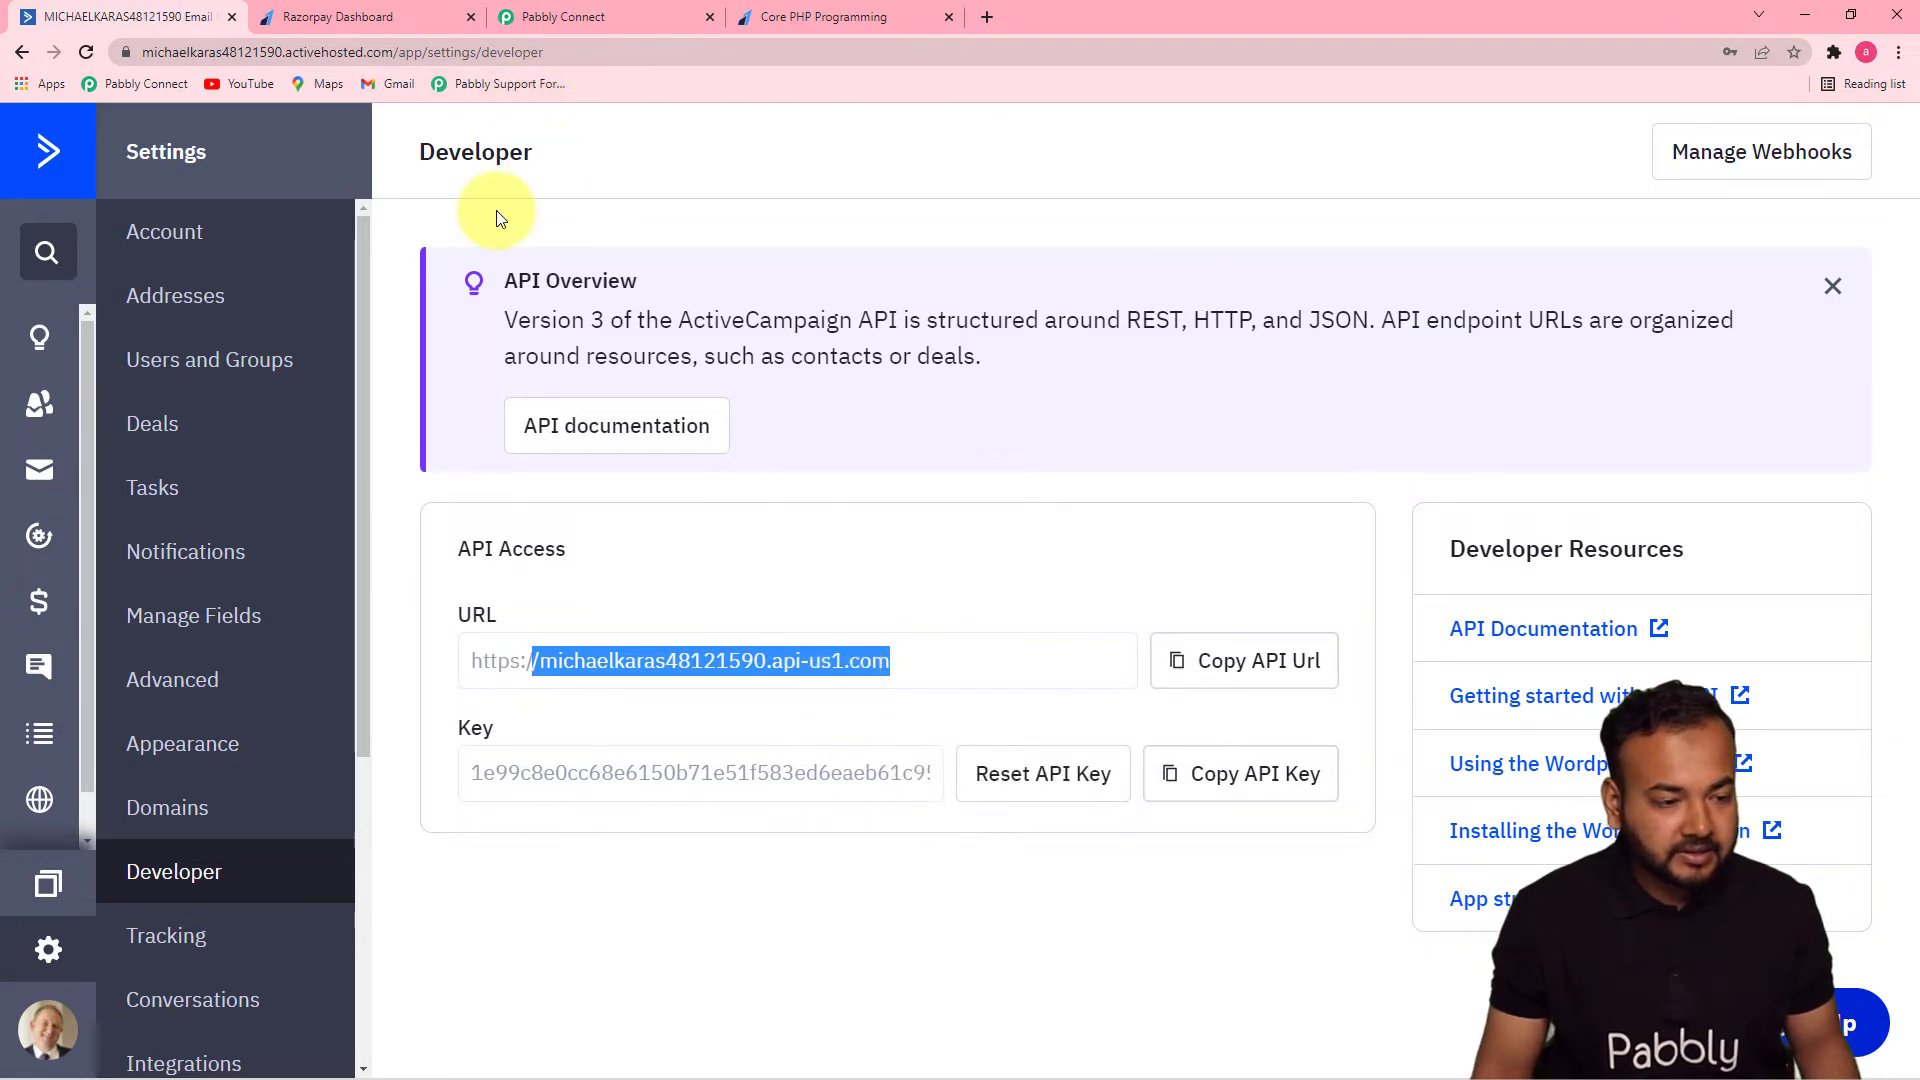
left_click(625, 17)
left_click(1016, 620)
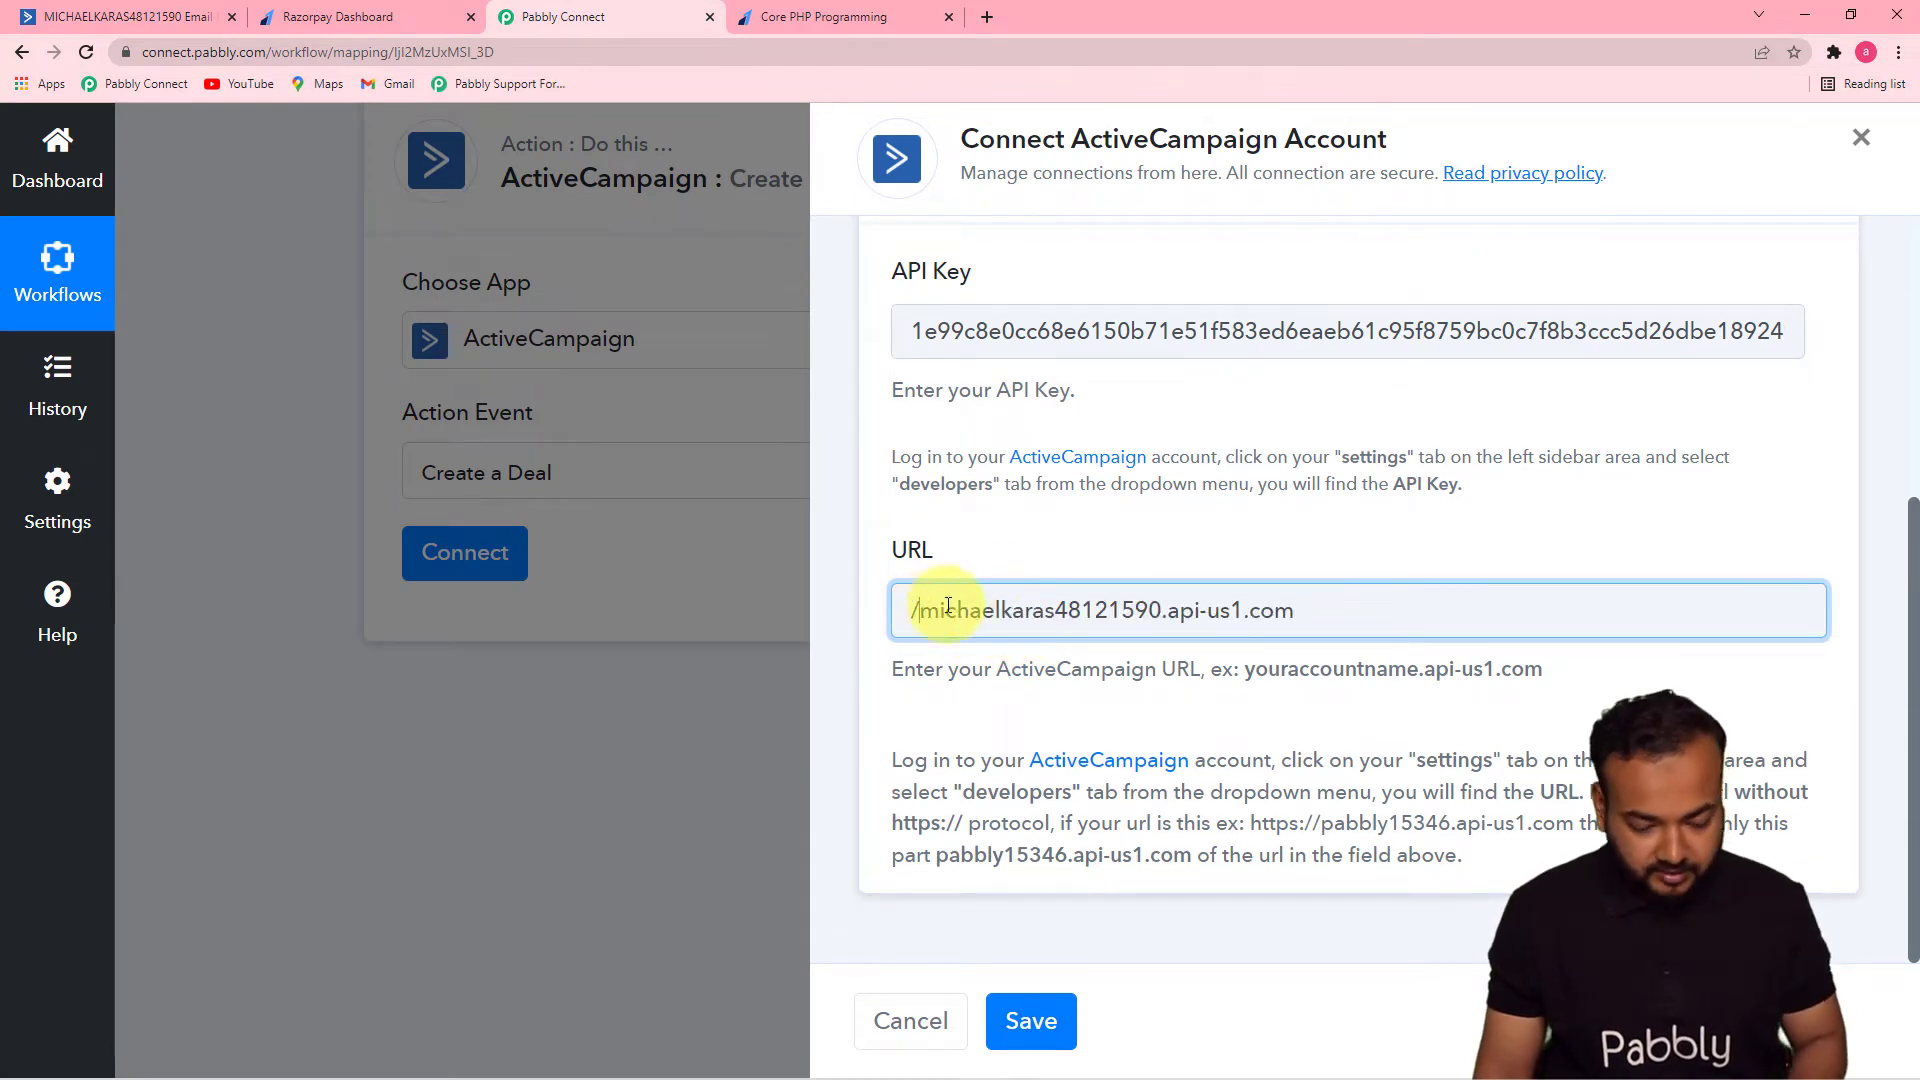
key("BackSpace")
left_click(973, 695)
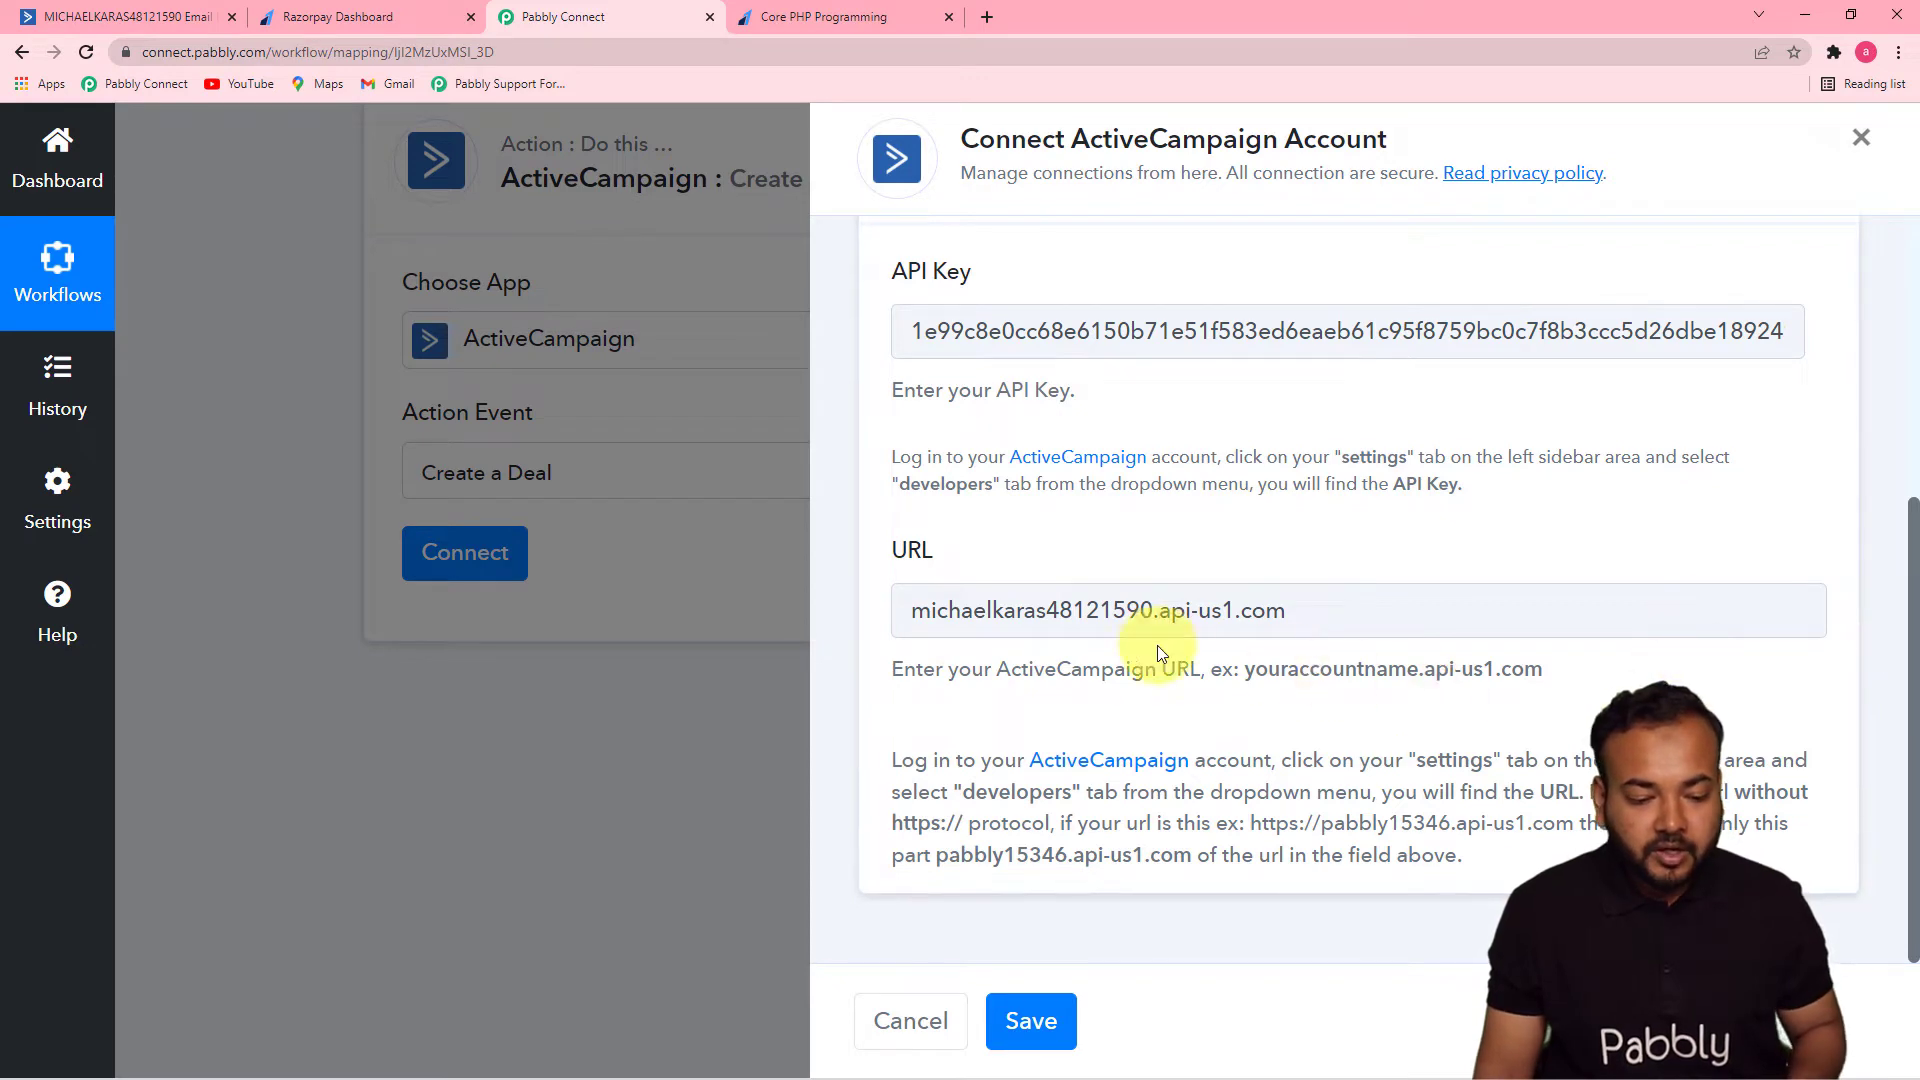
Save the ActiveCampaign account connection so the Create a Deal fields appear.
left_click(1028, 1018)
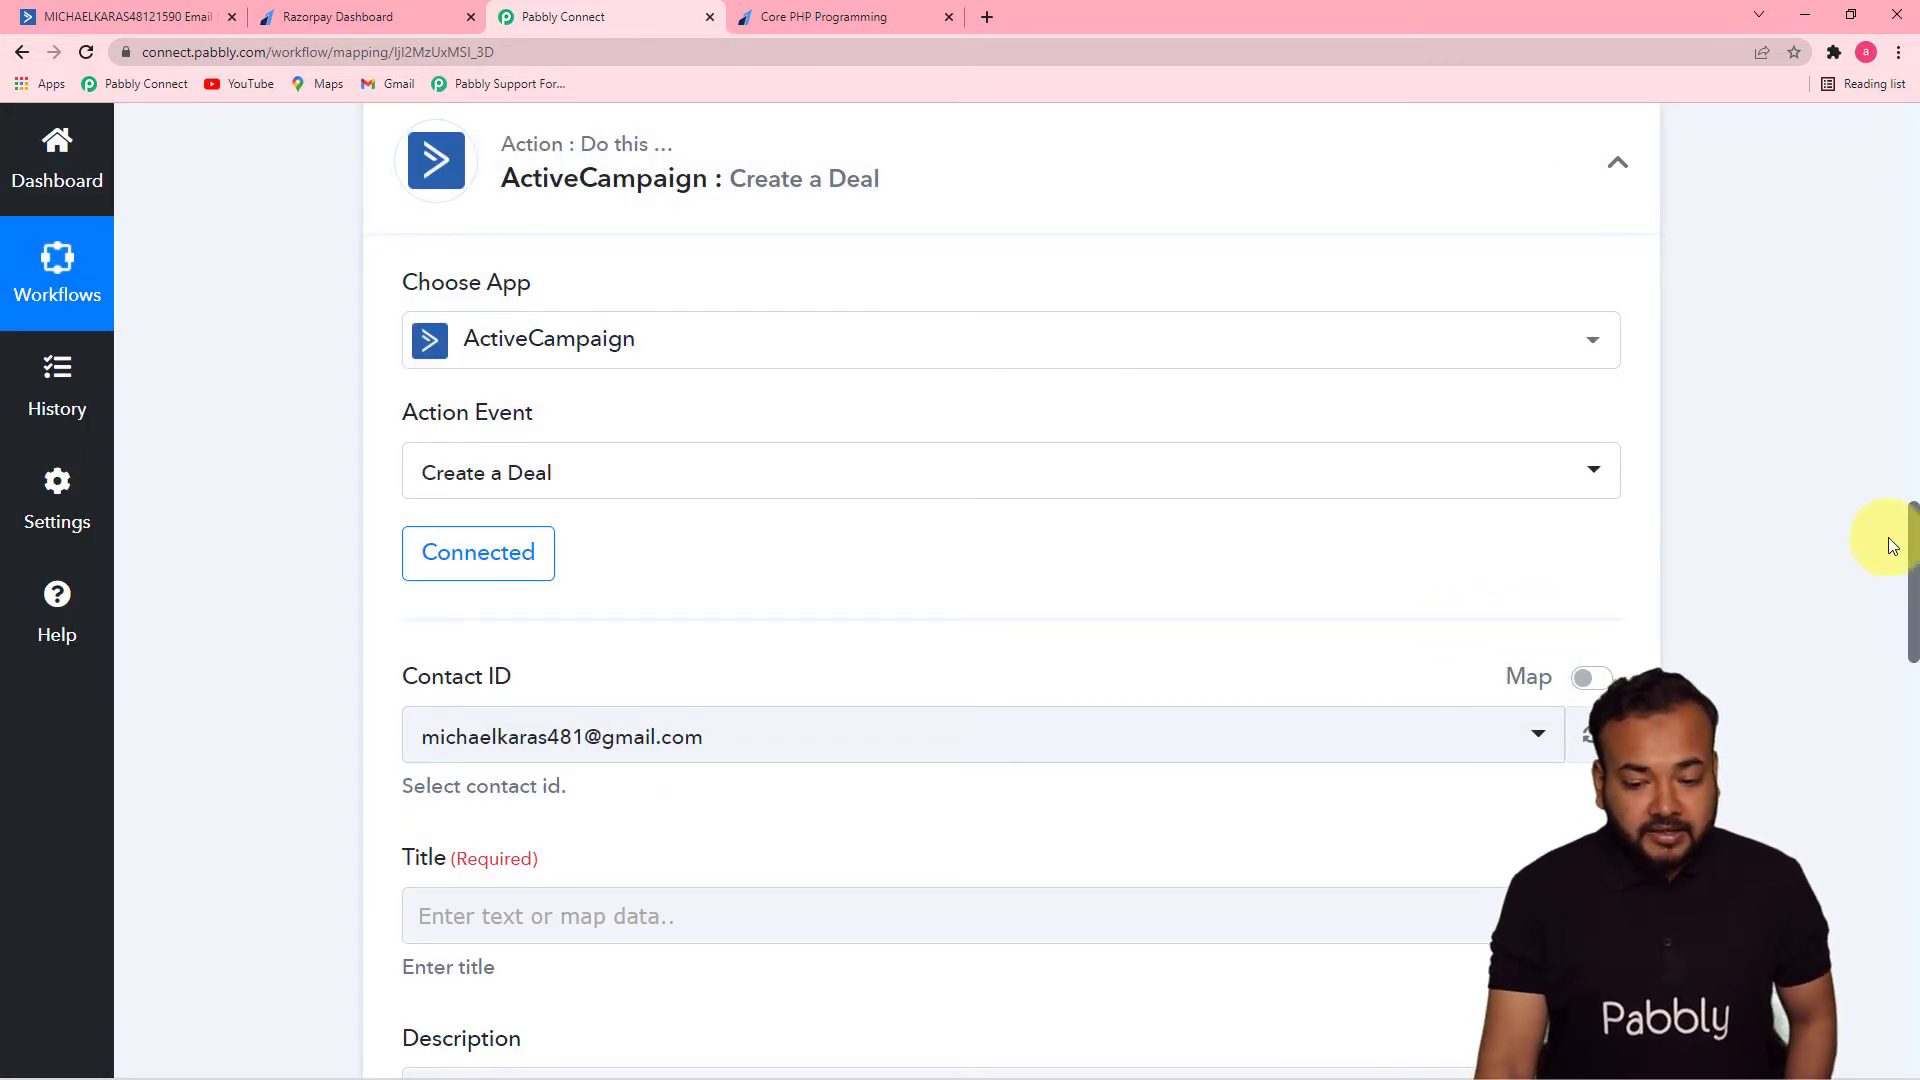
scroll(1880, 560, "down", 5)
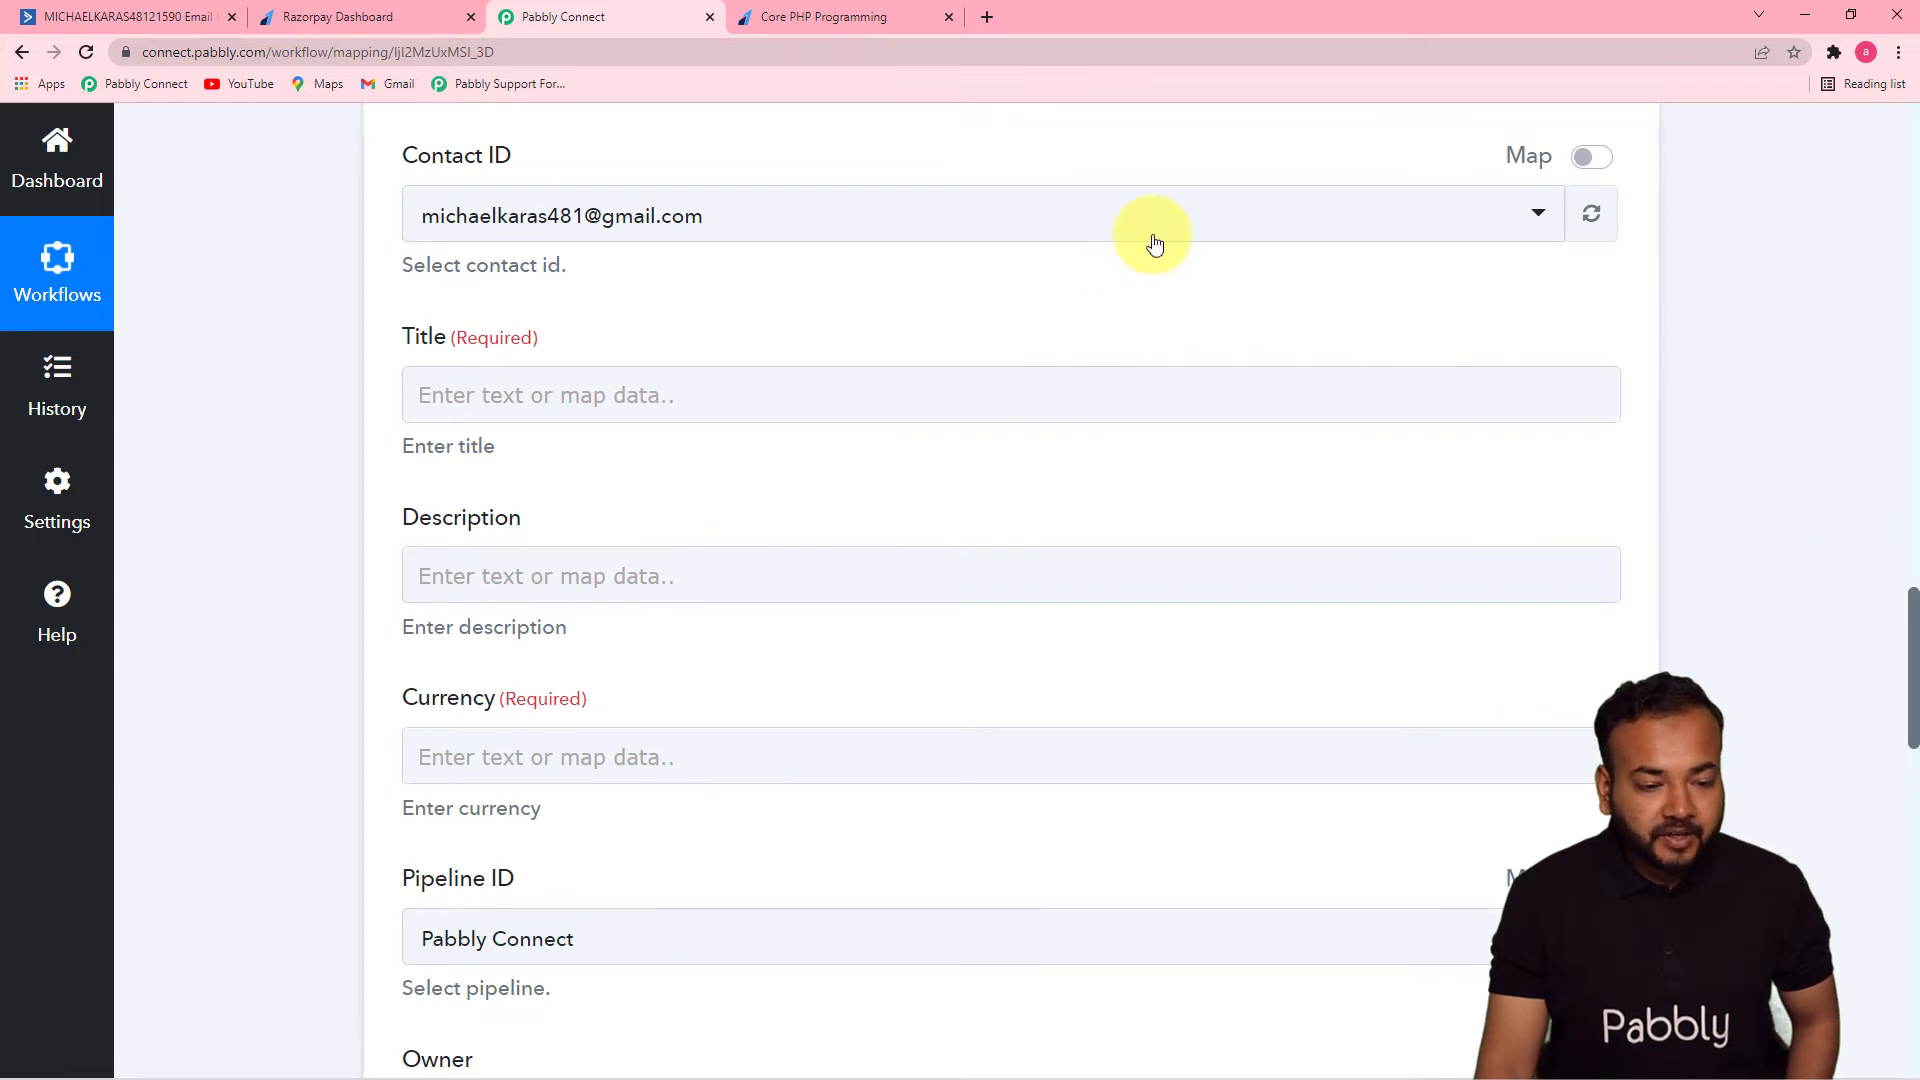
left_click(1155, 240)
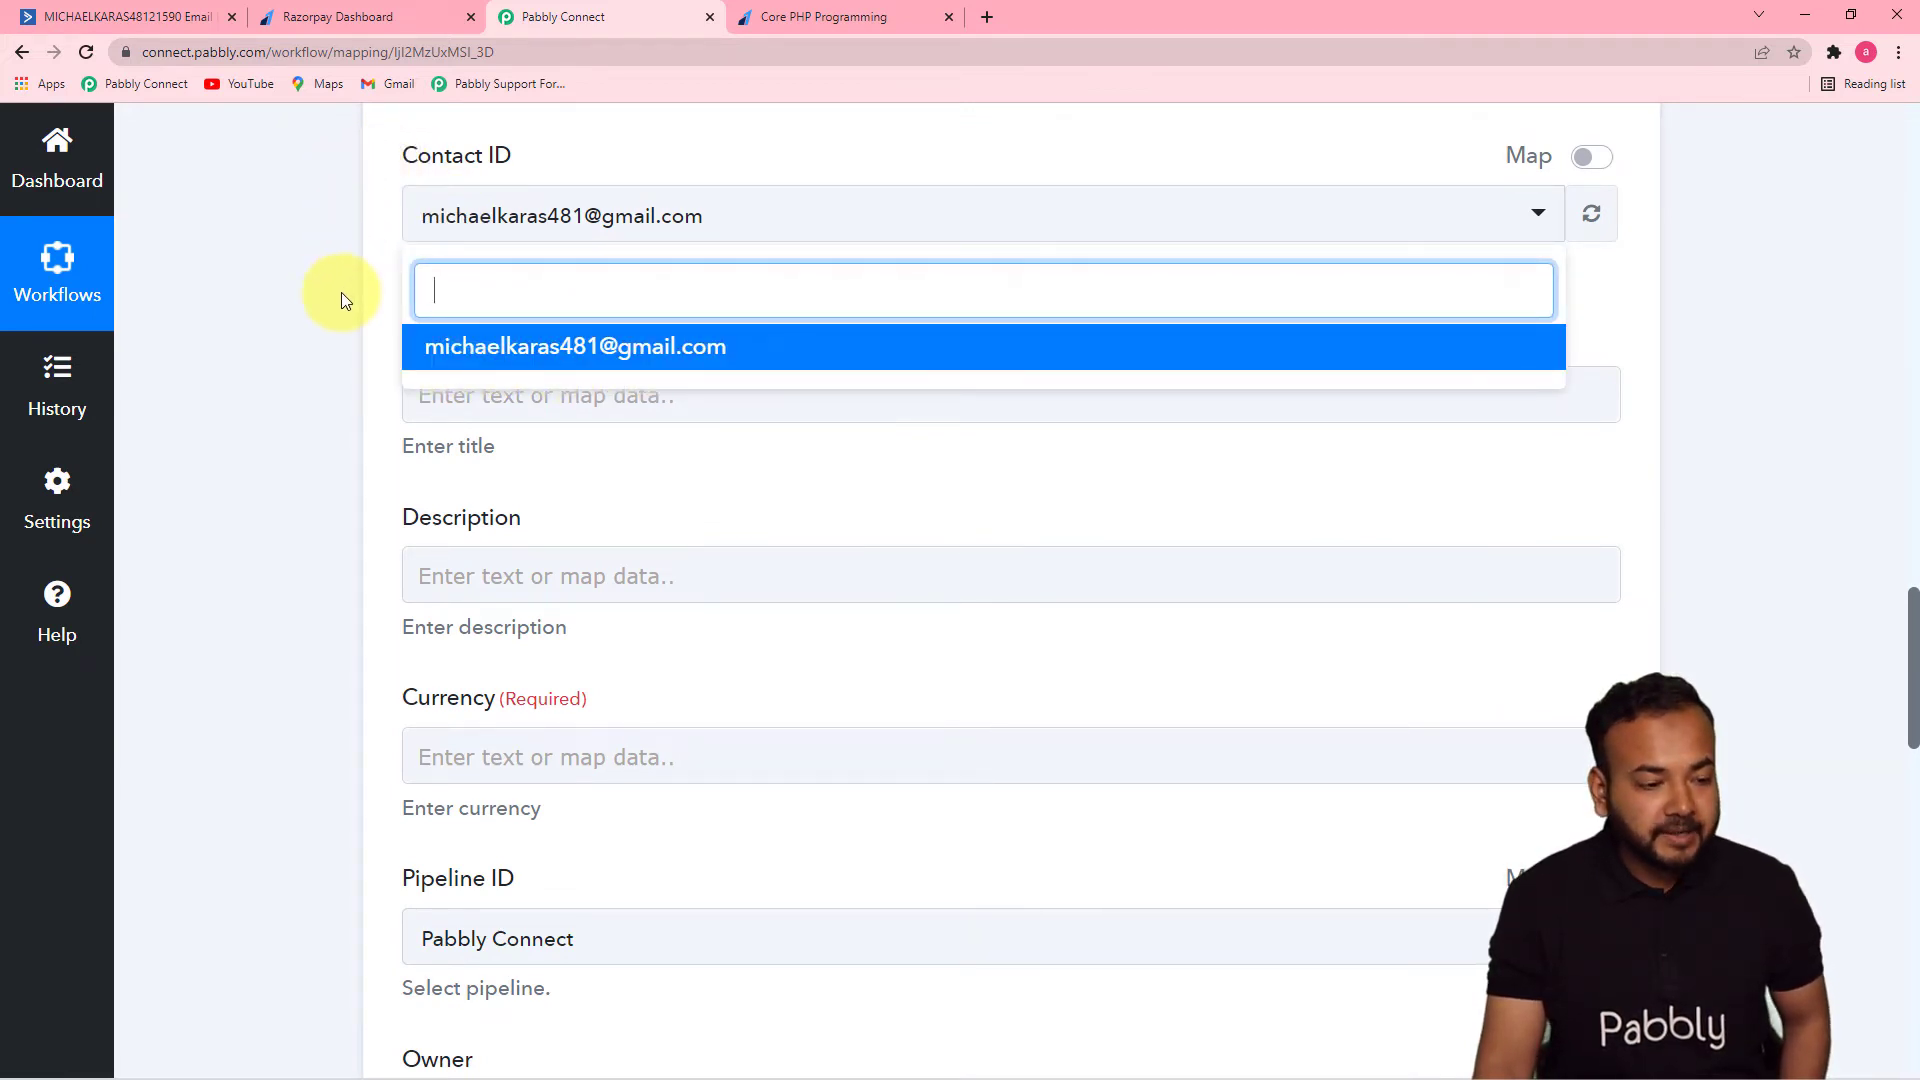
left_click(503, 359)
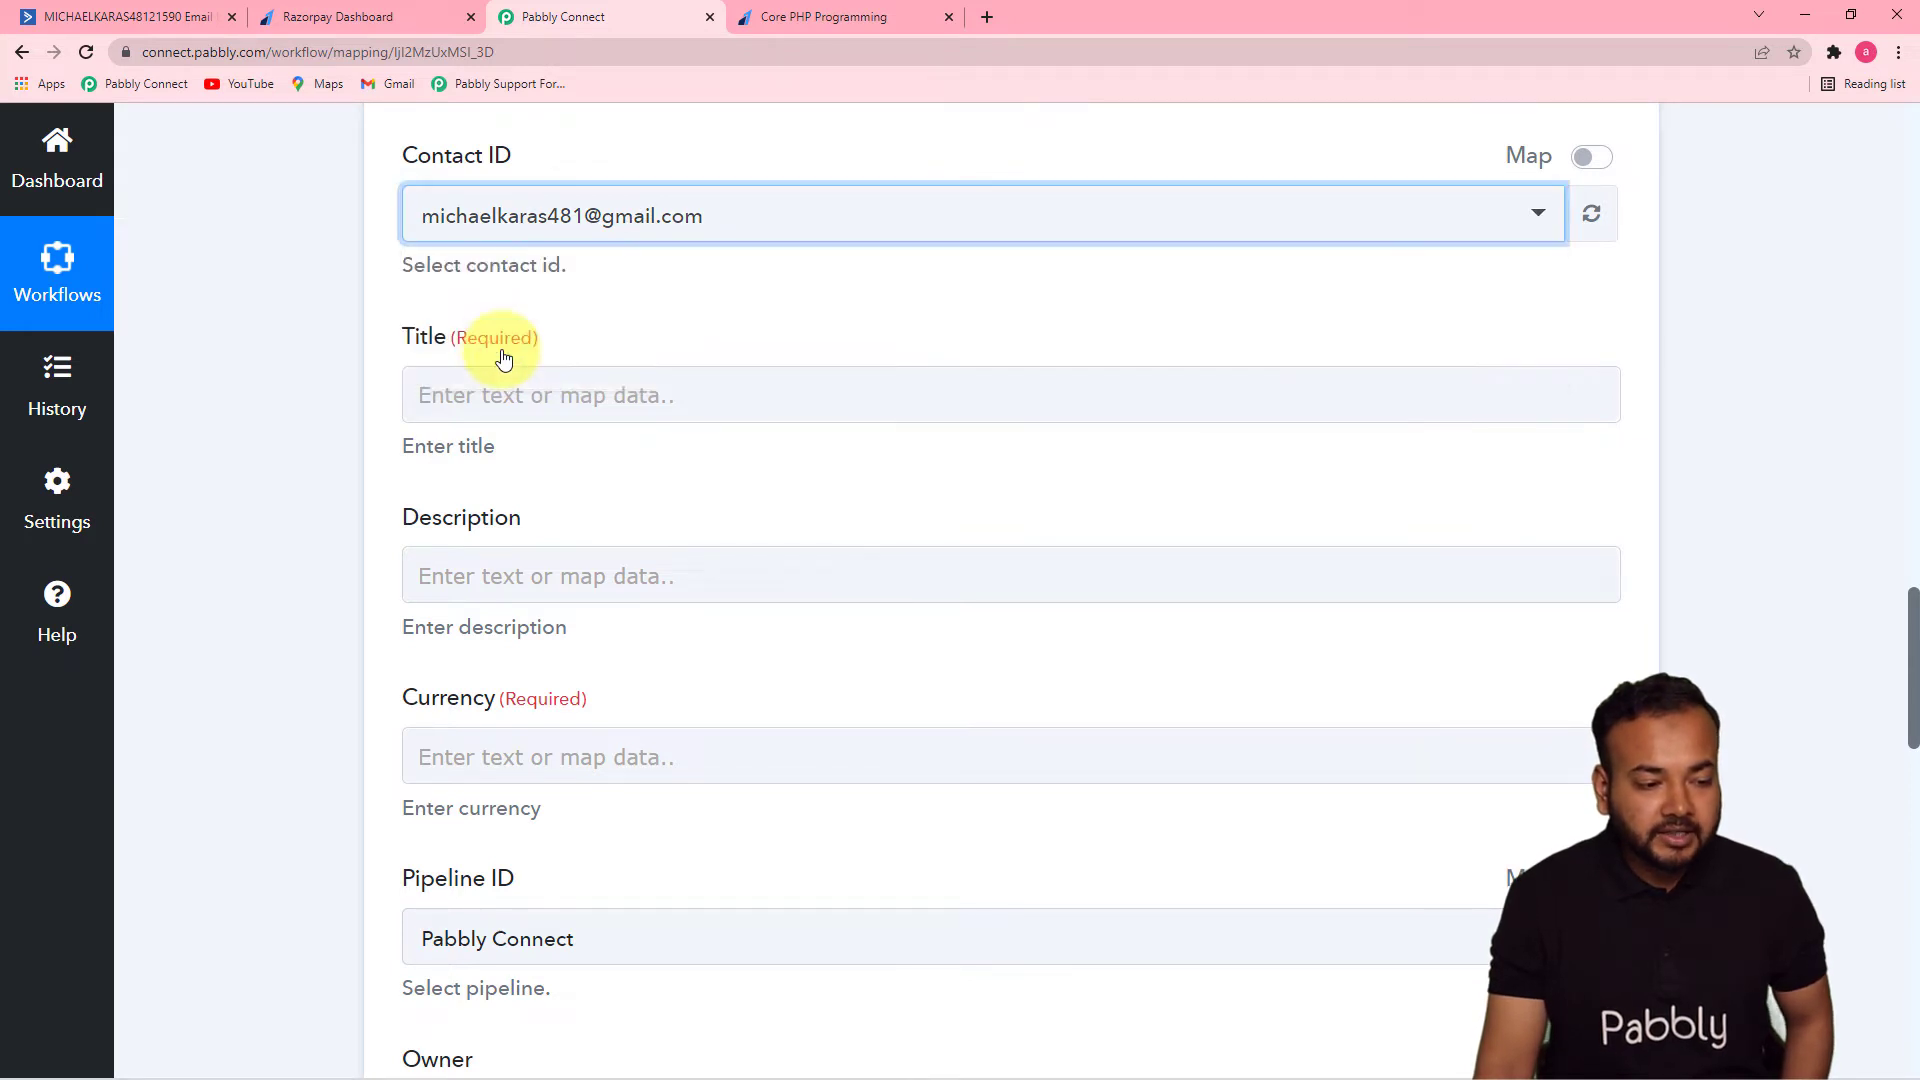
left_click(643, 351)
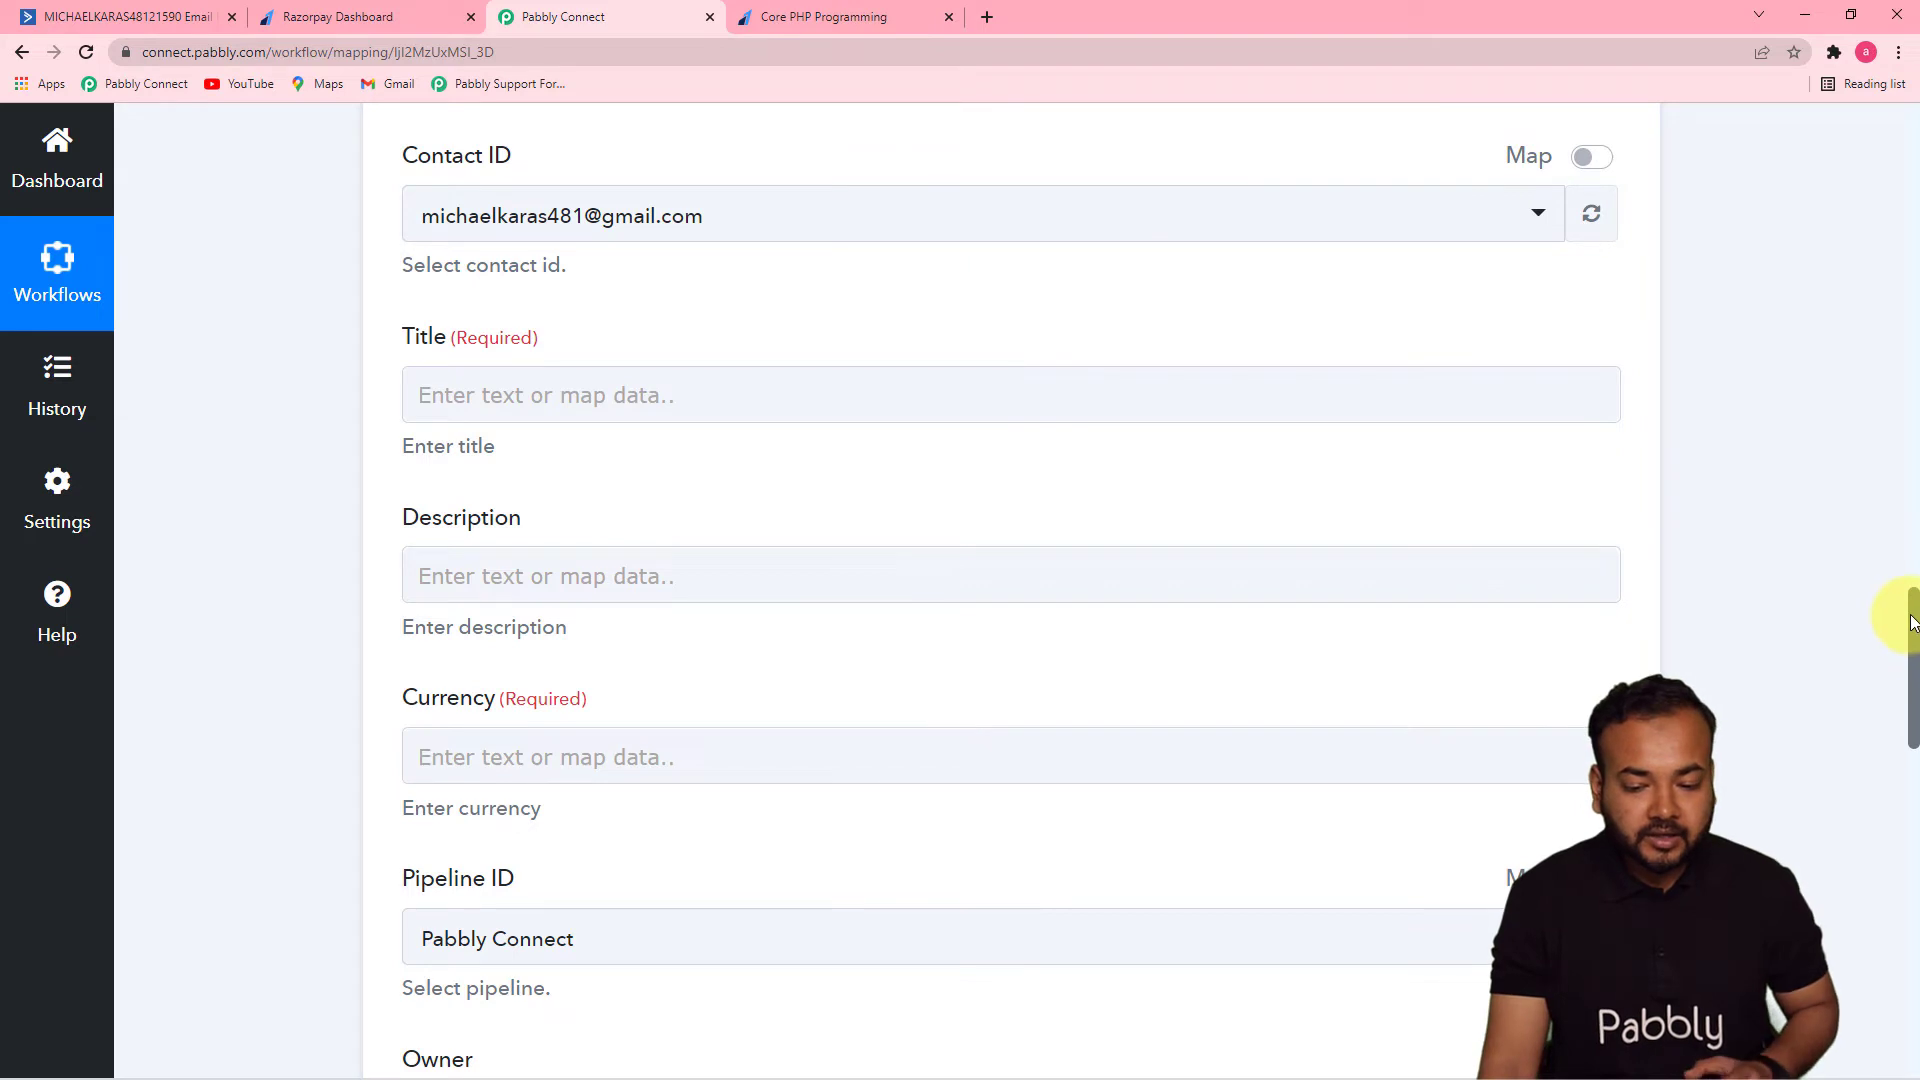
left_click_drag(1912, 622, 1860, 392)
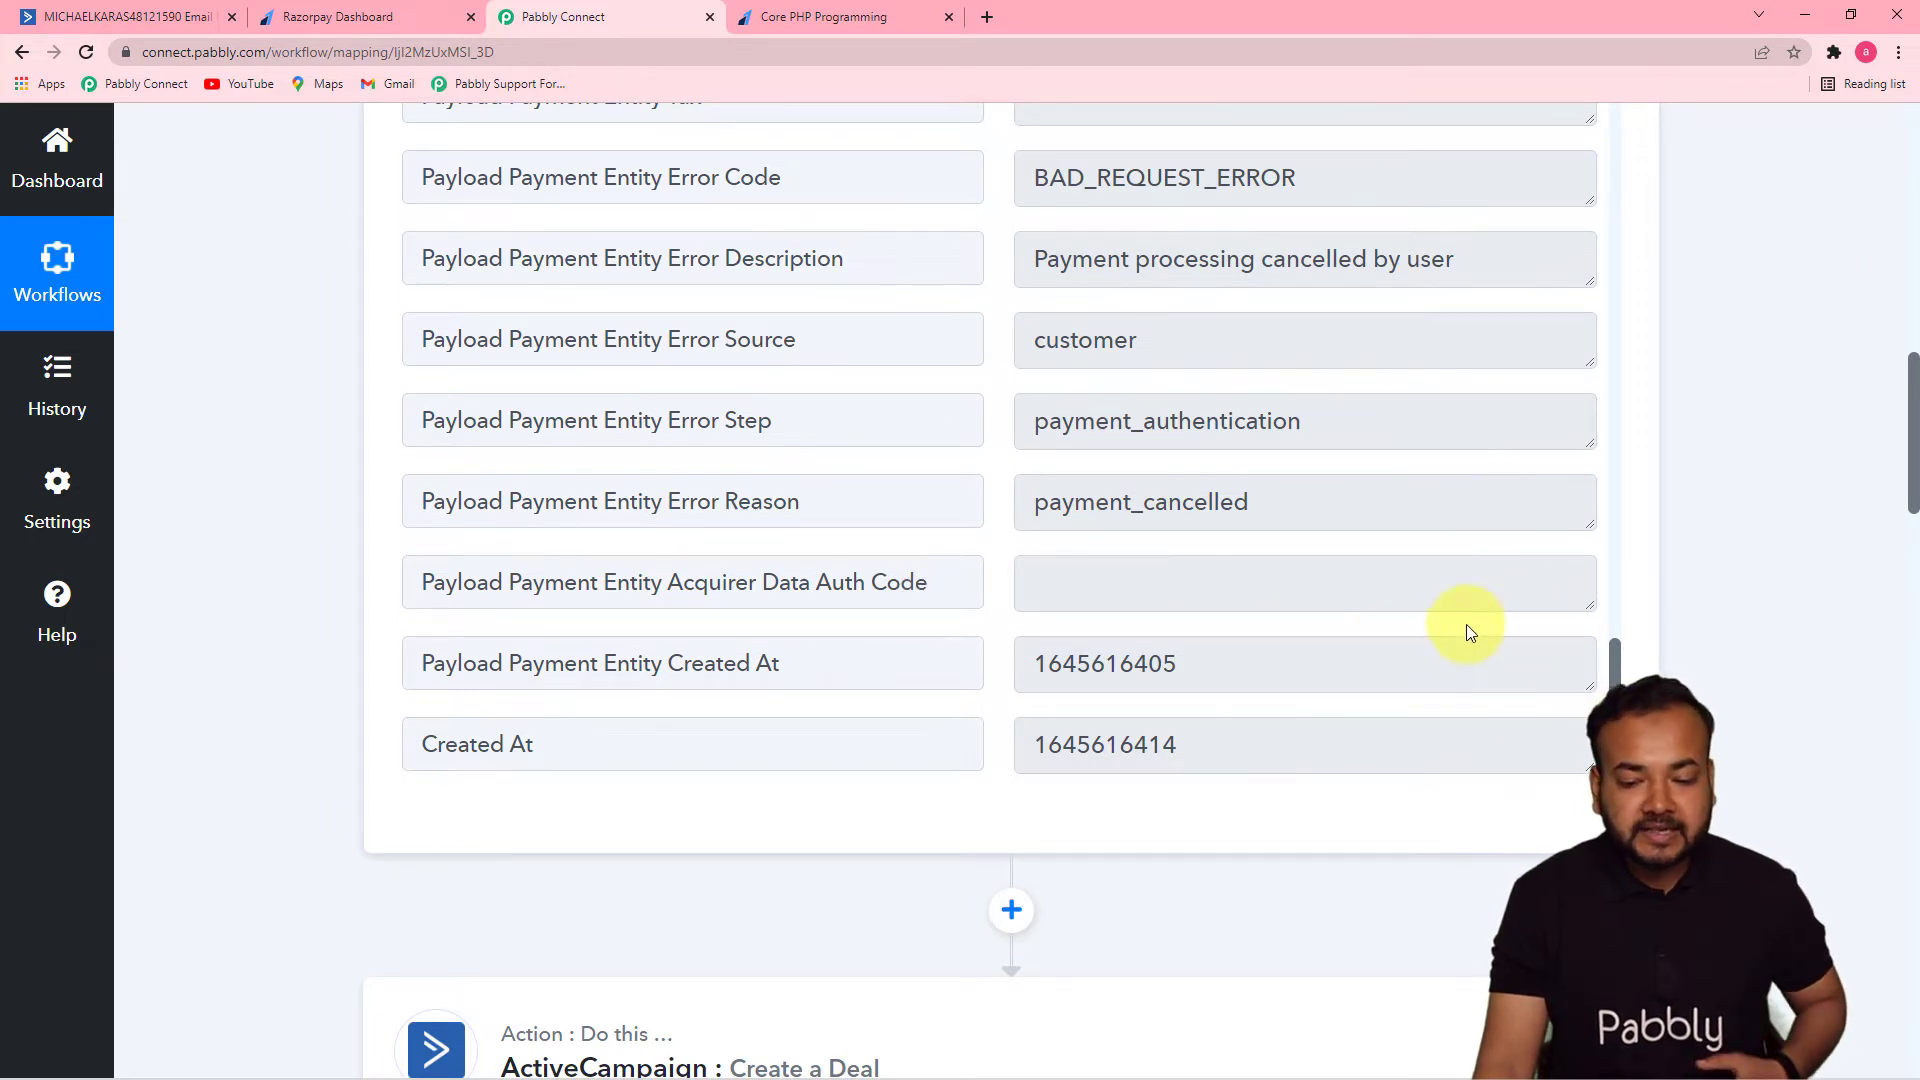
left_click_drag(1912, 472, 1851, 686)
Map the deal Title to the Razorpay Payment Failed 'Event : payment.failed' value.
left_click(743, 440)
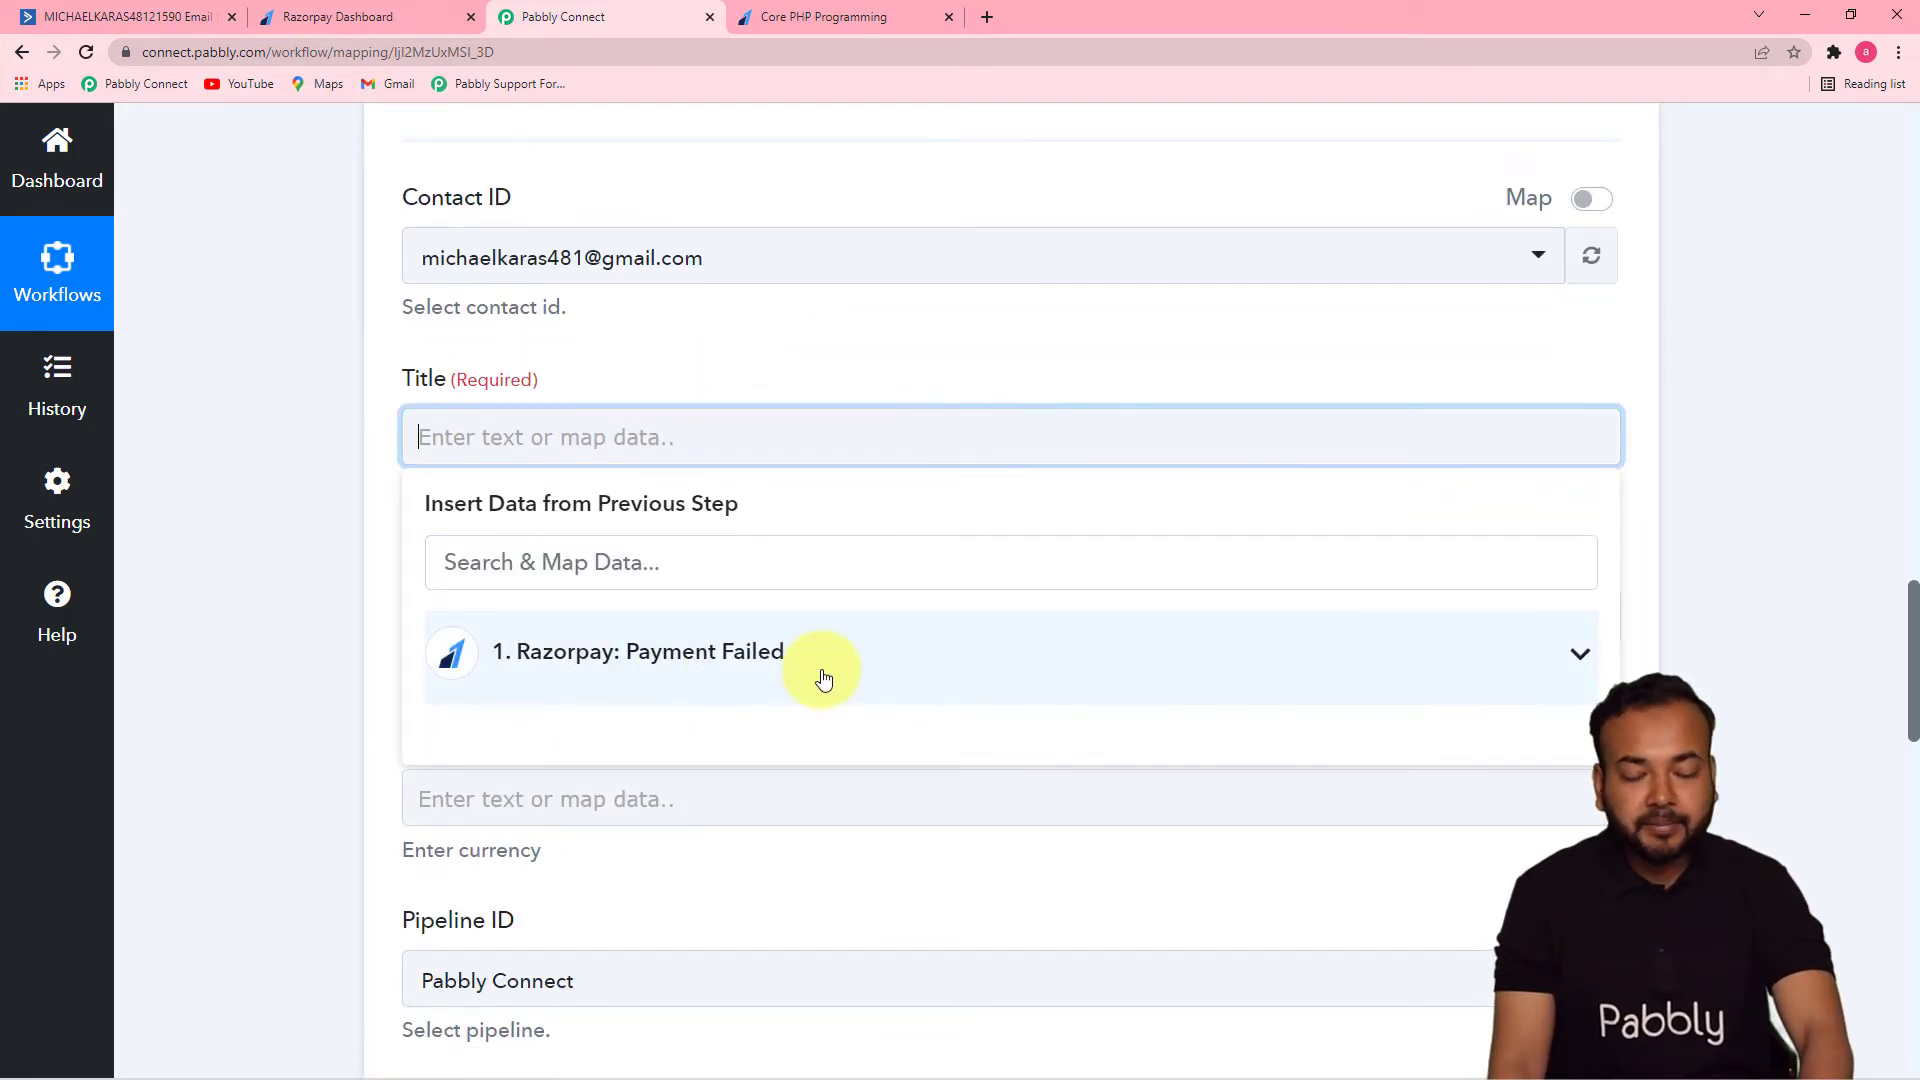
left_click(727, 655)
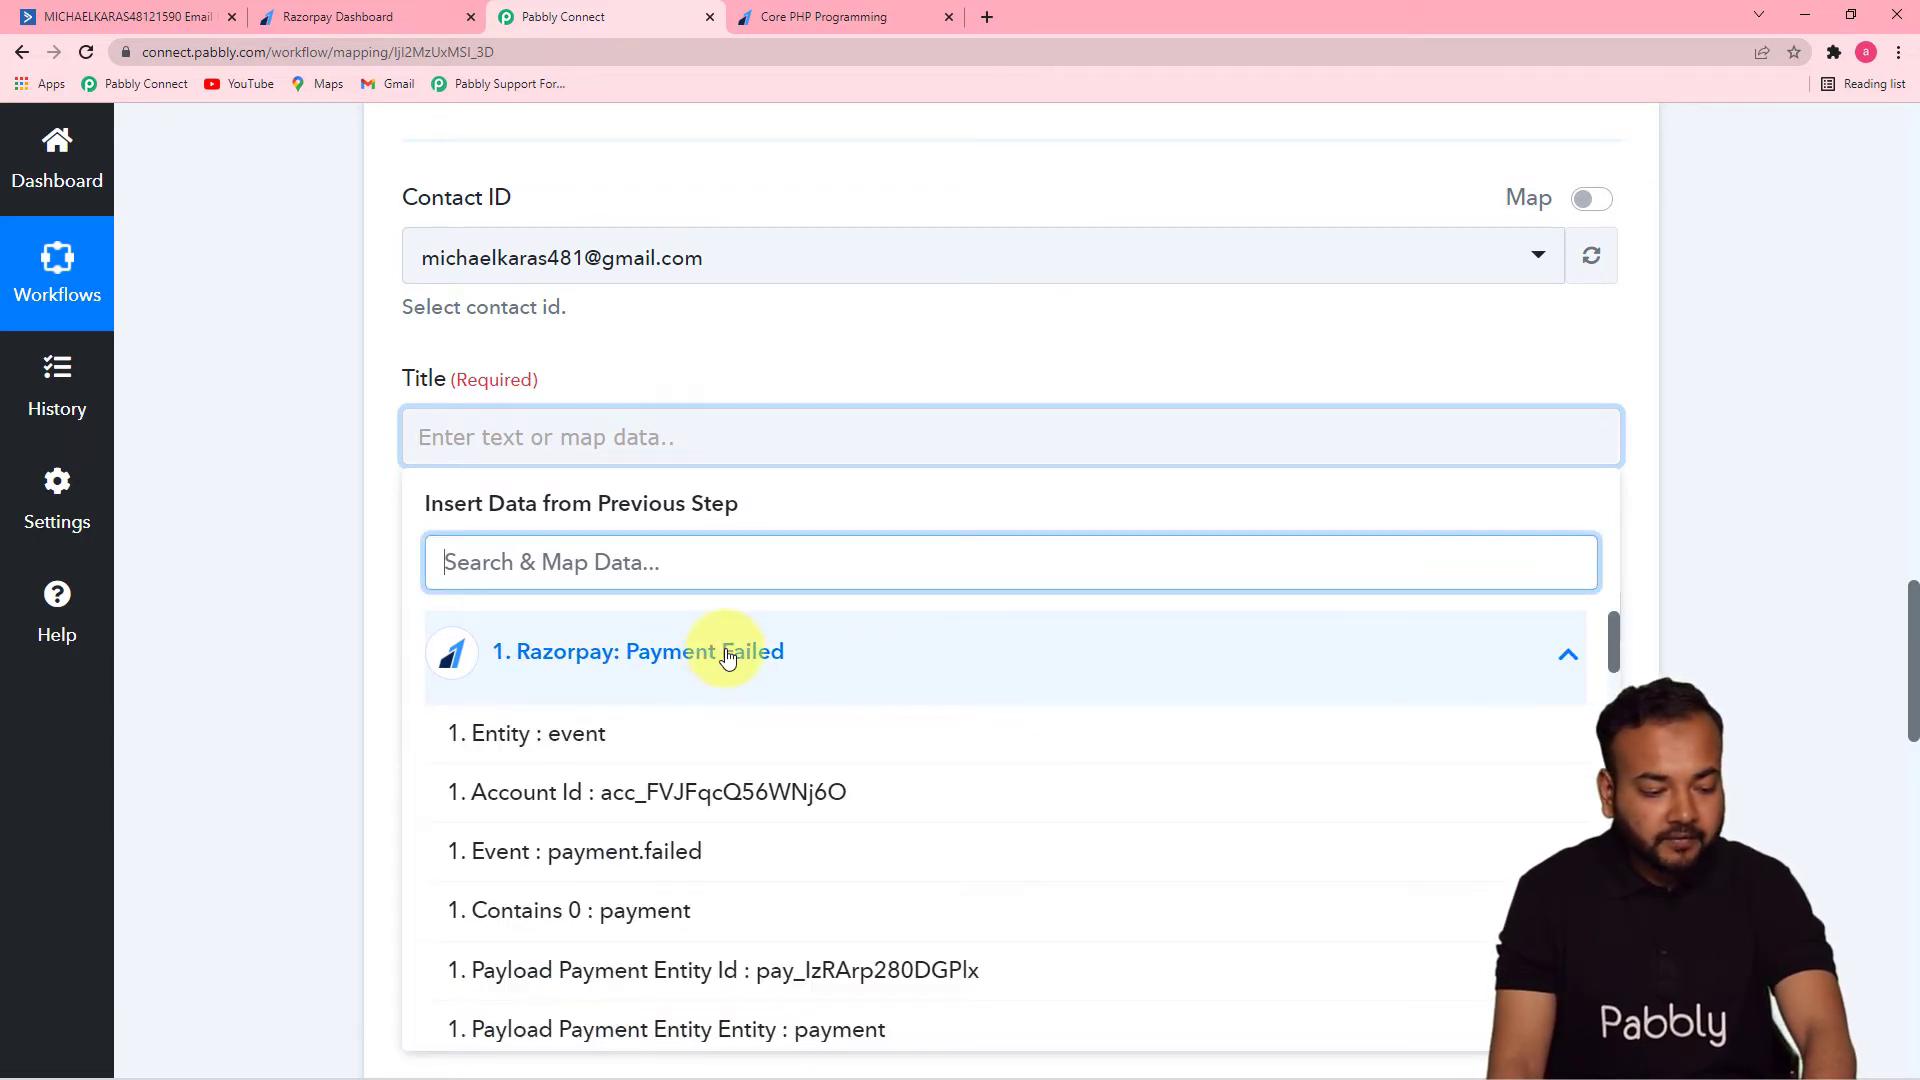
left_click(1614, 656)
left_click_drag(1612, 654, 1612, 708)
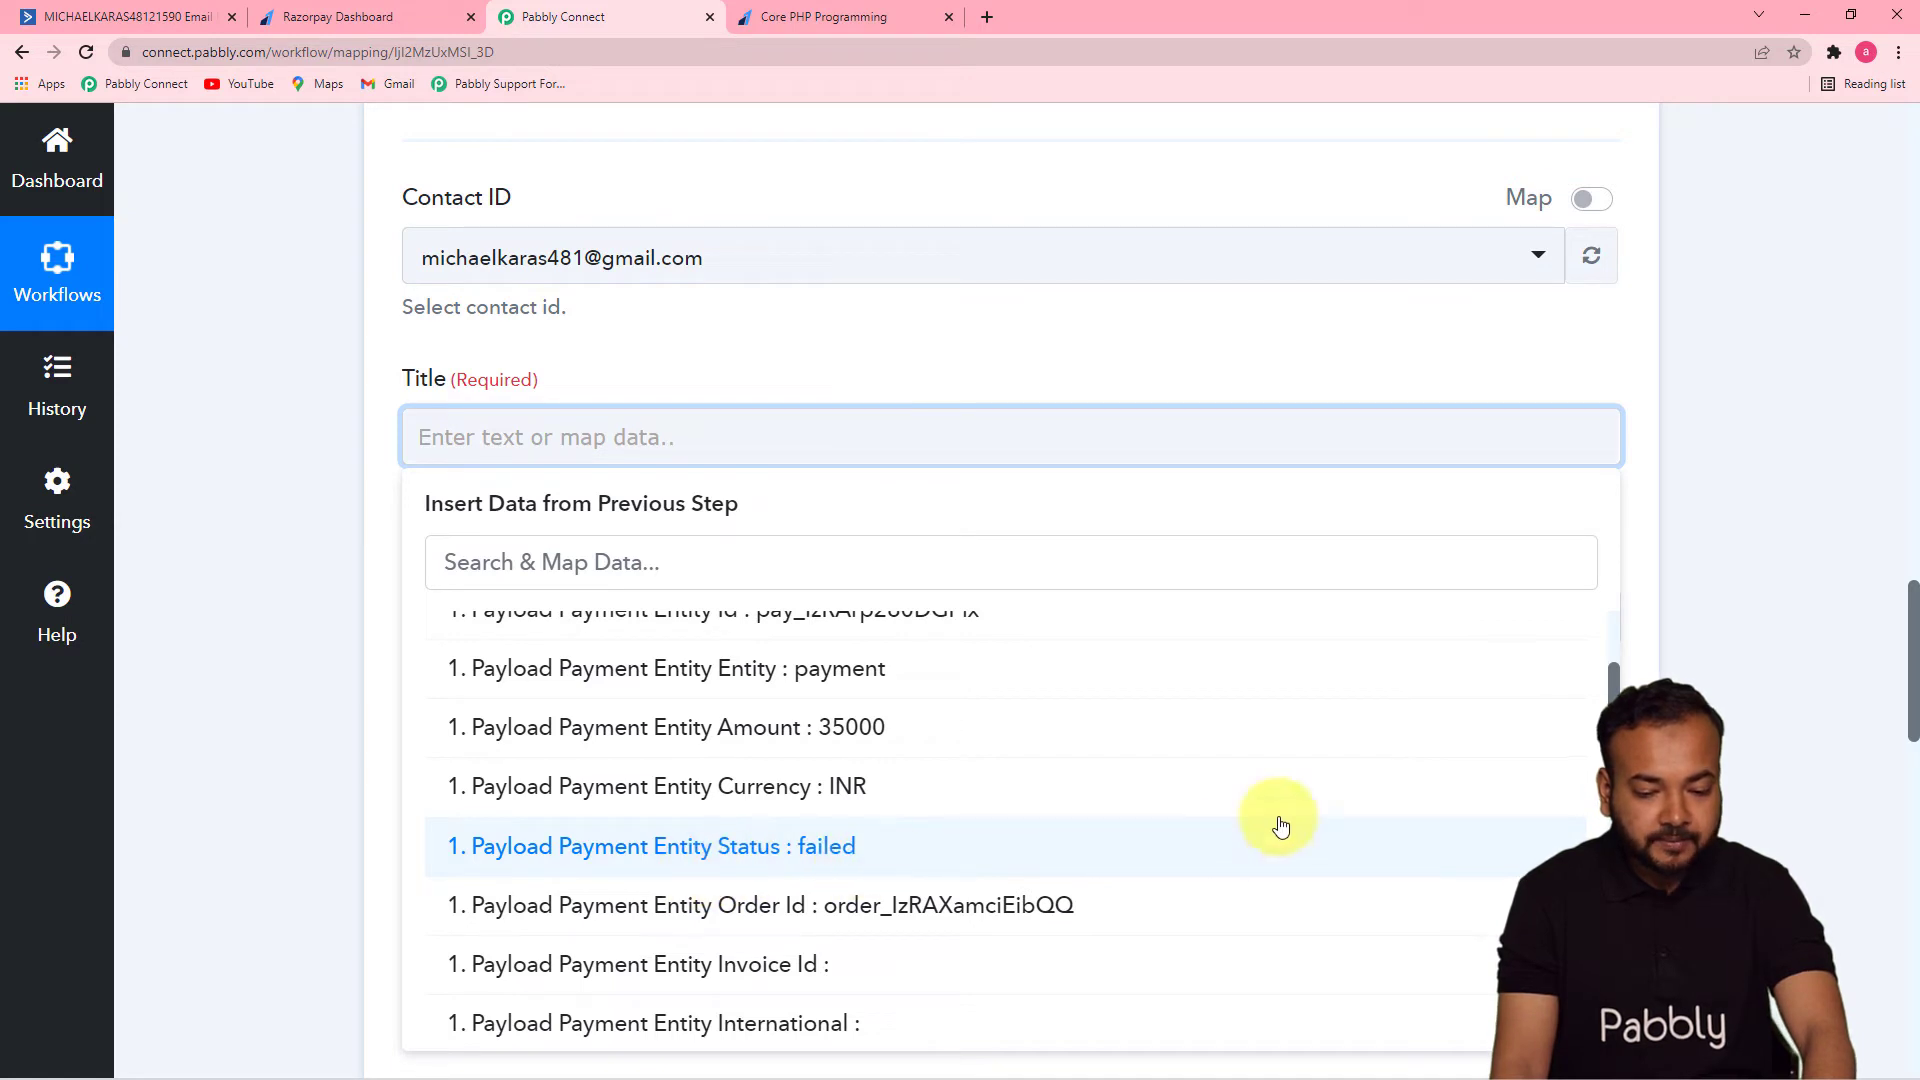
left_click_drag(1612, 708, 1618, 658)
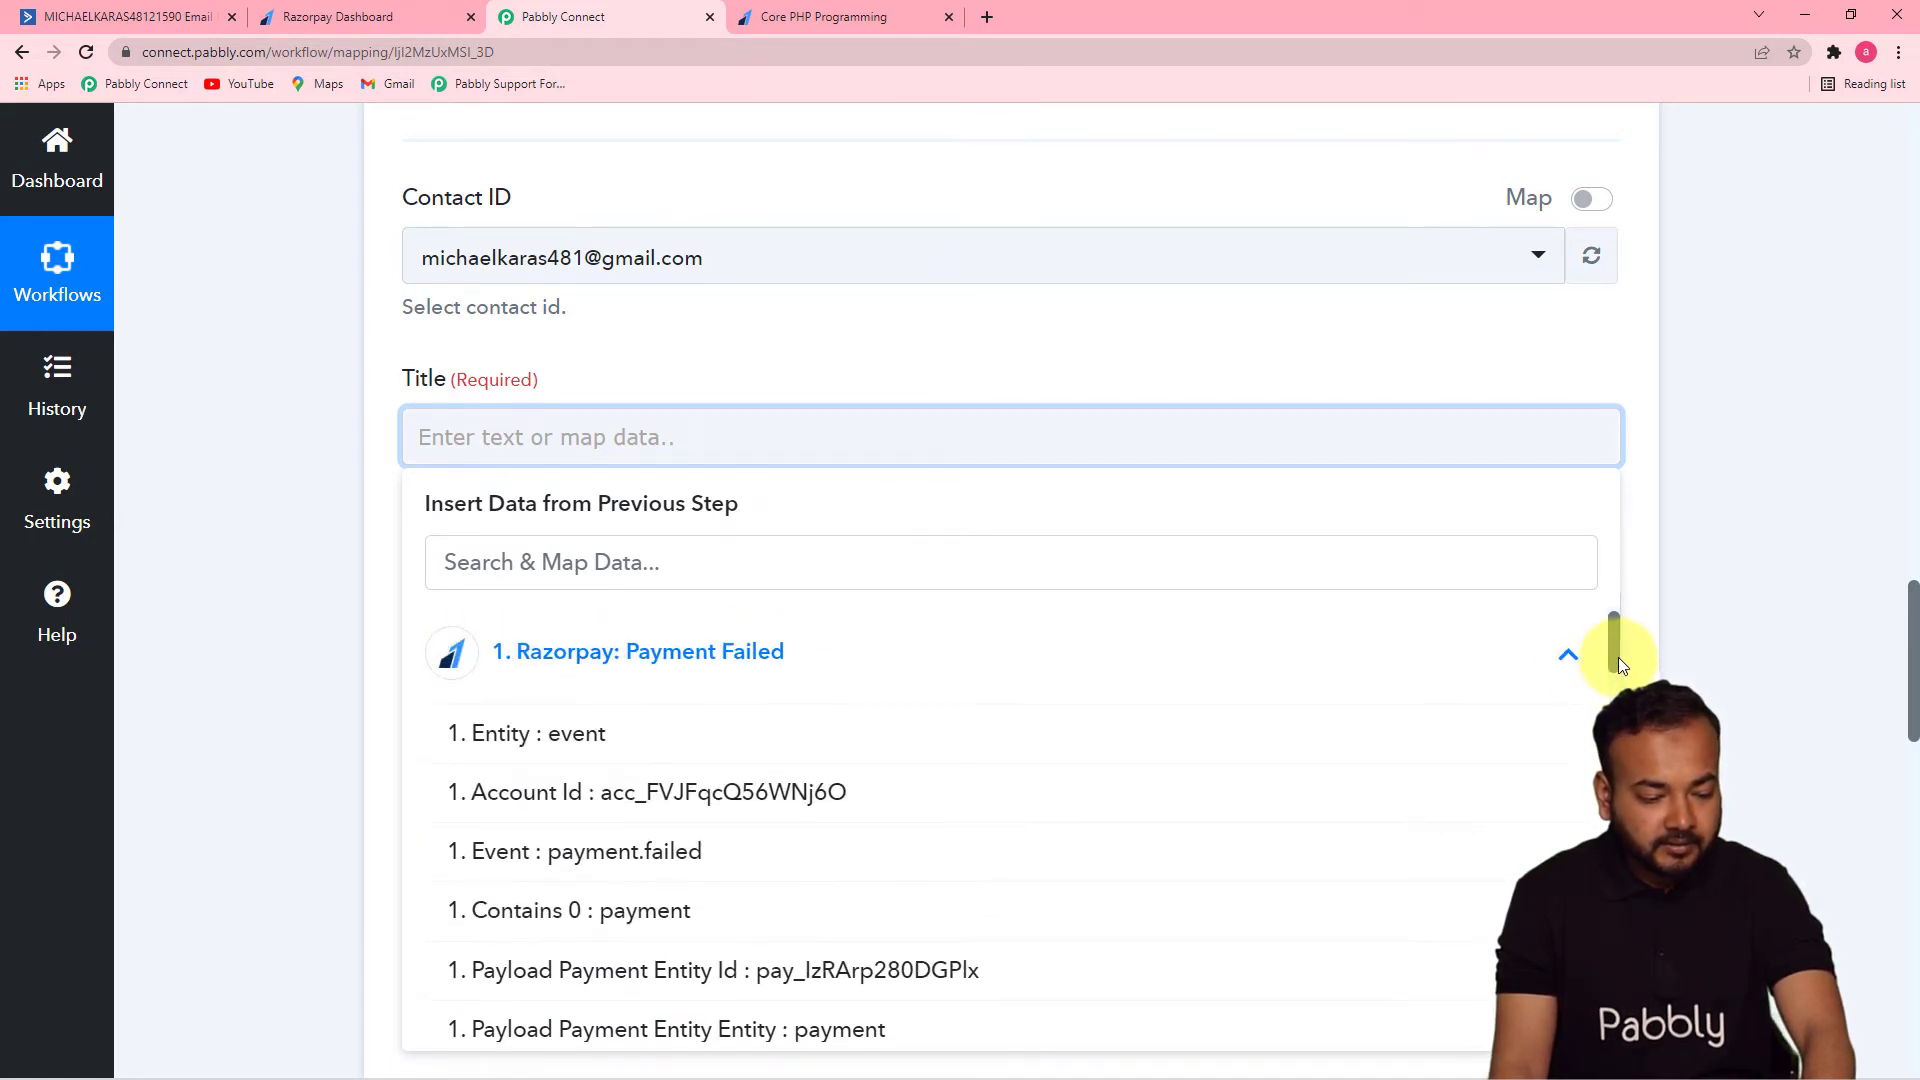
left_click(677, 866)
left_click(321, 686)
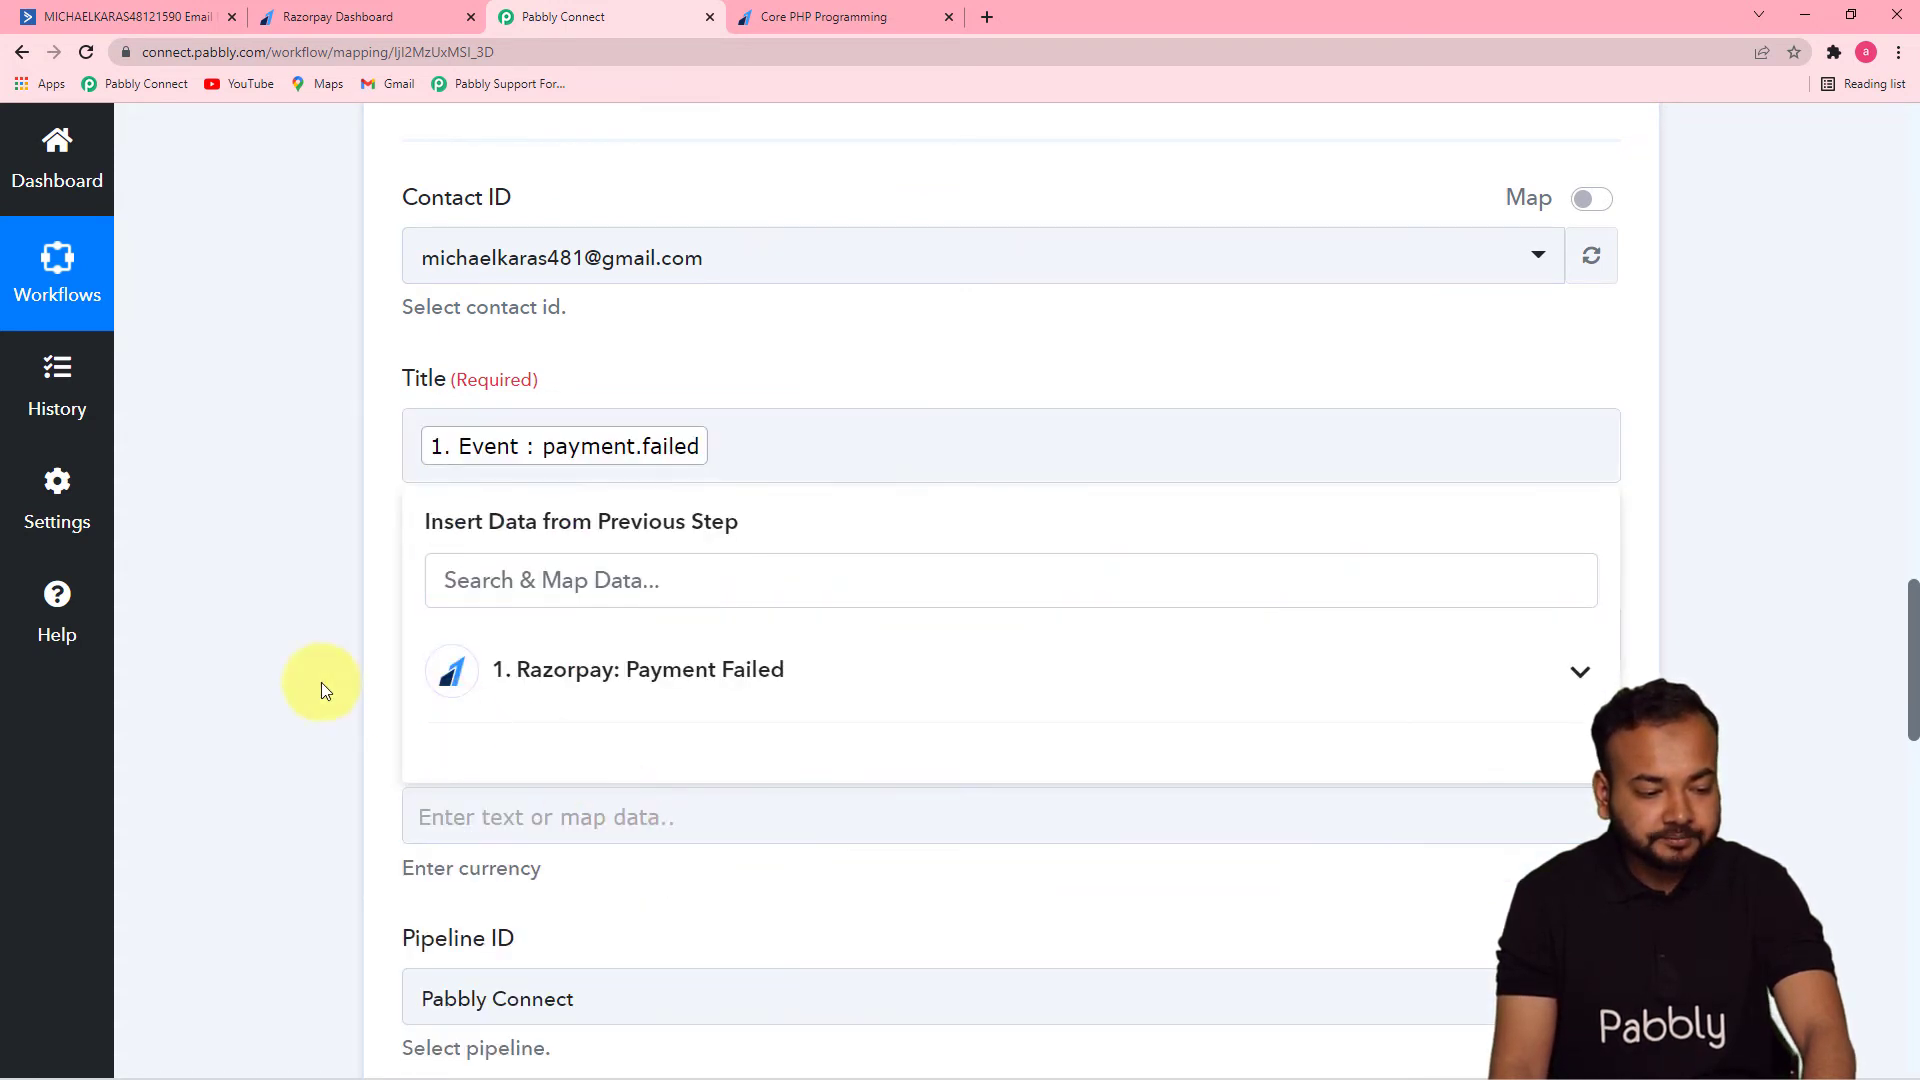
left_click_drag(1903, 643, 1898, 716)
Fill the deal Description with the payment entity and failed status fields.
left_click(1011, 206)
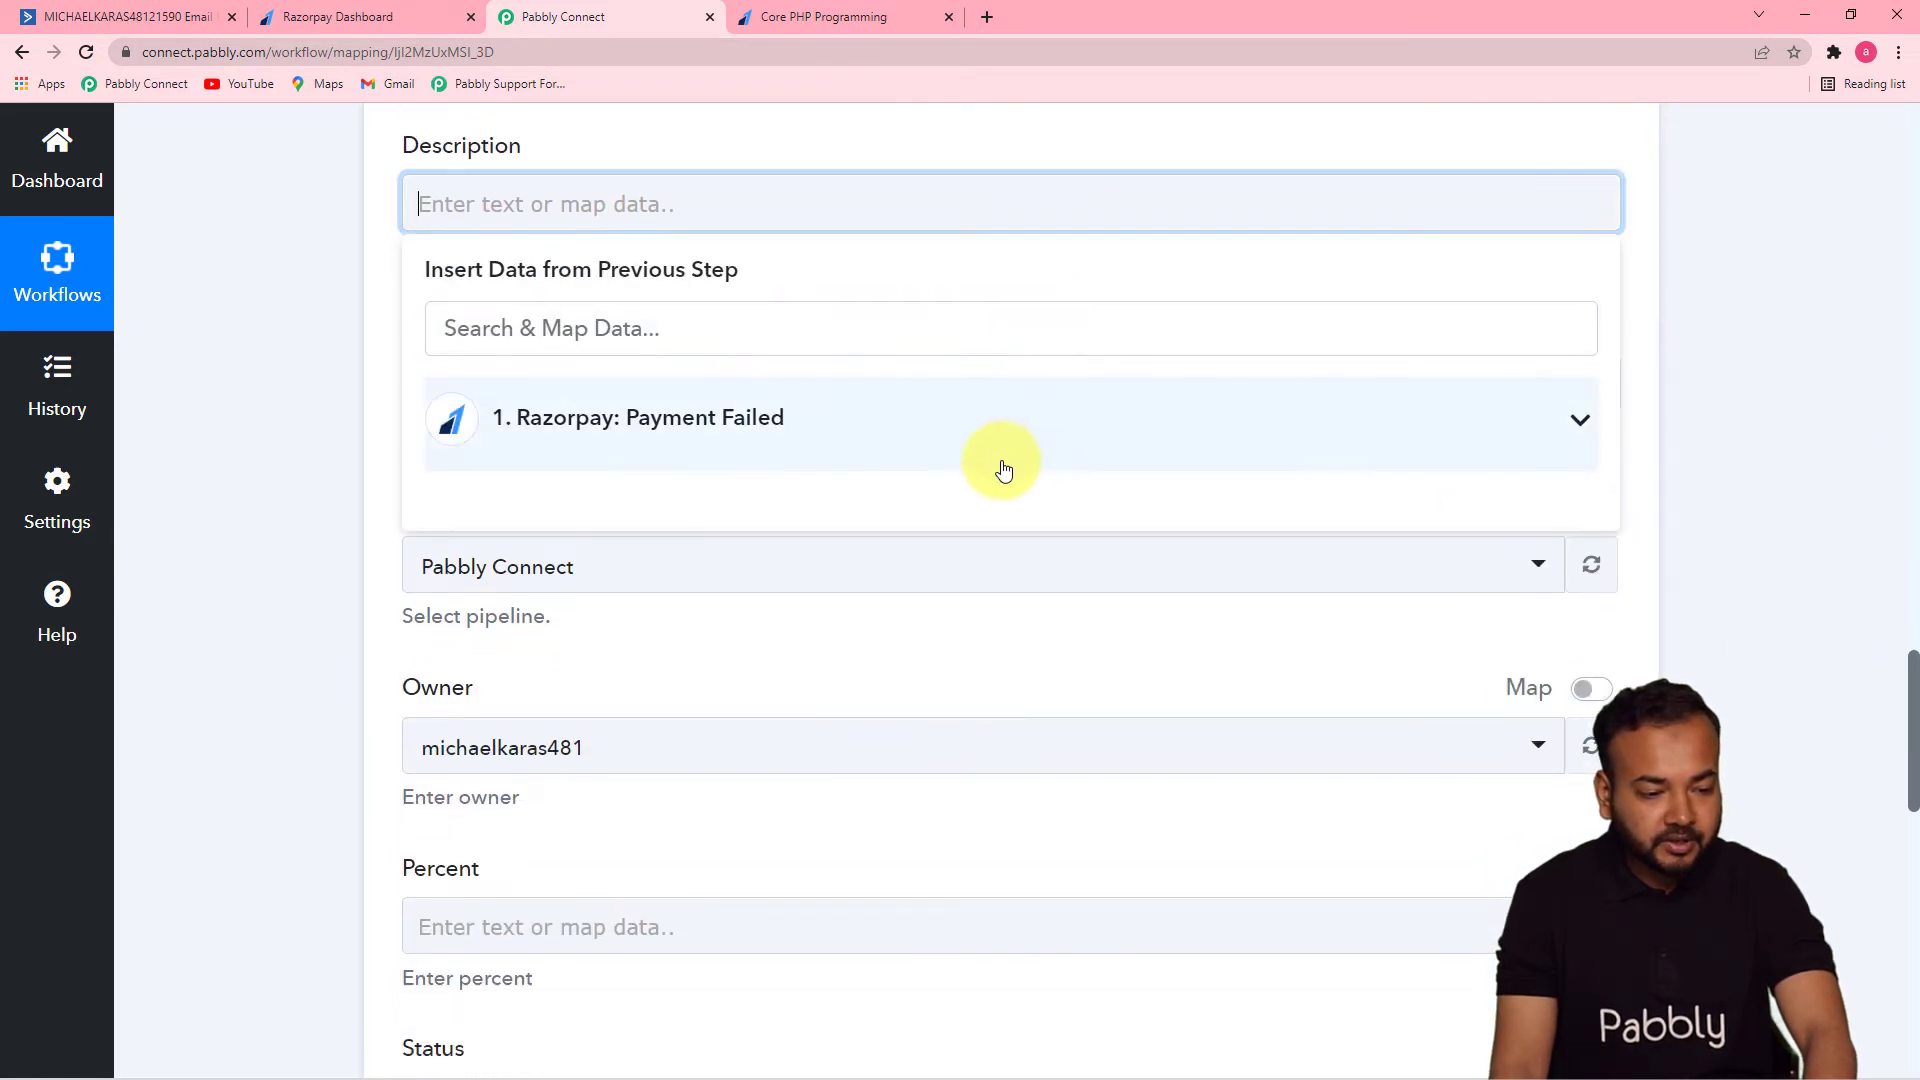
left_click(995, 456)
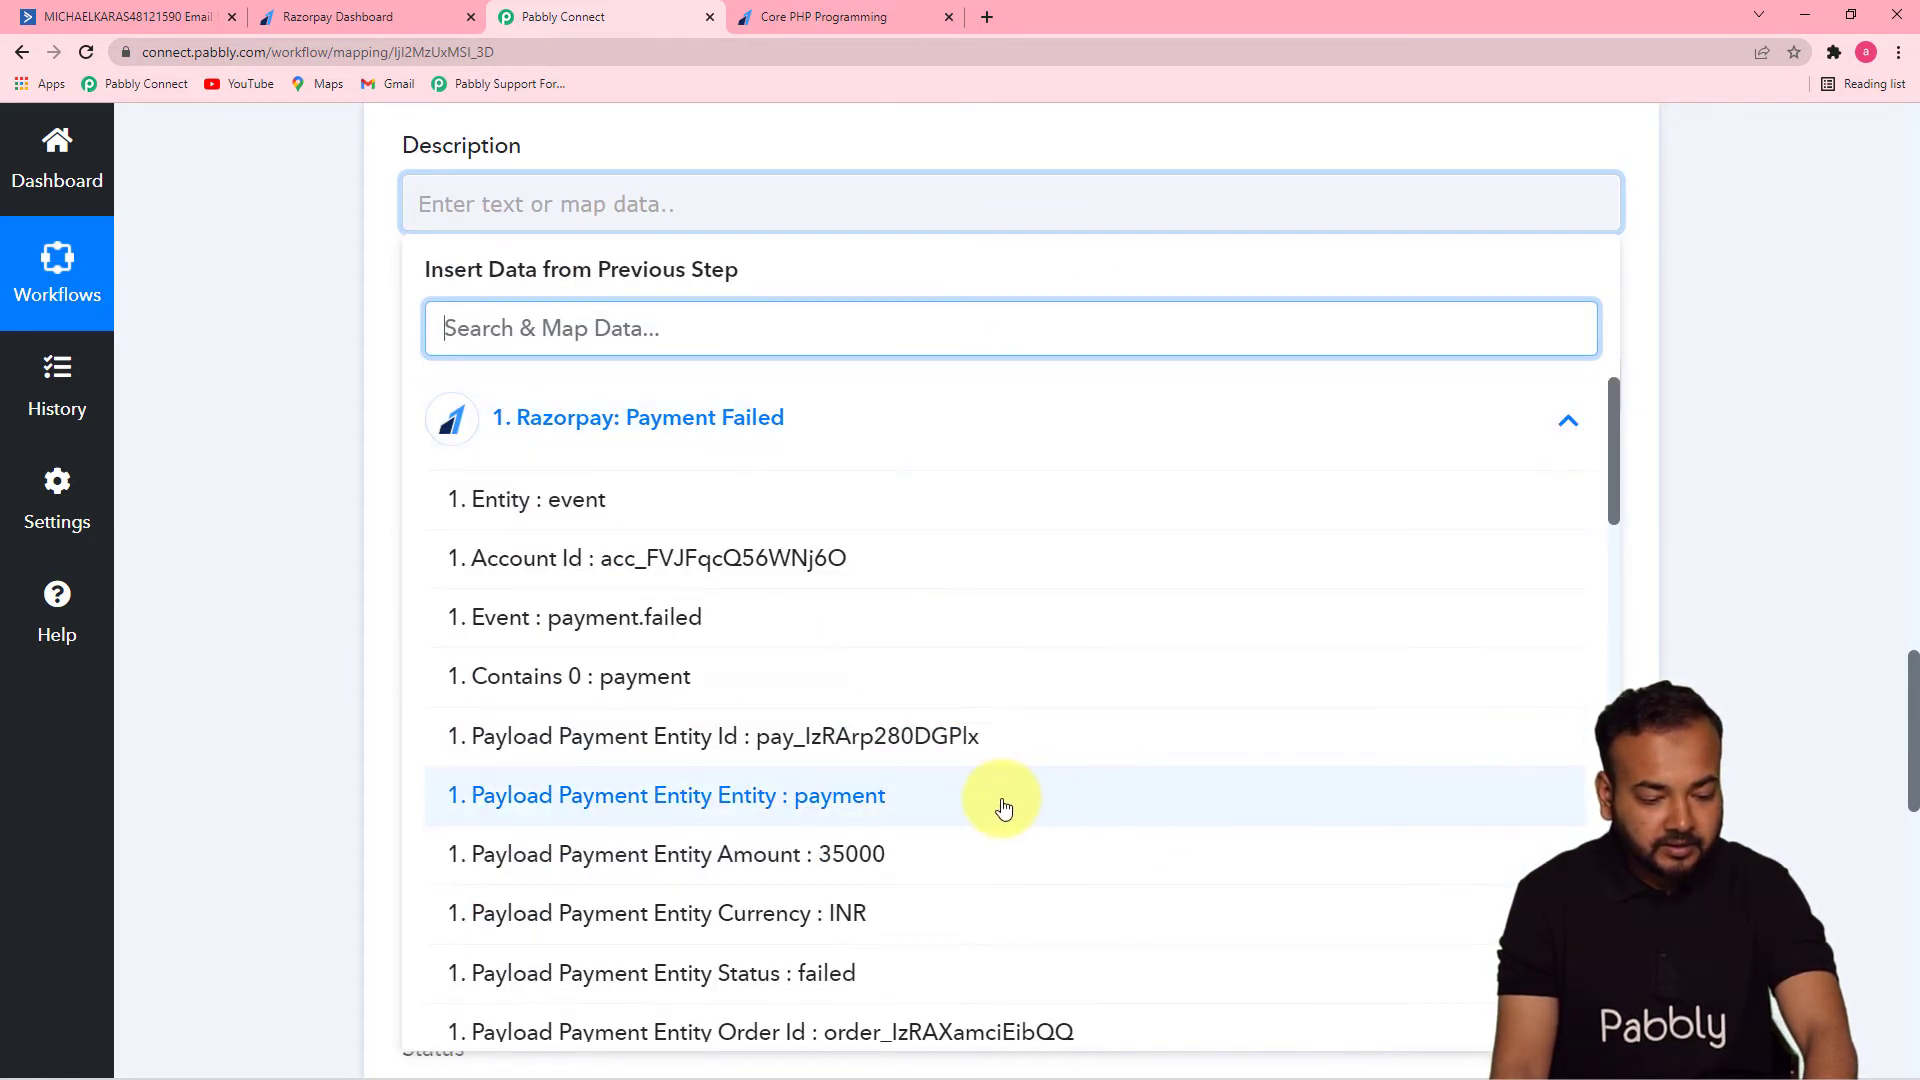
left_click(1007, 808)
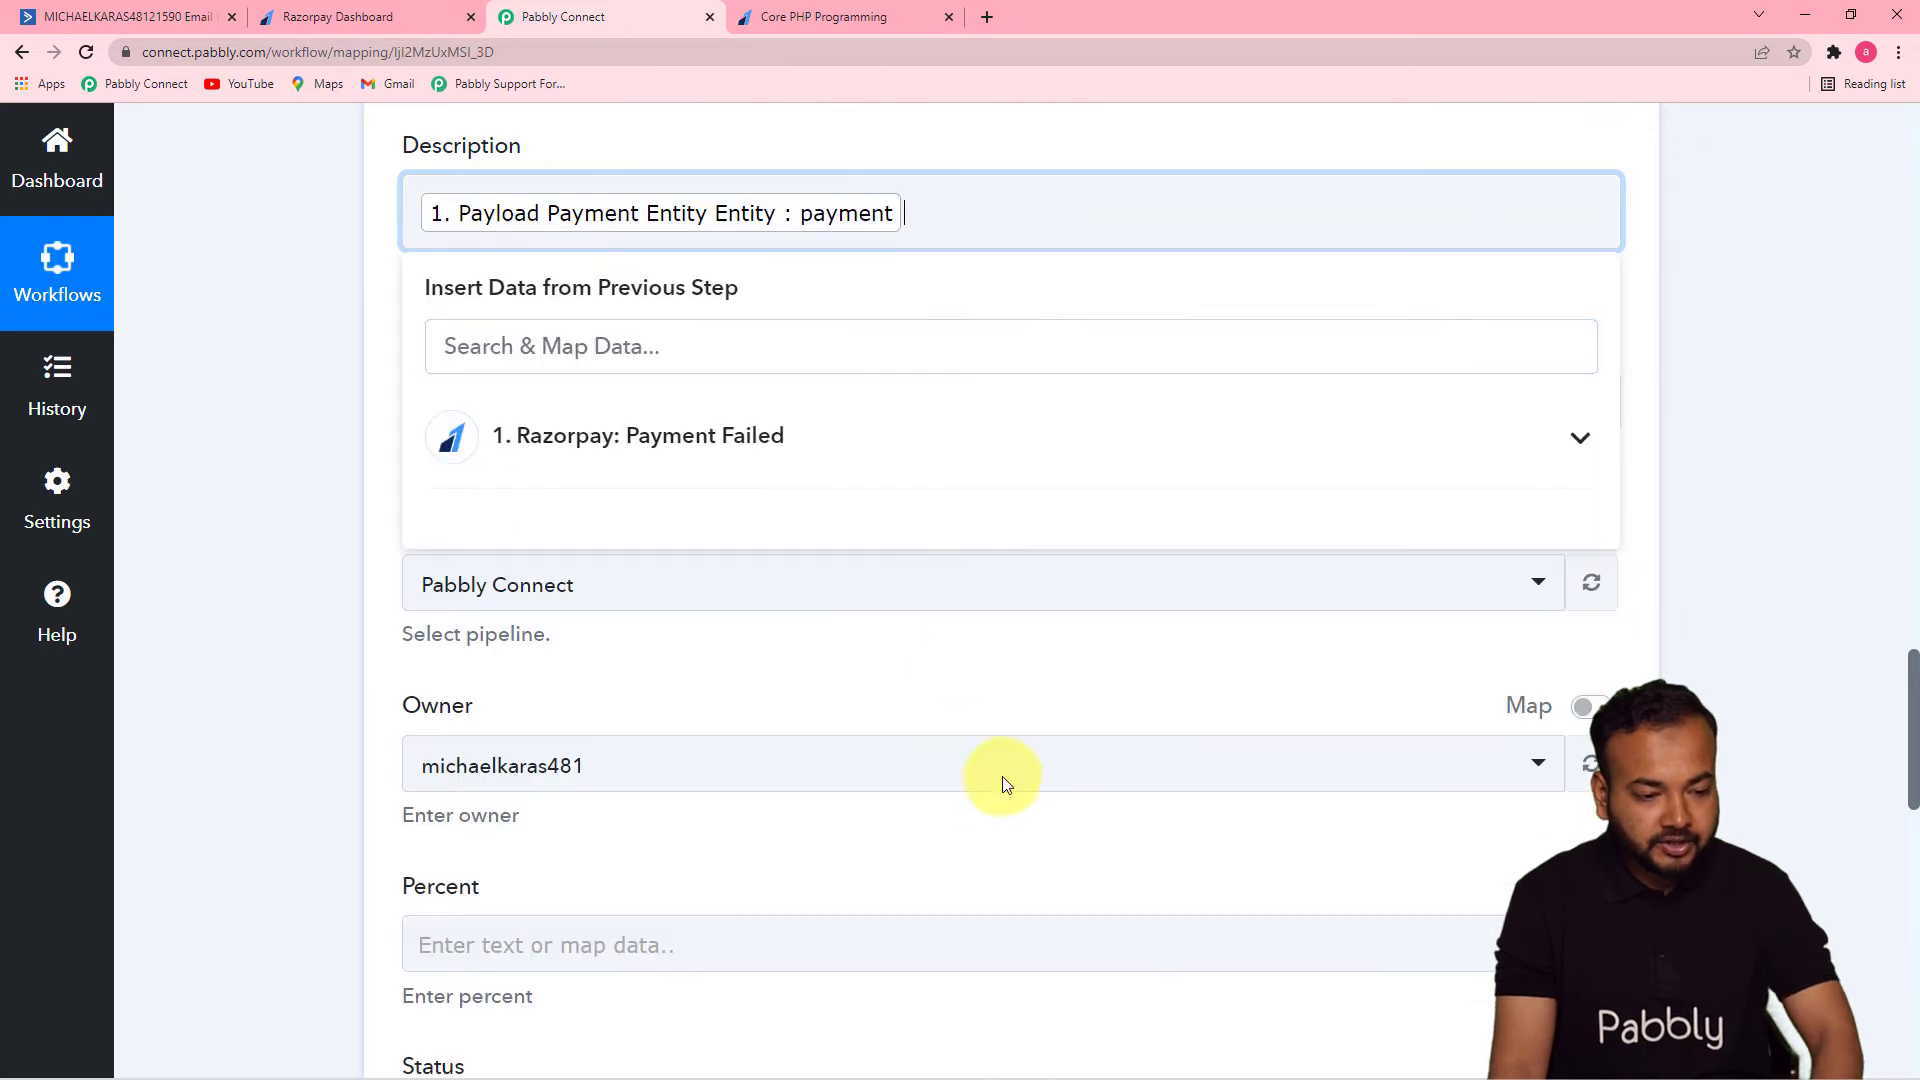
left_click(810, 464)
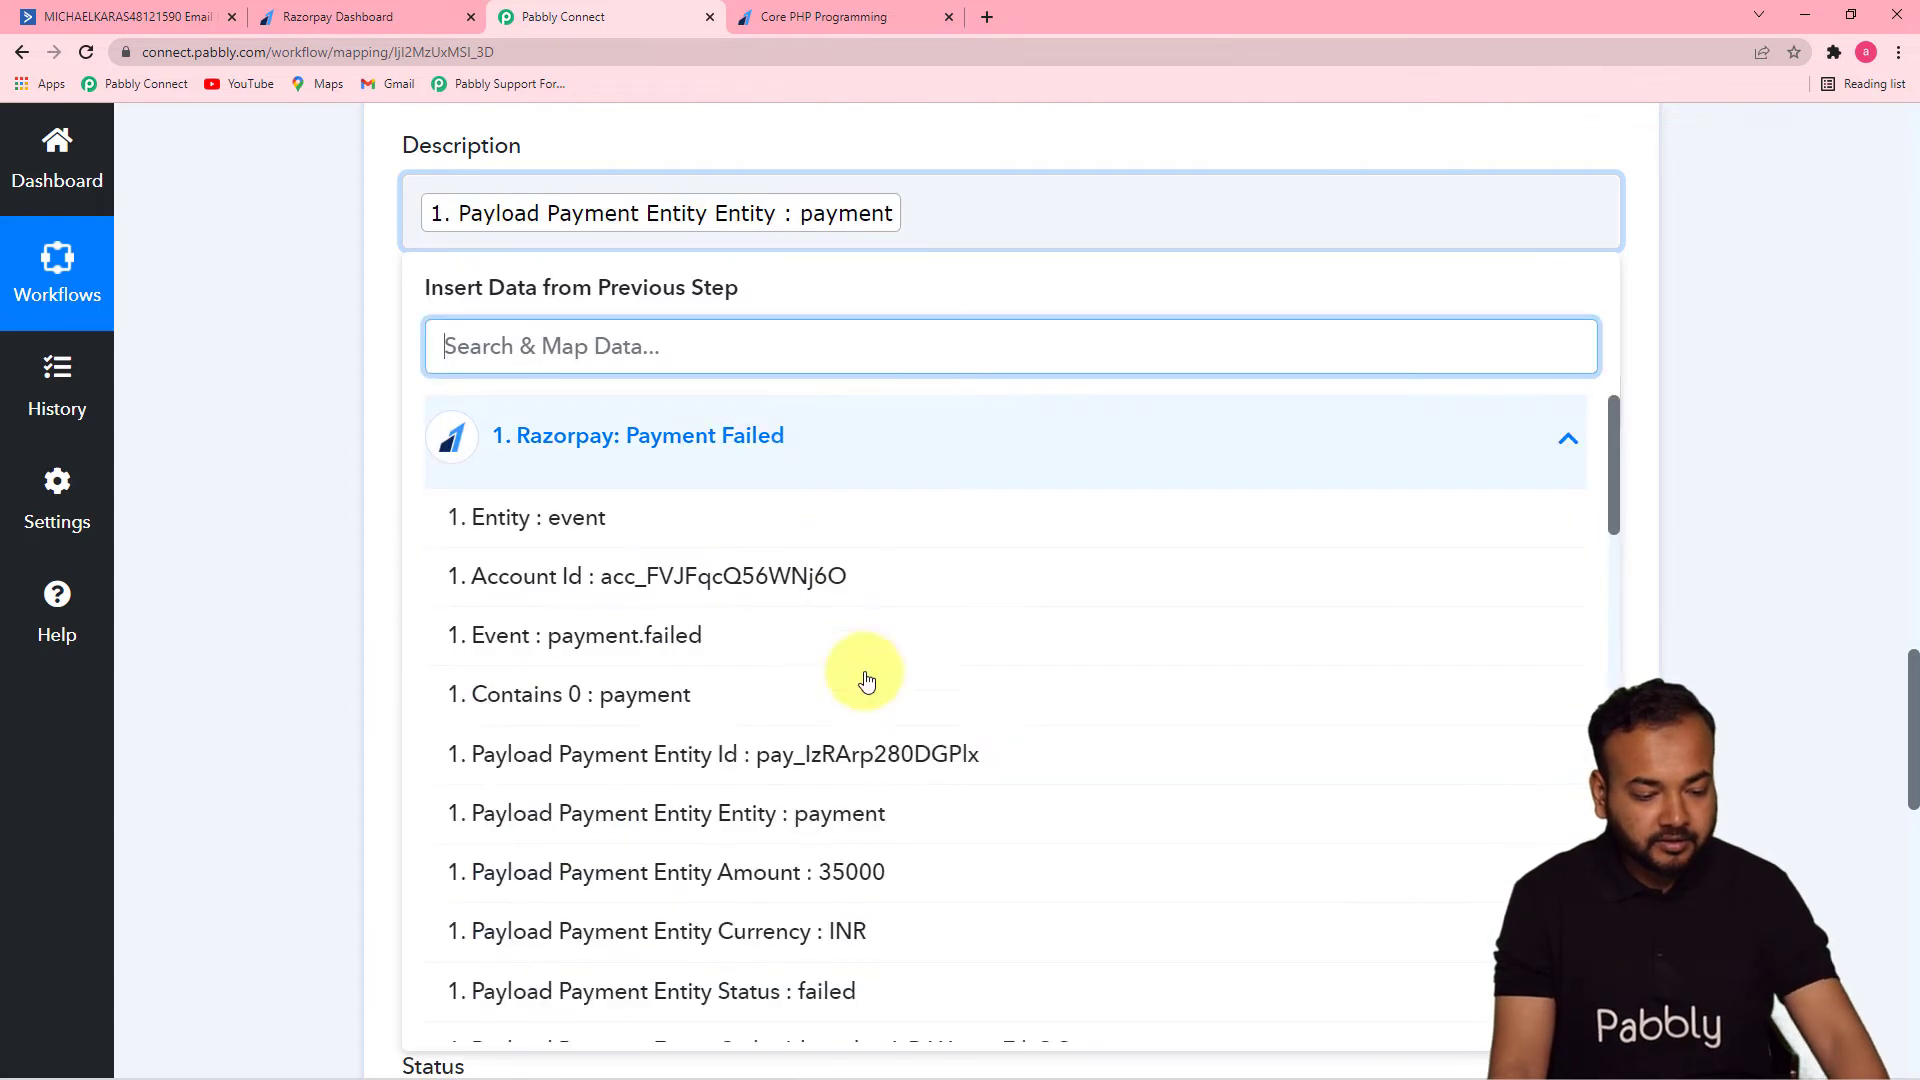
left_click(934, 986)
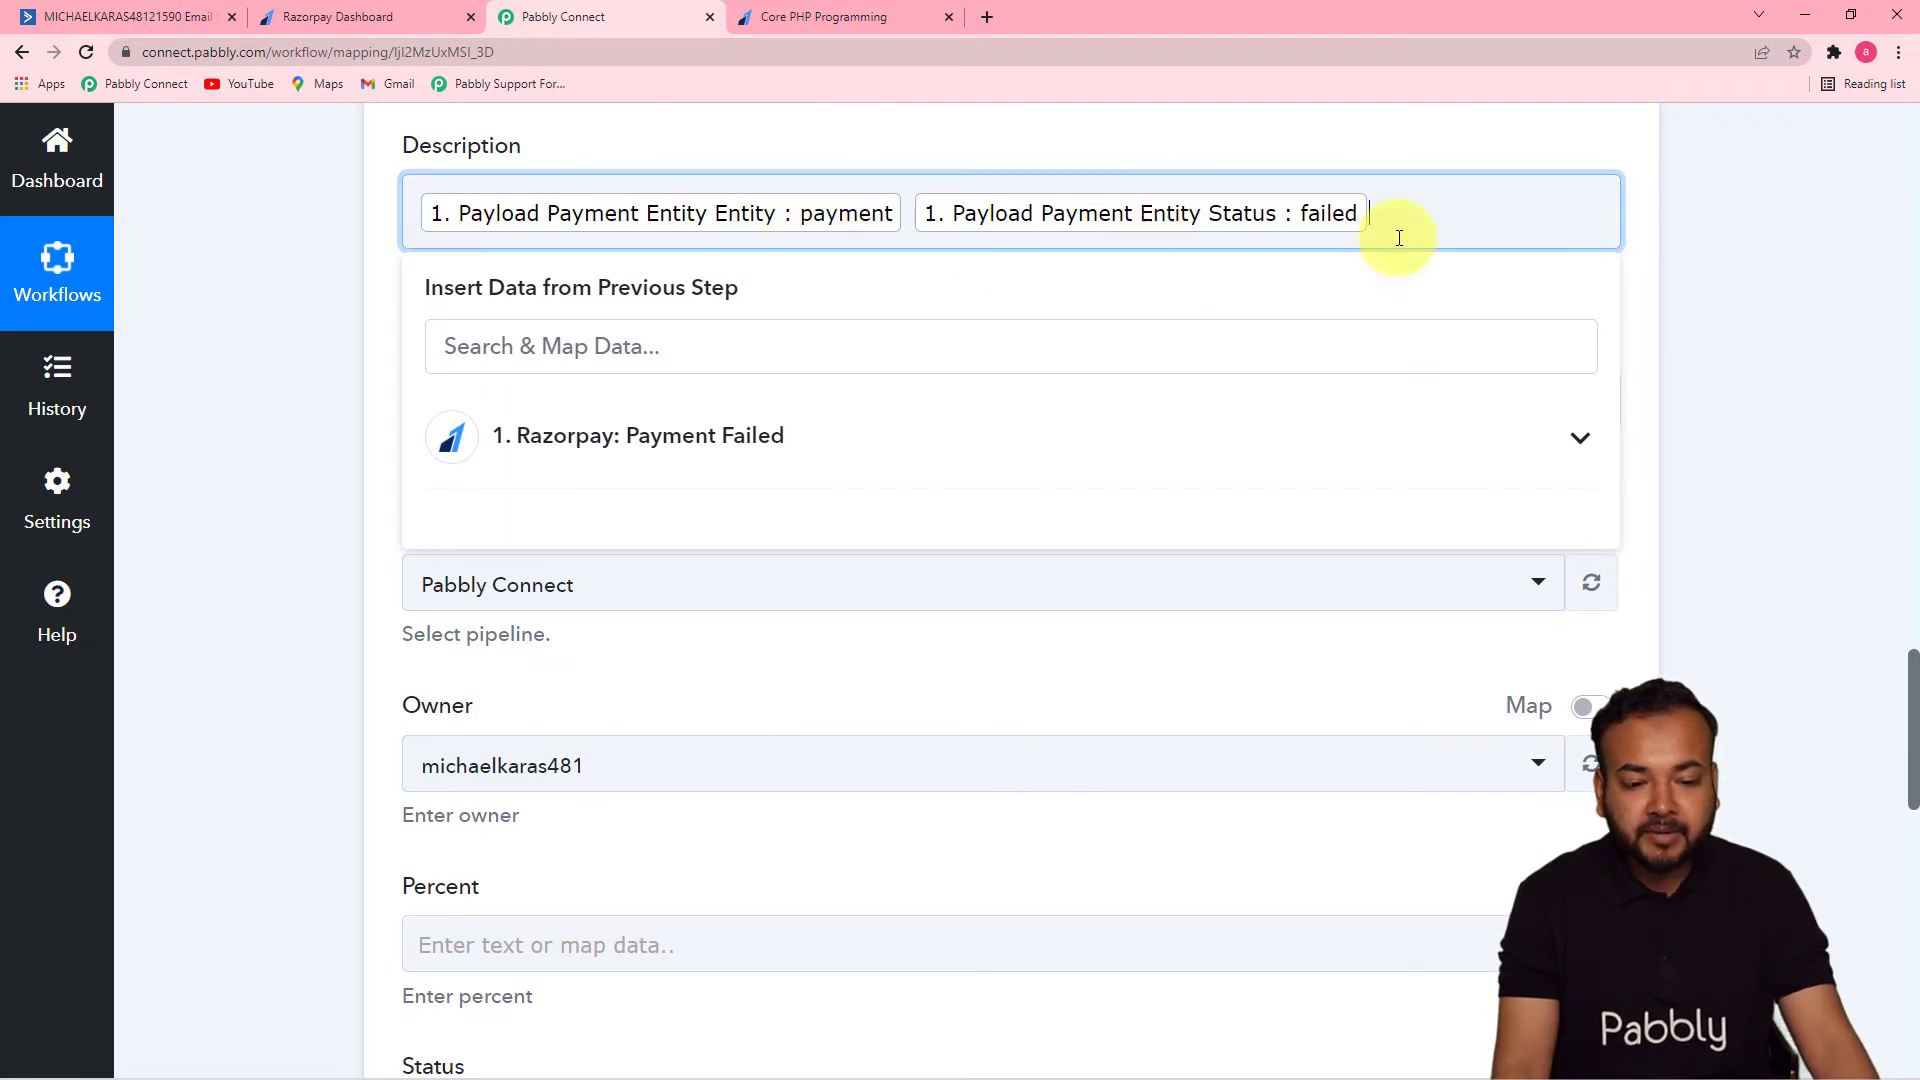
left_click(1757, 321)
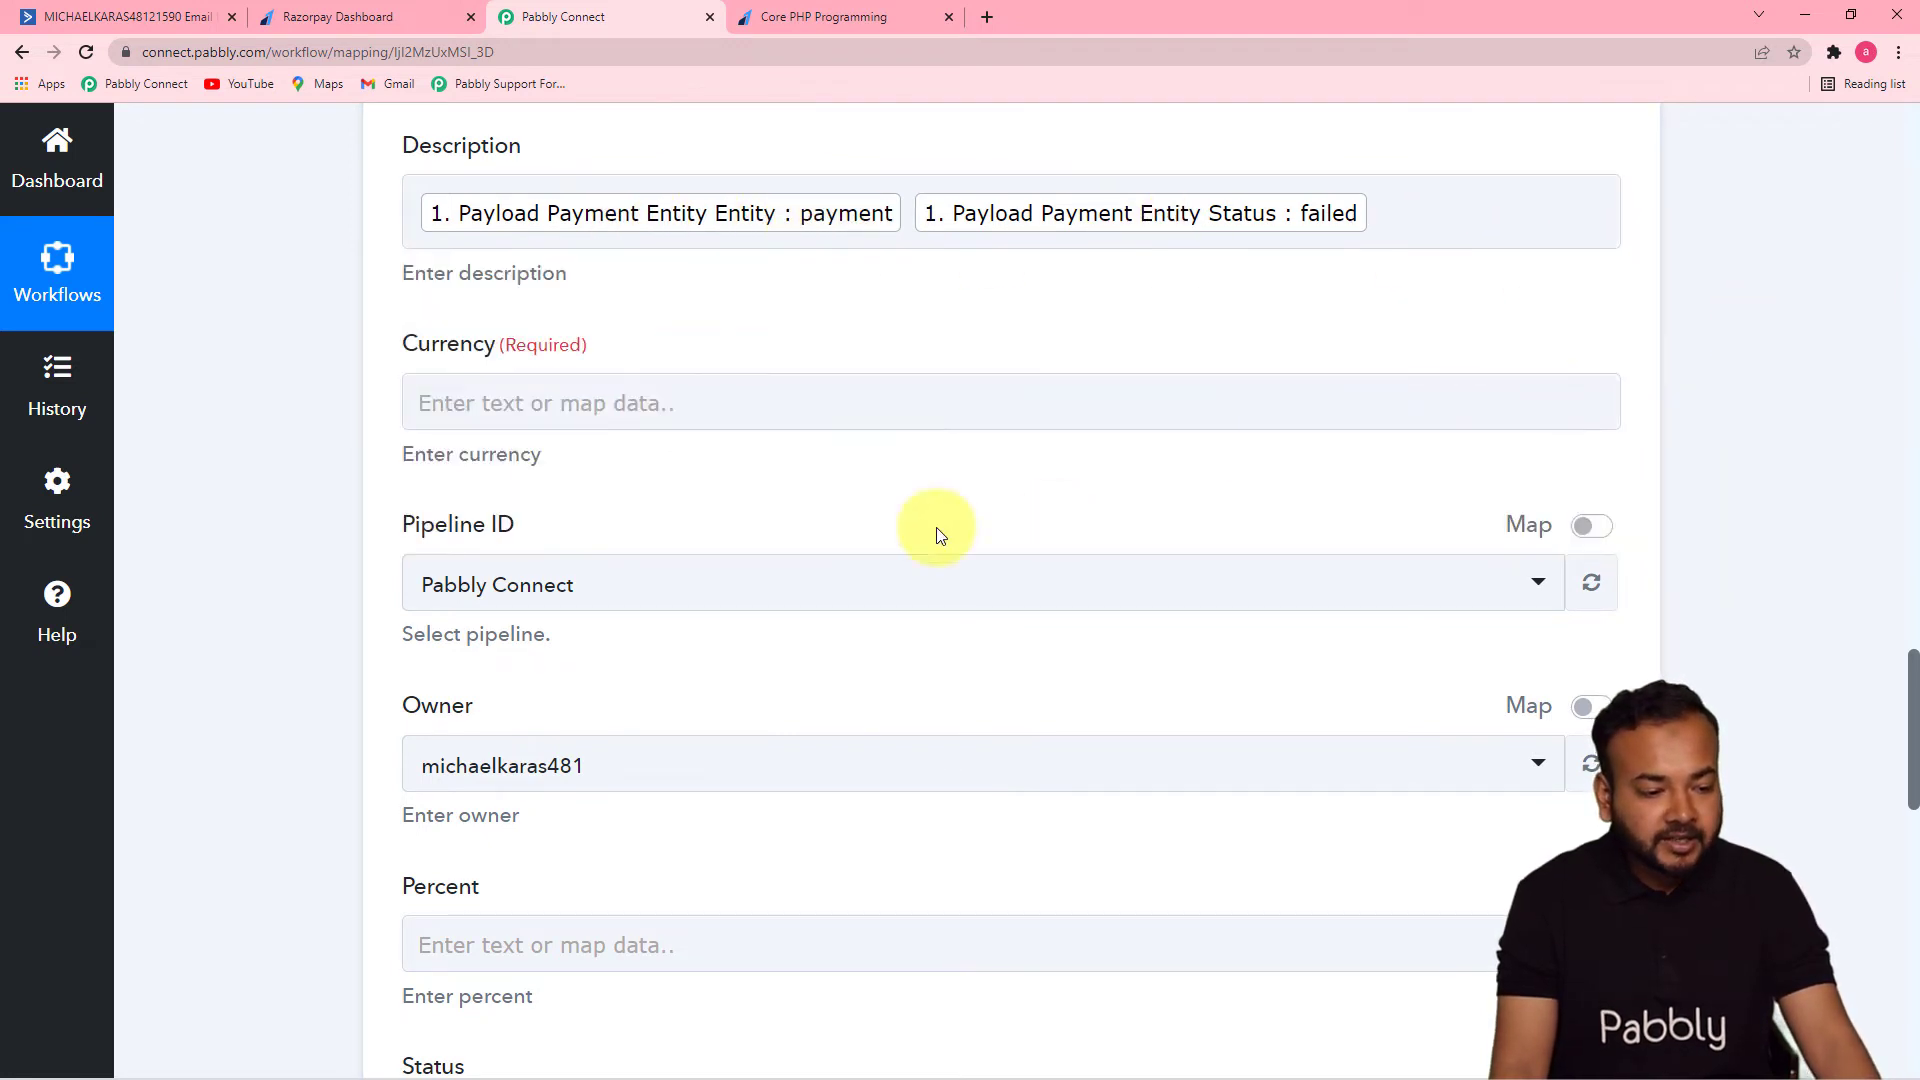
Map Currency to the payment currency INR and keep Pabbly Connect as the pipeline.
left_click(718, 404)
left_click(1108, 650)
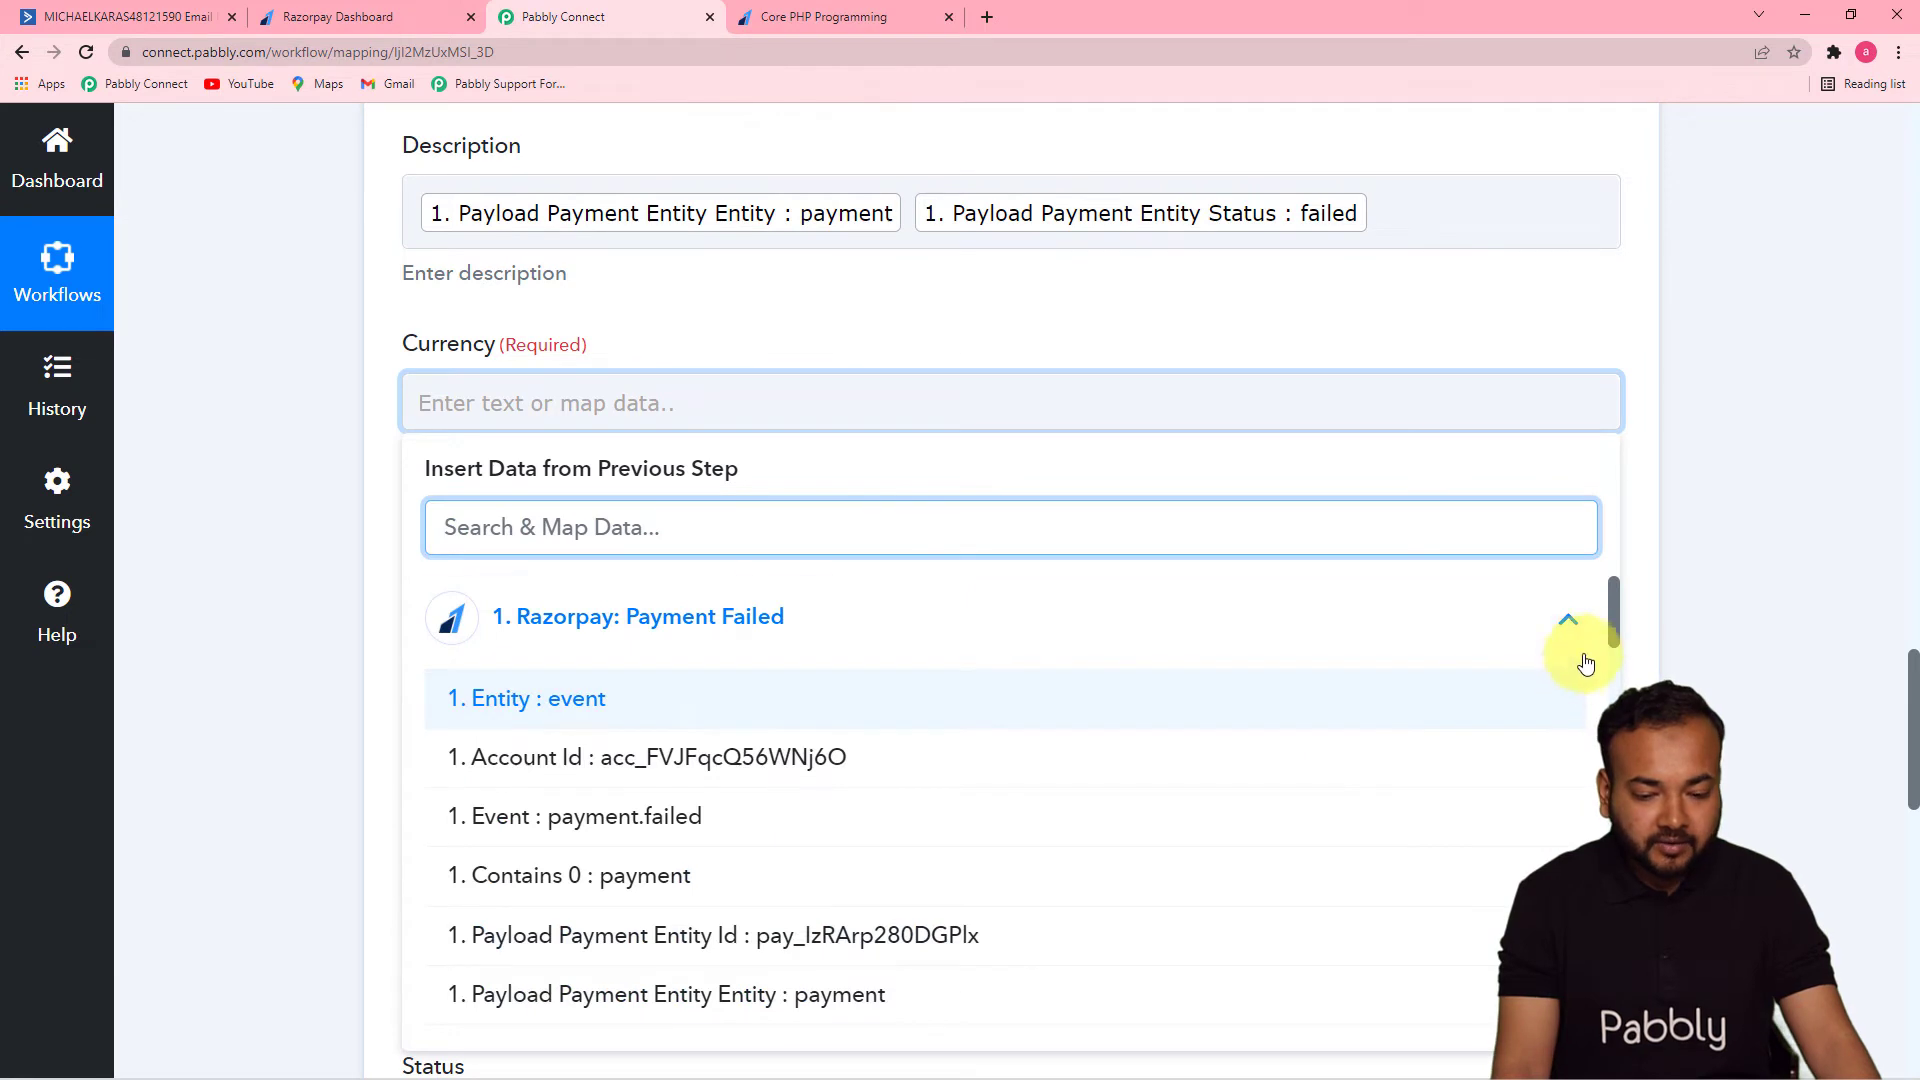
left_click_drag(1611, 630, 1616, 664)
scroll(1119, 750, "down", 2)
left_click(1110, 742)
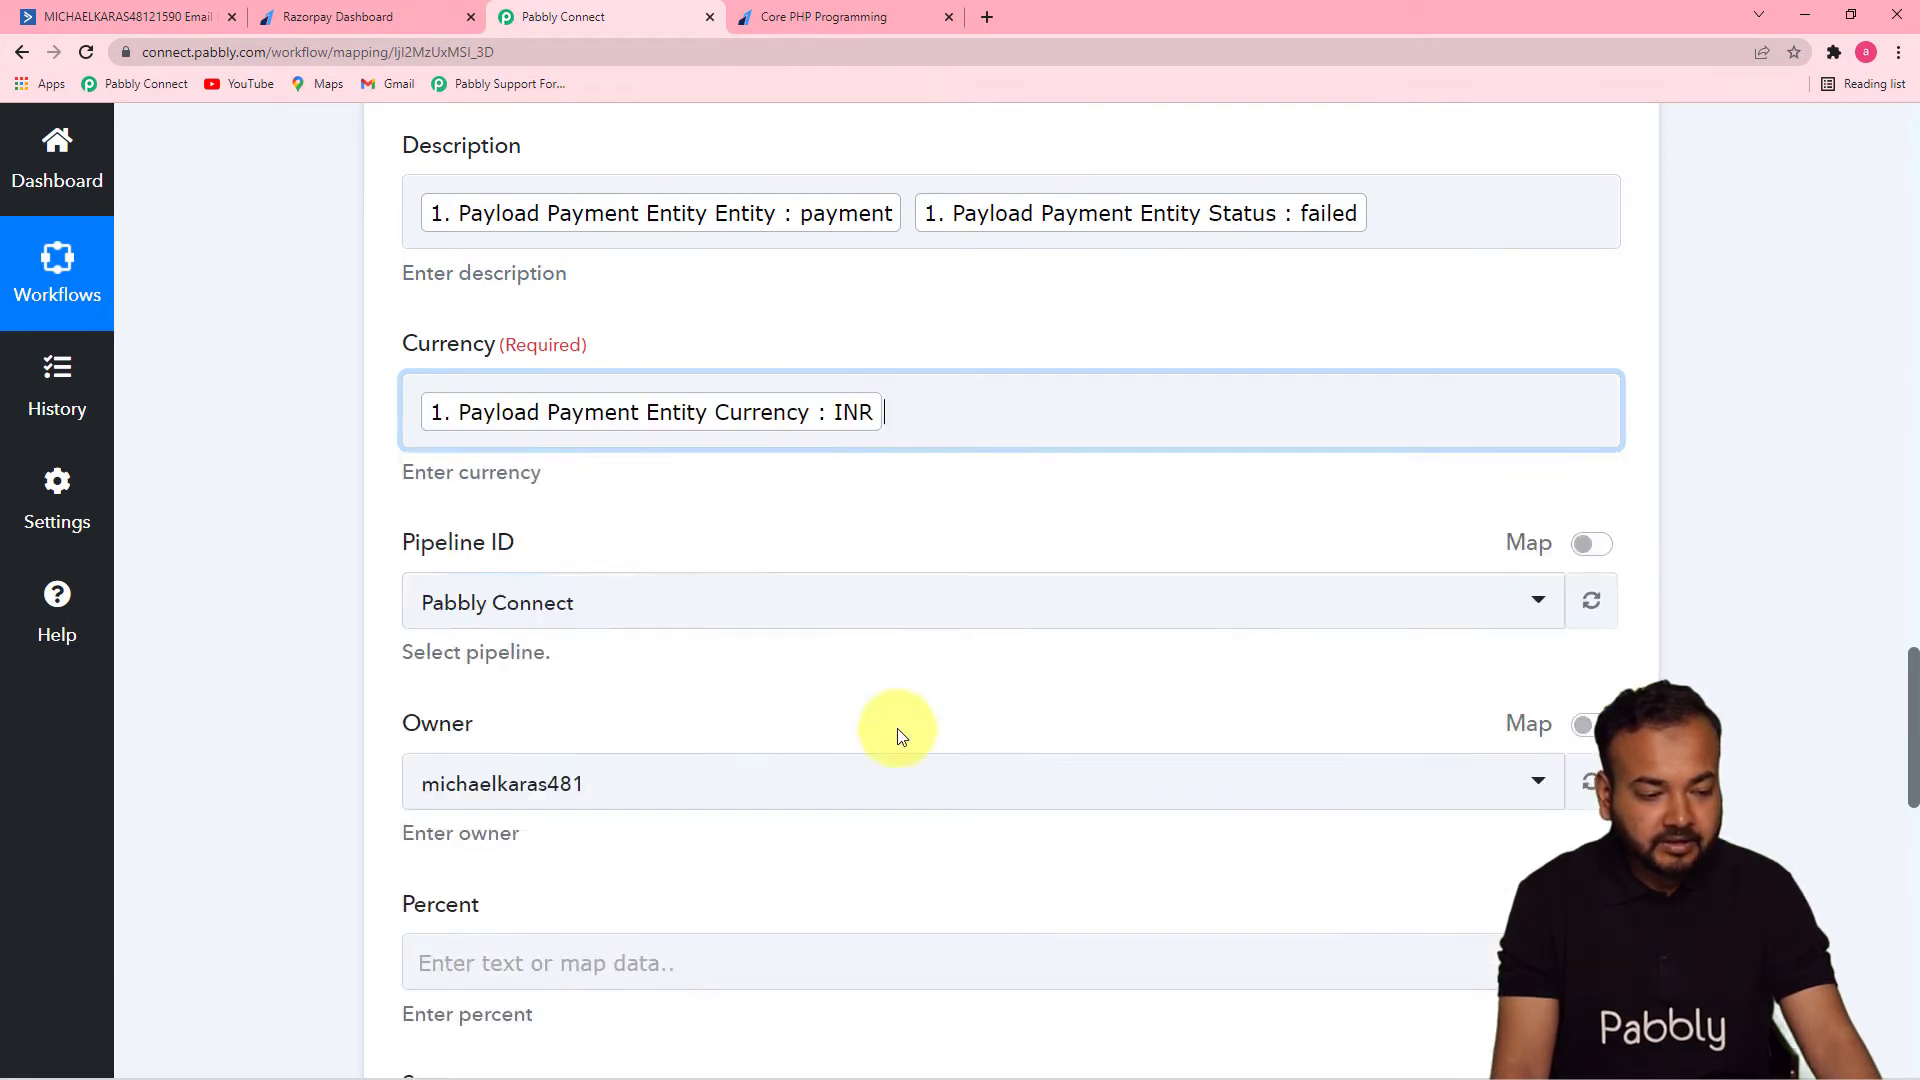
left_click(326, 610)
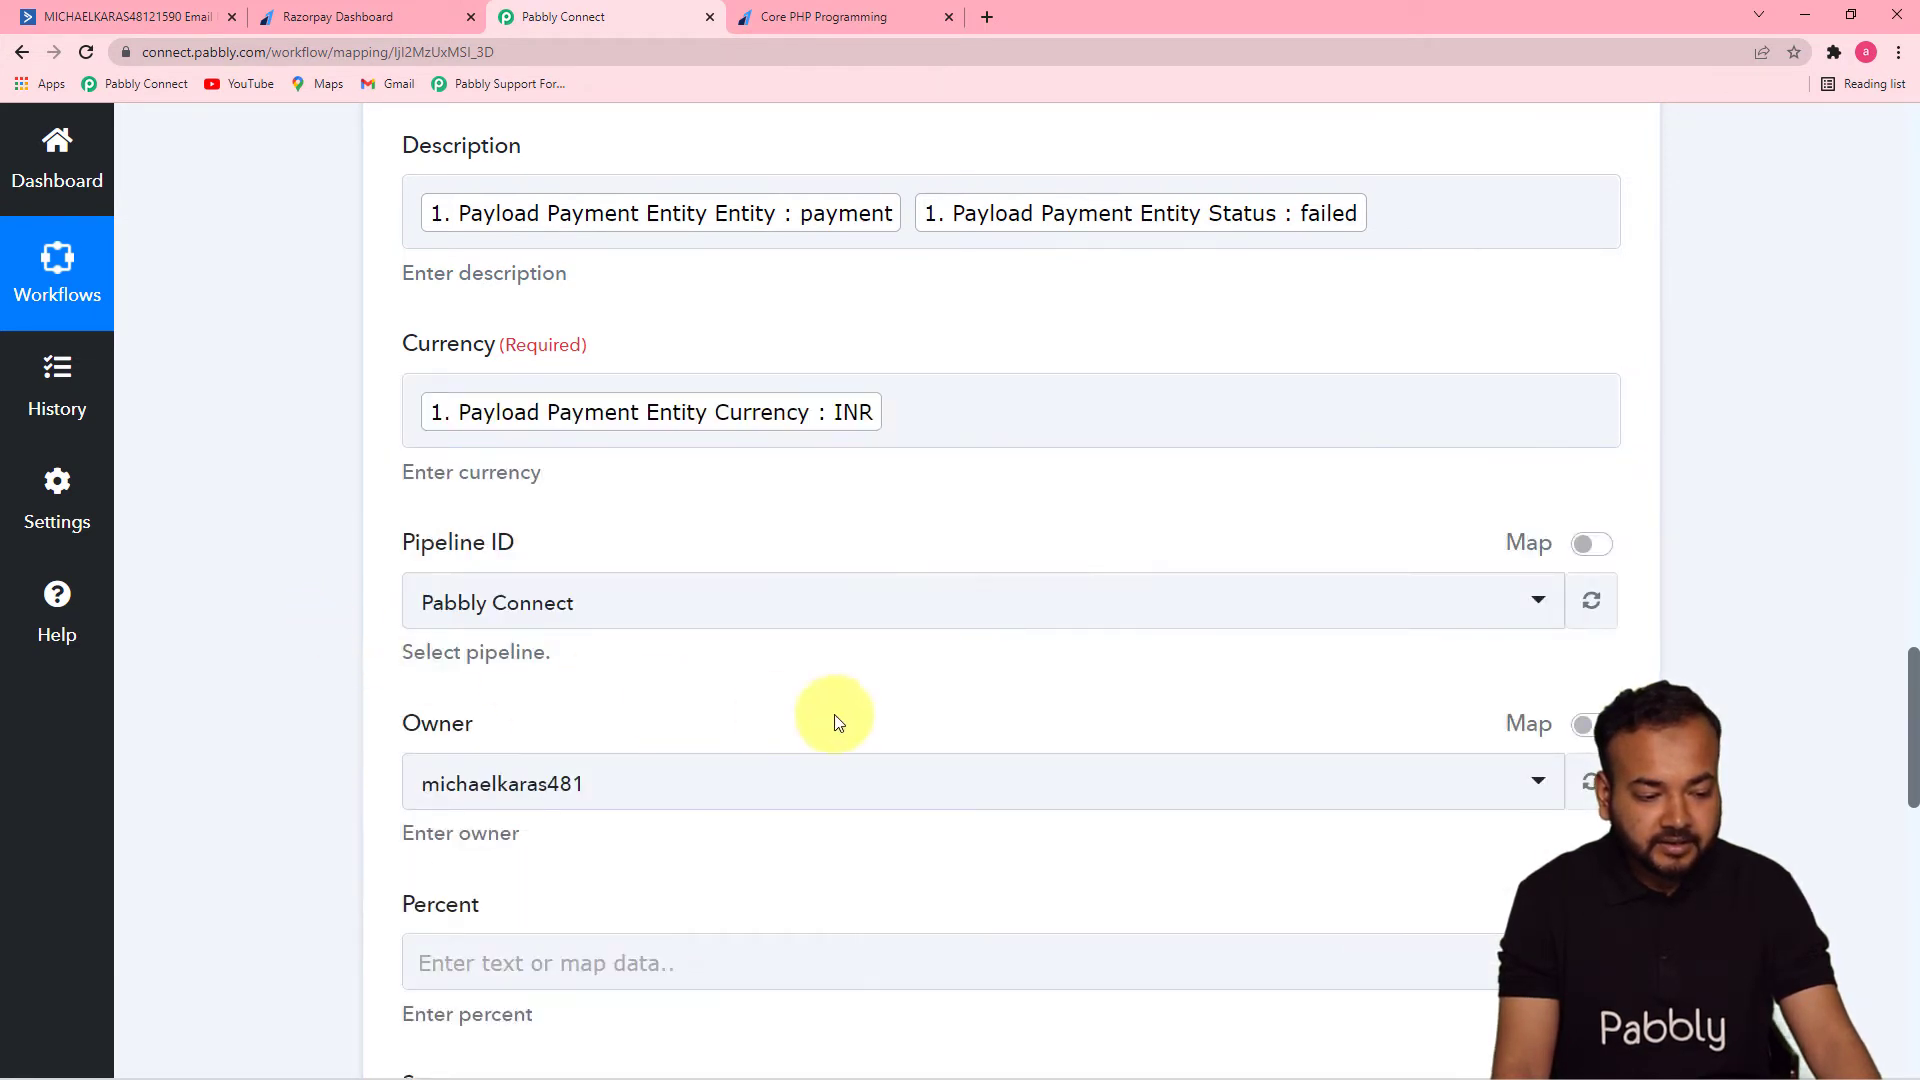
left_click(1253, 609)
left_click(617, 733)
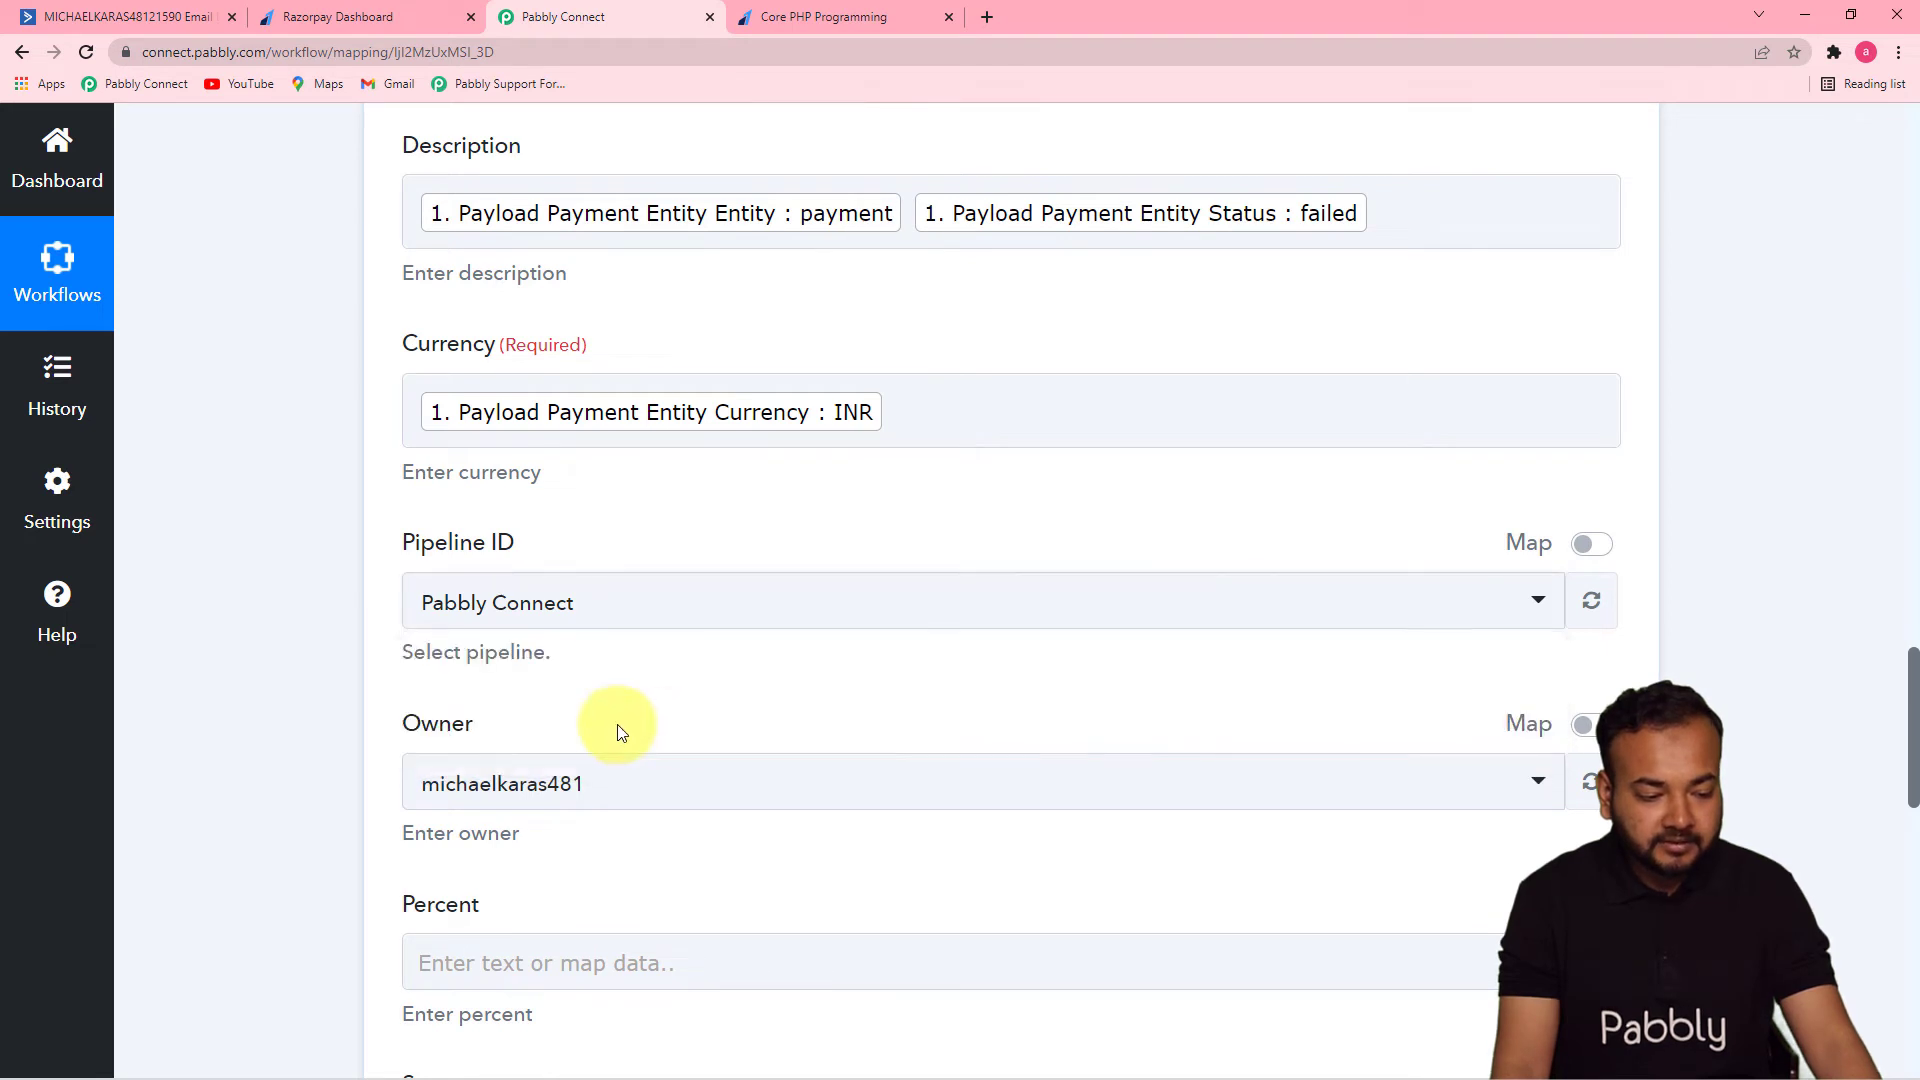
scroll(1910, 720, "down", 3)
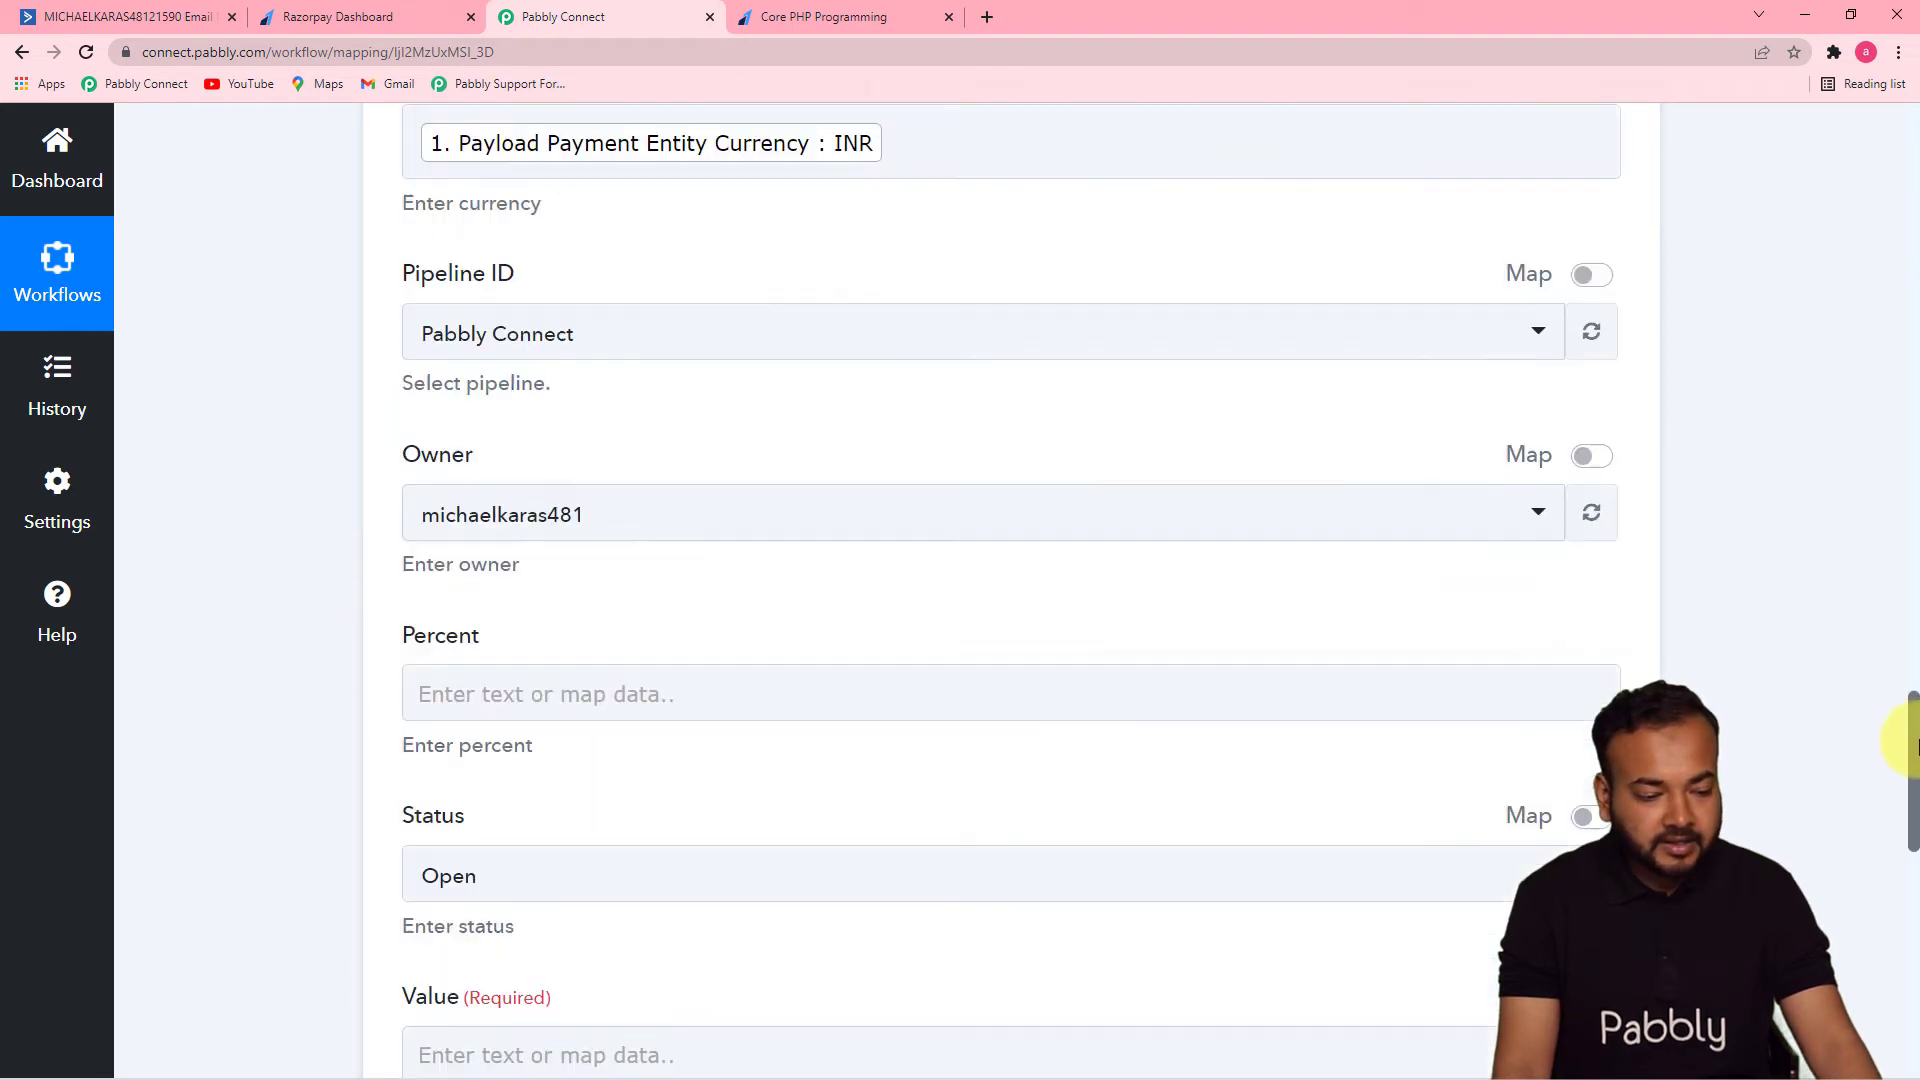
scroll(1912, 745, "down", 2)
left_click(1534, 284)
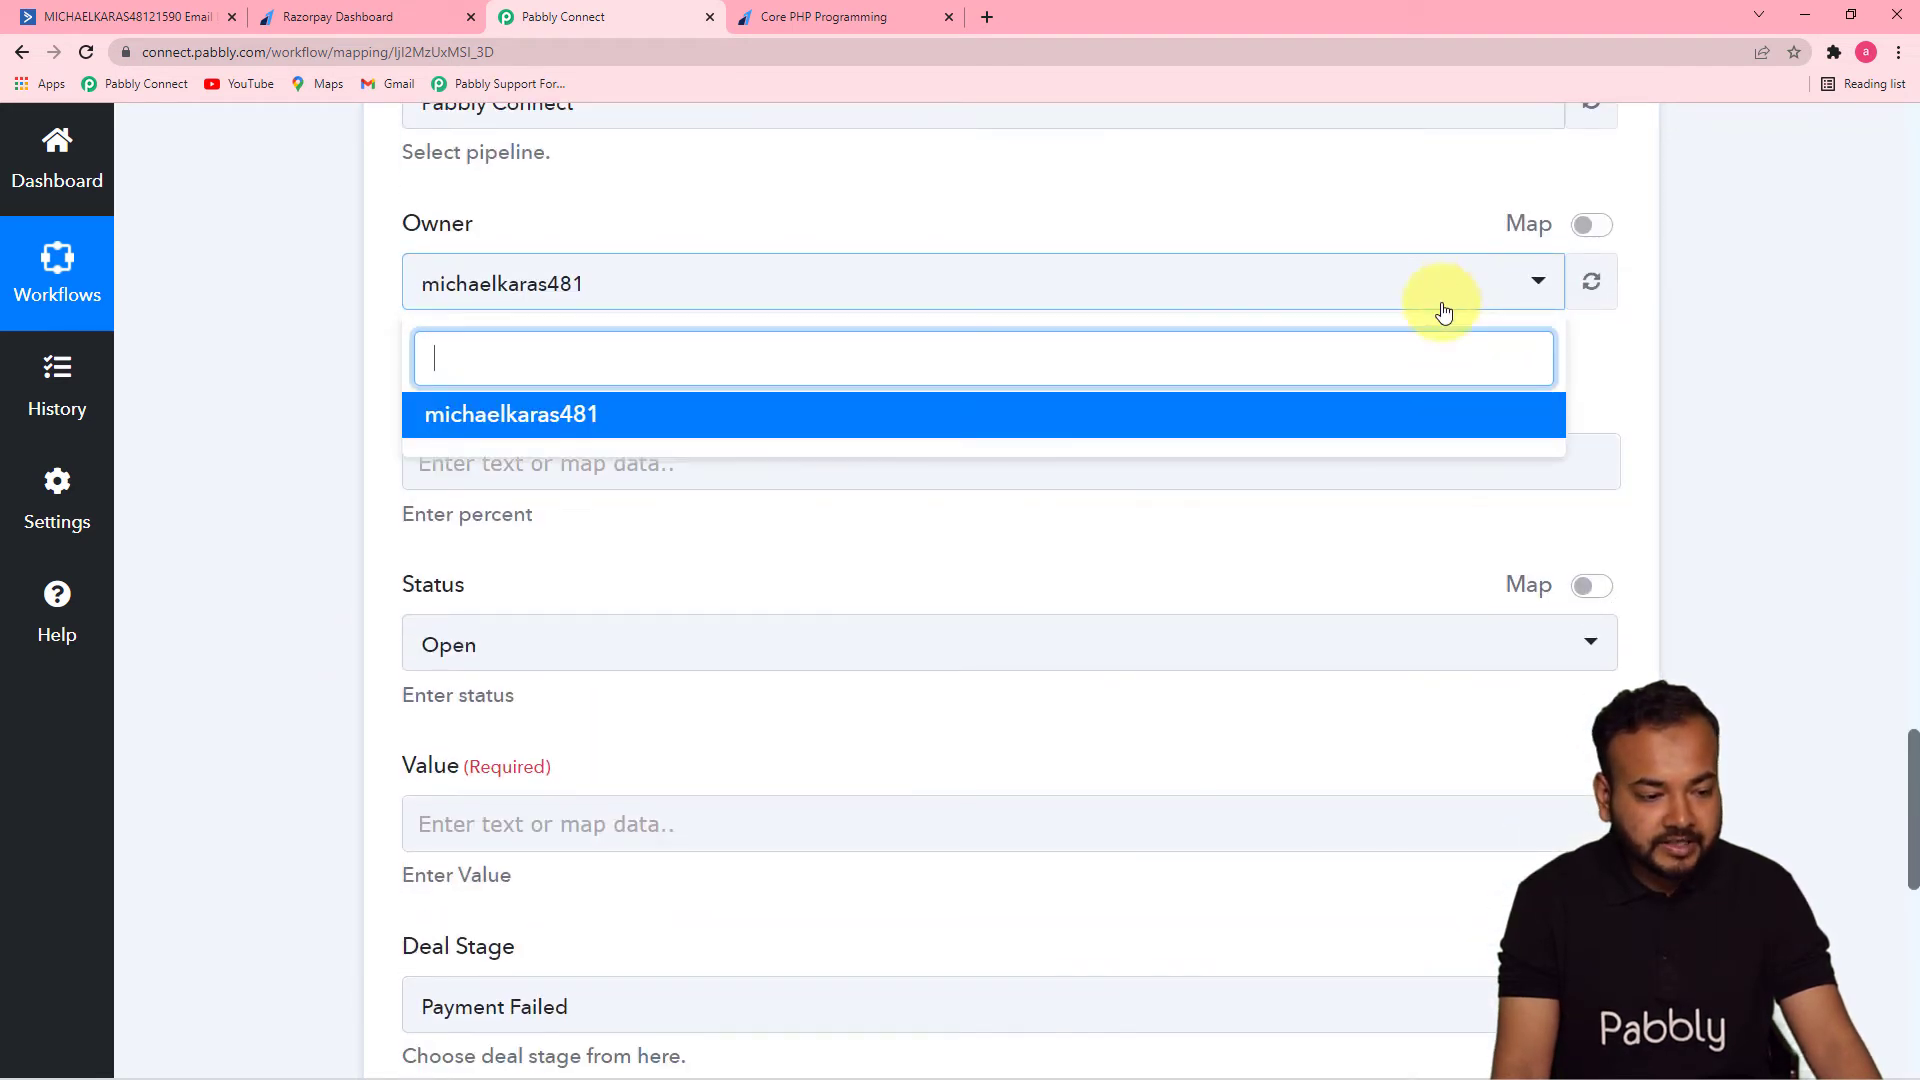
left_click(1118, 432)
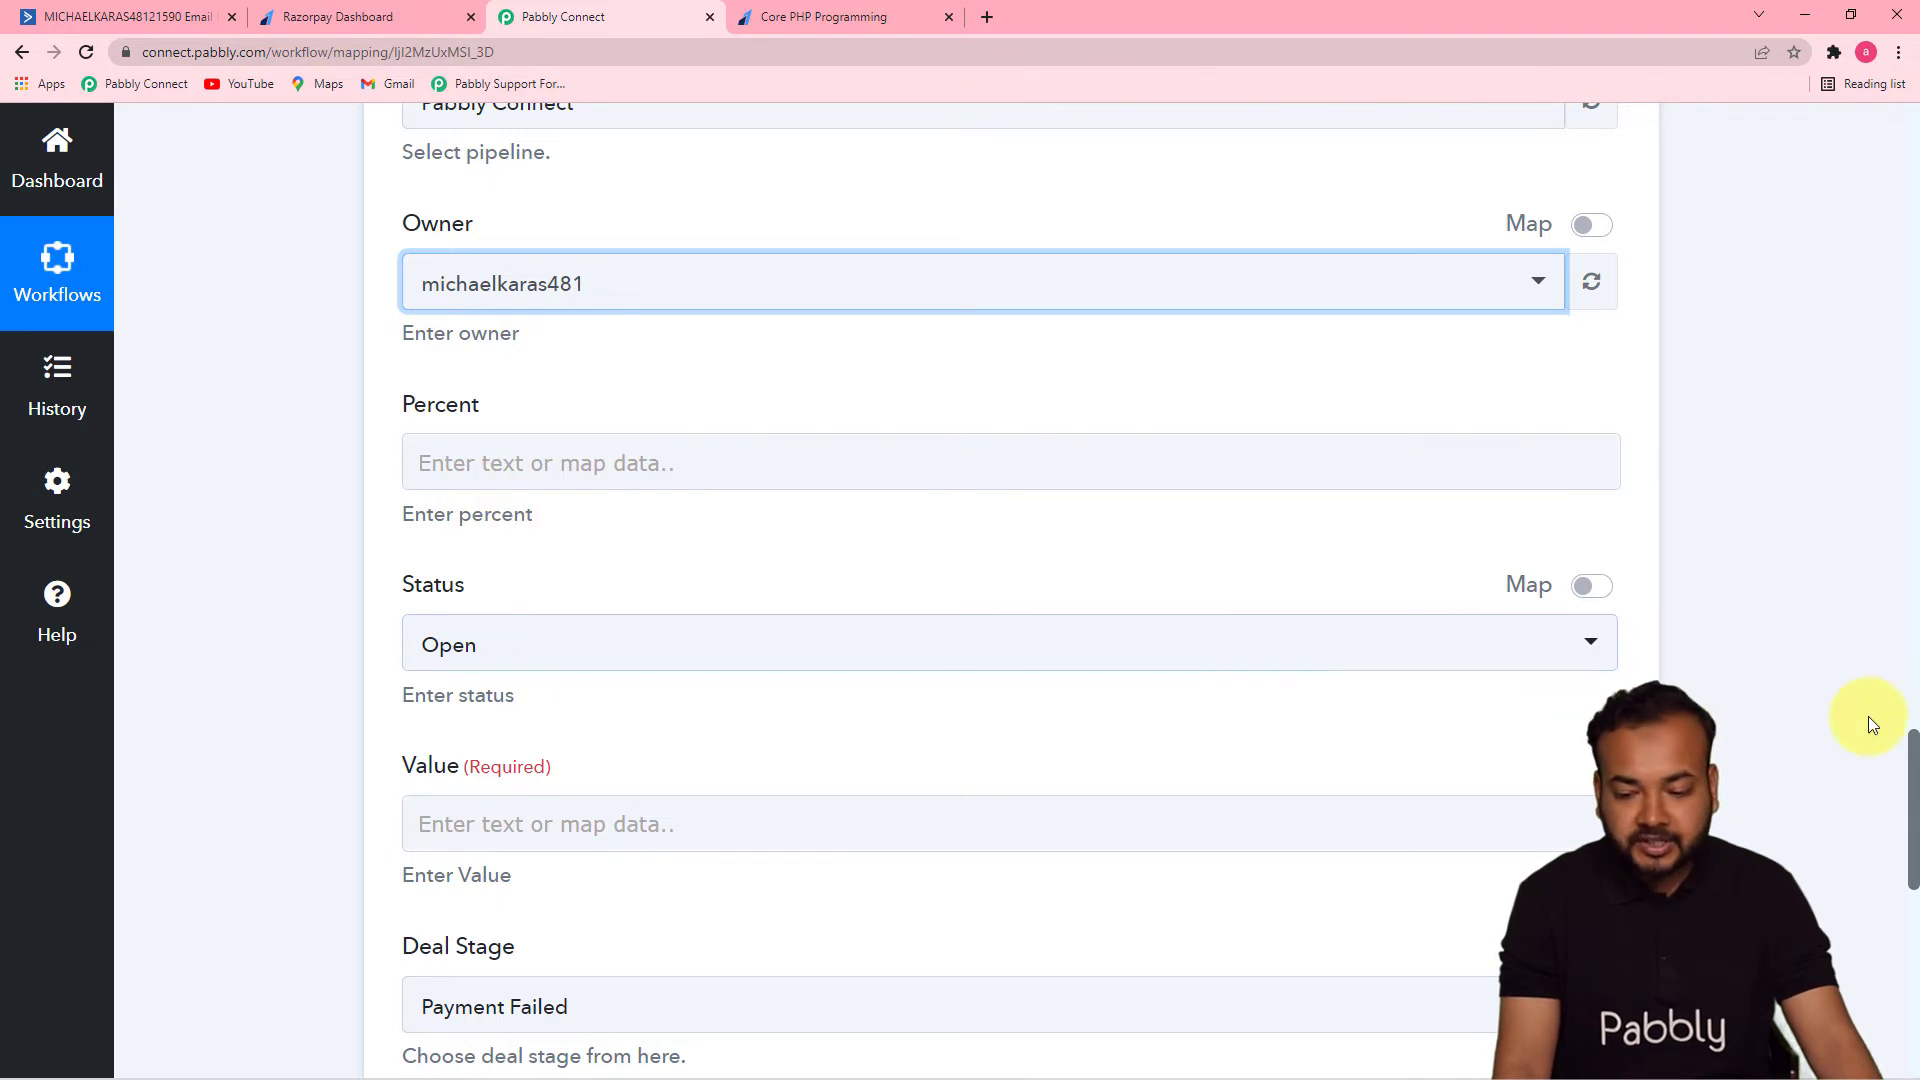
scroll(1898, 760, "down", 4)
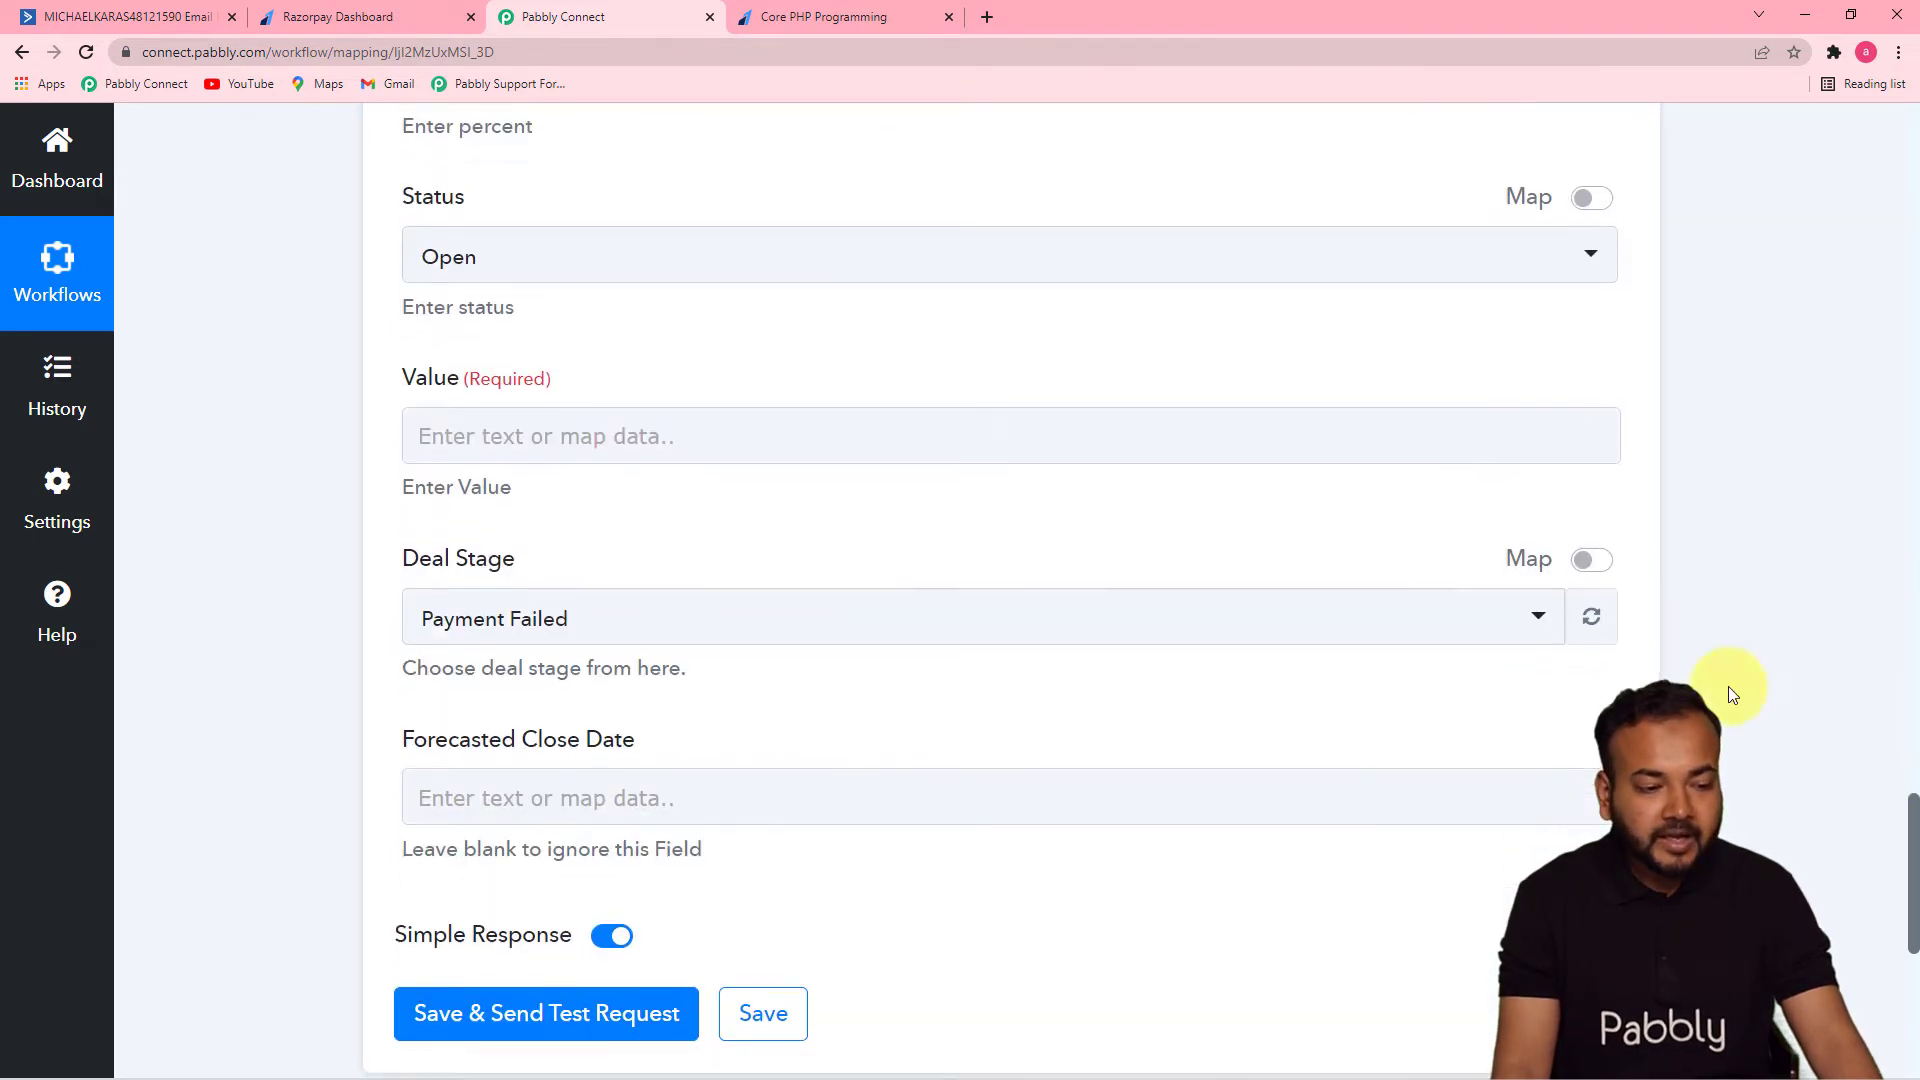
left_click(928, 262)
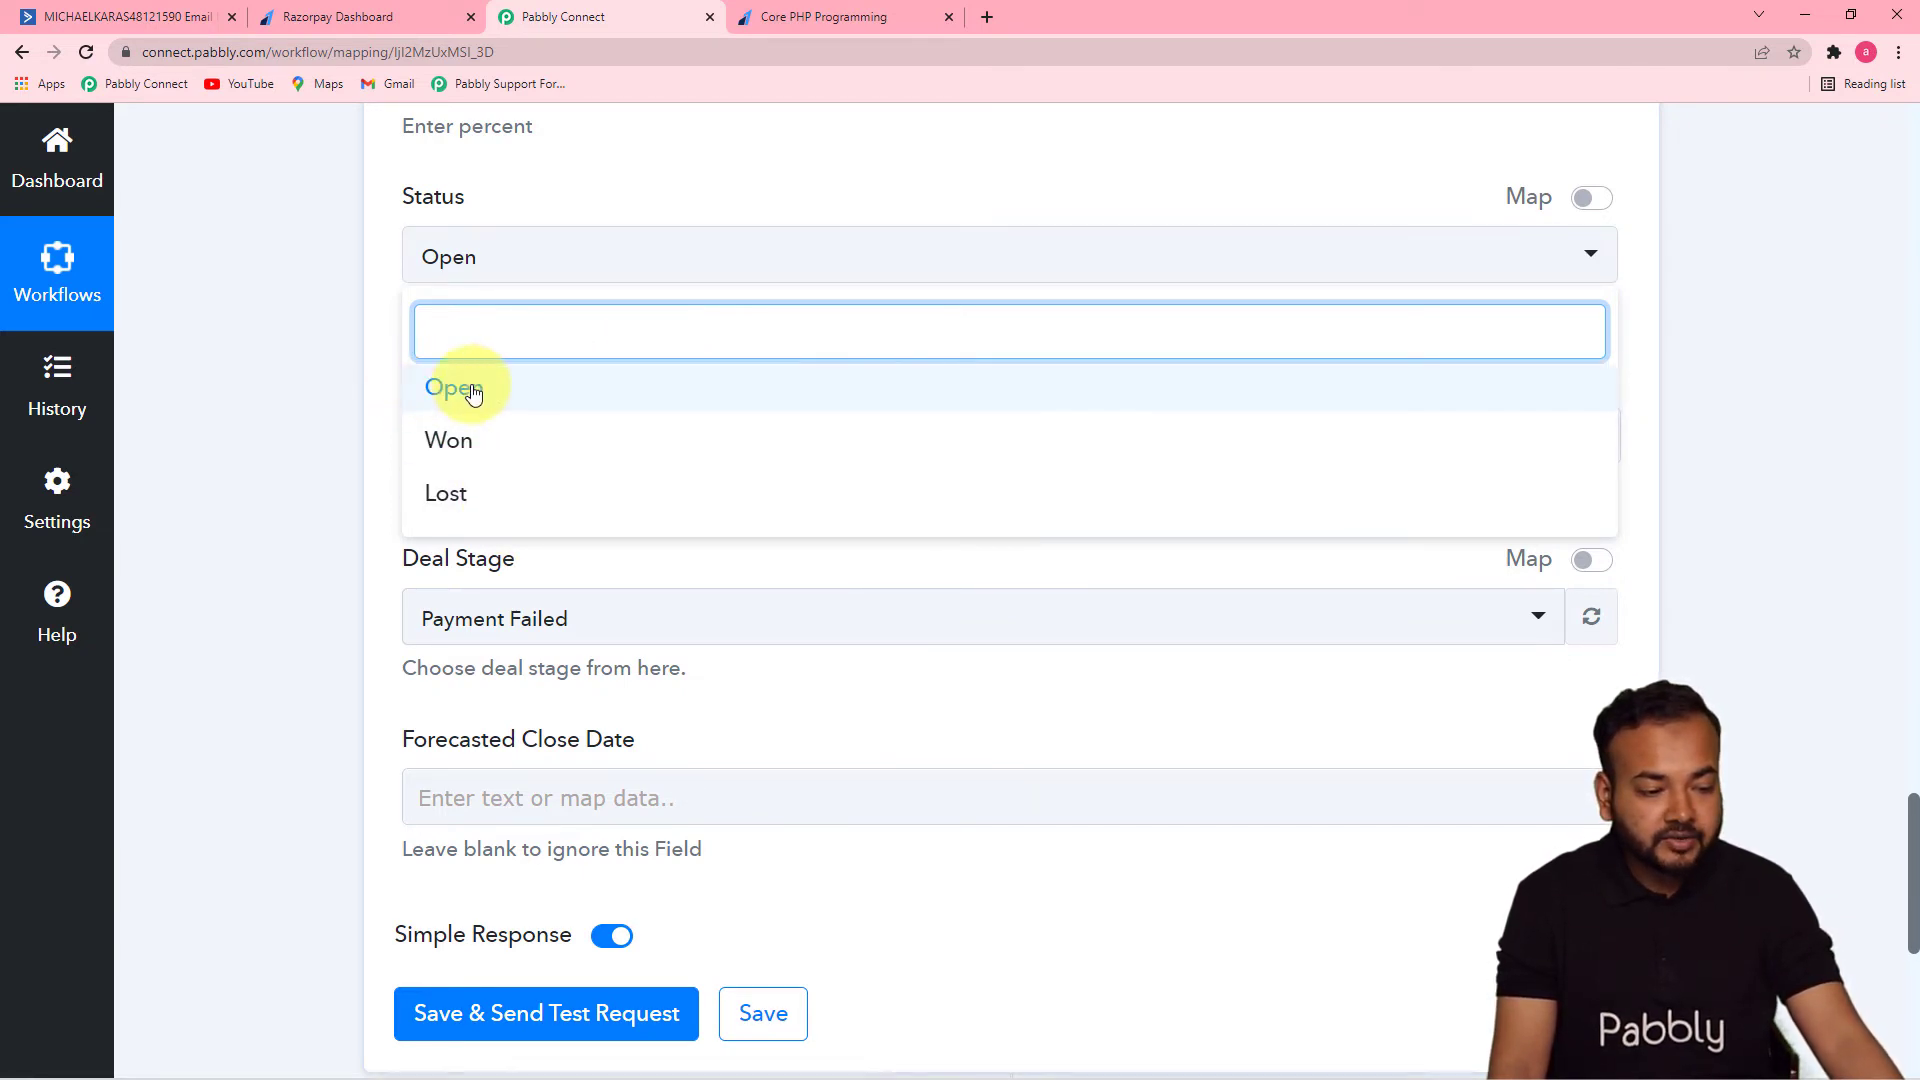
left_click(443, 396)
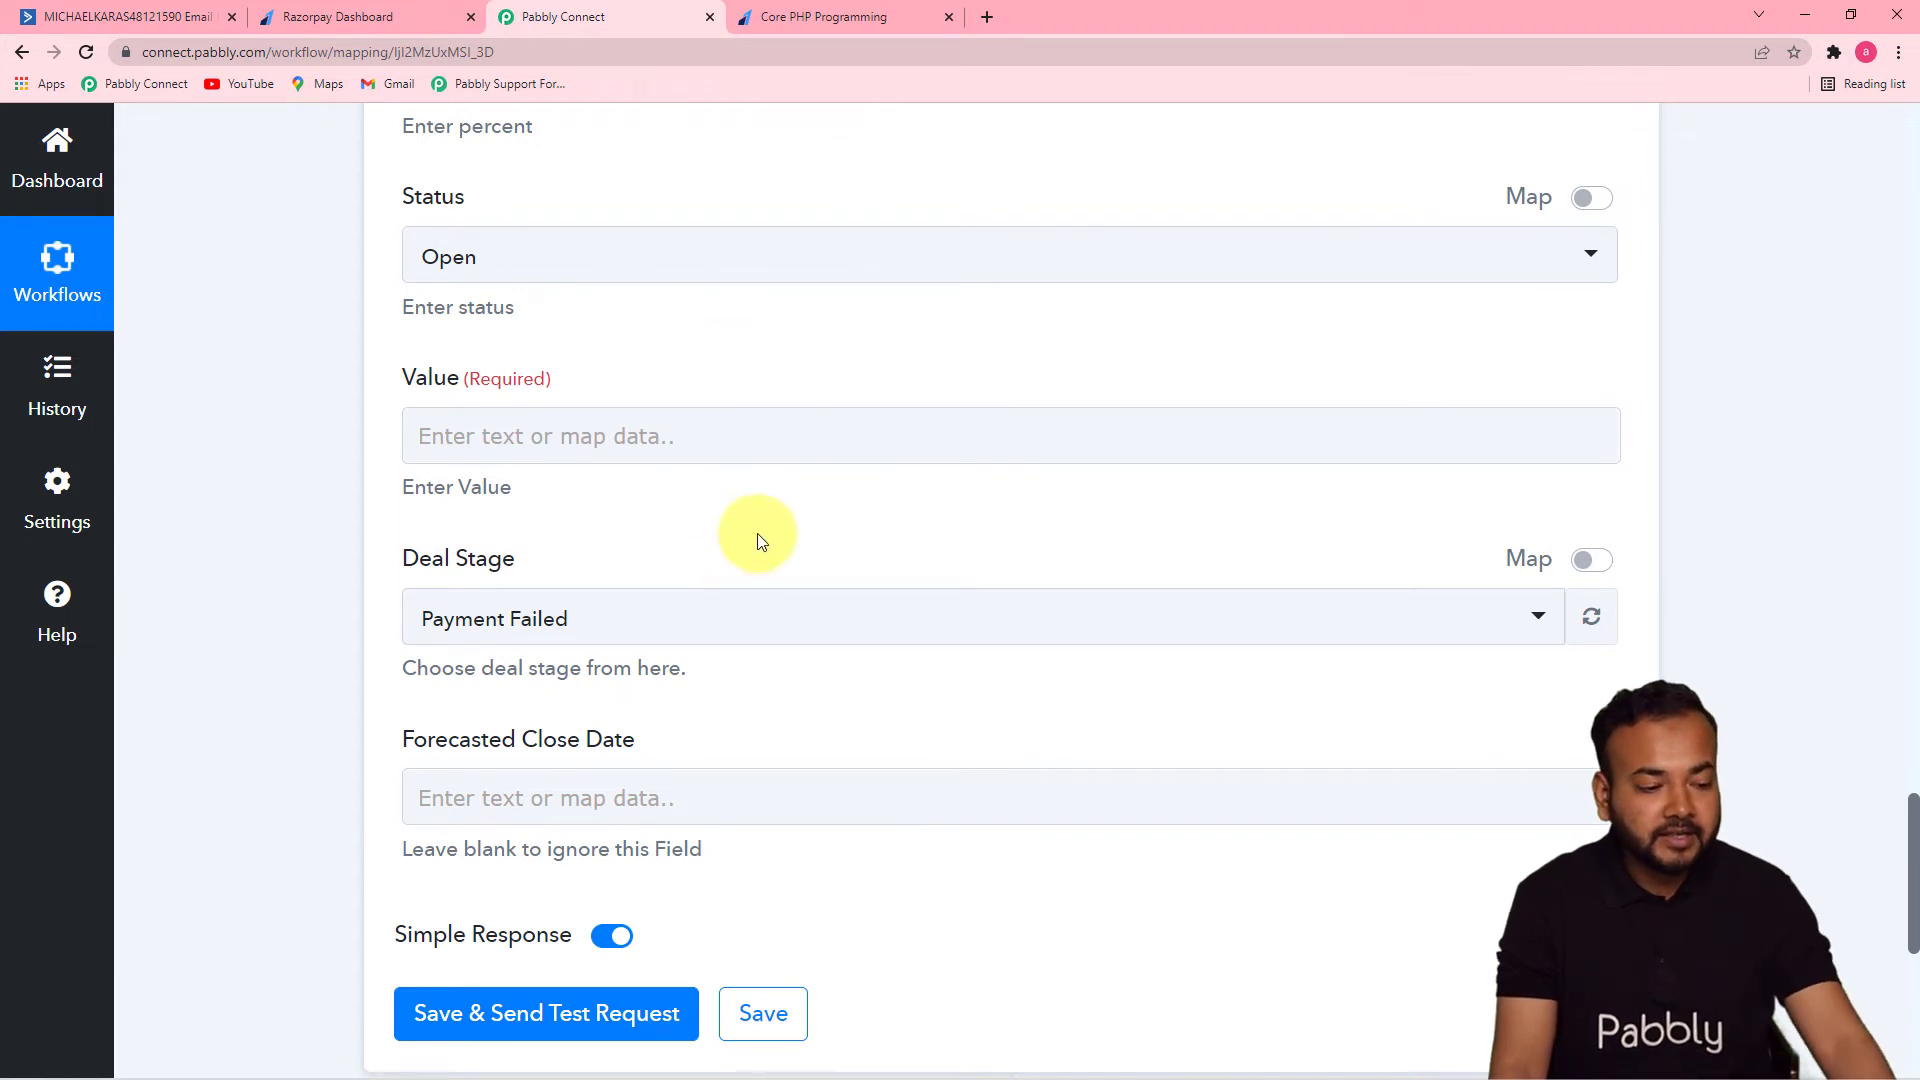
Look up the payment Amount among Razorpay data for the deal Value, then view the Razorpay Dashboard.
left_click(652, 450)
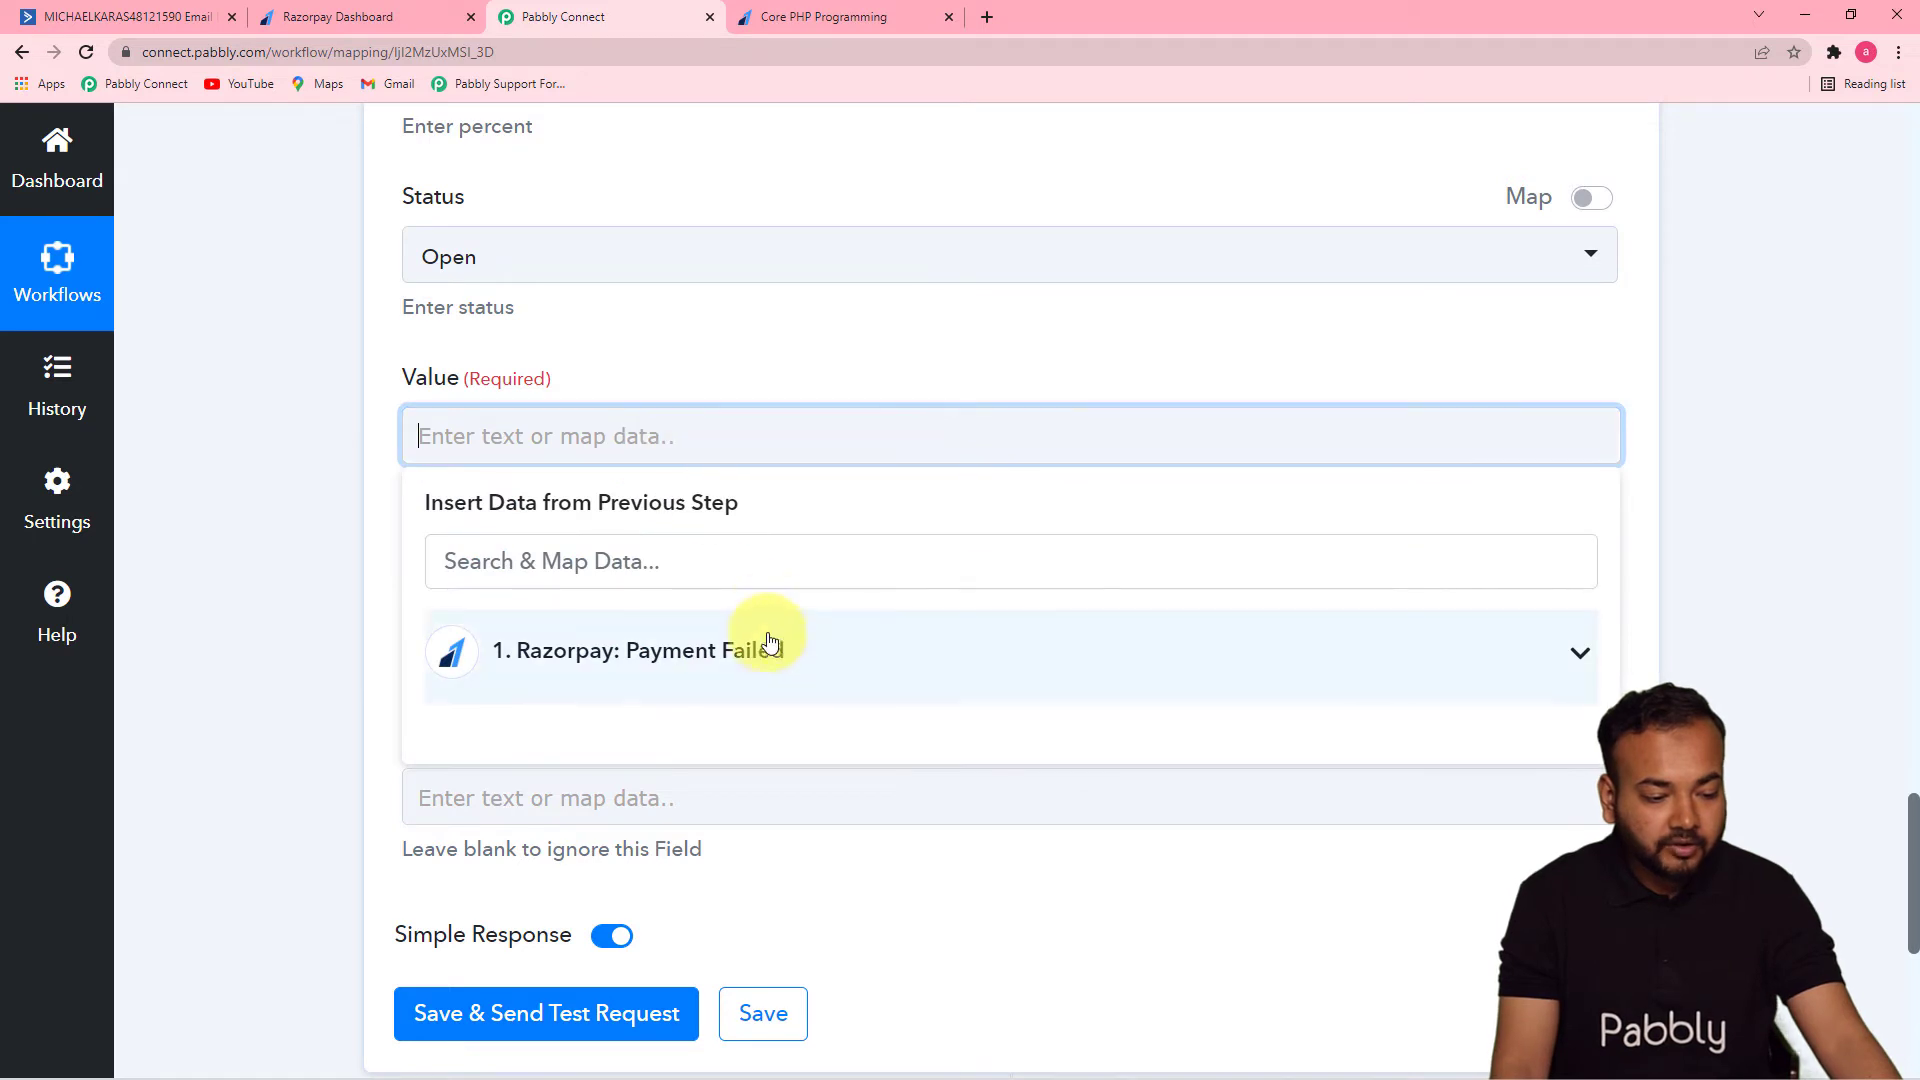
left_click(763, 645)
left_click_drag(1614, 675, 1611, 819)
scroll(1228, 785, "up", 7)
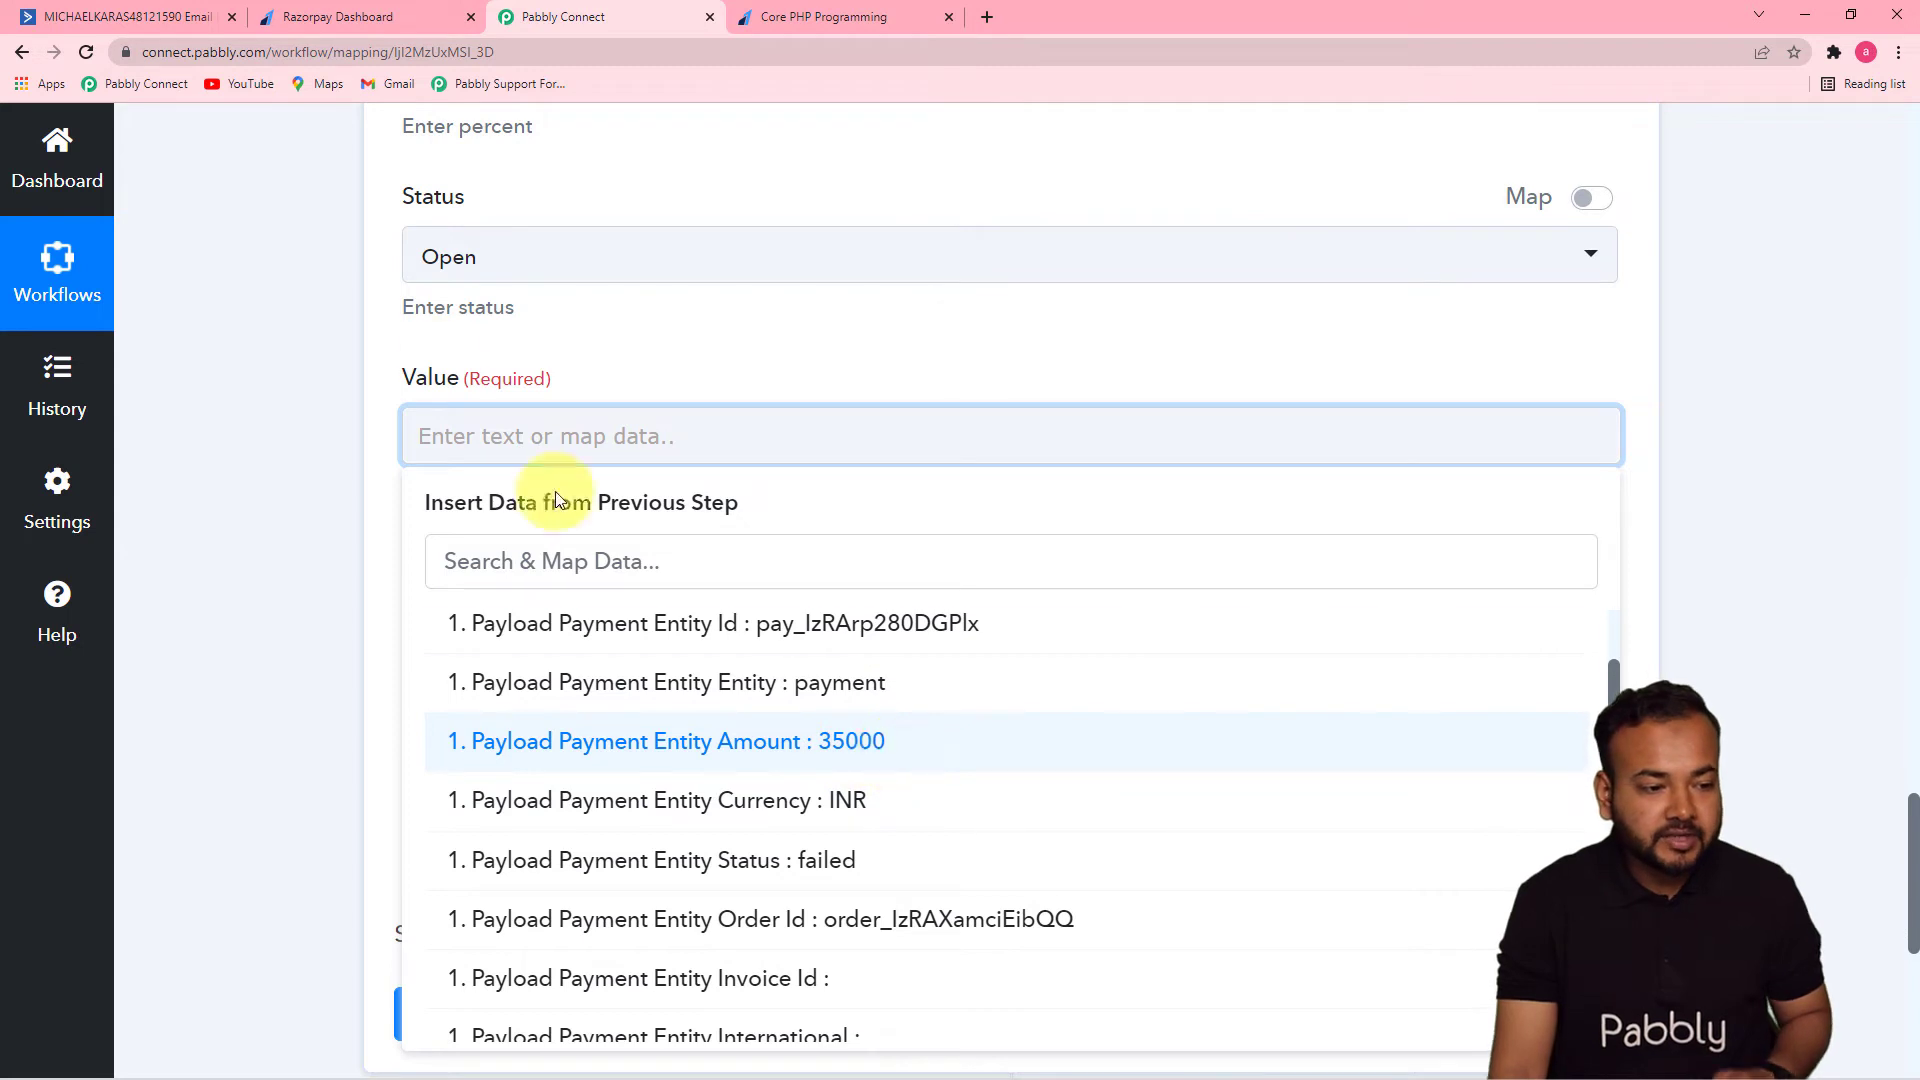
left_click(302, 21)
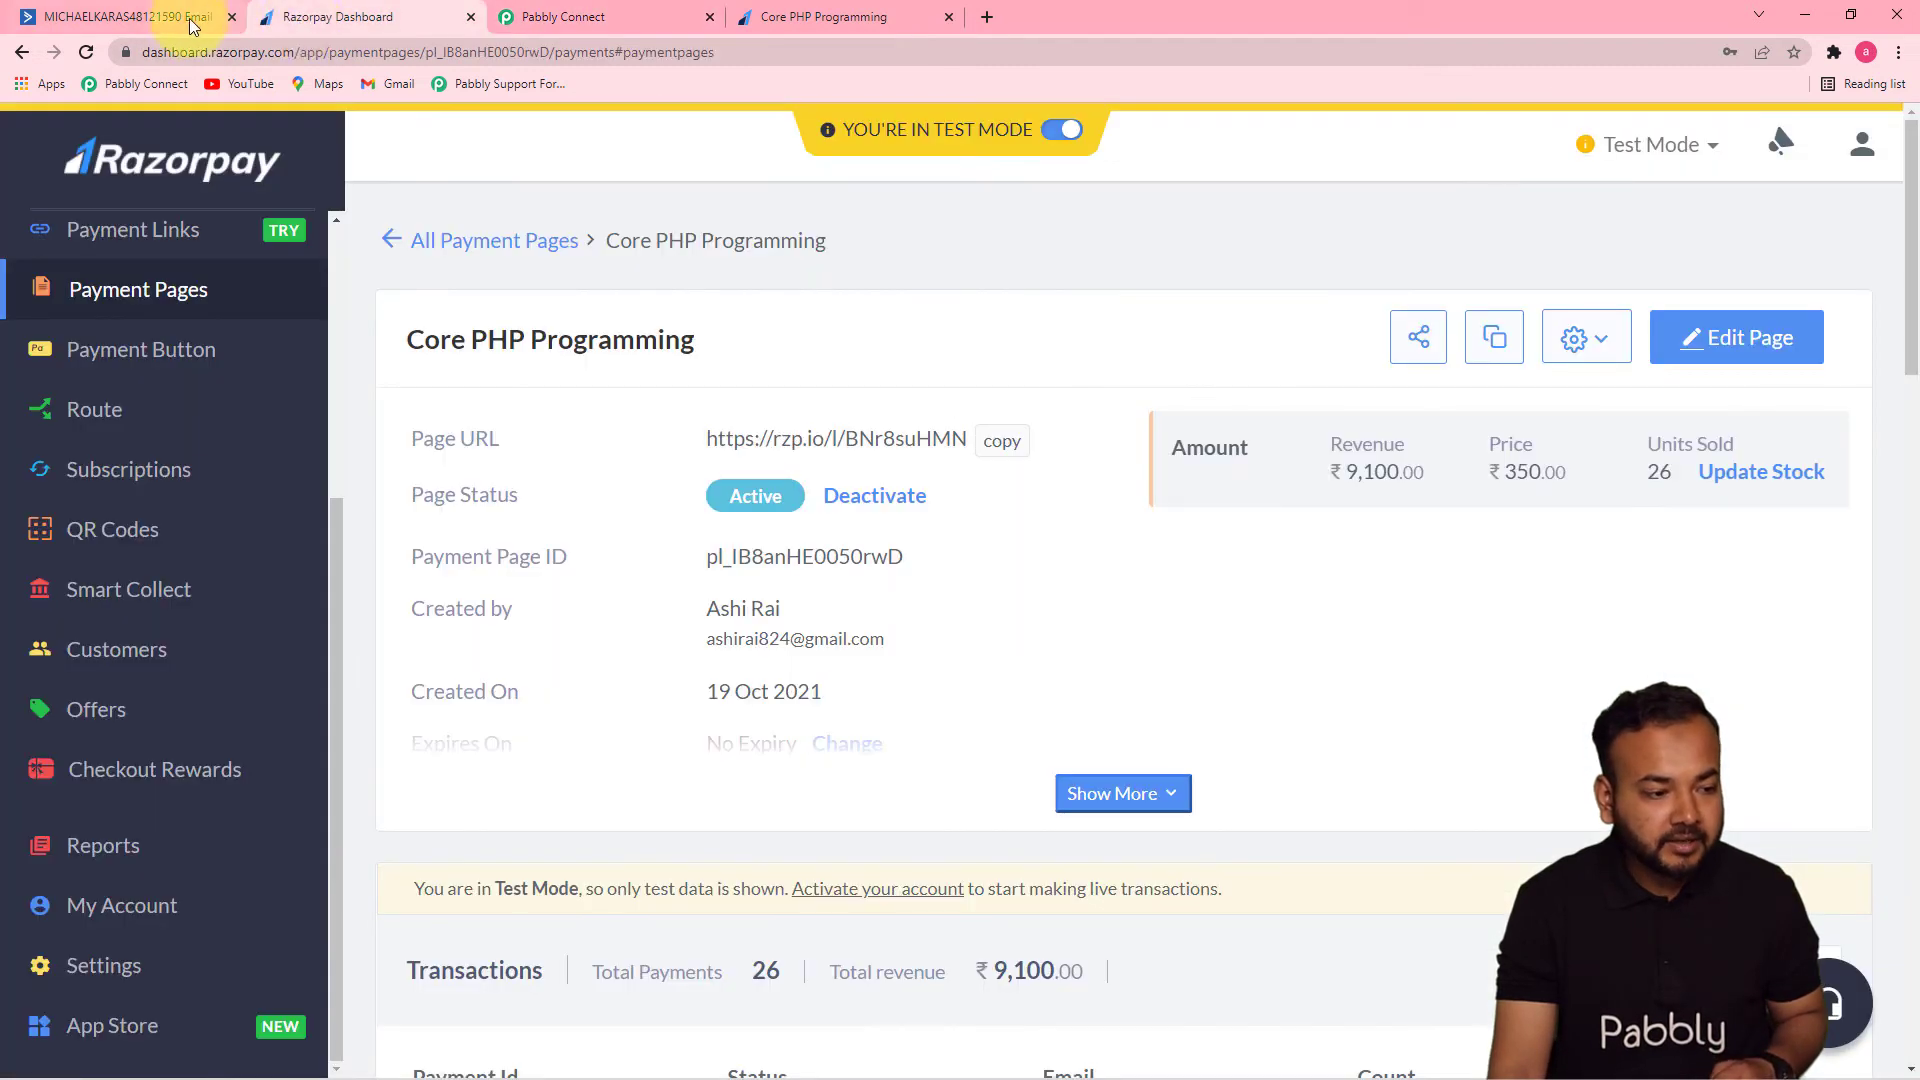
Confirm the ₹350.00 price on the Core PHP Programming payment form, then return to Pabbly Connect.
left_click(806, 20)
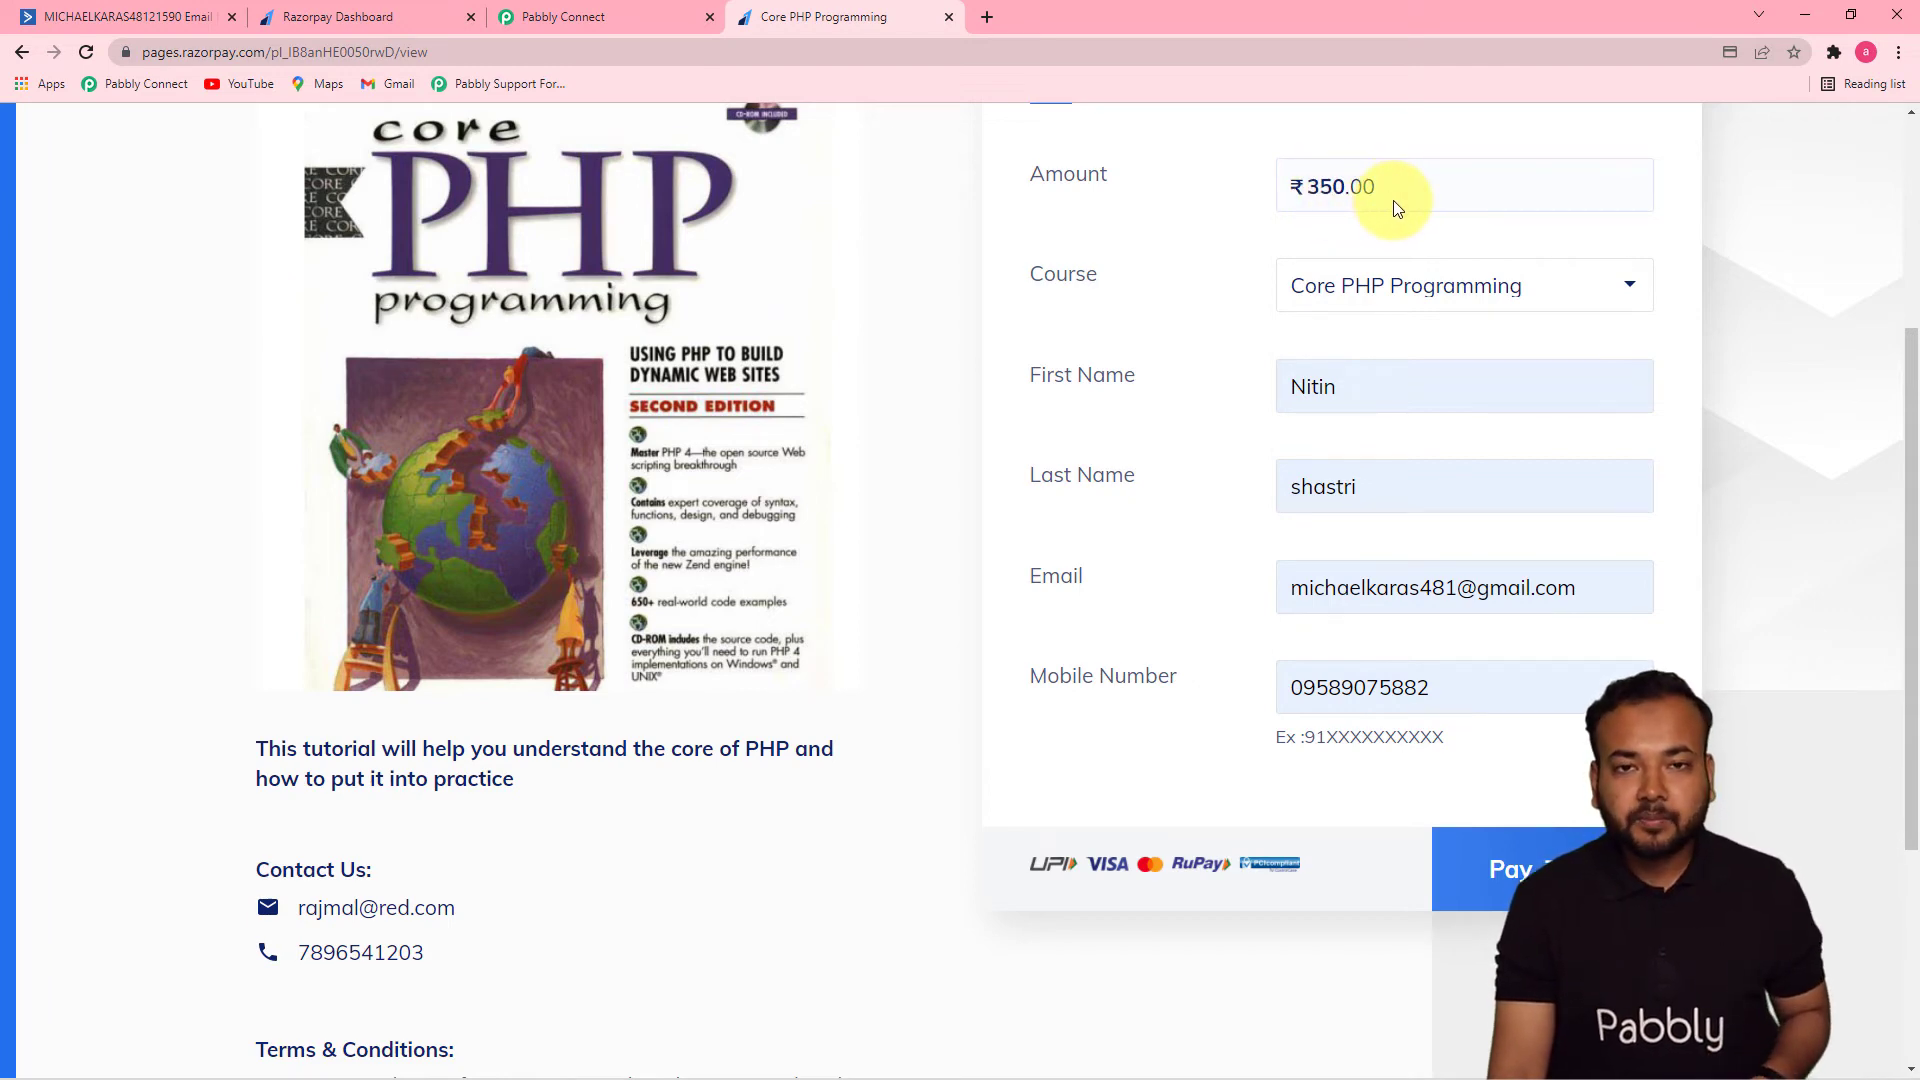
left_click(668, 28)
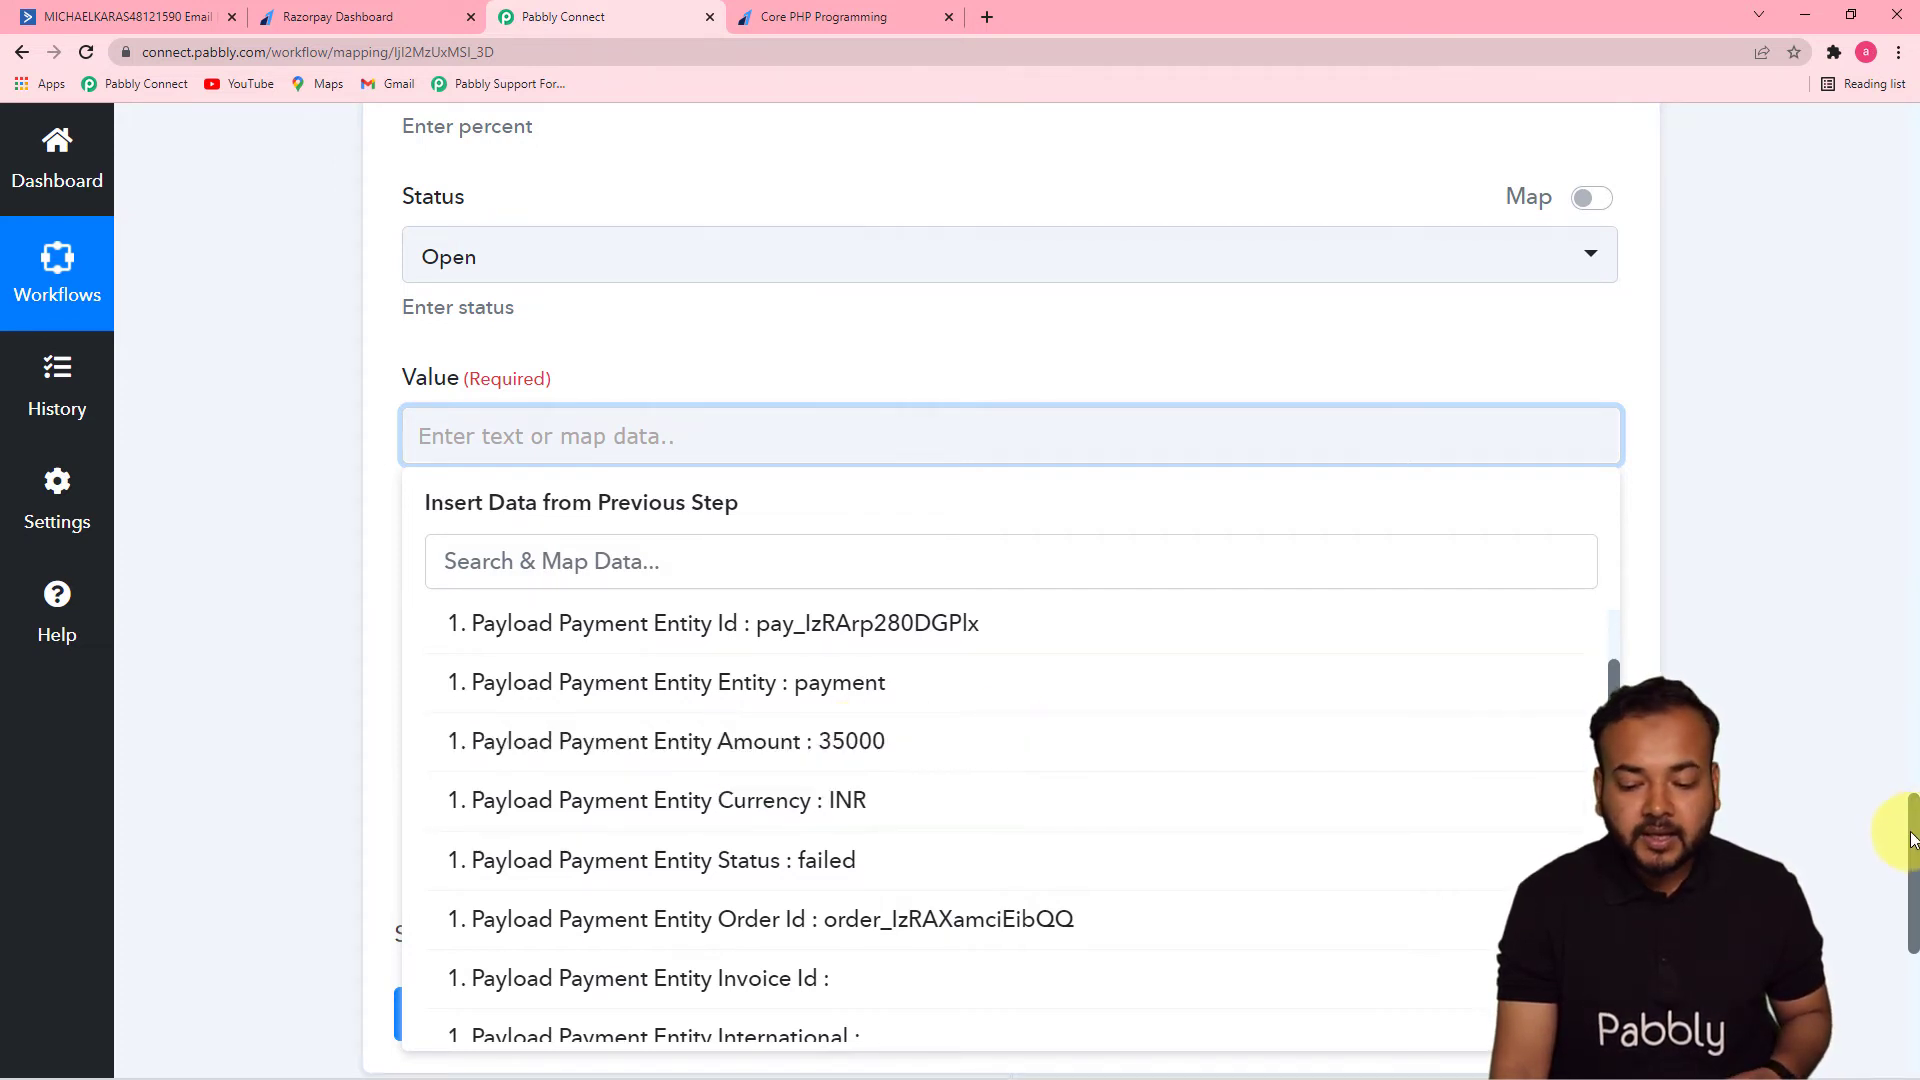
Insert a new action step right above the ActiveCampaign Create a Deal step.
left_click_drag(1910, 838, 1909, 518)
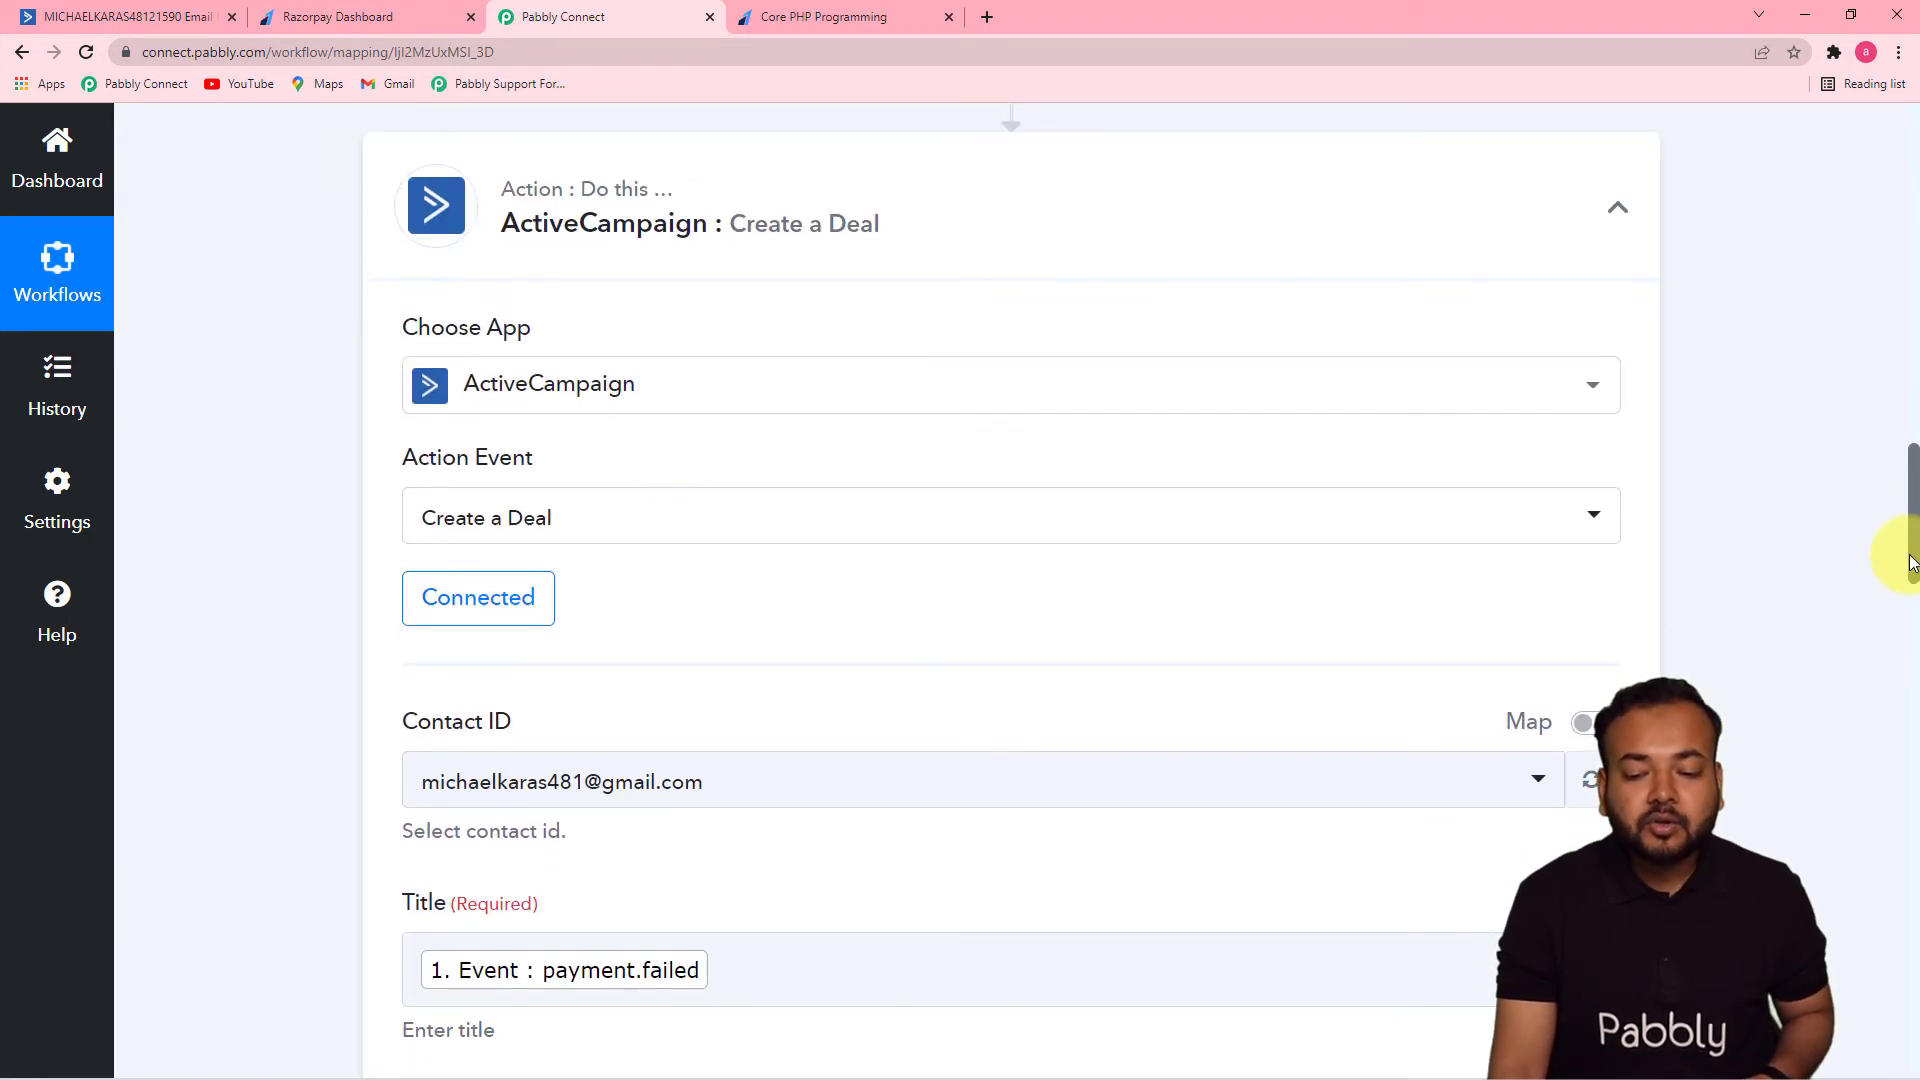
left_click_drag(1910, 563, 1912, 460)
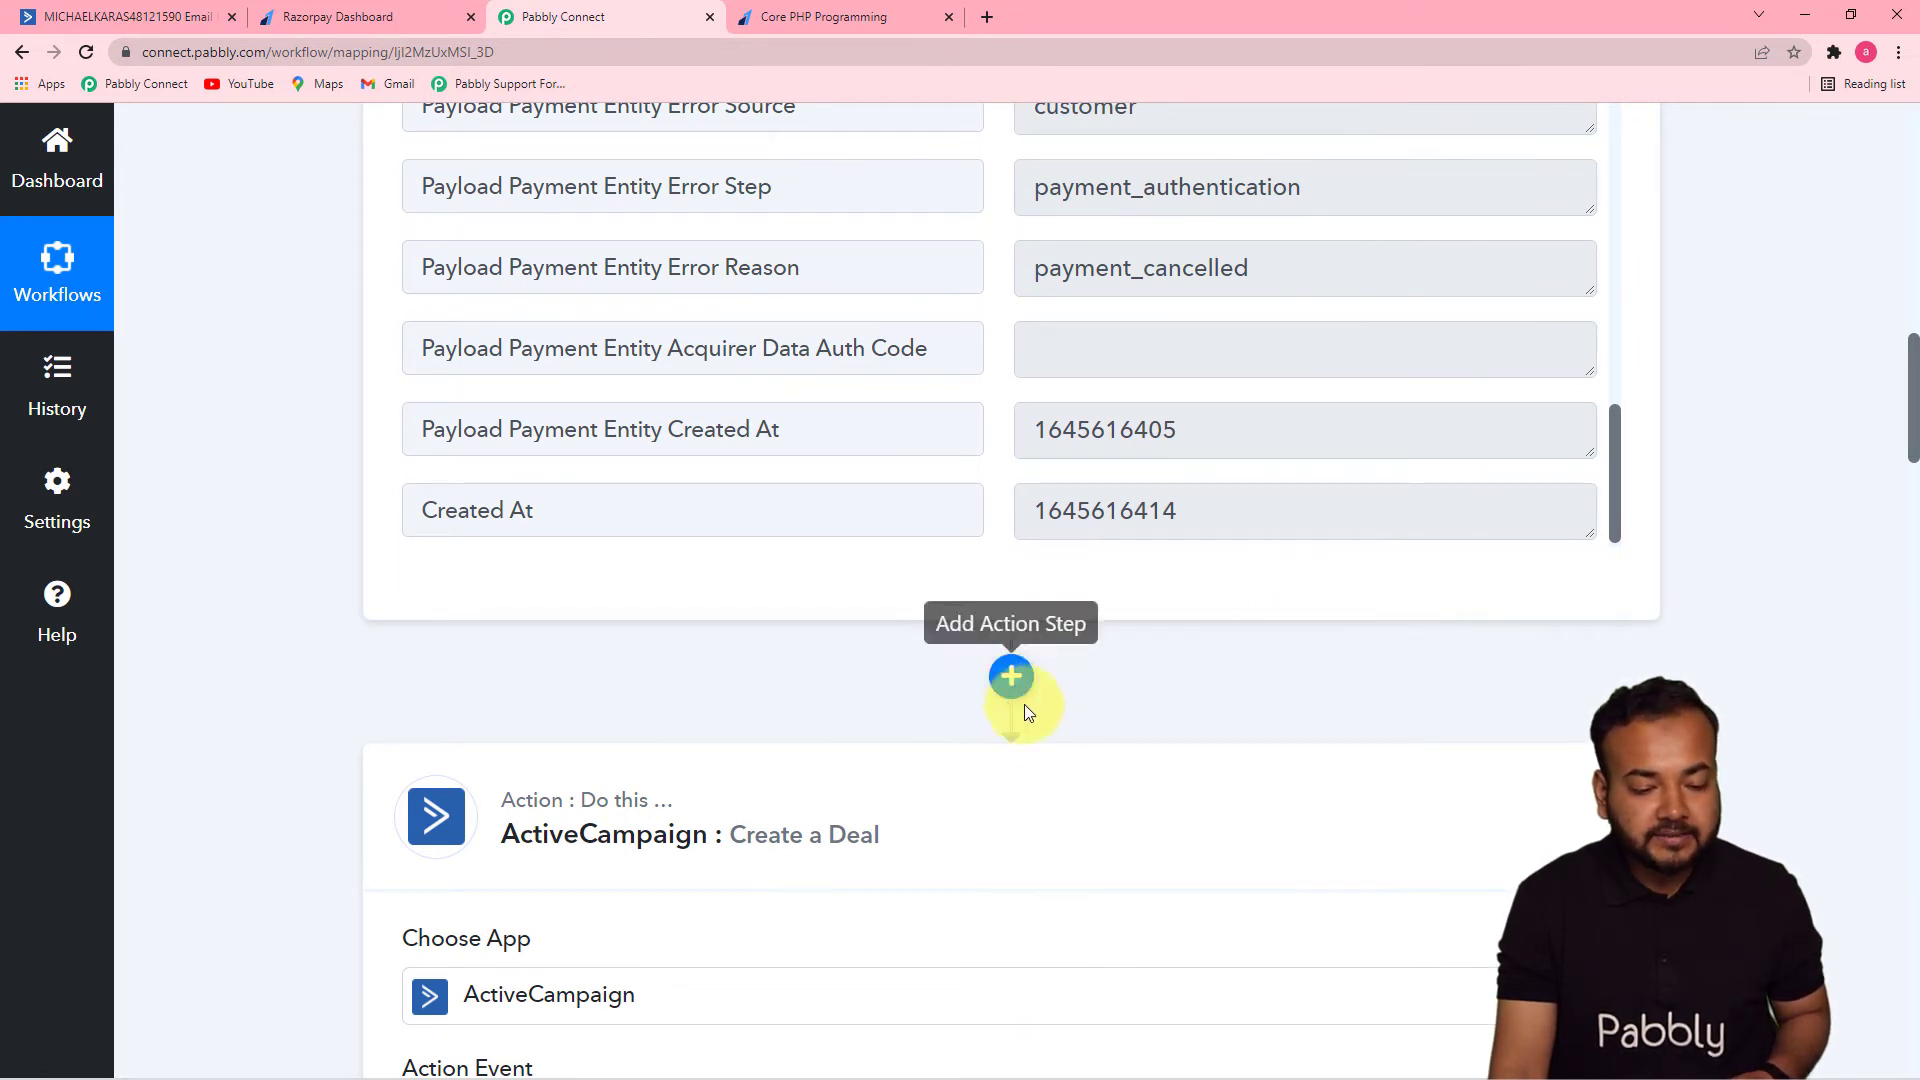
left_click(1011, 676)
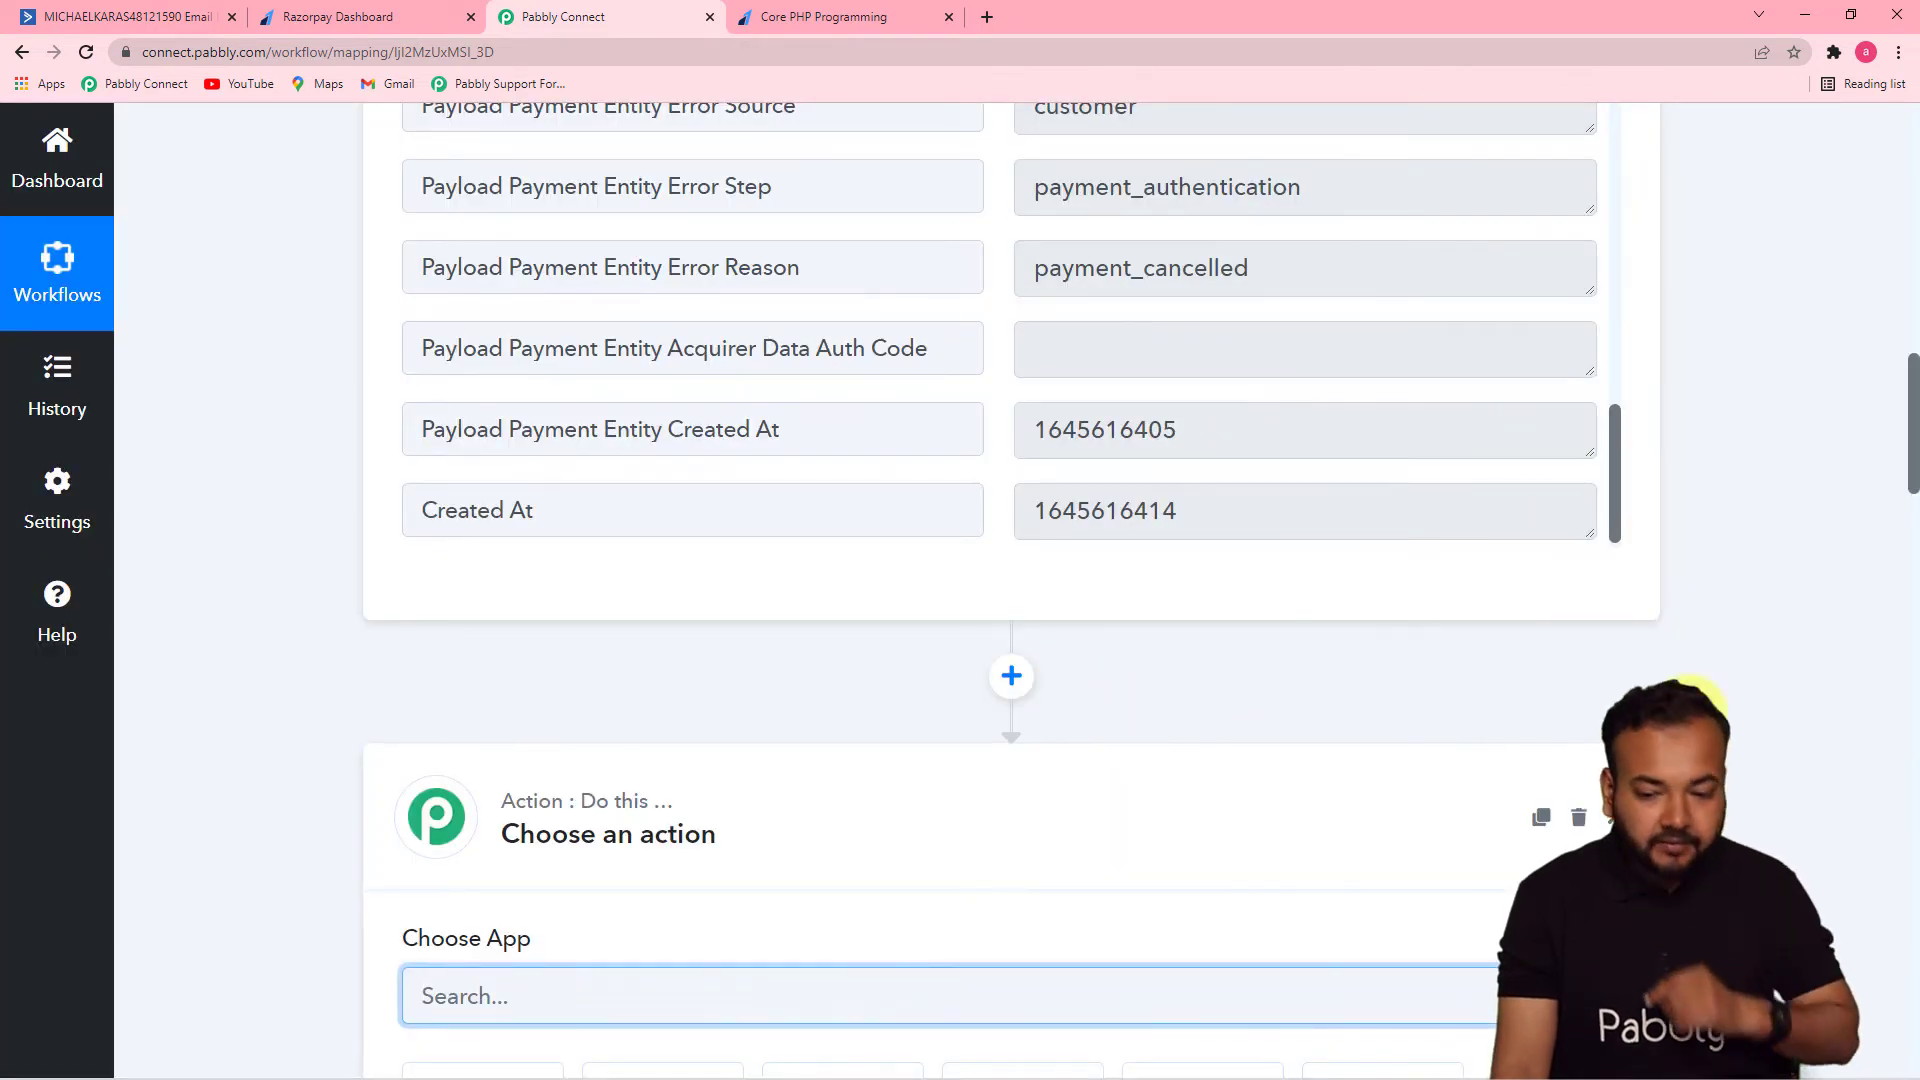
Set the new step to Number Formatter's Perform Math Operation and connect it.
left_click_drag(1912, 445, 1908, 530)
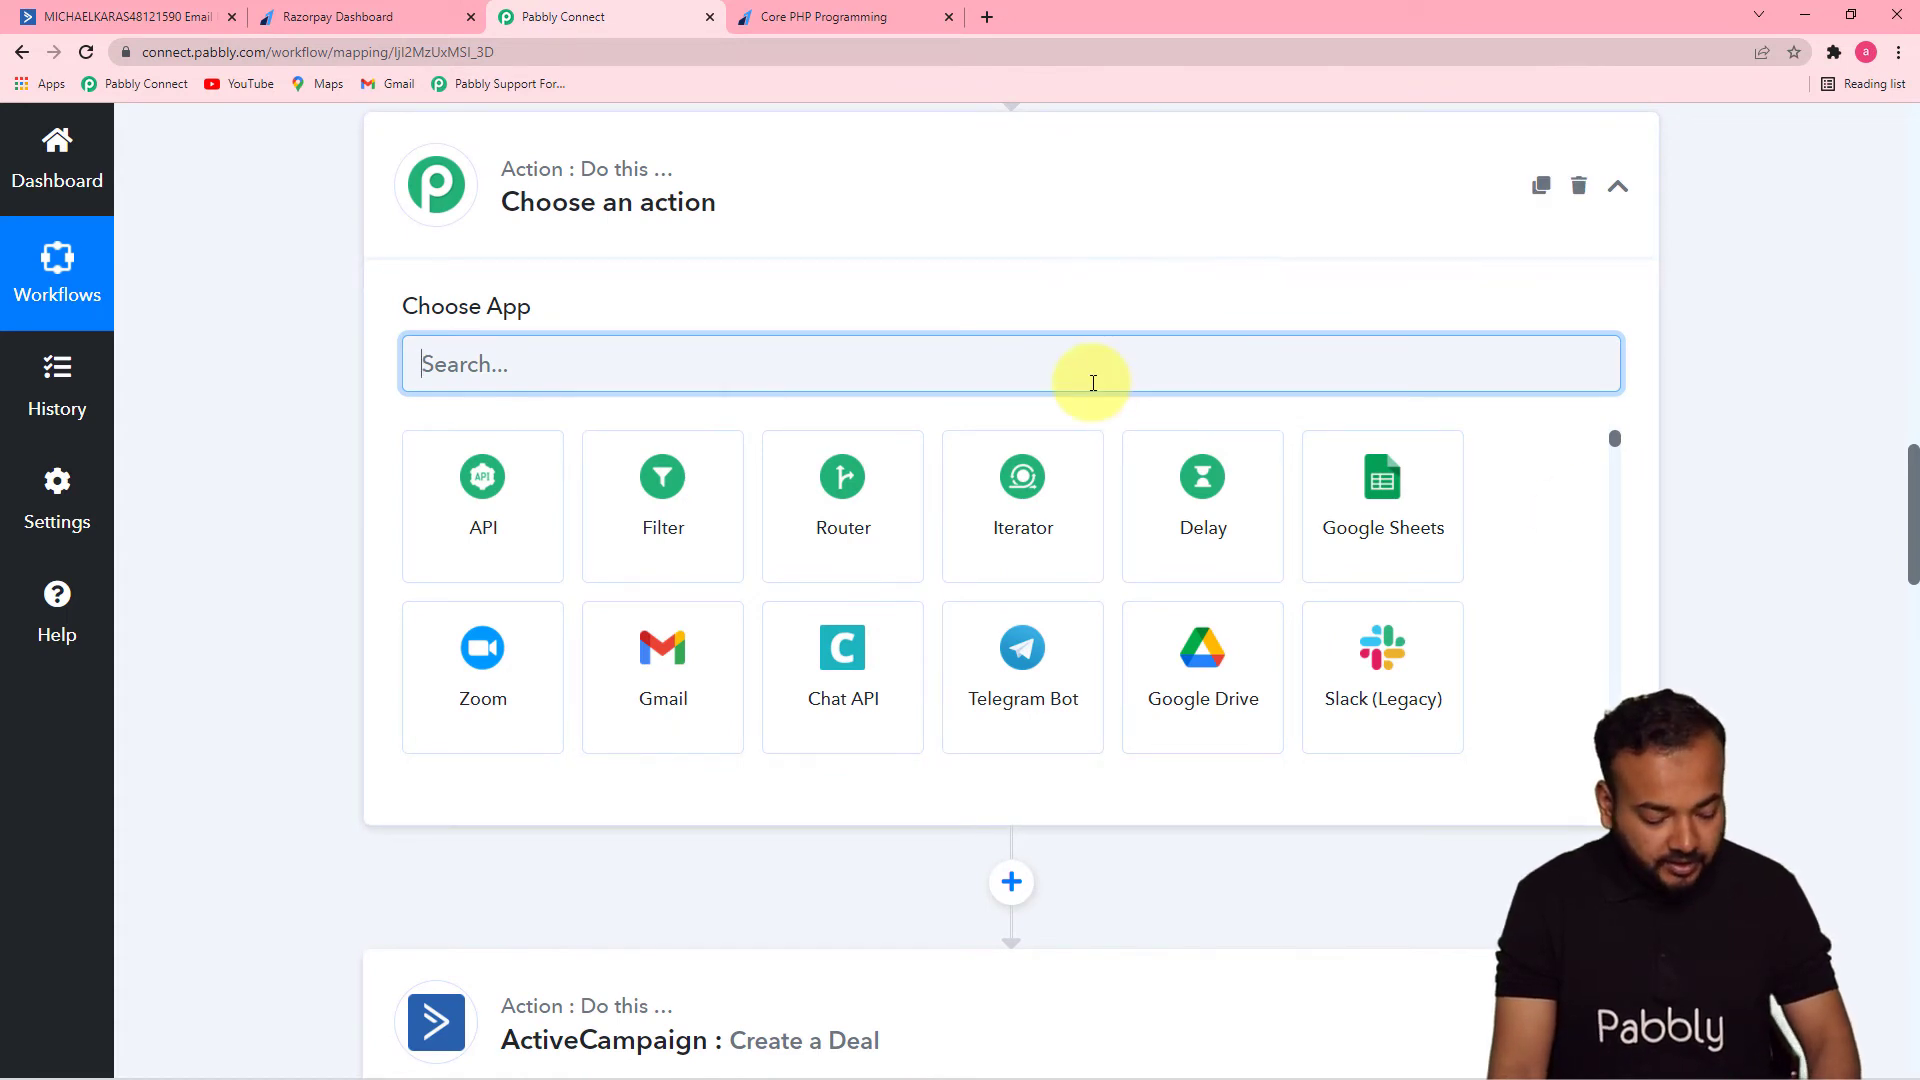
type("nu")
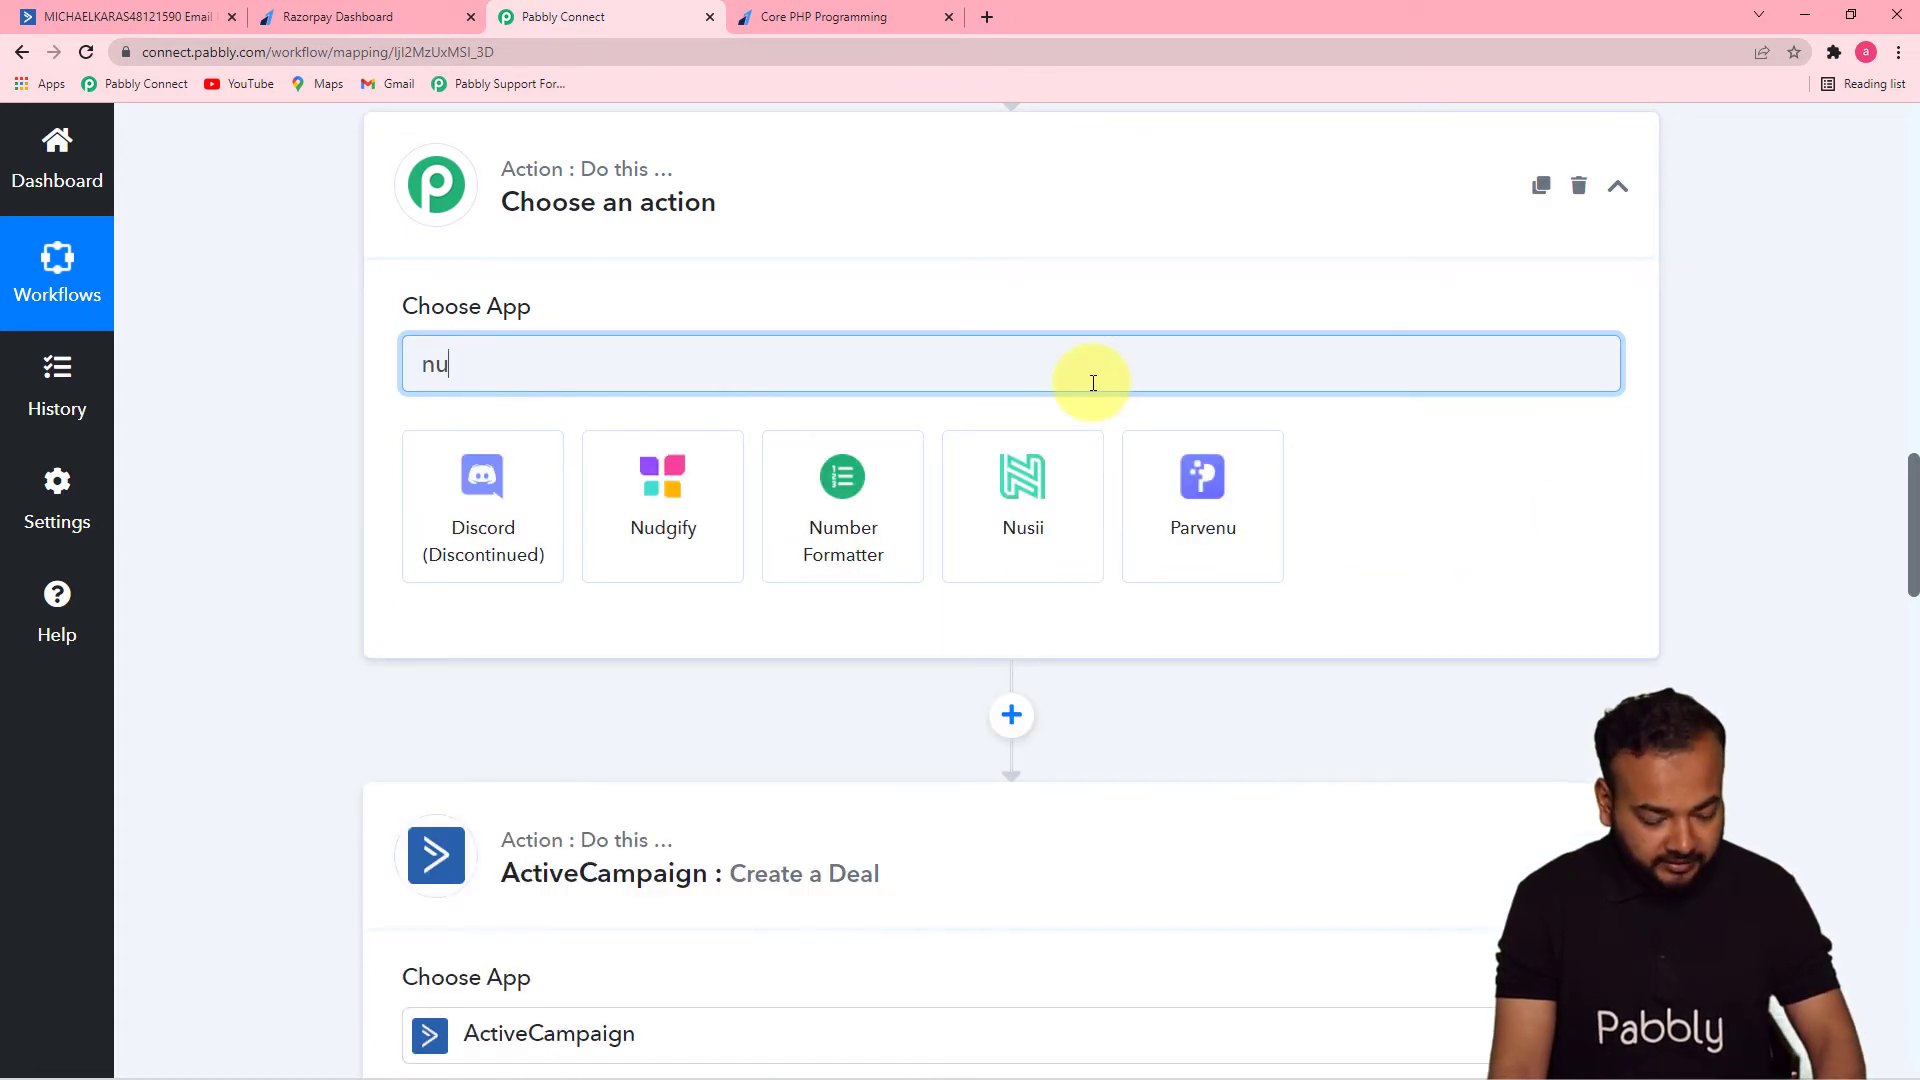
type("mber")
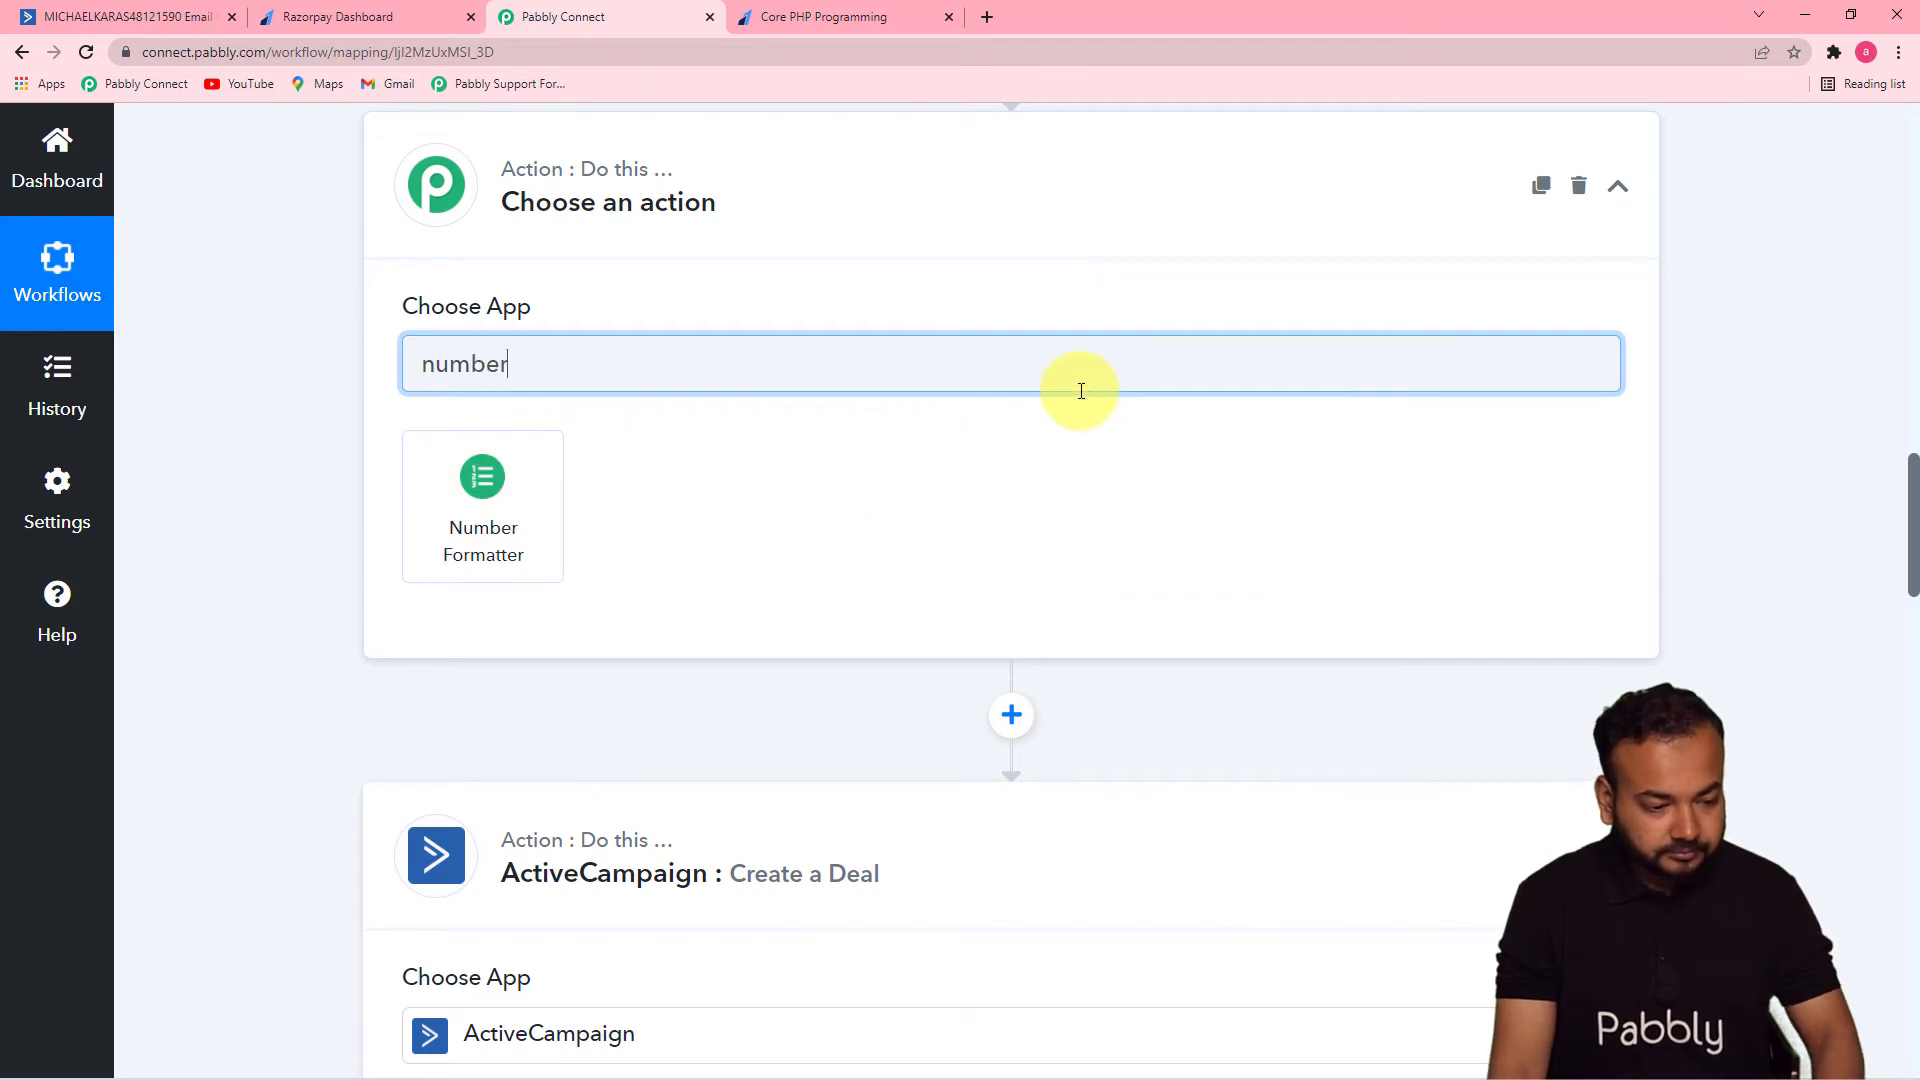
left_click(446, 518)
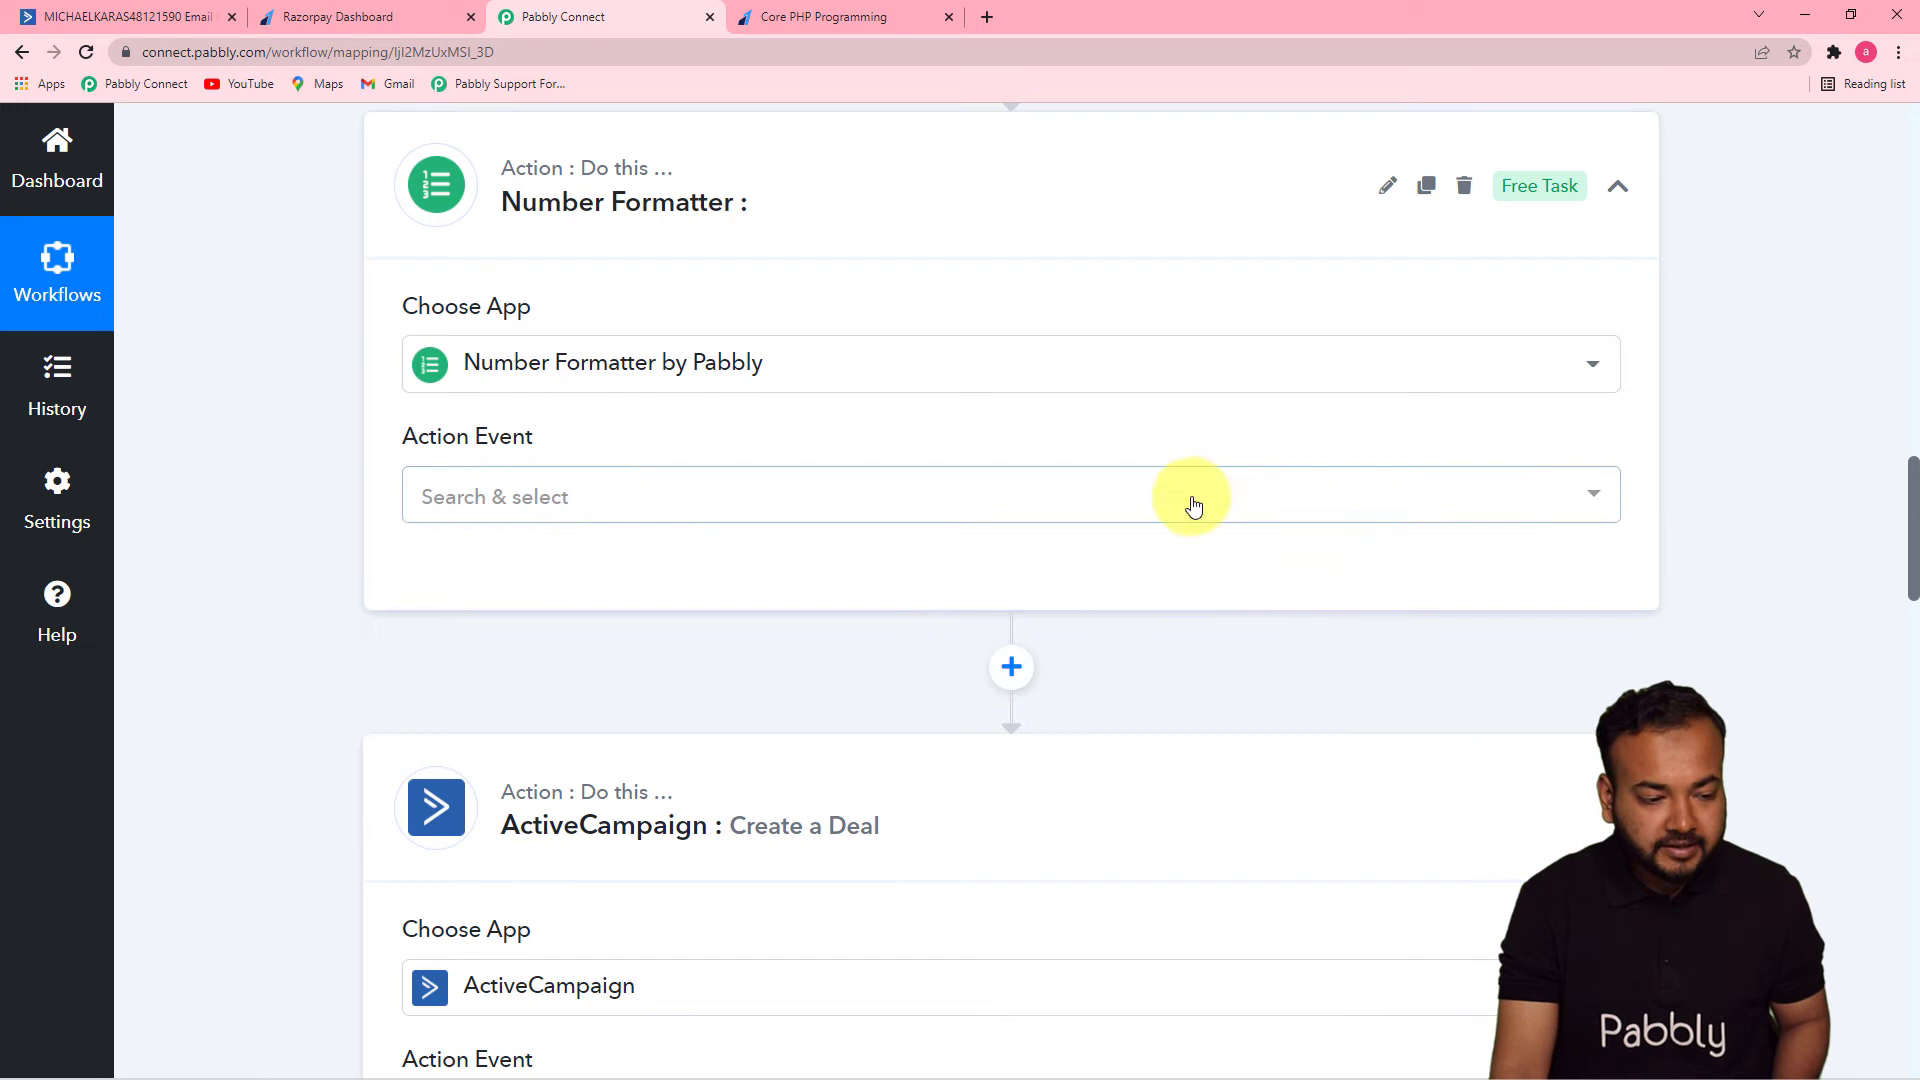
left_click(1195, 503)
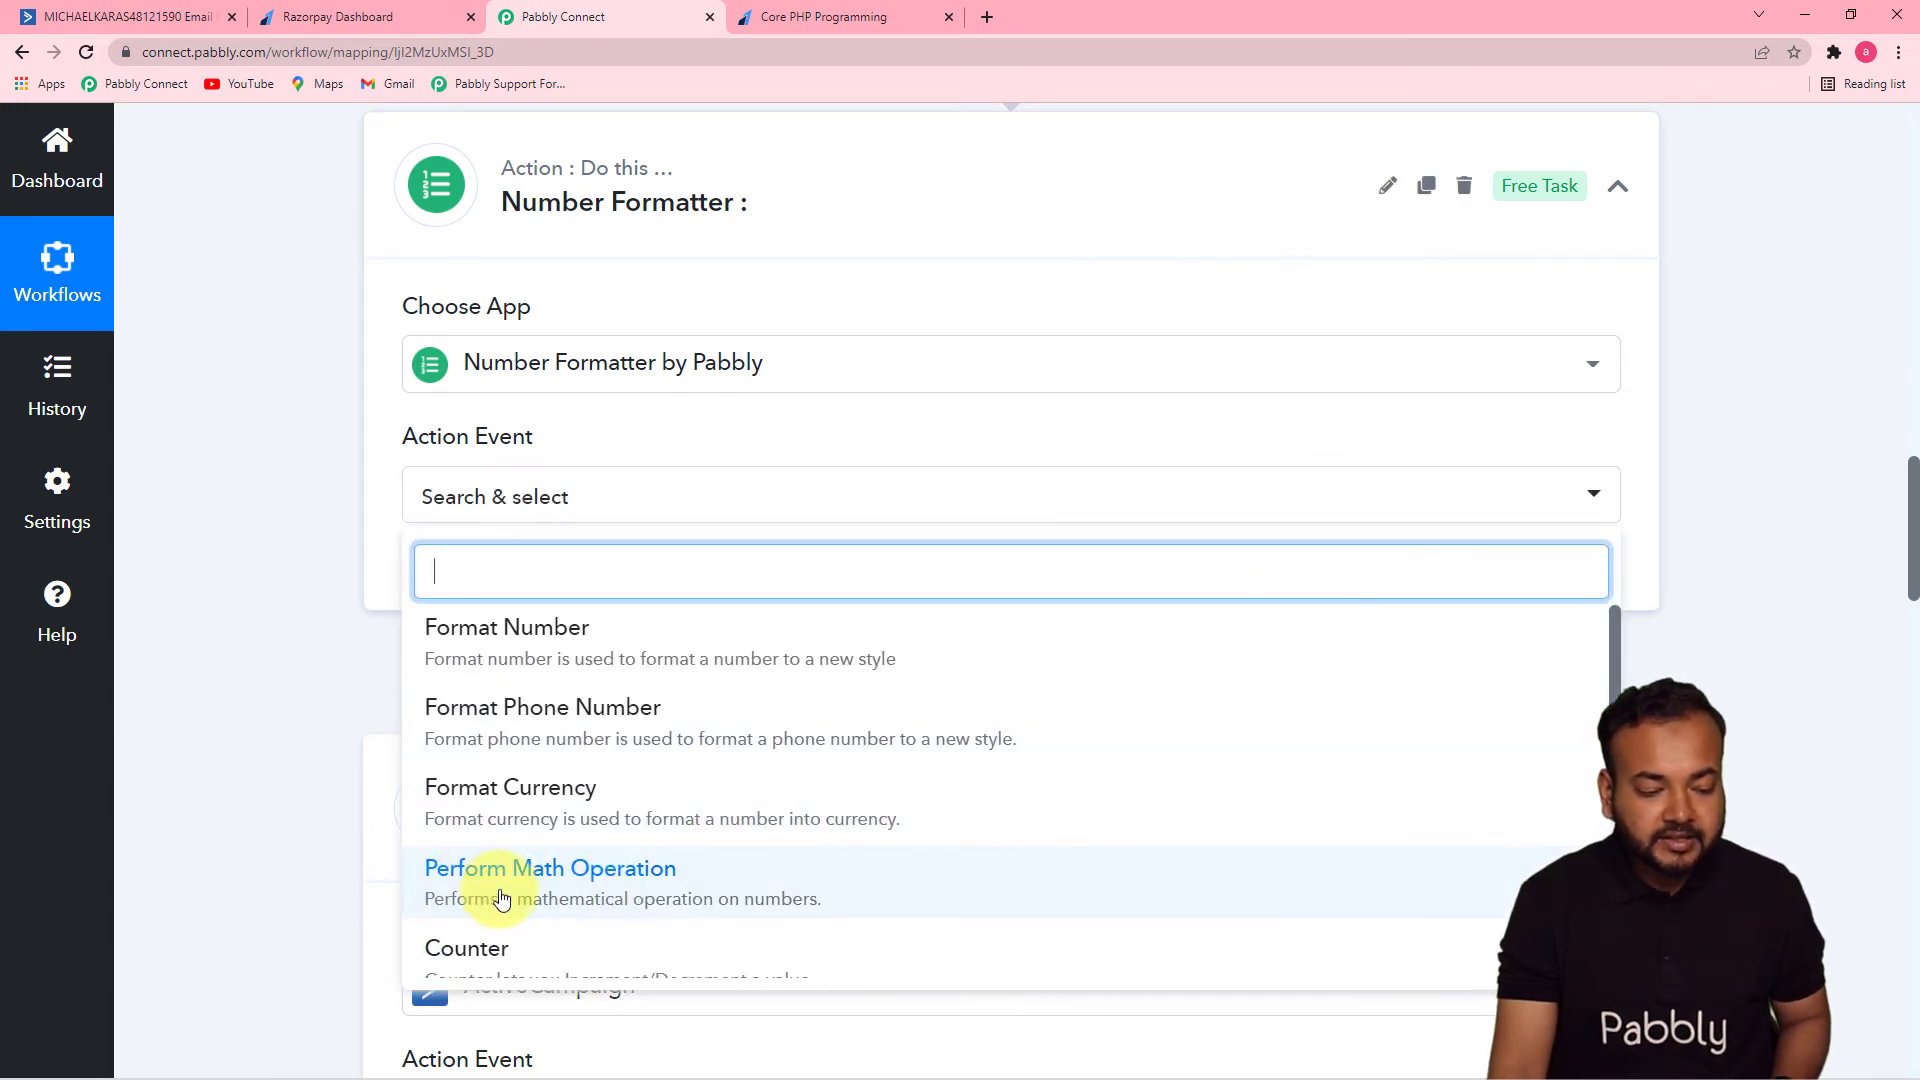
left_click(667, 903)
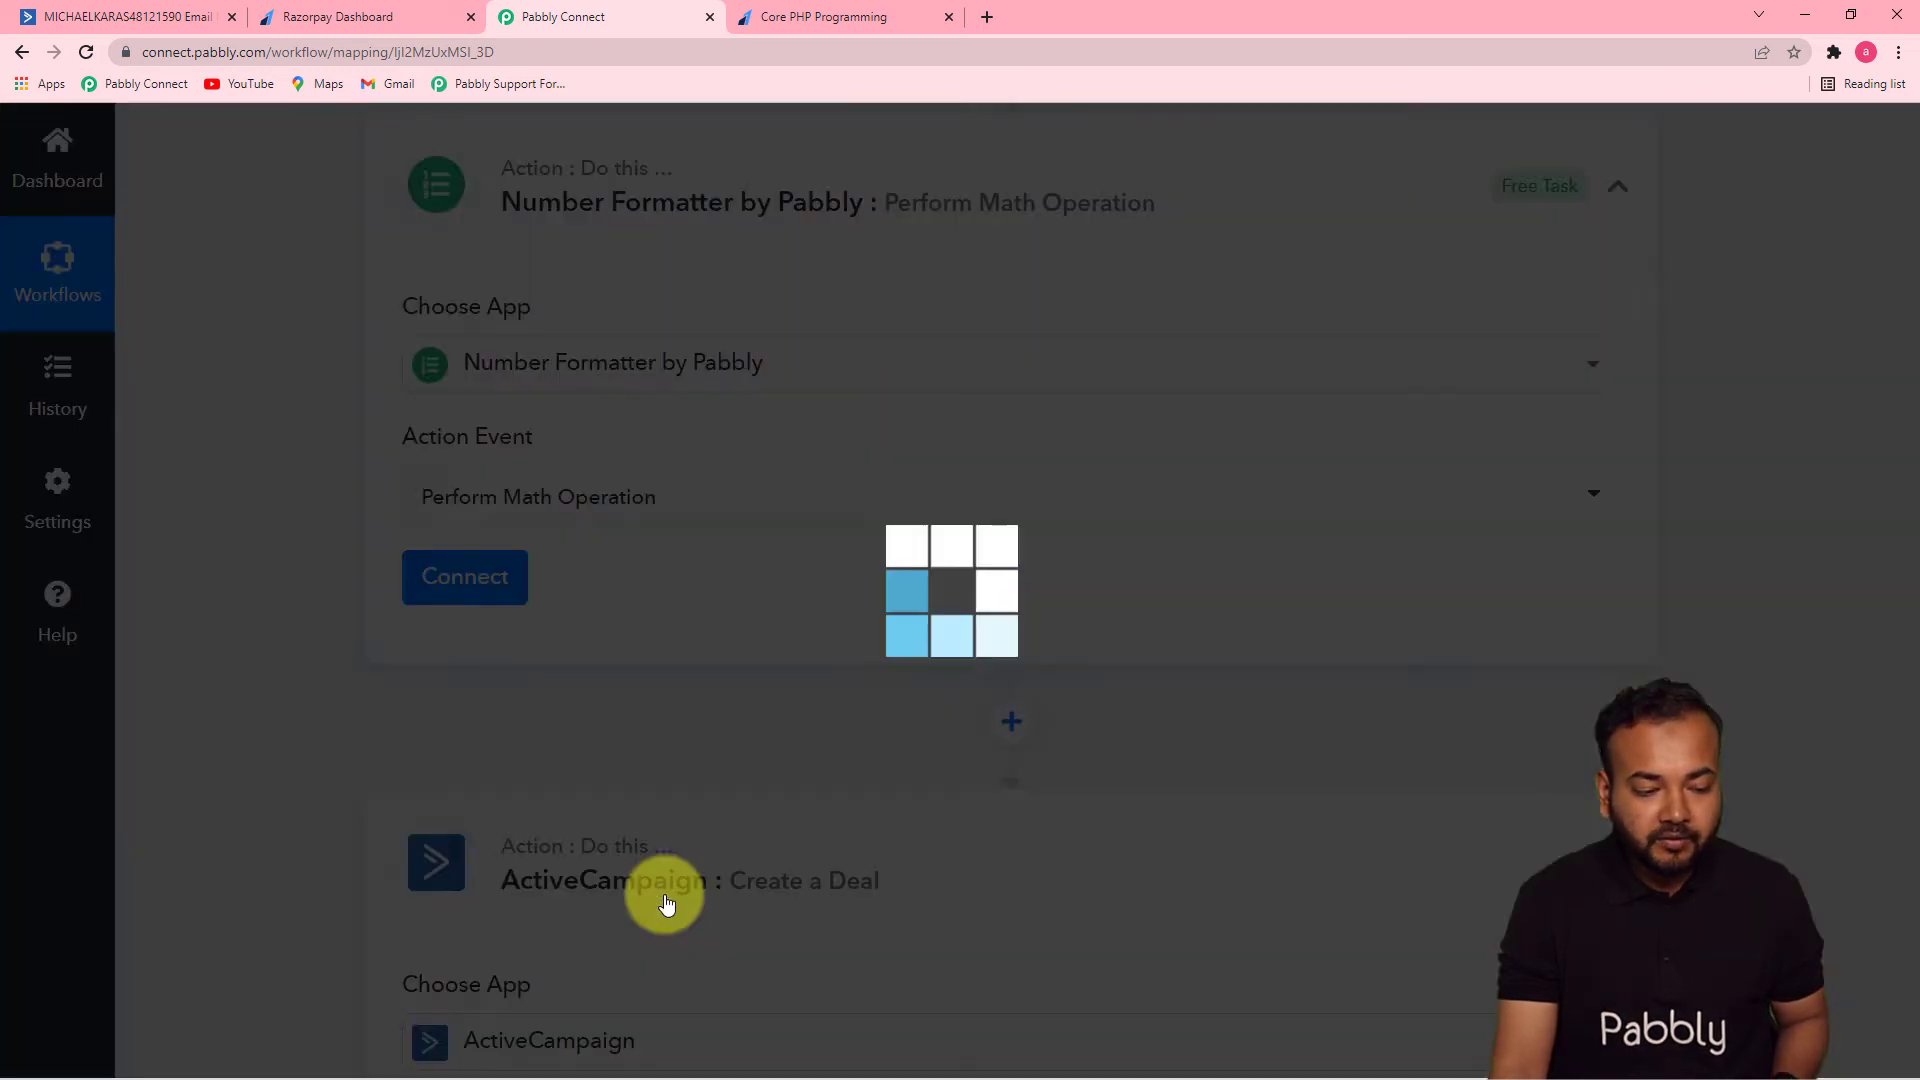
left_click(475, 592)
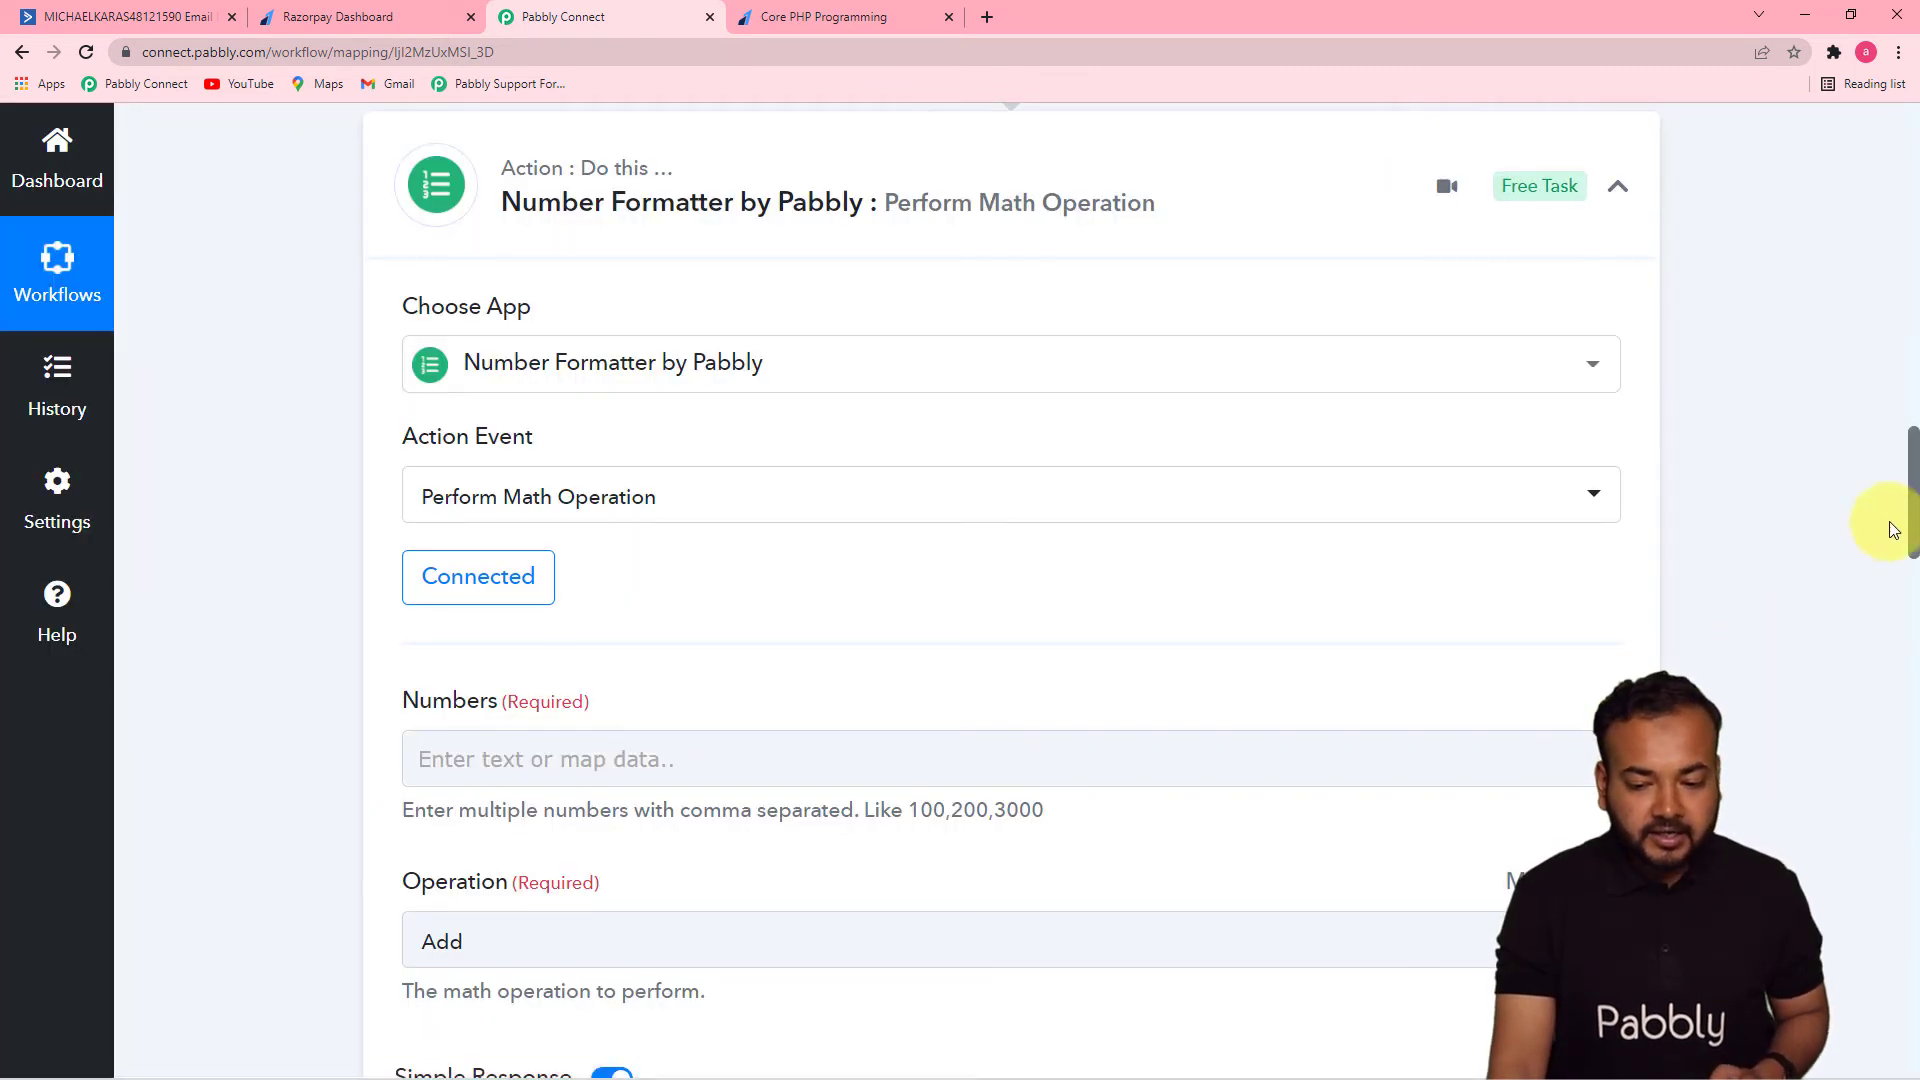
Fill Numbers with the Razorpay payment Amount followed by ,100.
left_click_drag(1903, 514, 1915, 566)
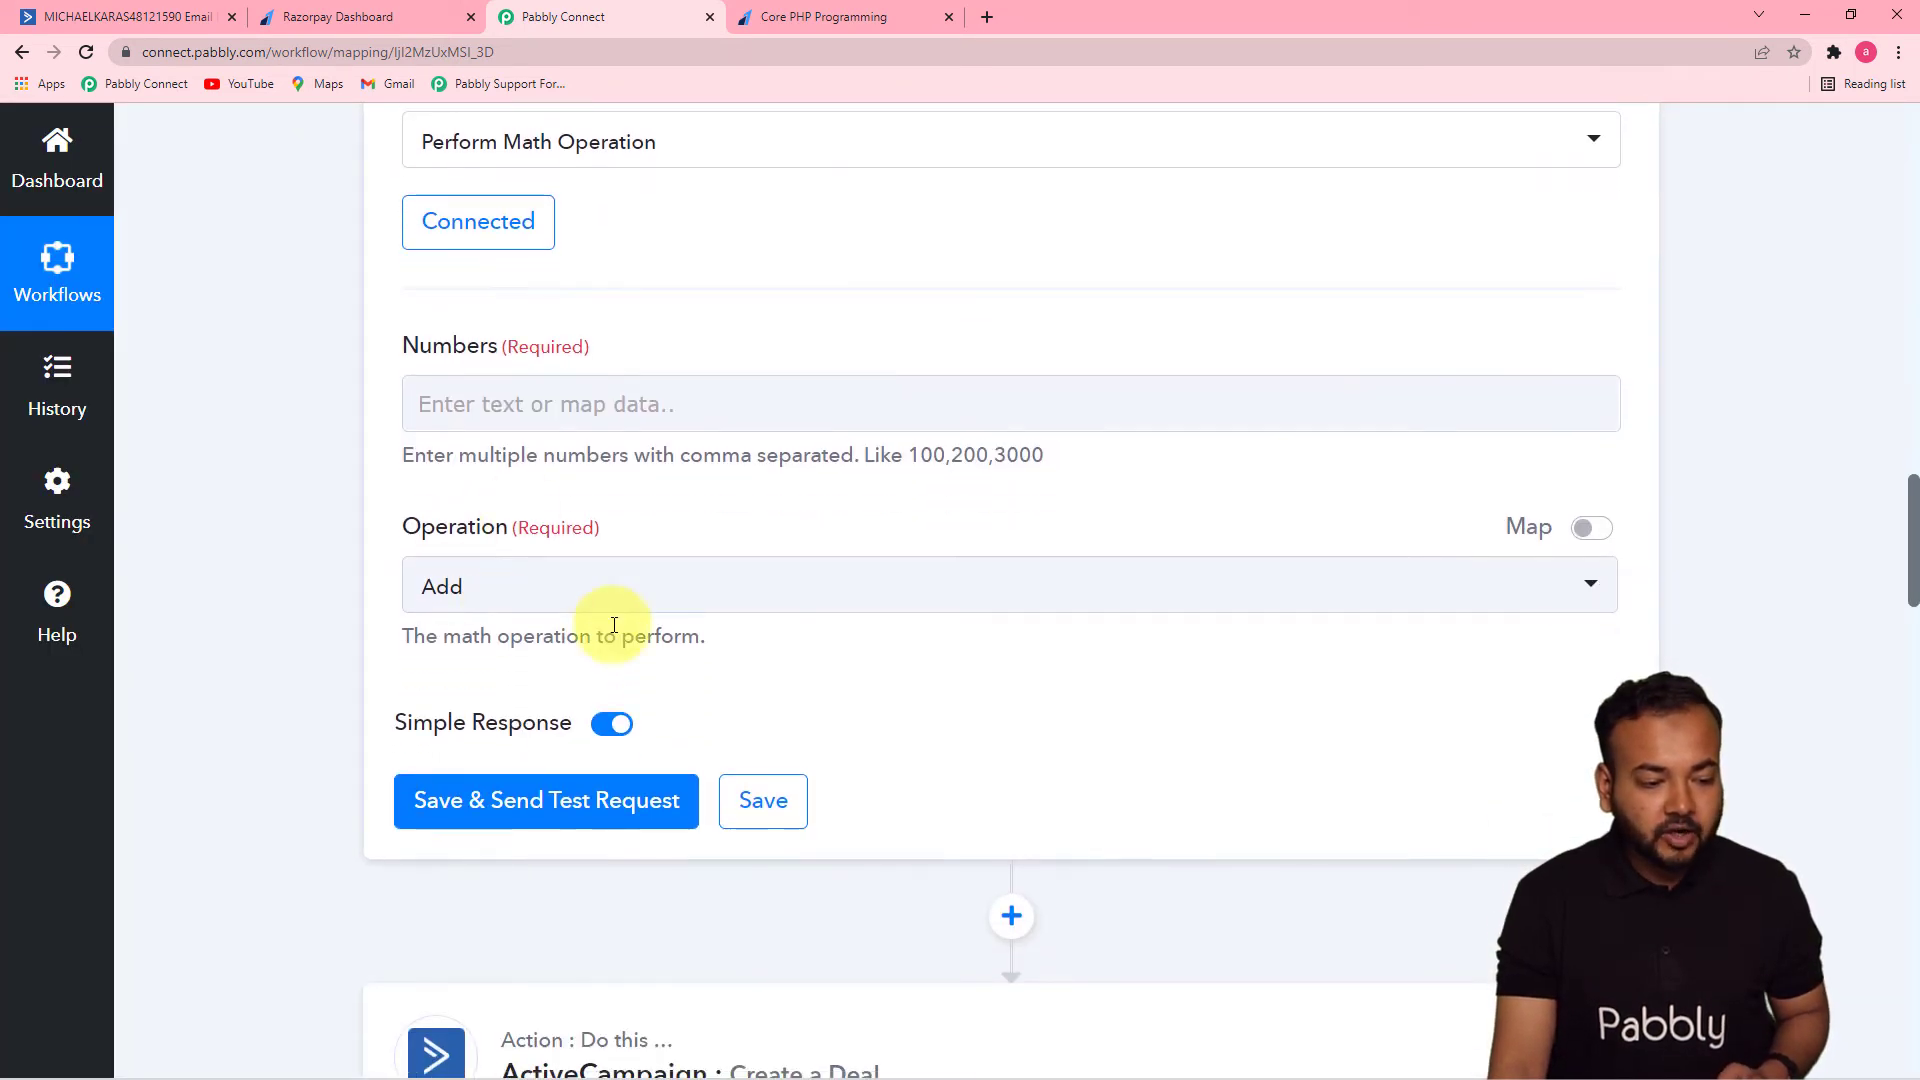
left_click(914, 412)
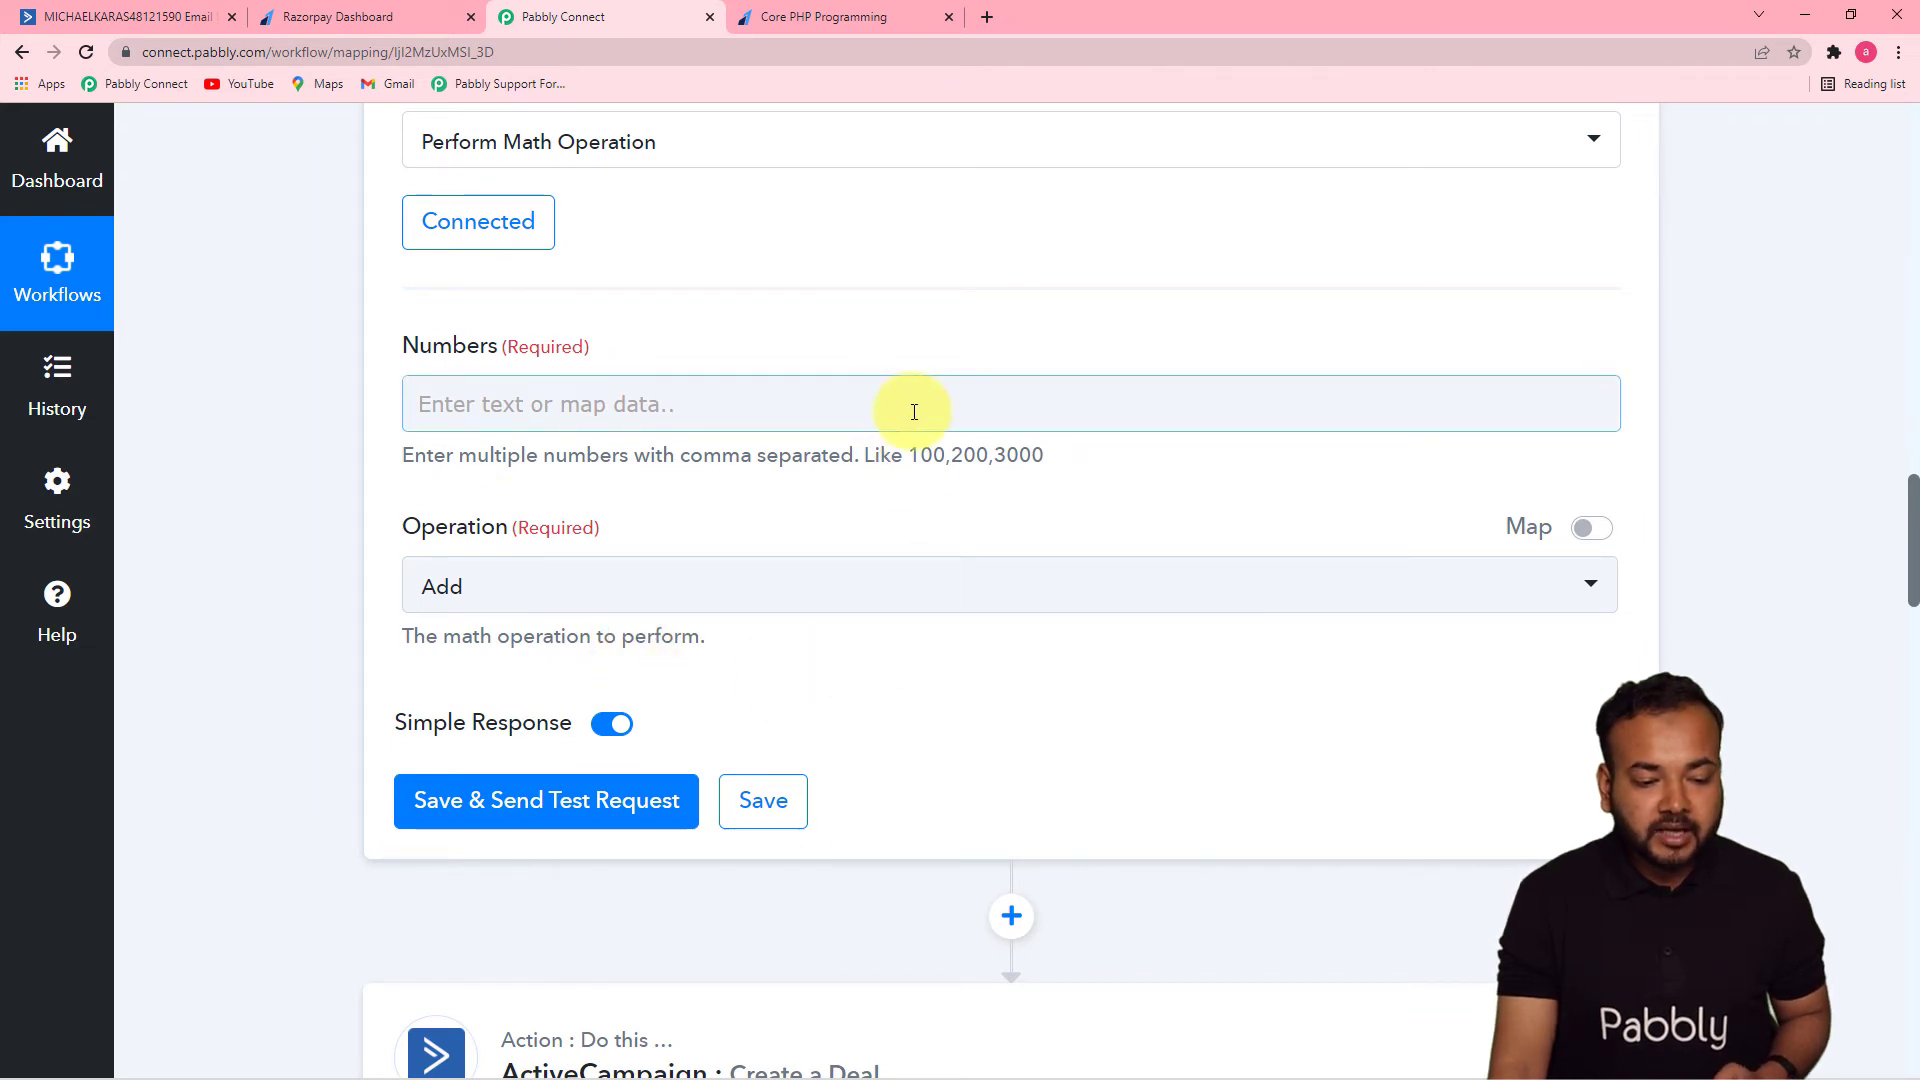
left_click(914, 412)
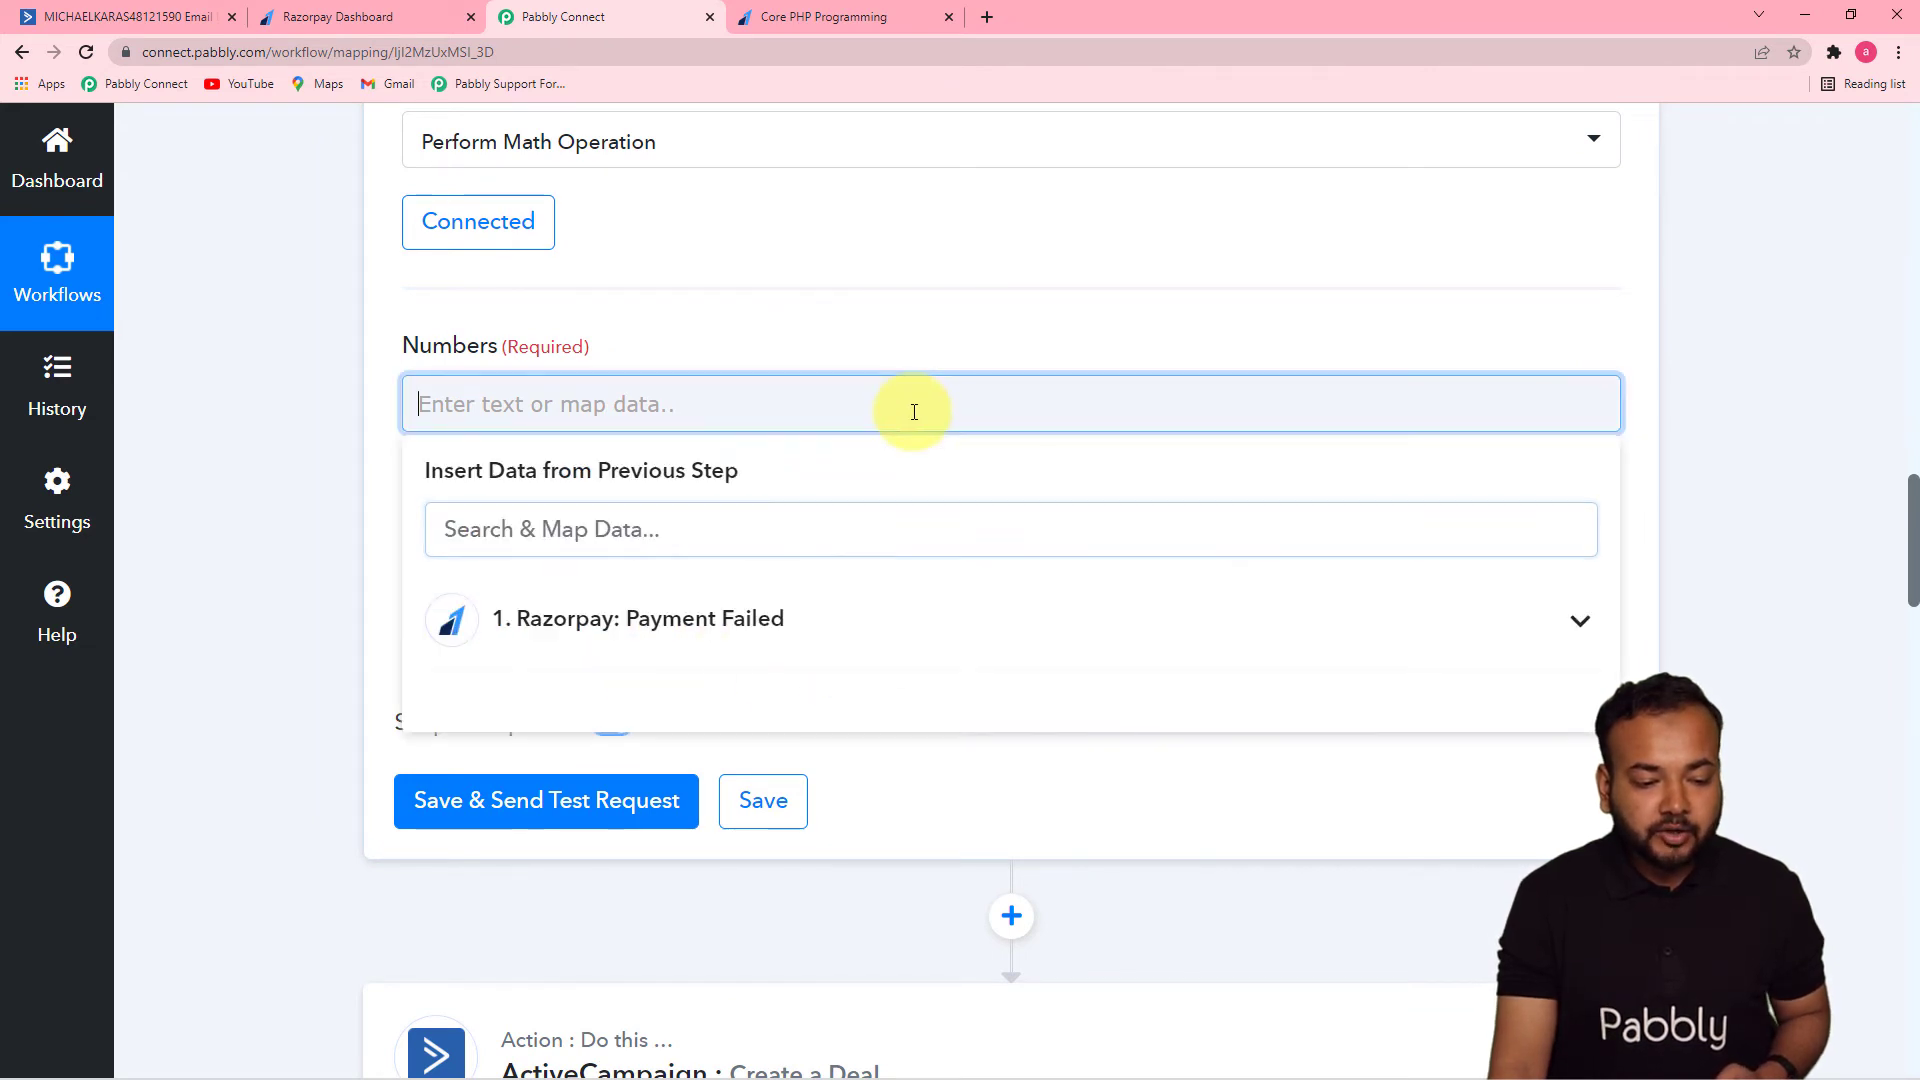
left_click(634, 620)
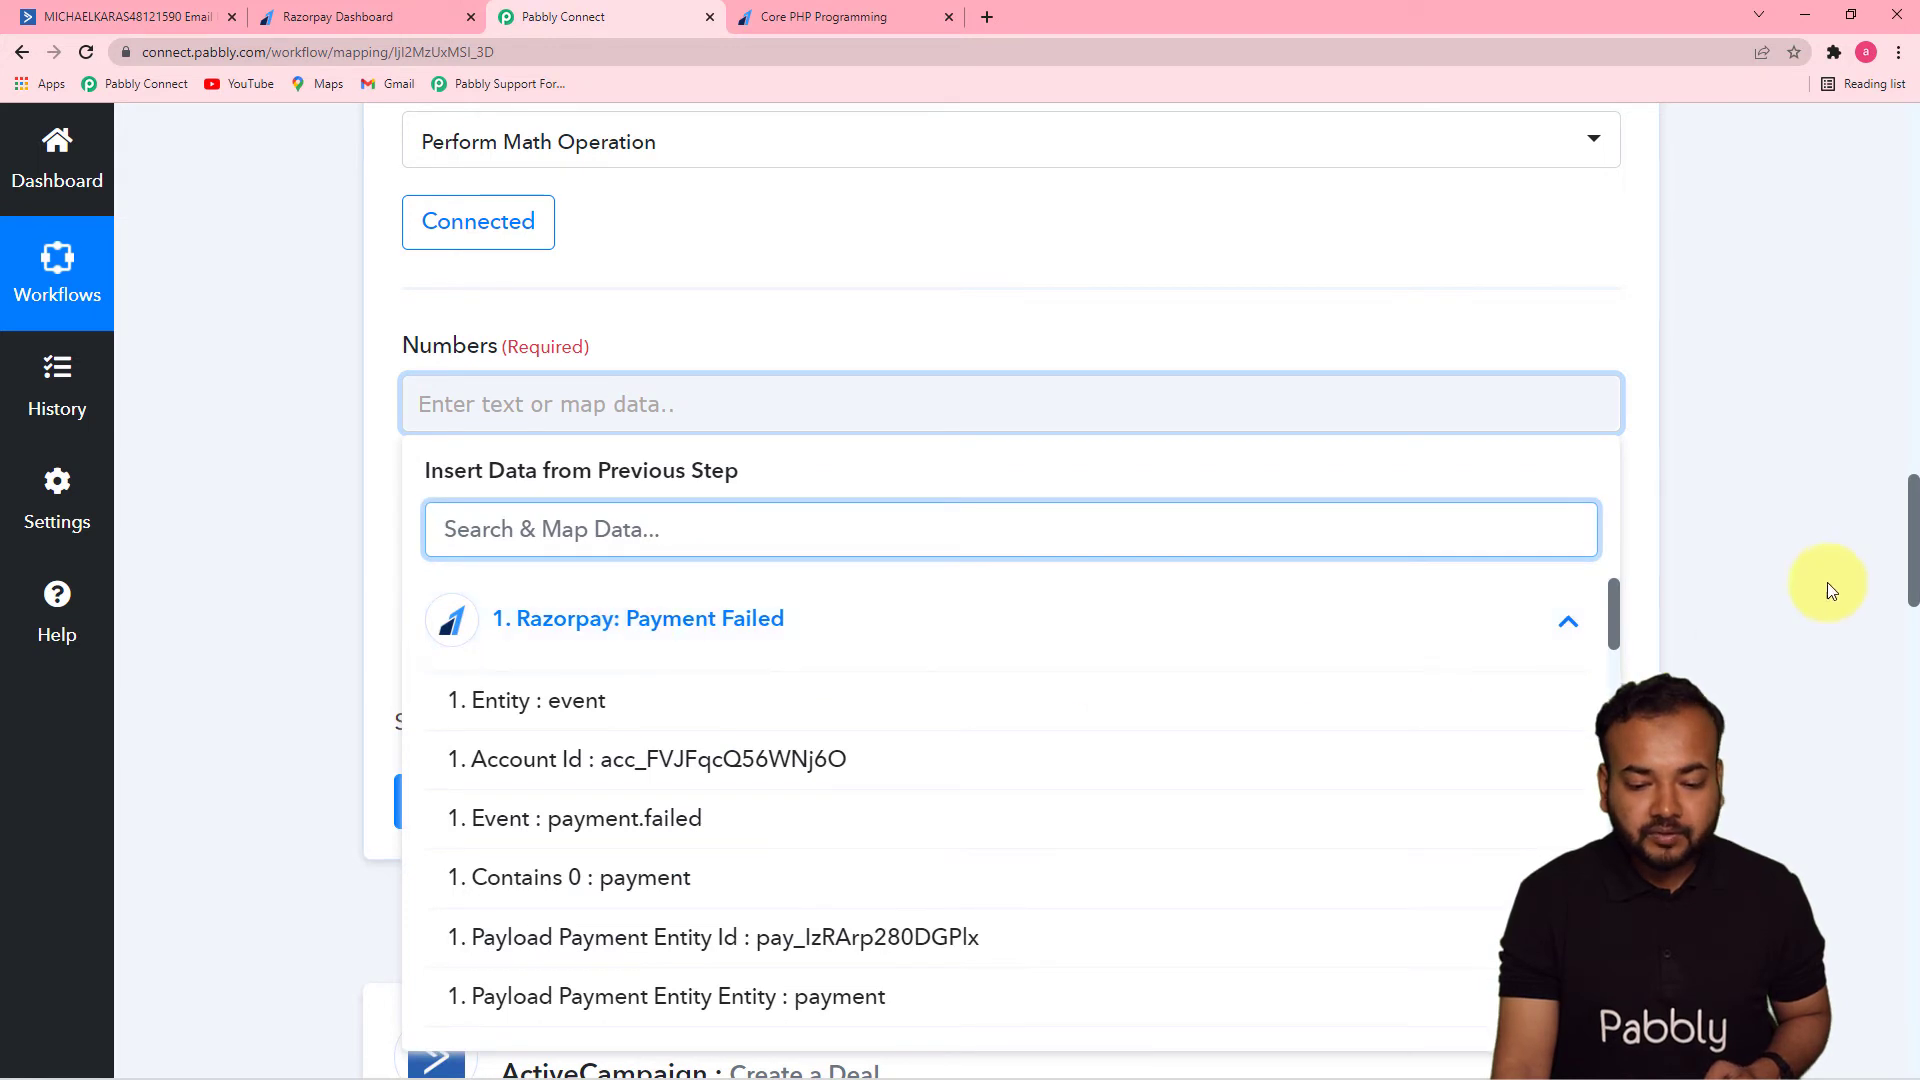
left_click_drag(1612, 618, 1598, 680)
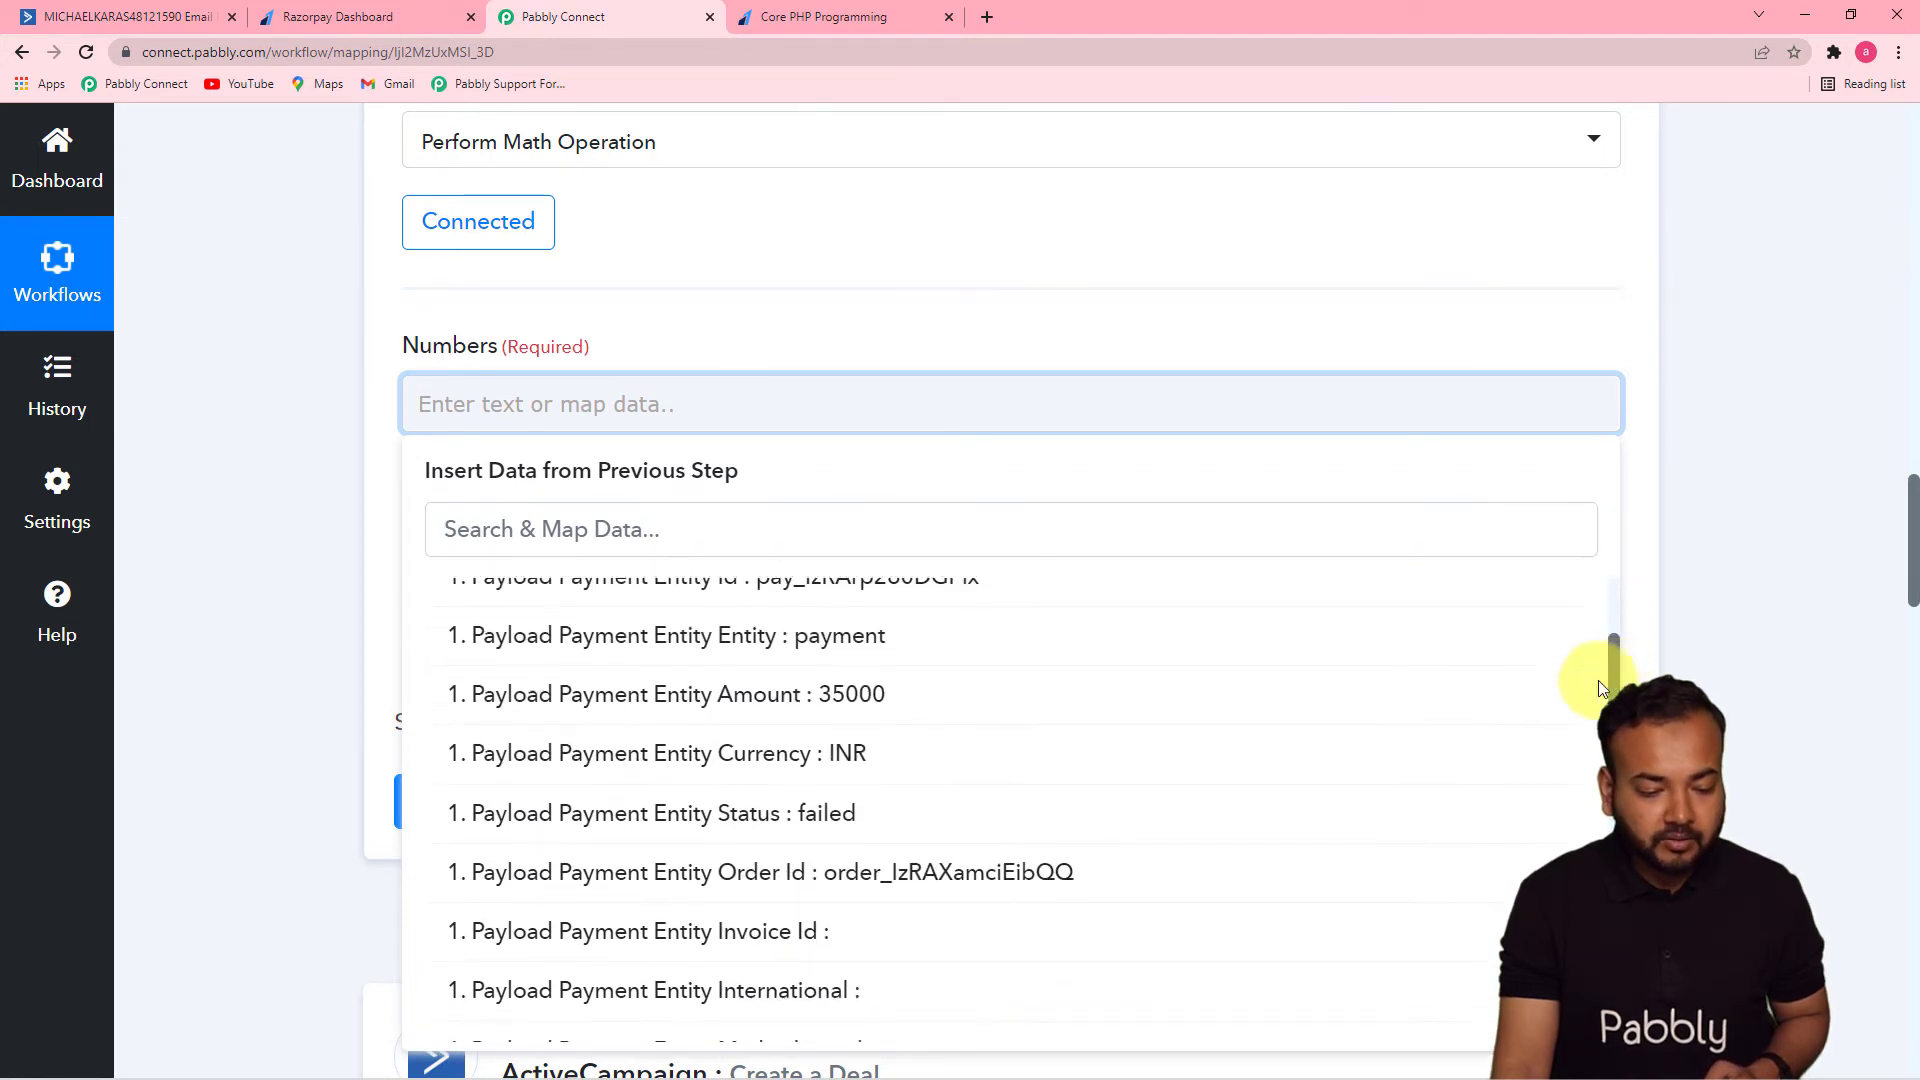
left_click(1097, 690)
left_click(308, 558)
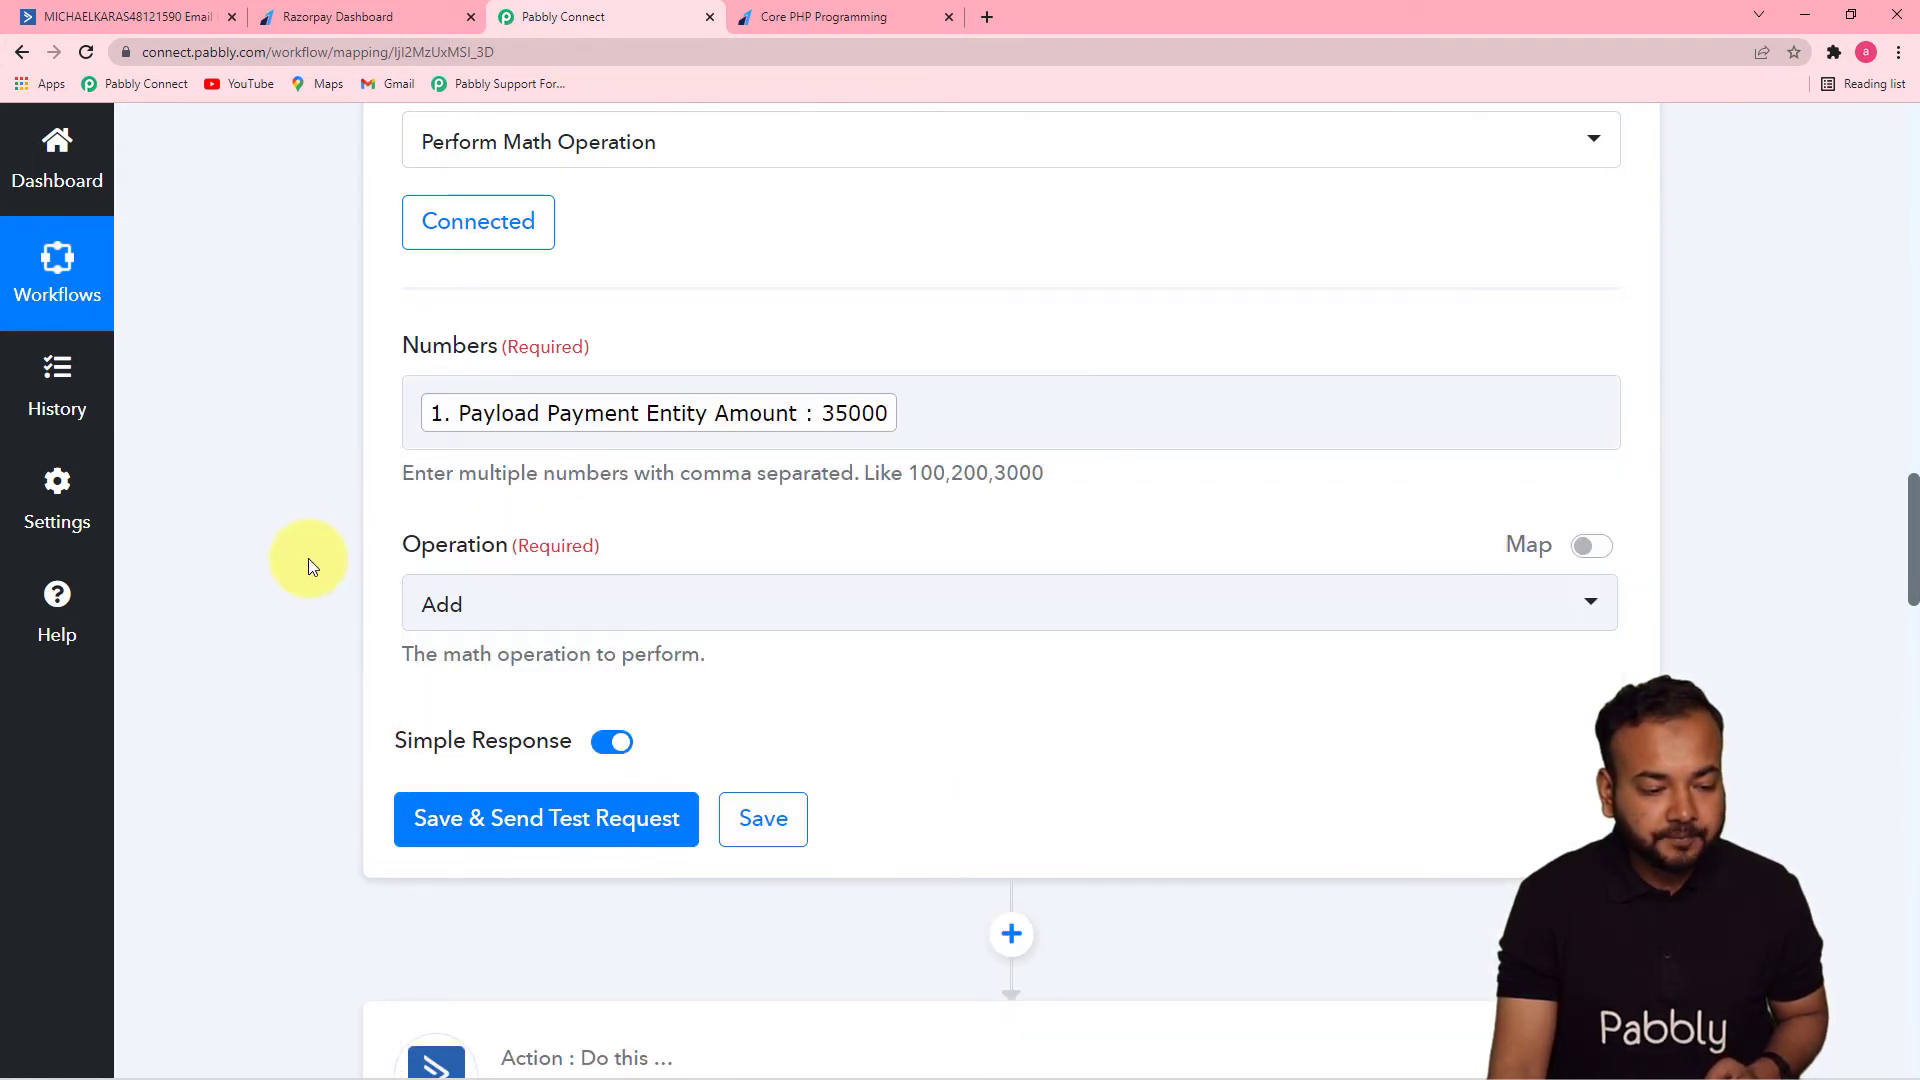
left_click(926, 434)
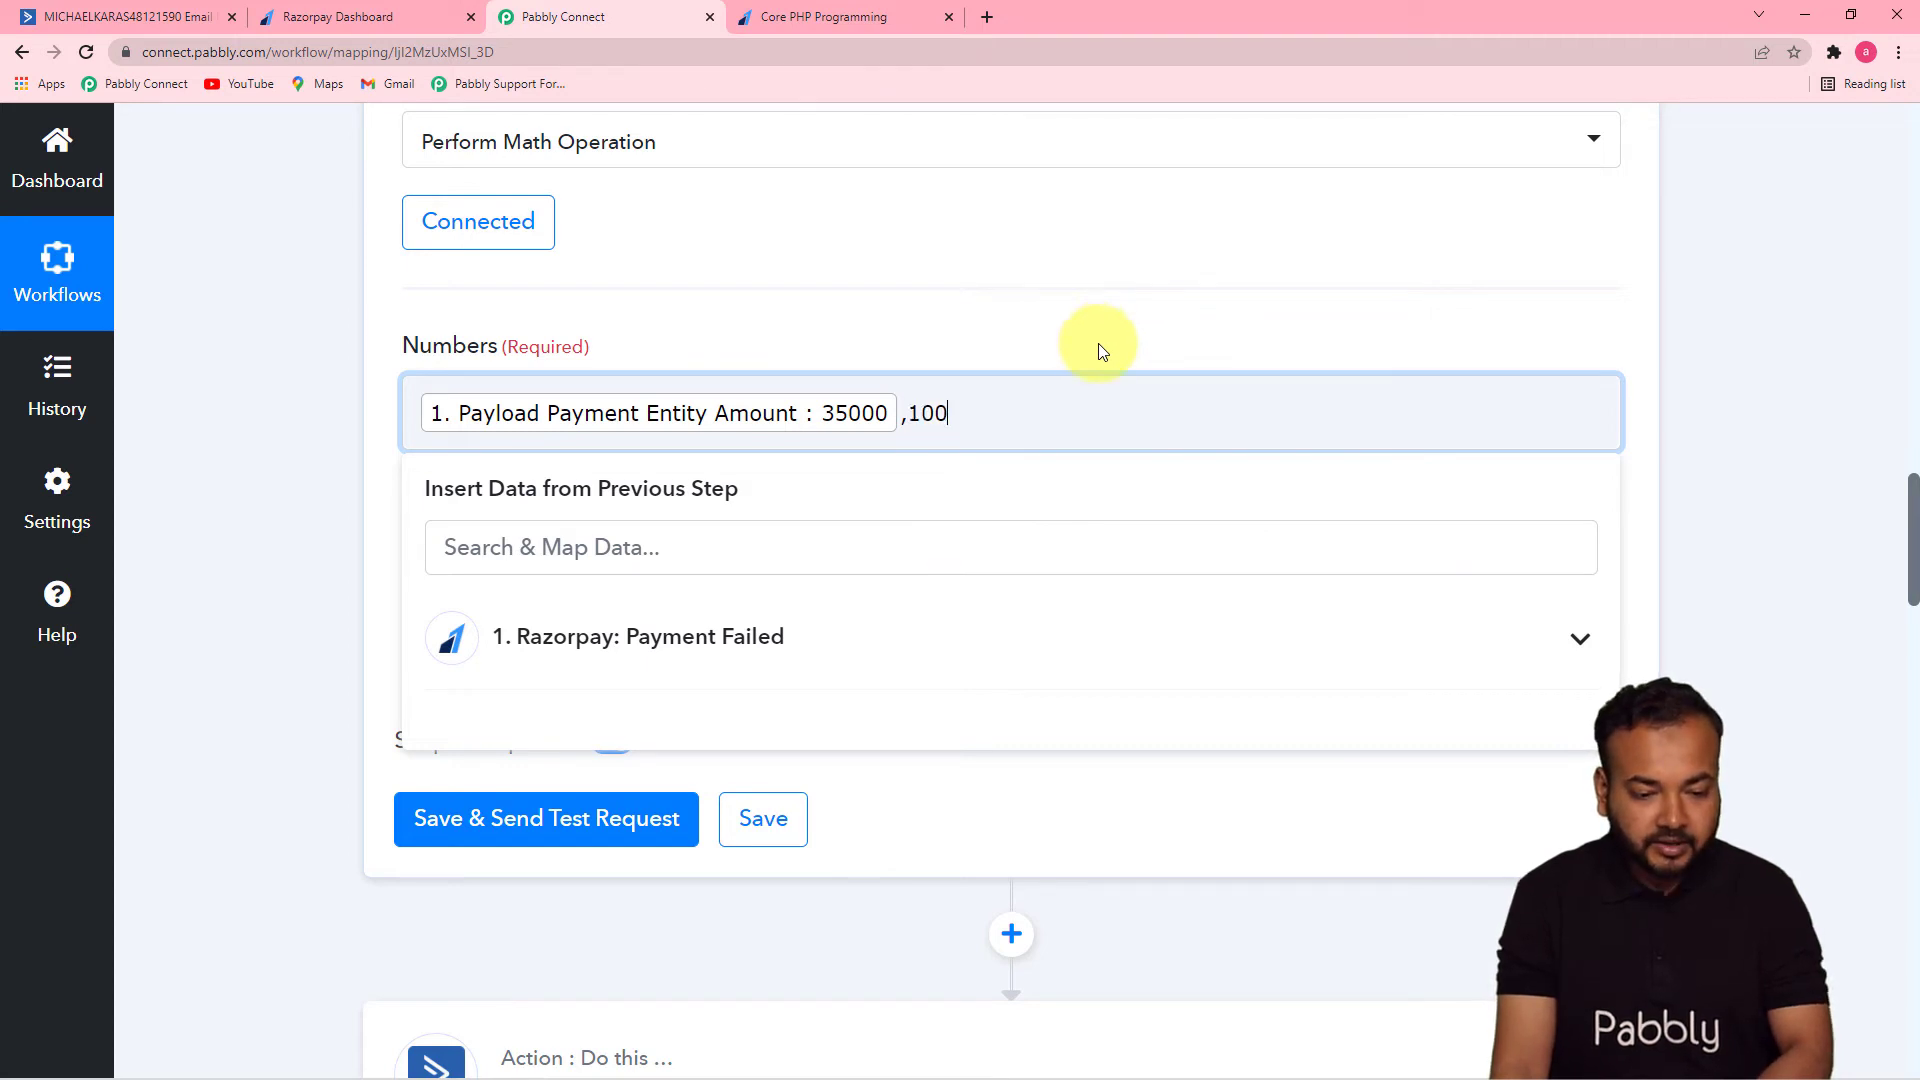
left_click(1646, 360)
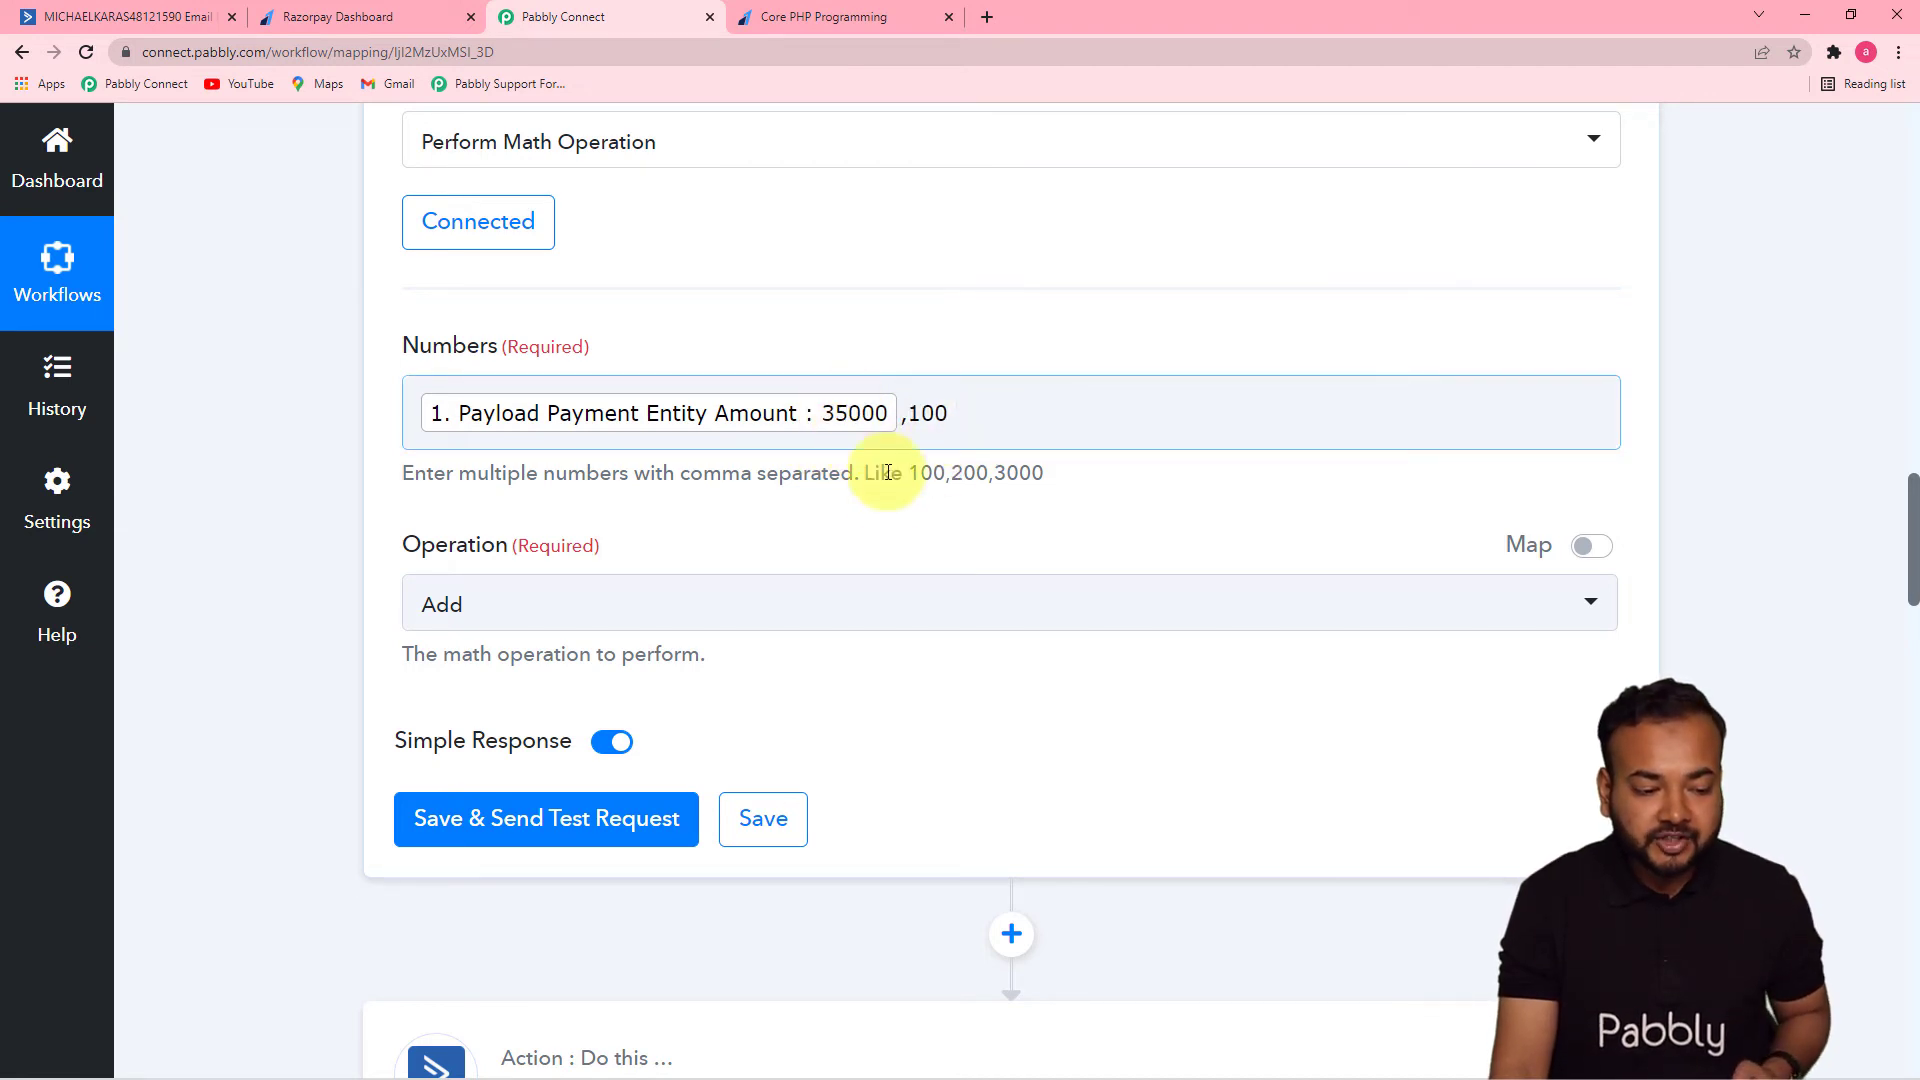
Set the operation to Divide, save, and test to get Result 350.
left_click(656, 604)
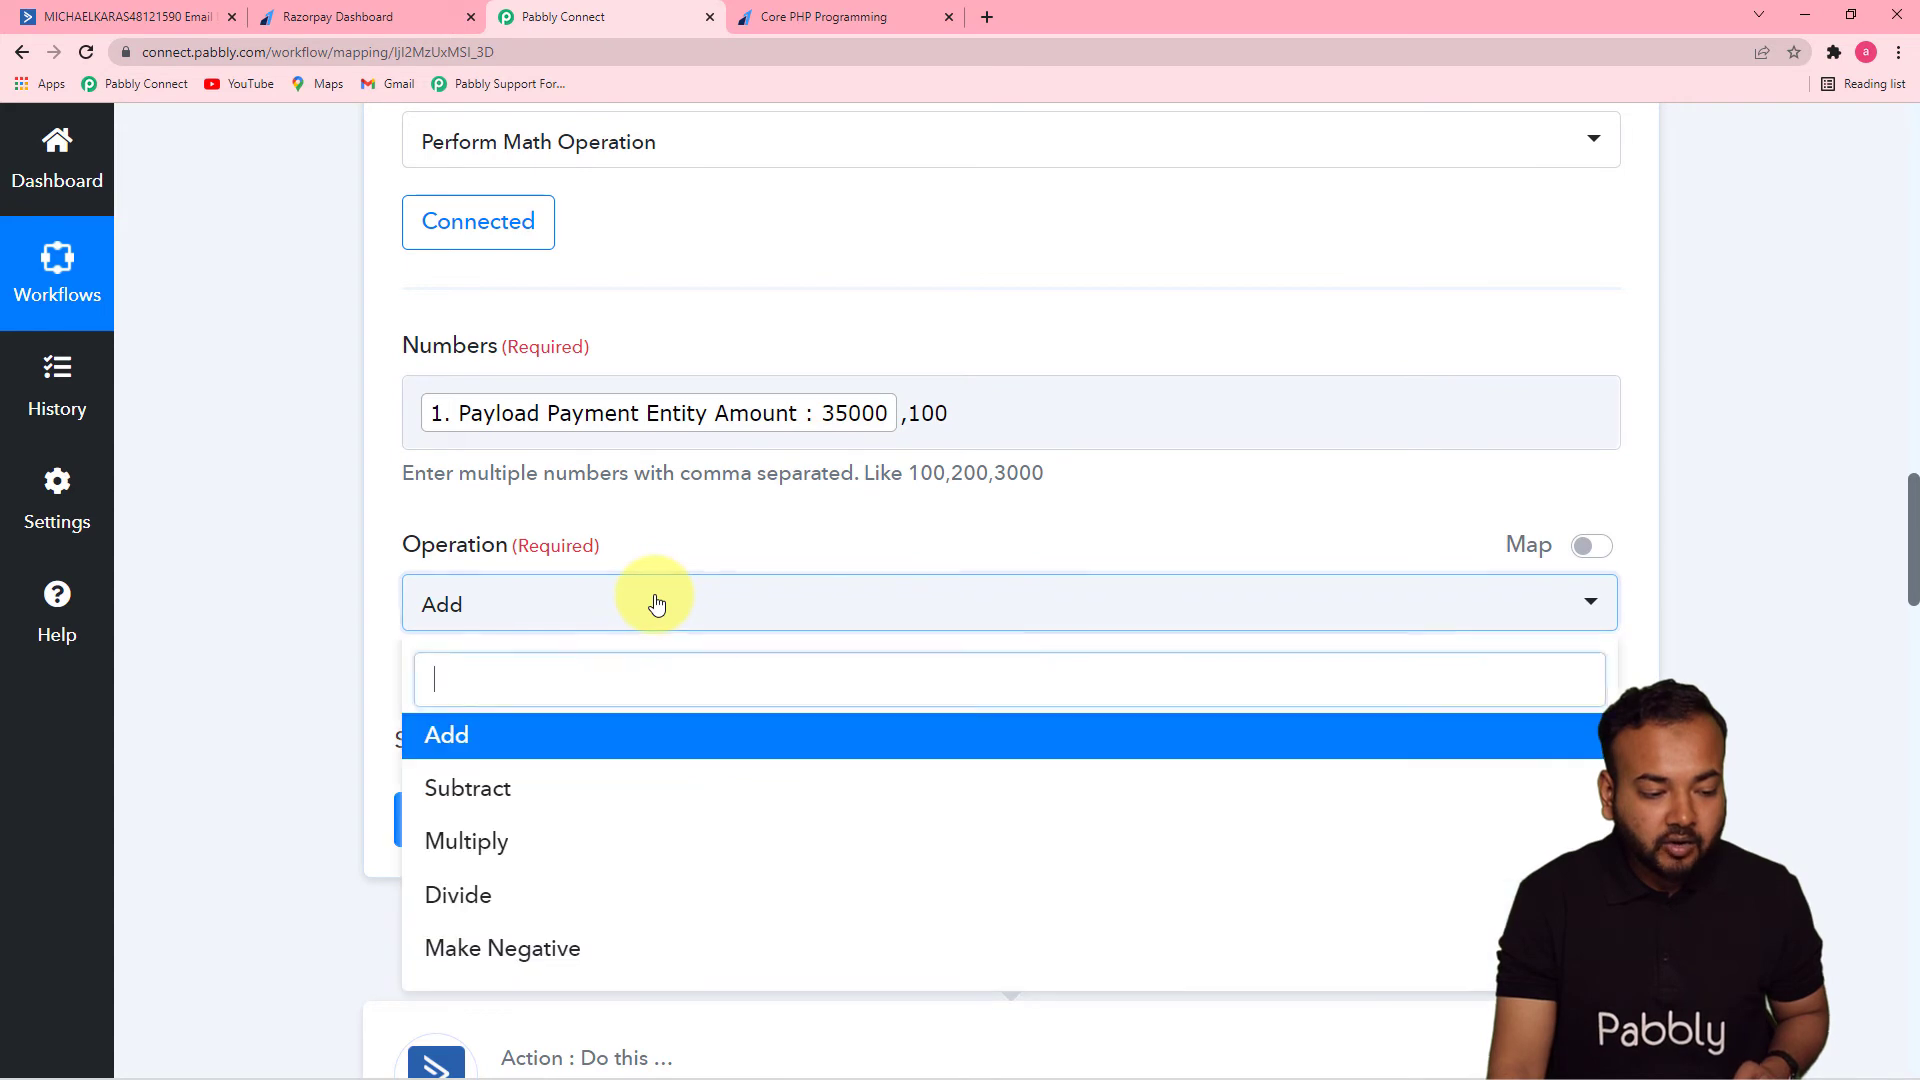
left_click(517, 895)
left_click(464, 843)
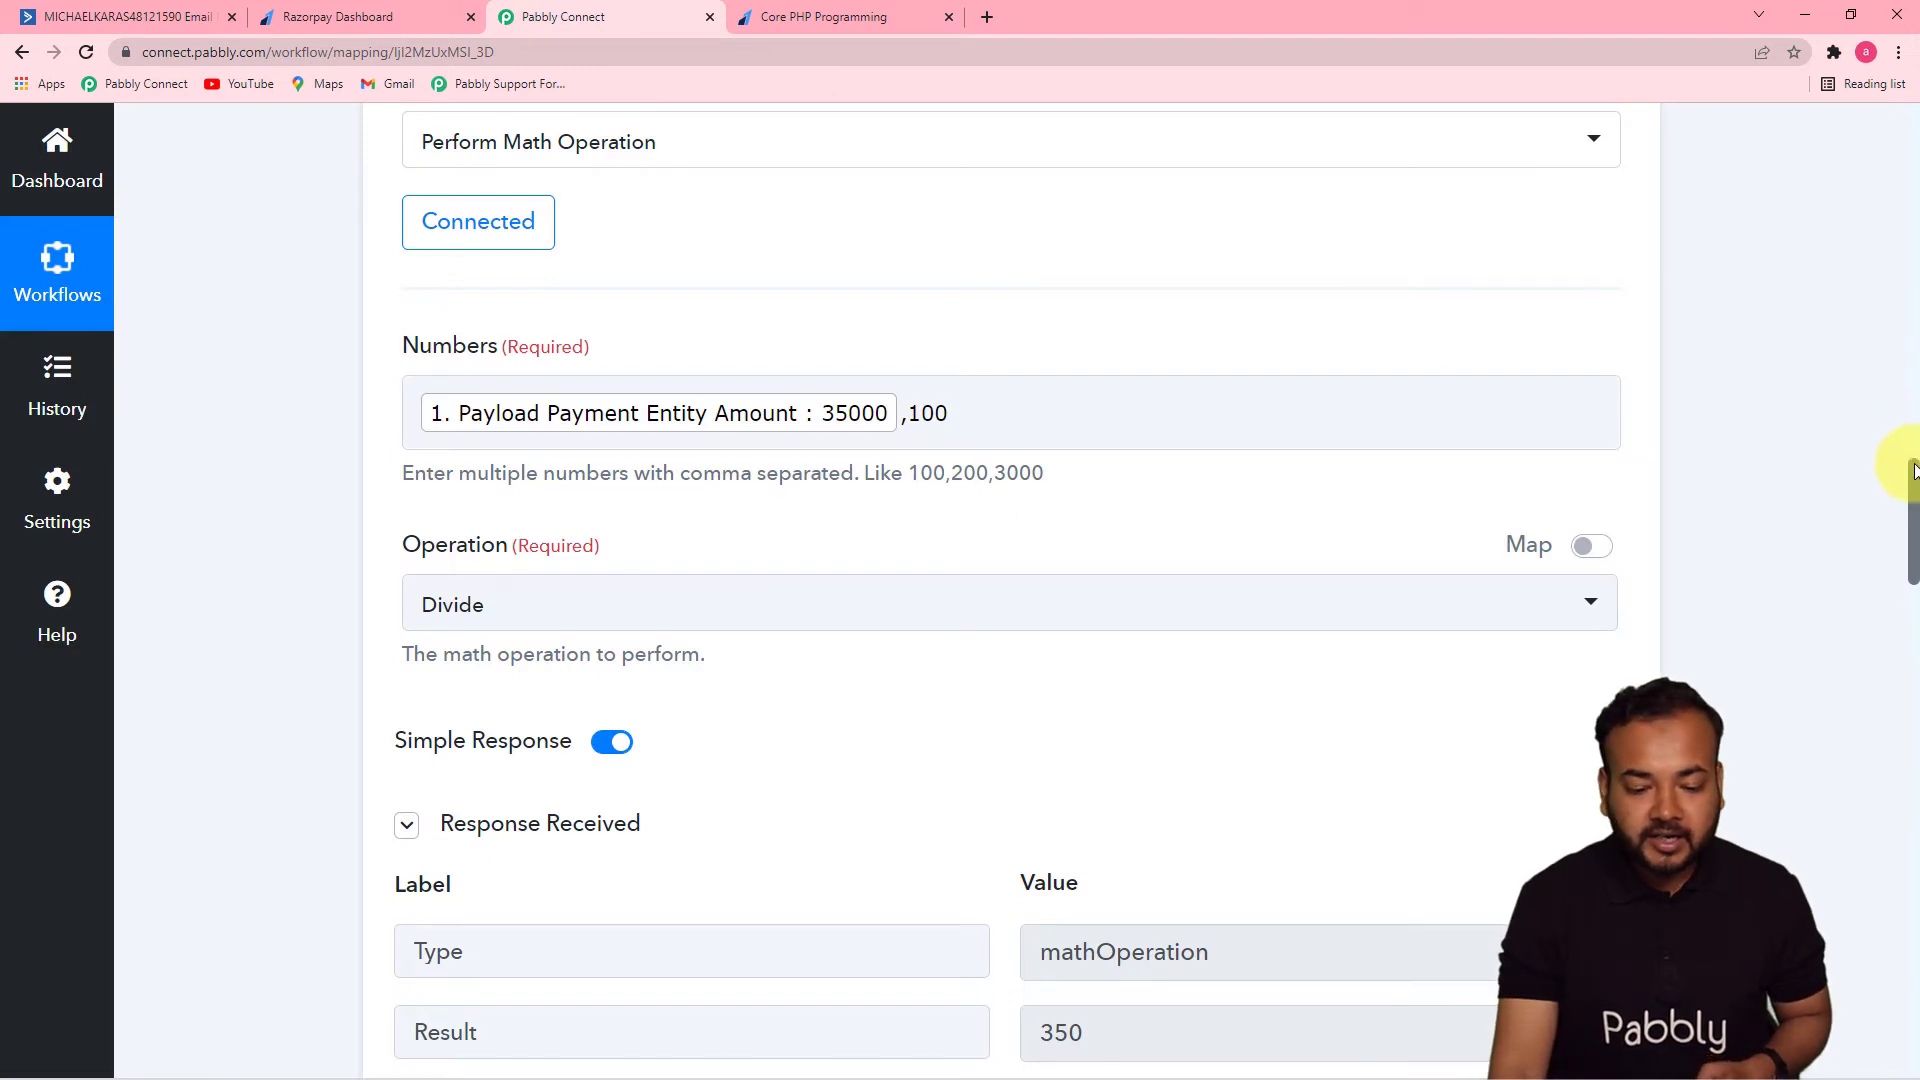
Reconnect the Create a Deal step to the existing ActiveCampaign #11 connection and save it.
left_click_drag(1912, 470, 1914, 580)
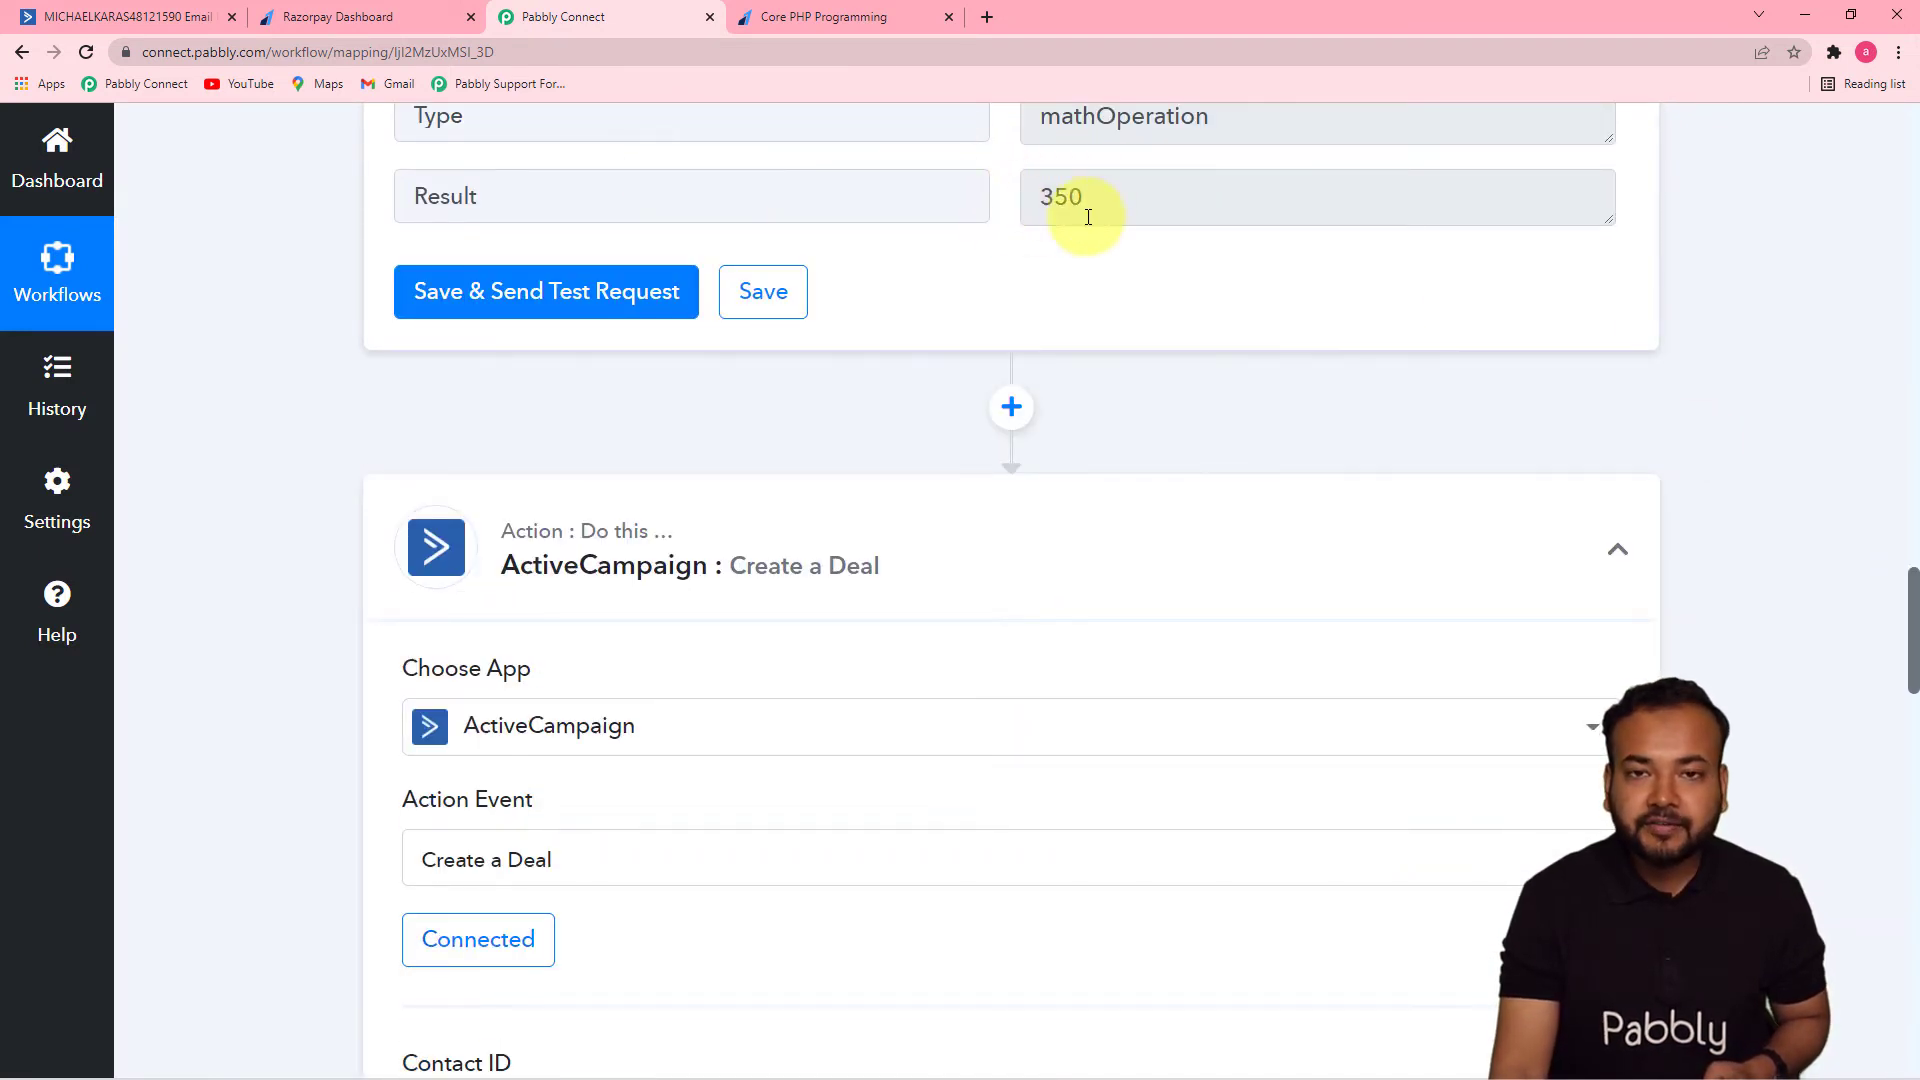
left_click_drag(1912, 587, 1914, 758)
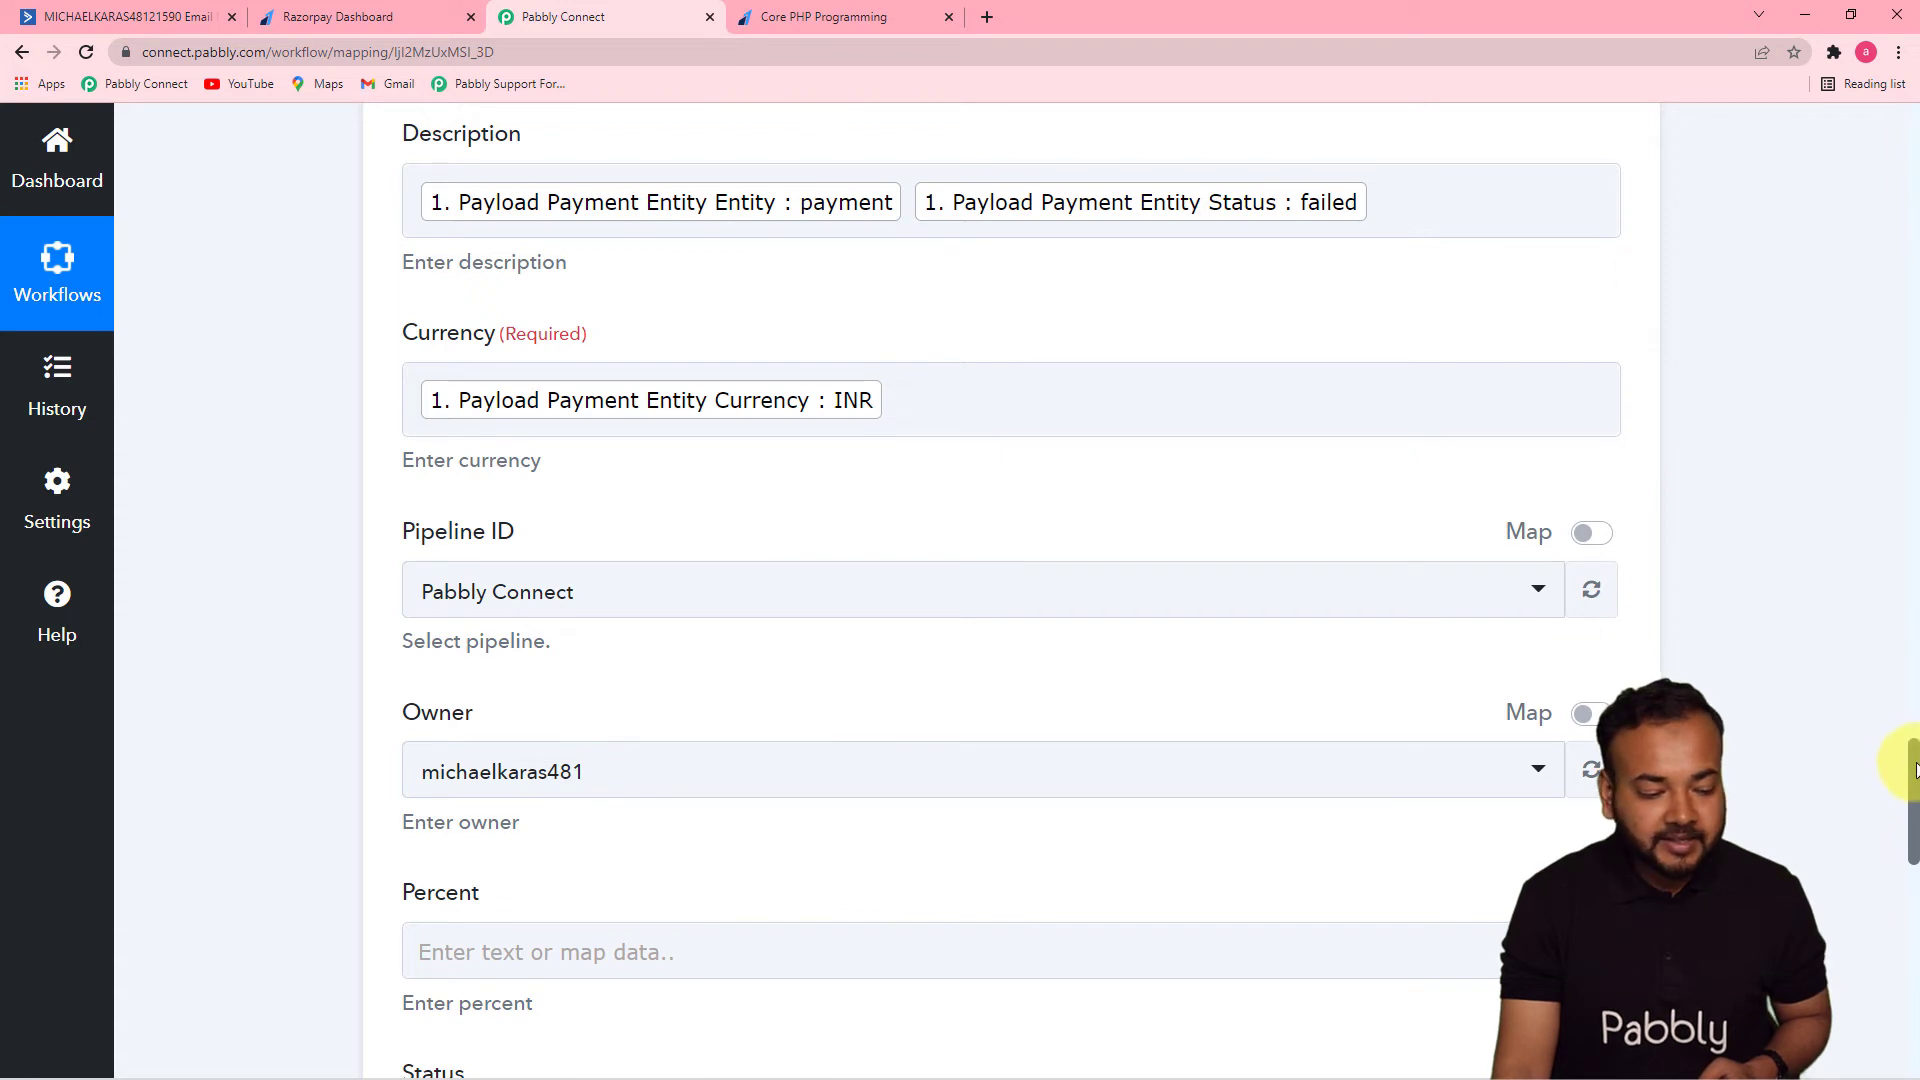
left_click_drag(1914, 768, 1914, 900)
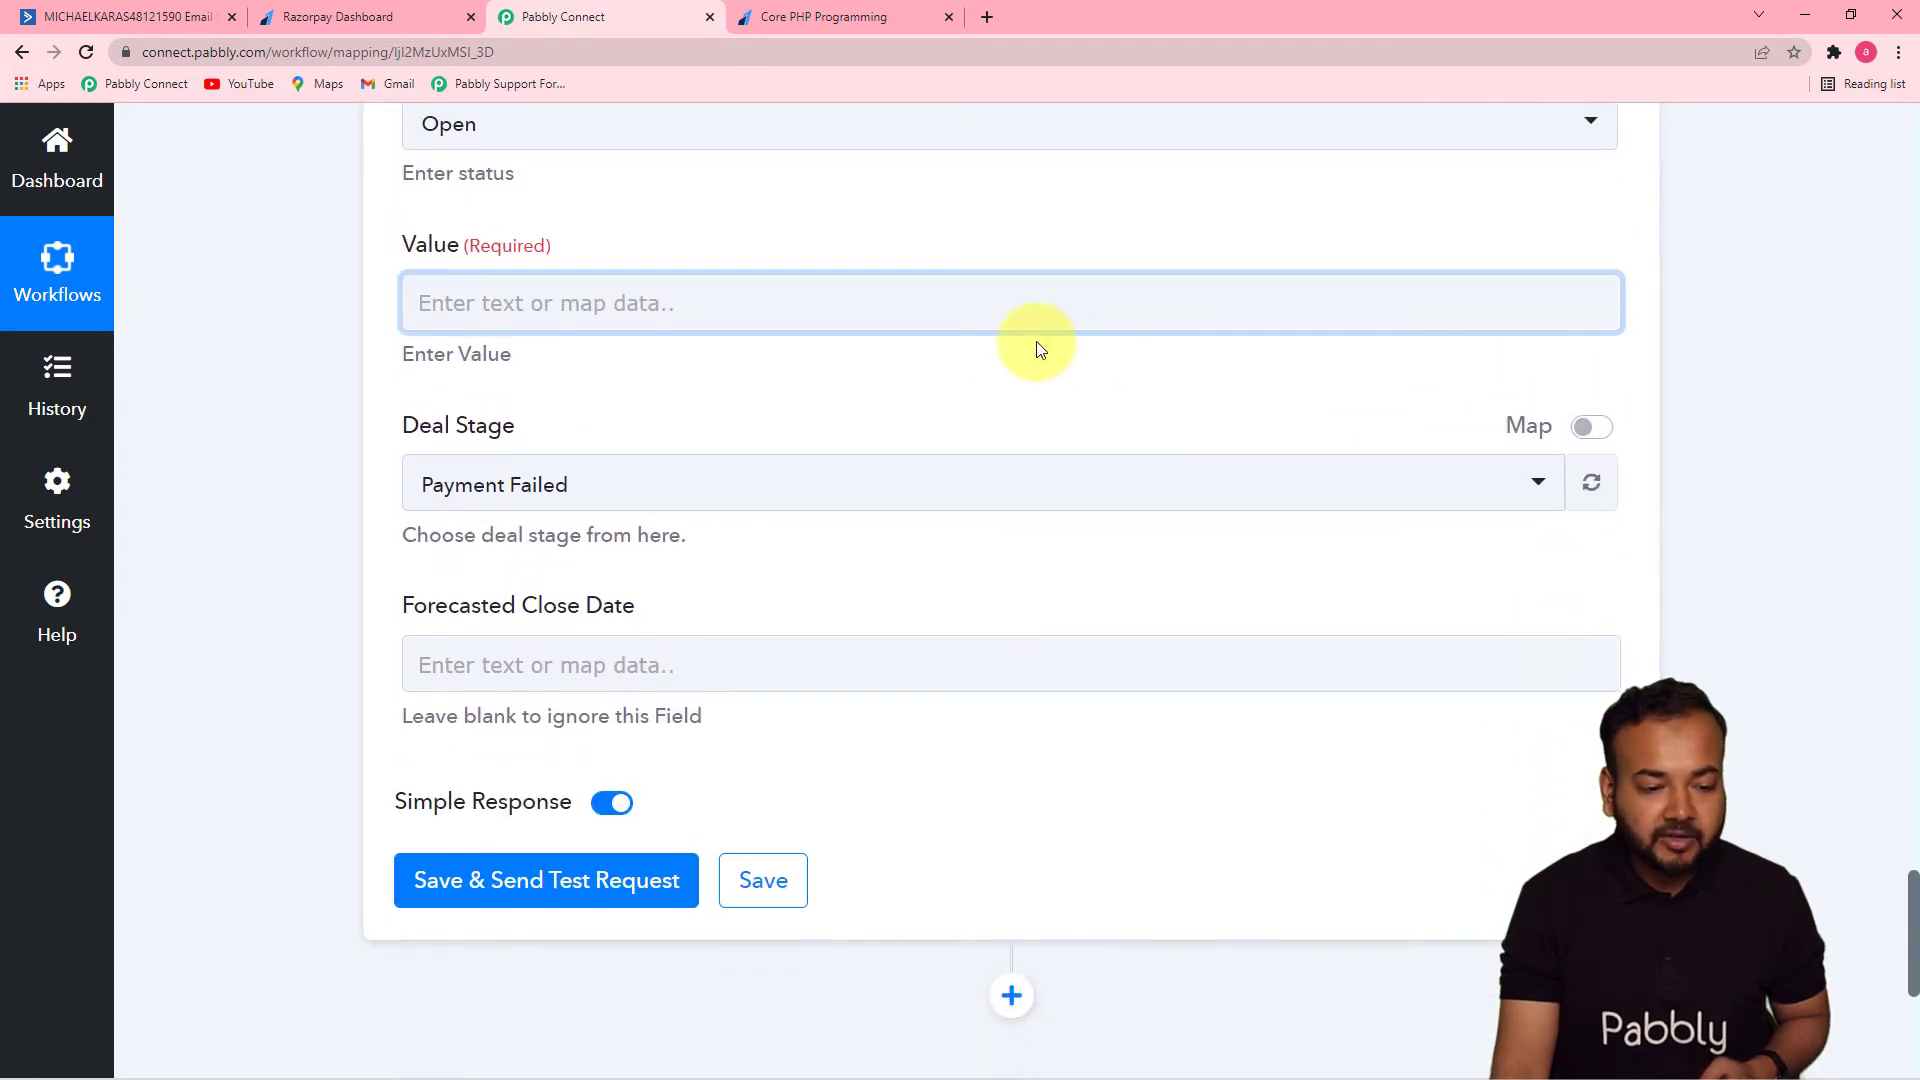
left_click(990, 290)
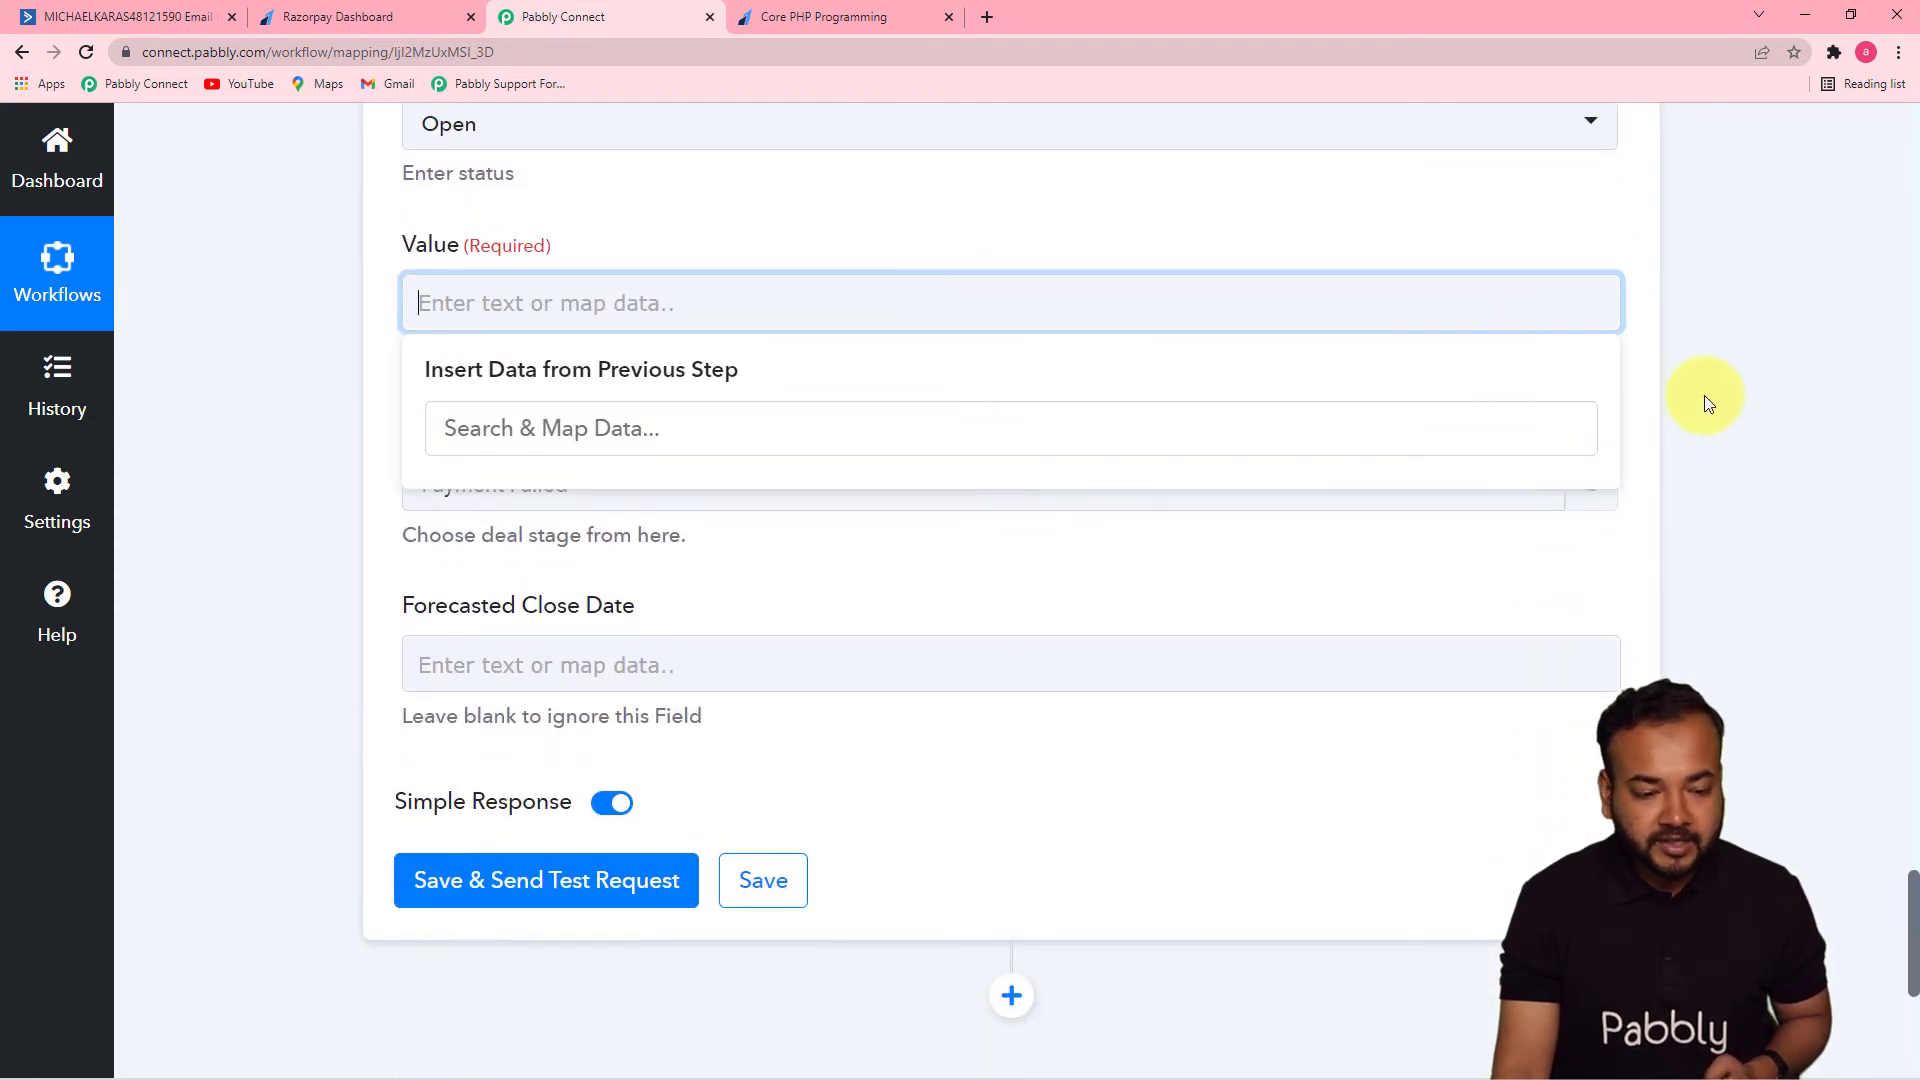
left_click(1910, 680)
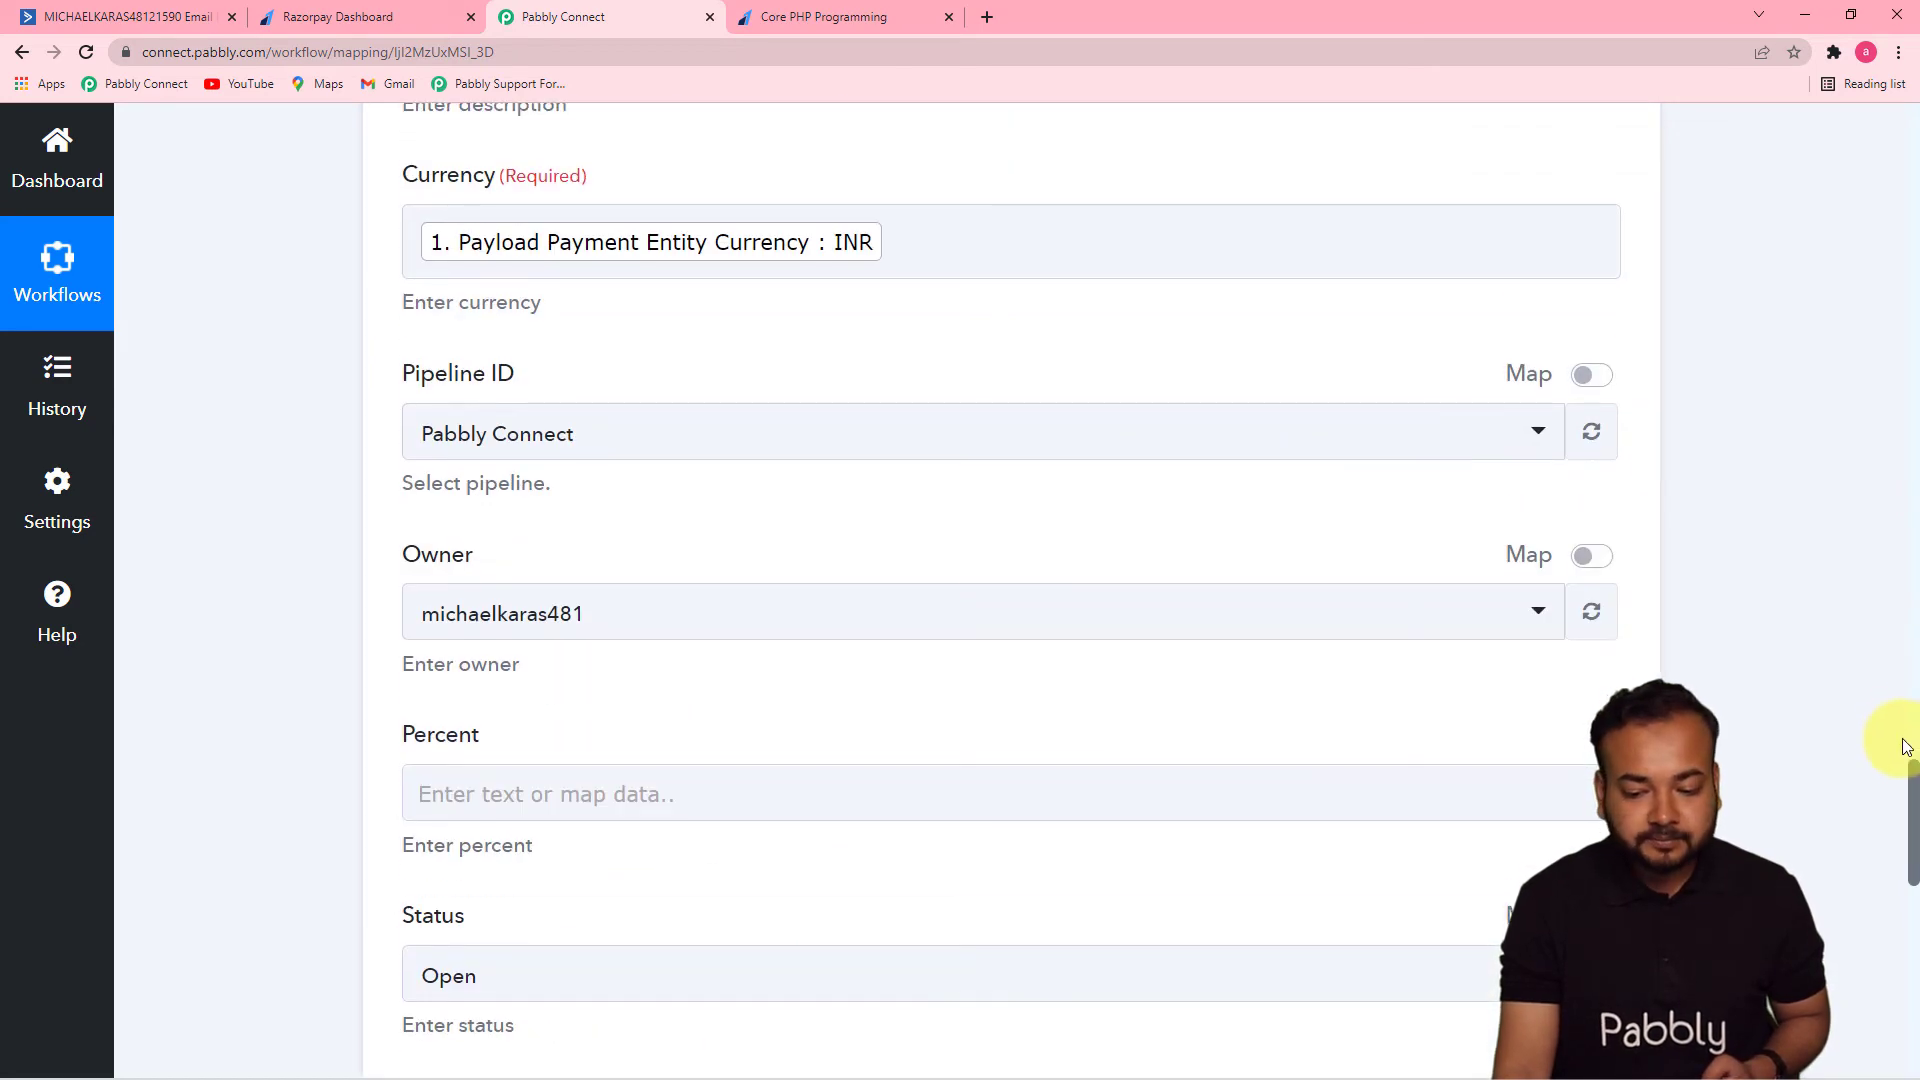
left_click_drag(1912, 780, 1907, 621)
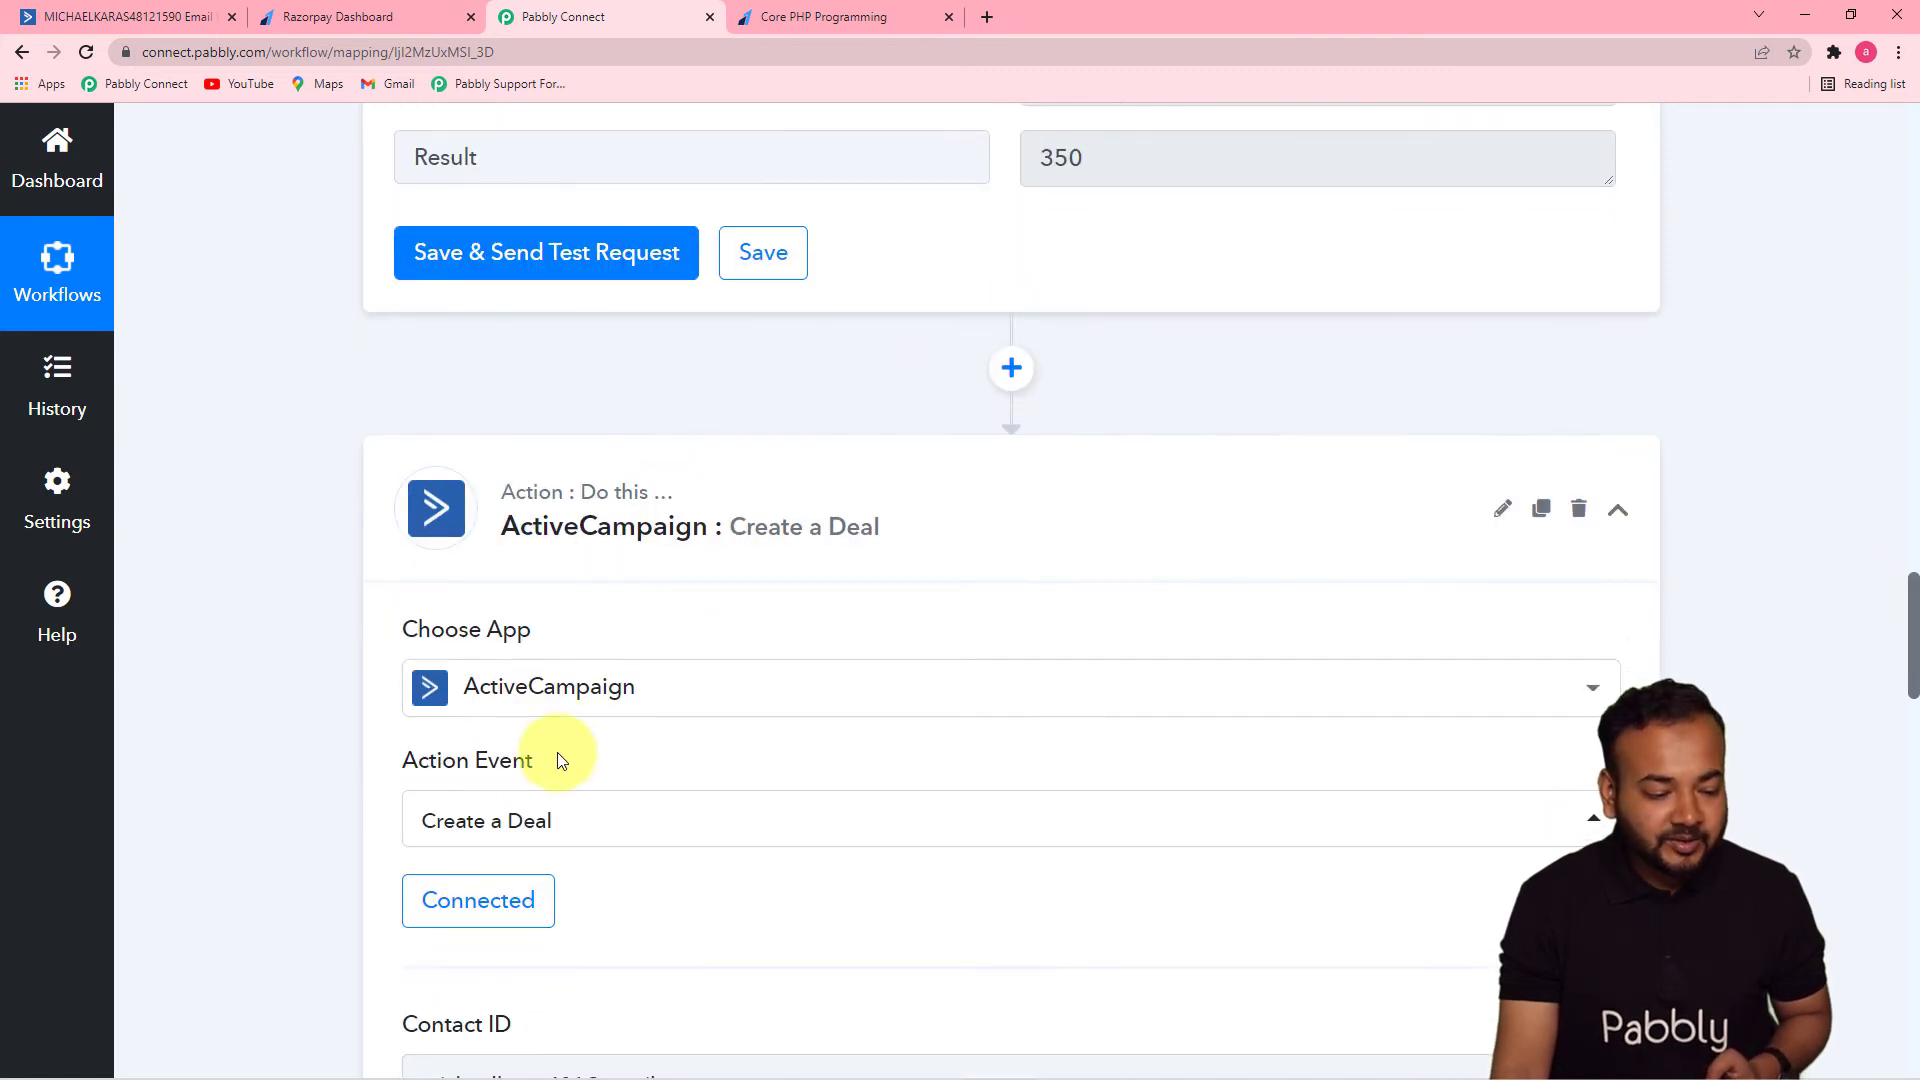
left_click(482, 898)
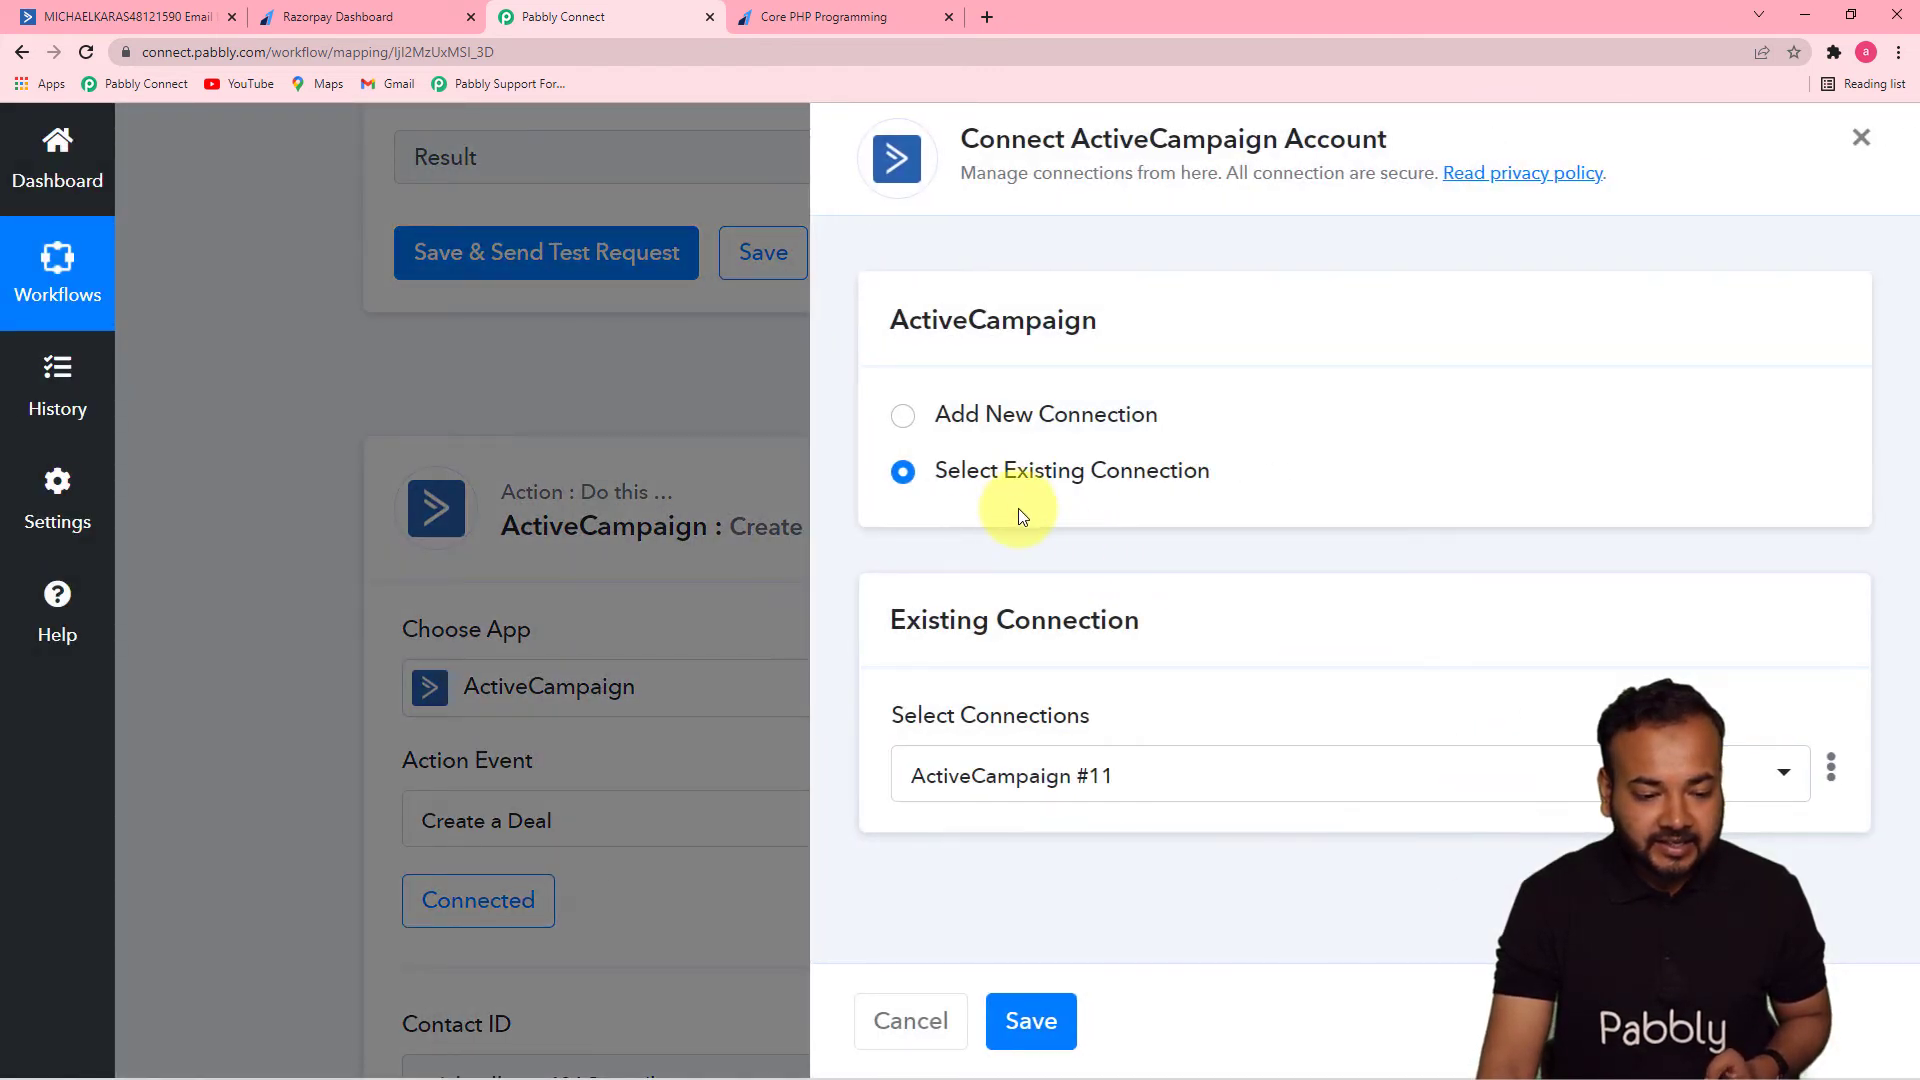
left_click(1047, 1000)
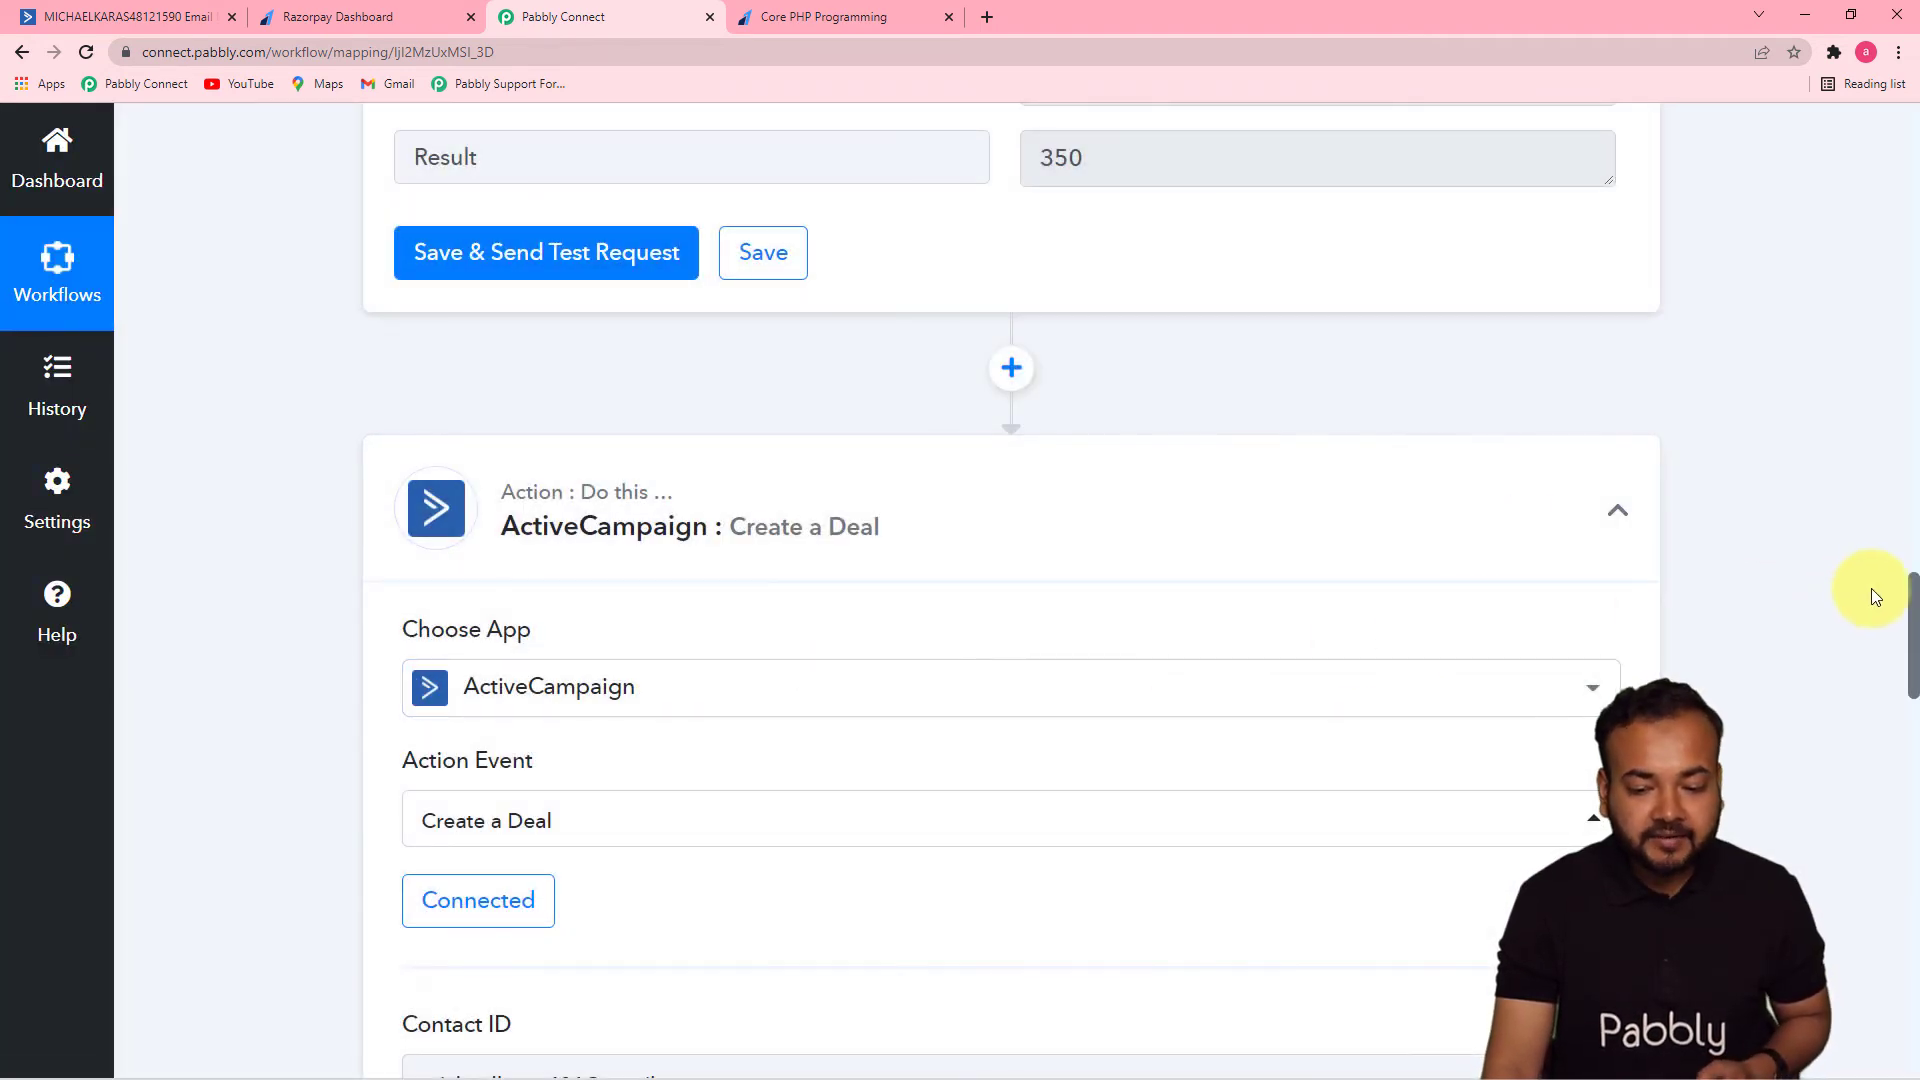
left_click_drag(1910, 595, 1875, 880)
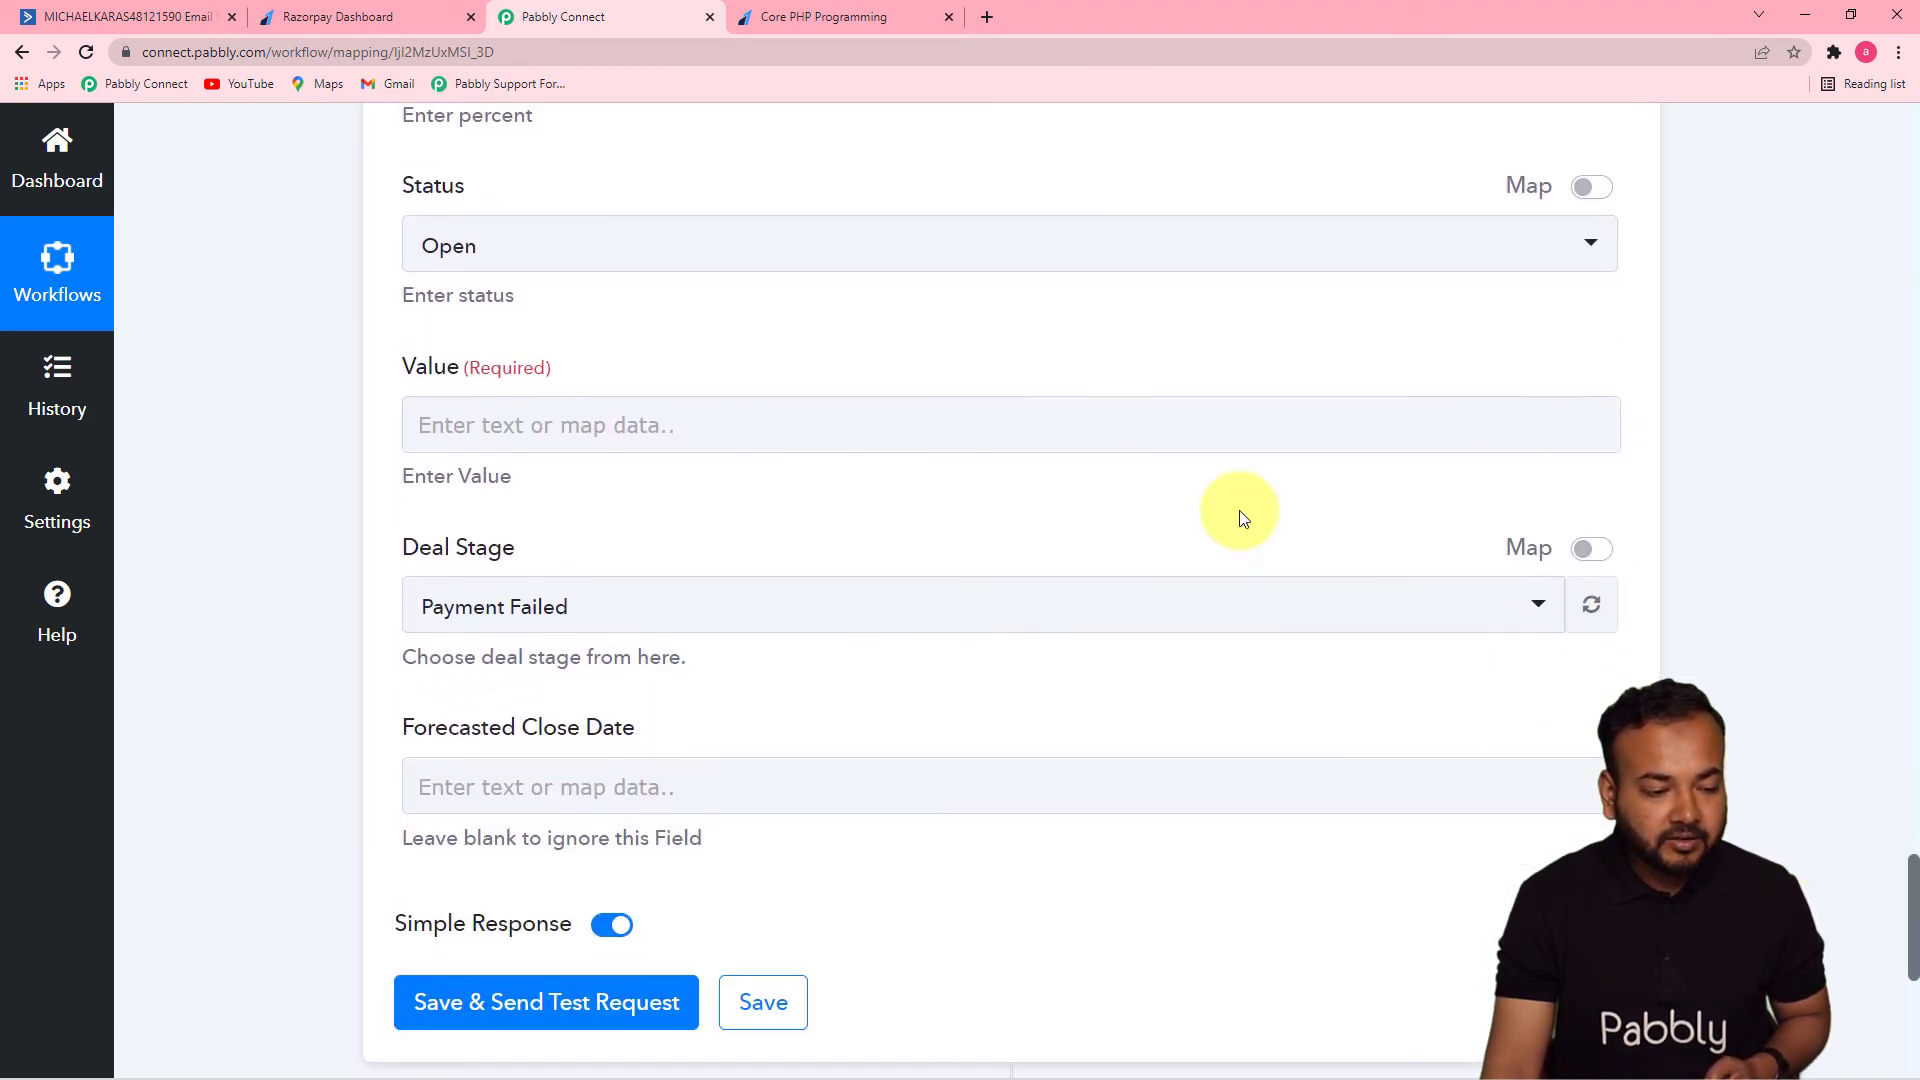
Map the Number Formatter Result (350) into the deal Value and set Deal Stage to Payment Failed.
left_click(906, 412)
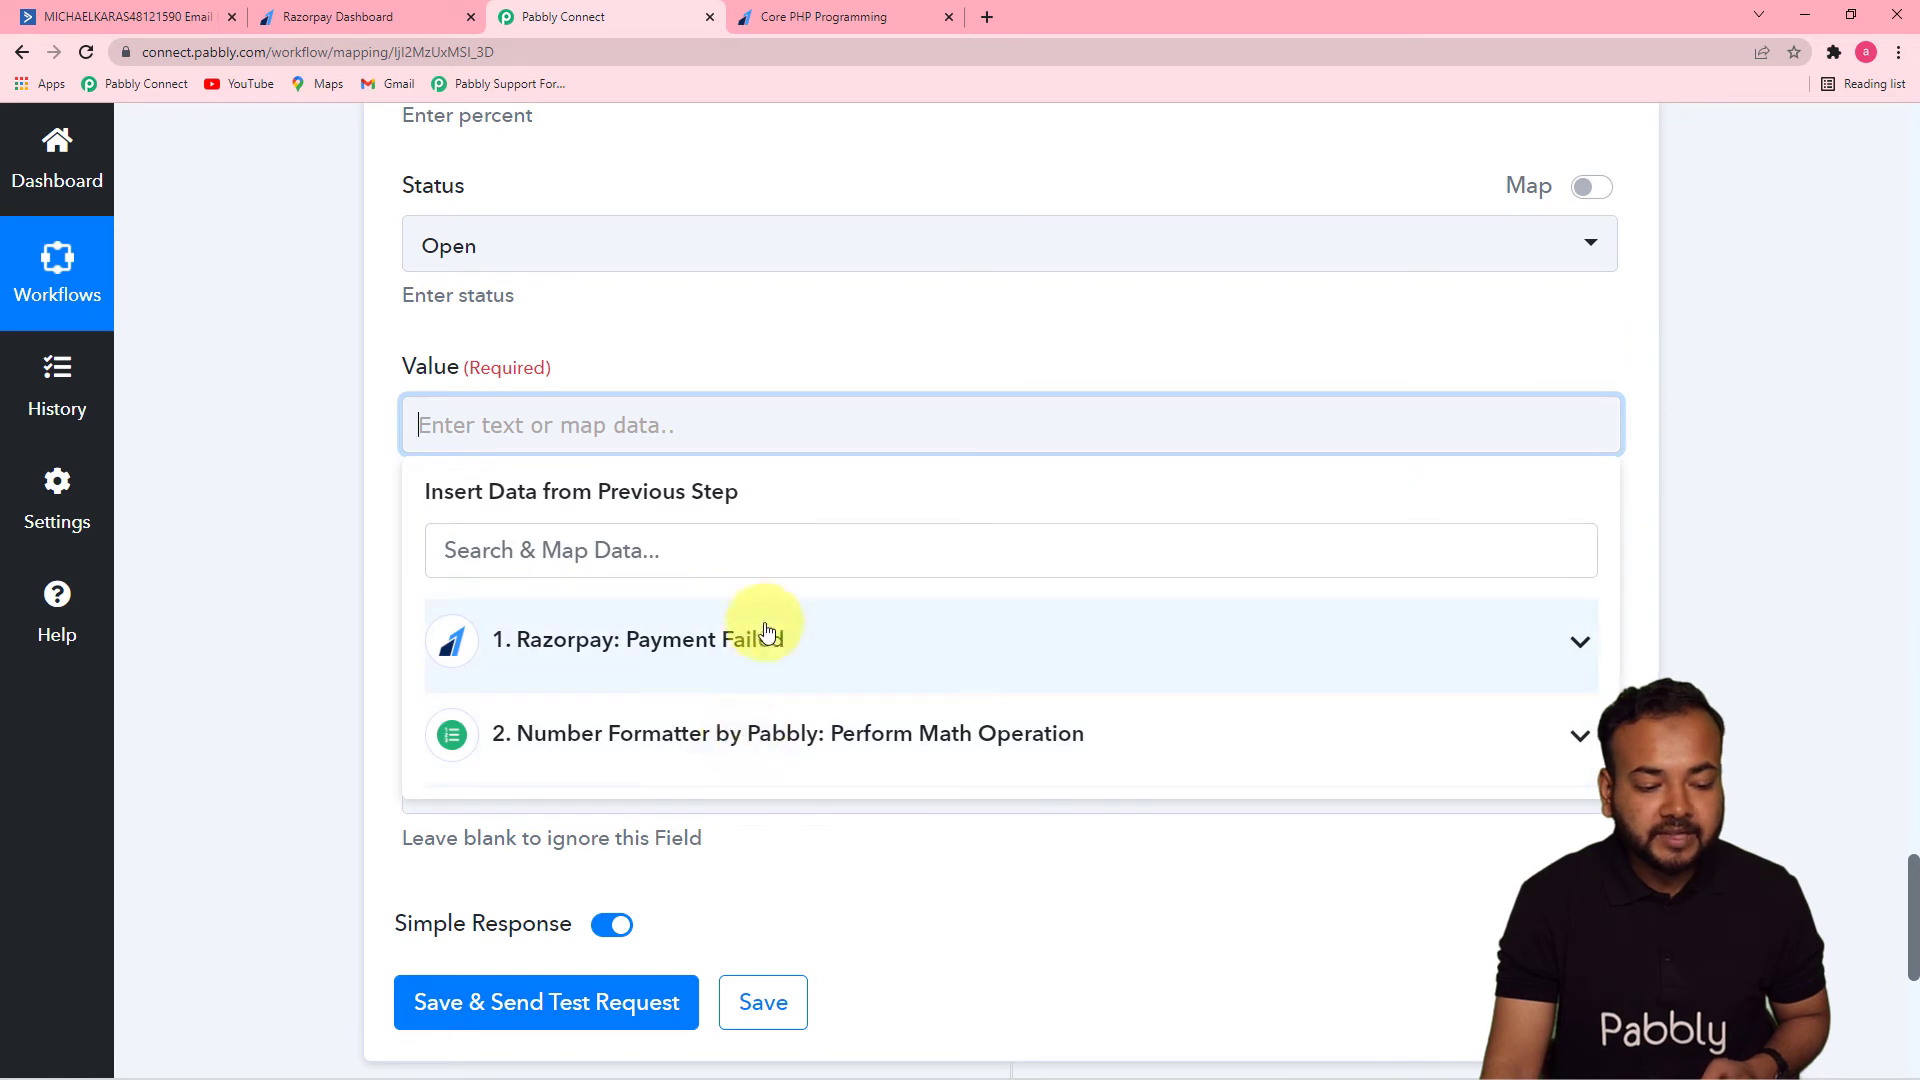
left_click(648, 742)
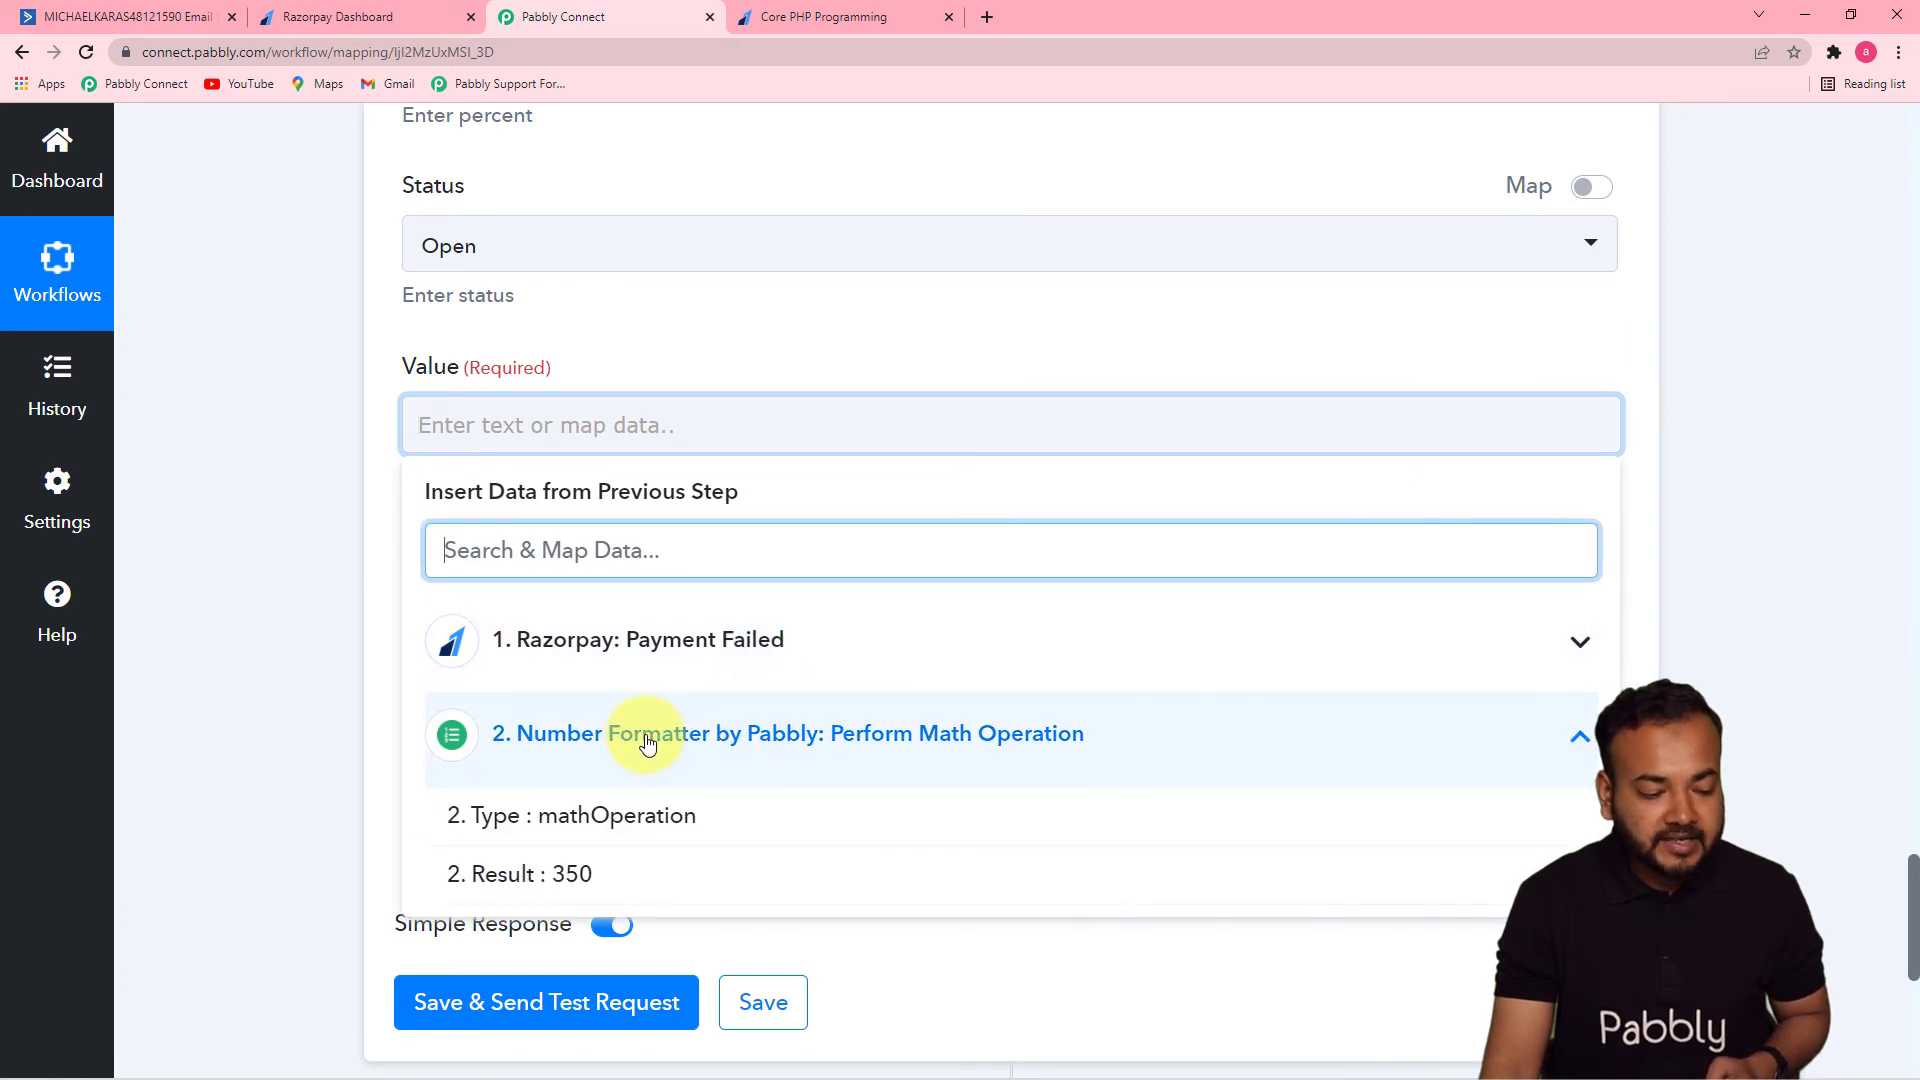
left_click(617, 874)
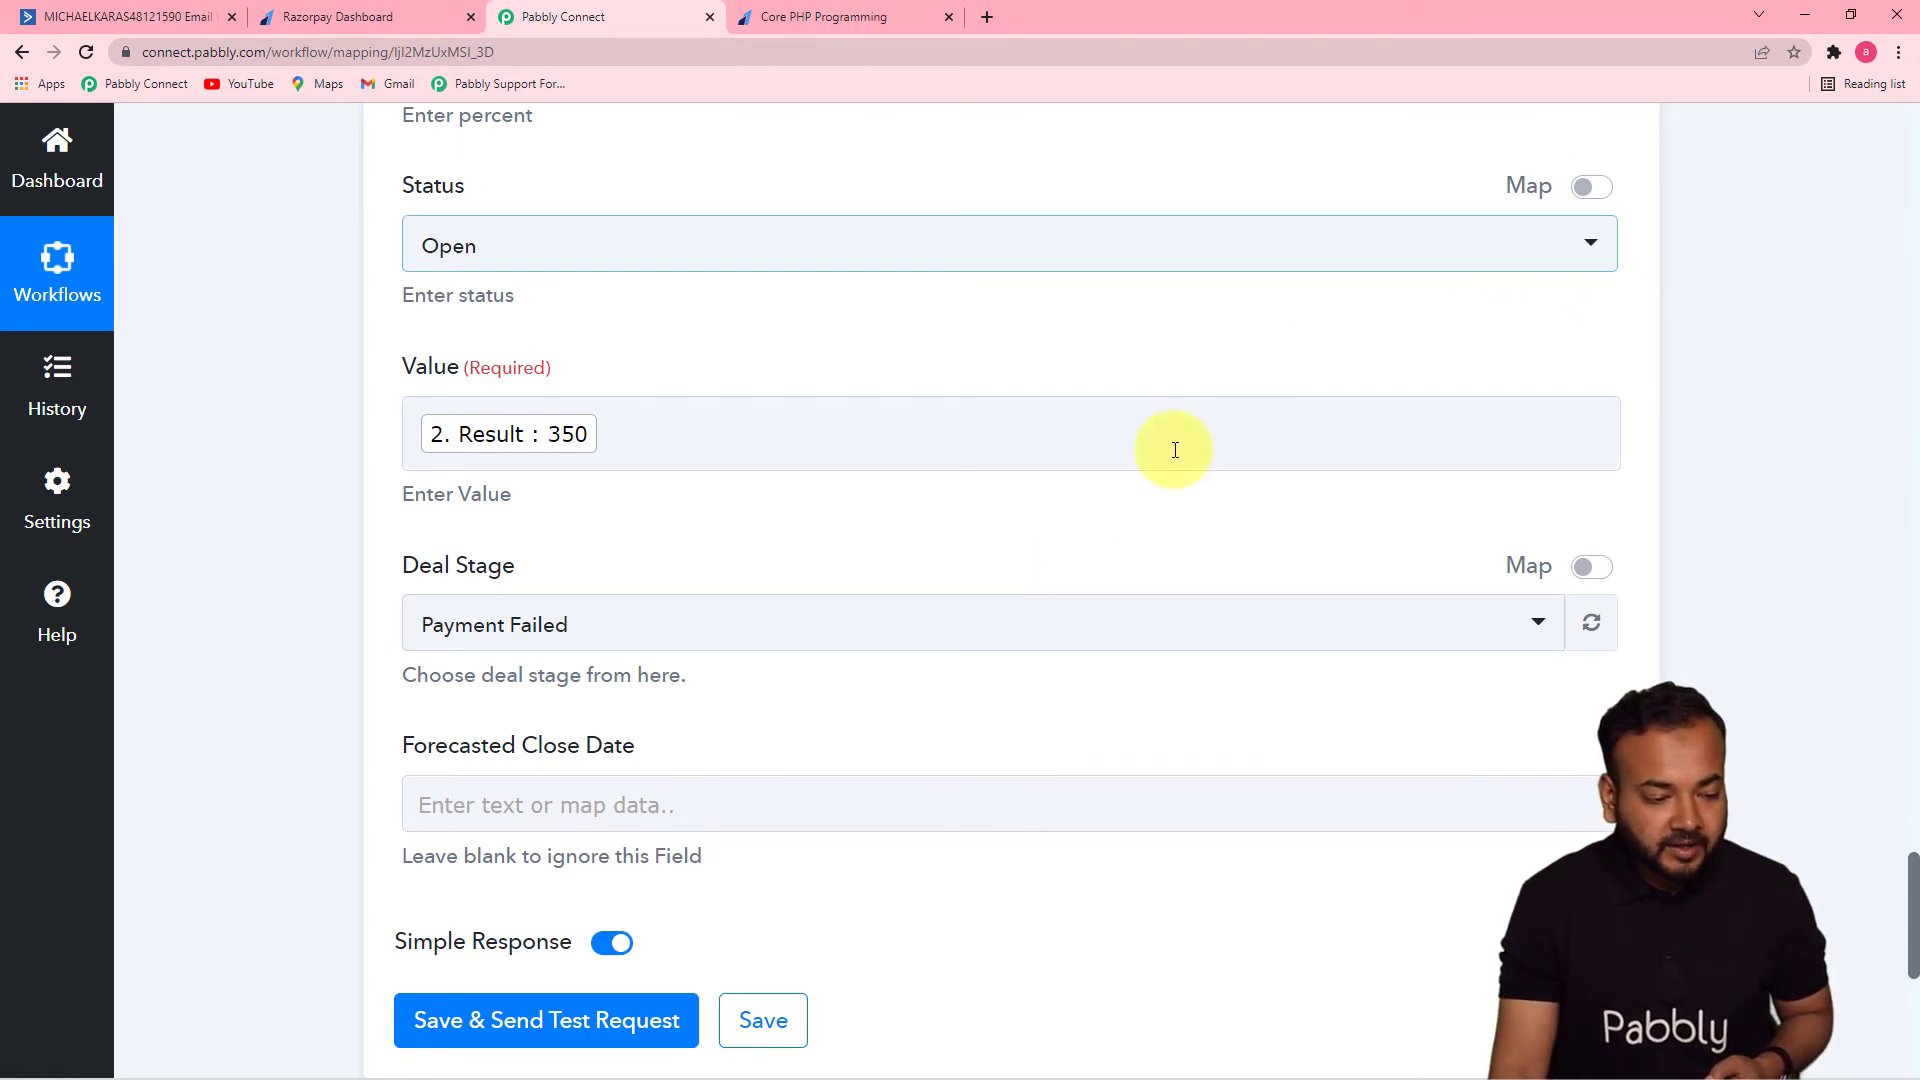
left_click(673, 622)
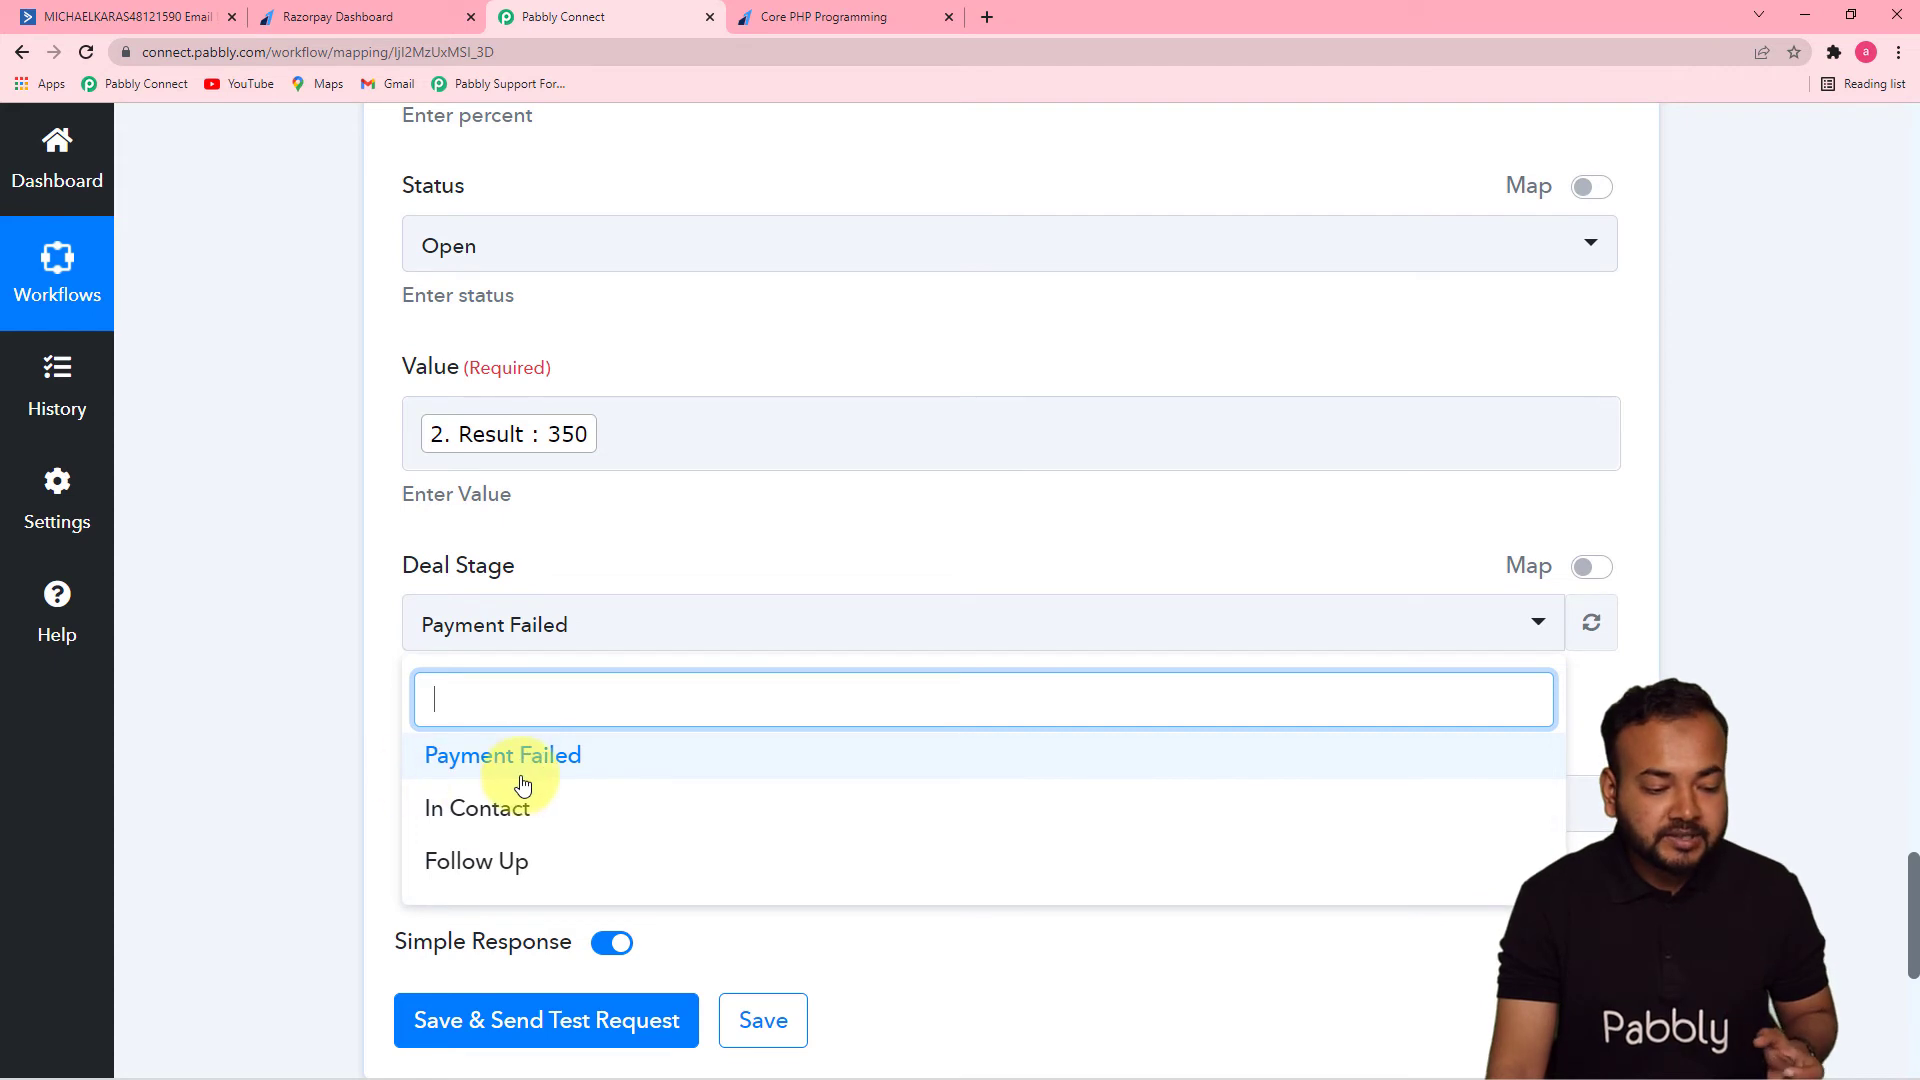
left_click(495, 756)
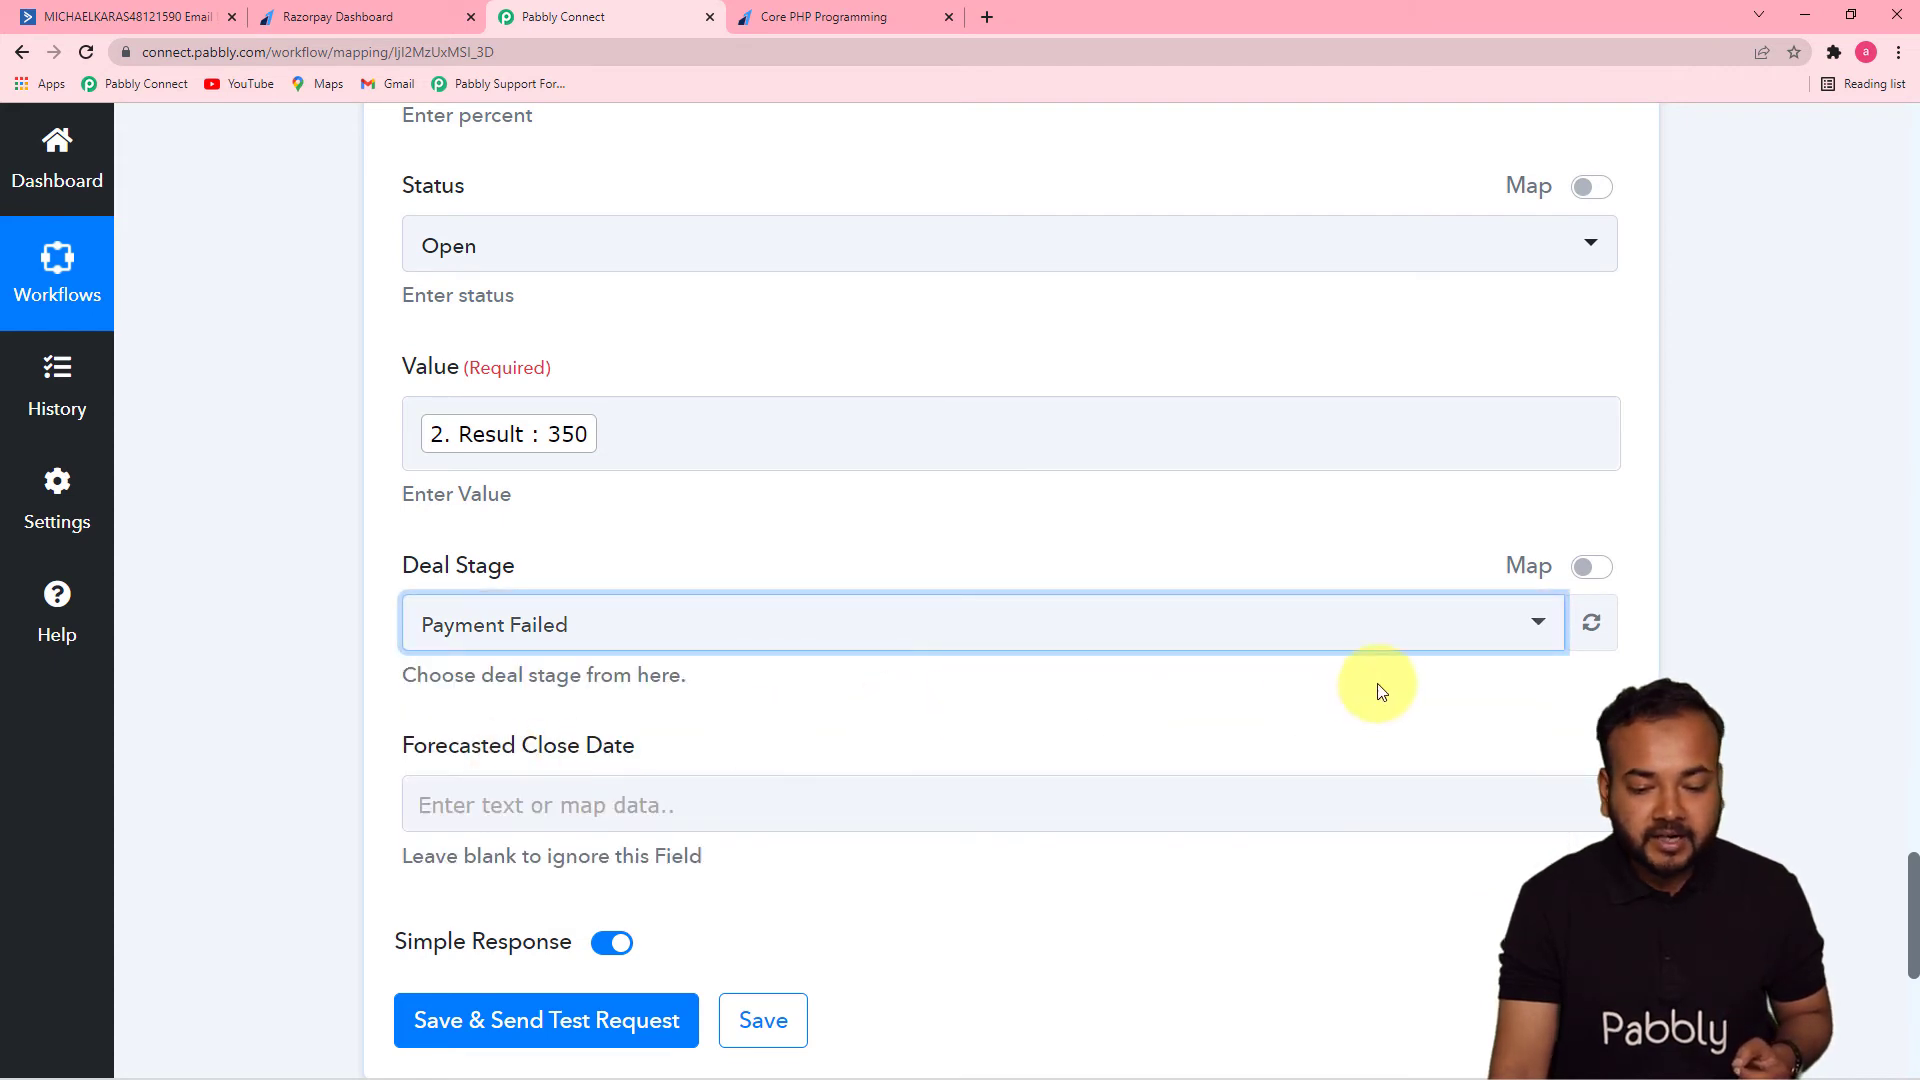
left_click(1698, 641)
scroll(1912, 870, "down", 3)
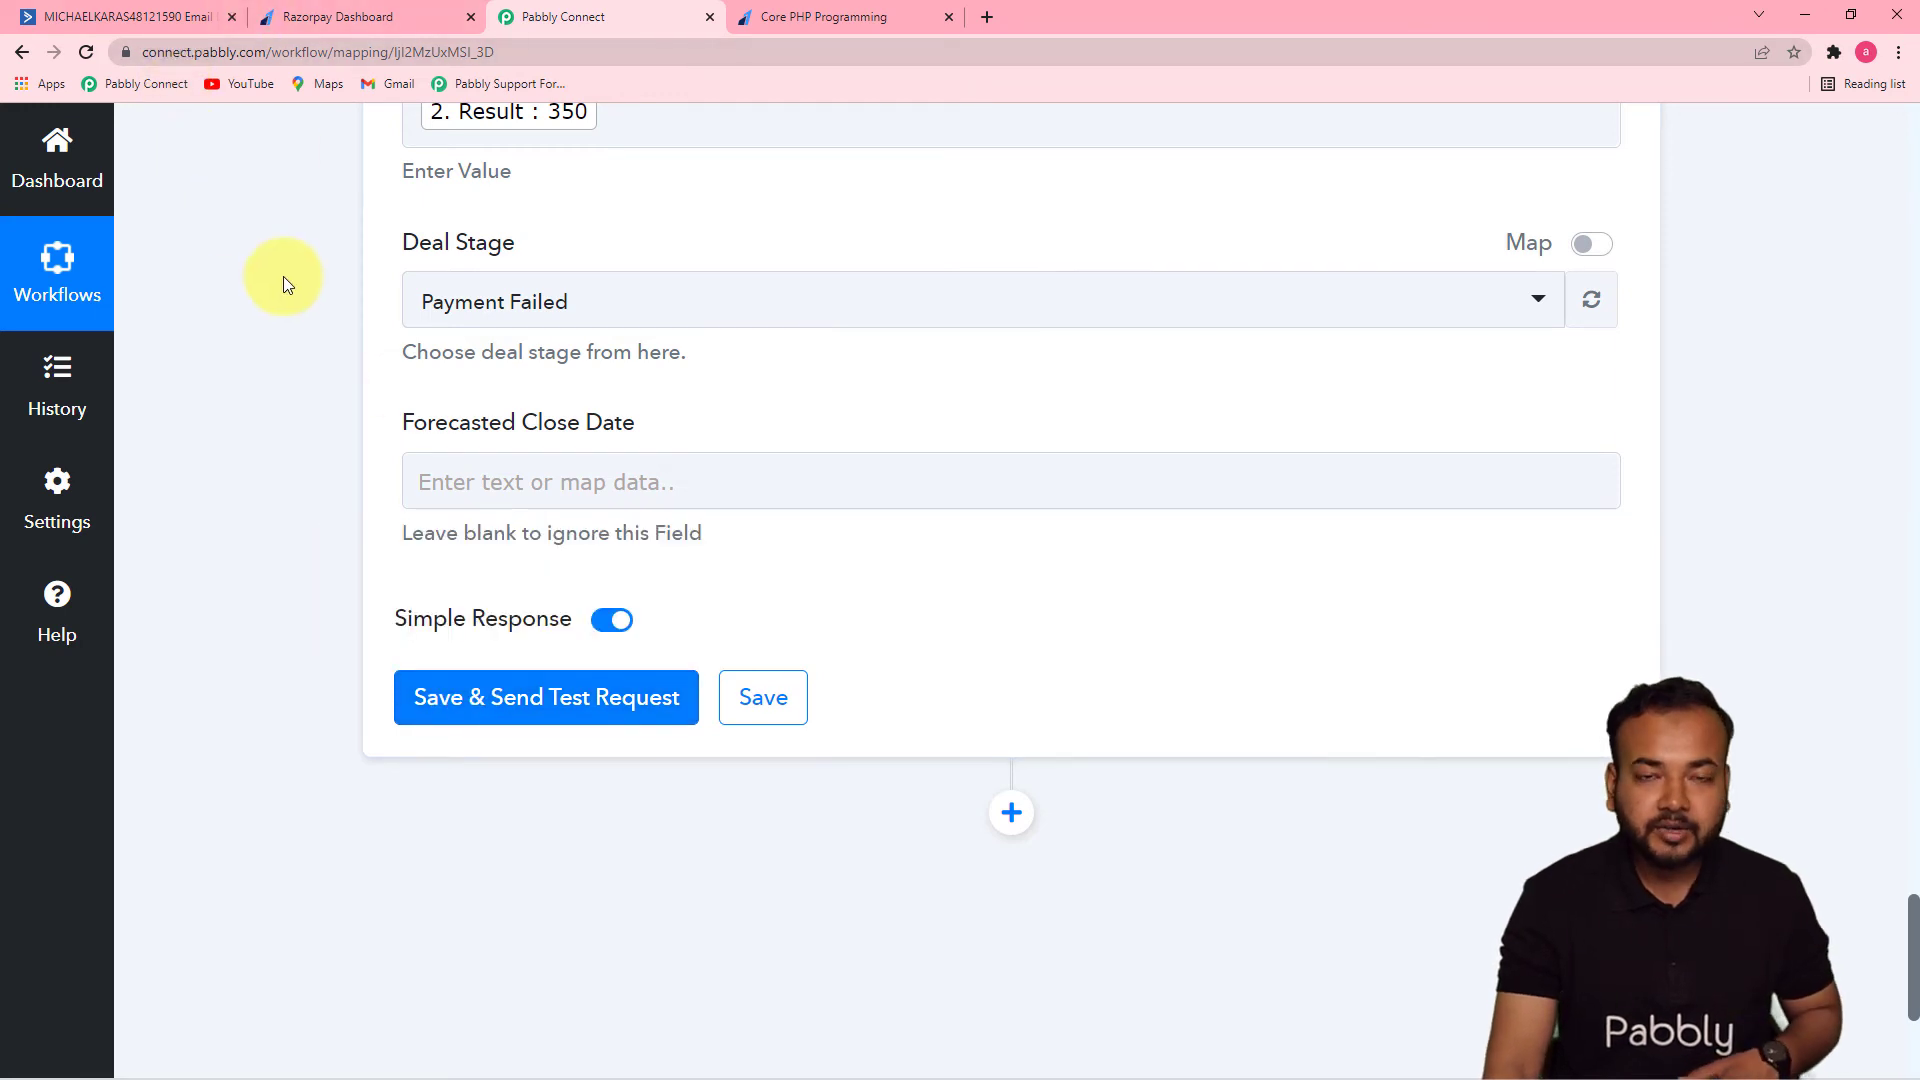
Check ActiveCampaign's deals pipeline, then send the Create a Deal test request from Pabbly Connect.
left_click(183, 20)
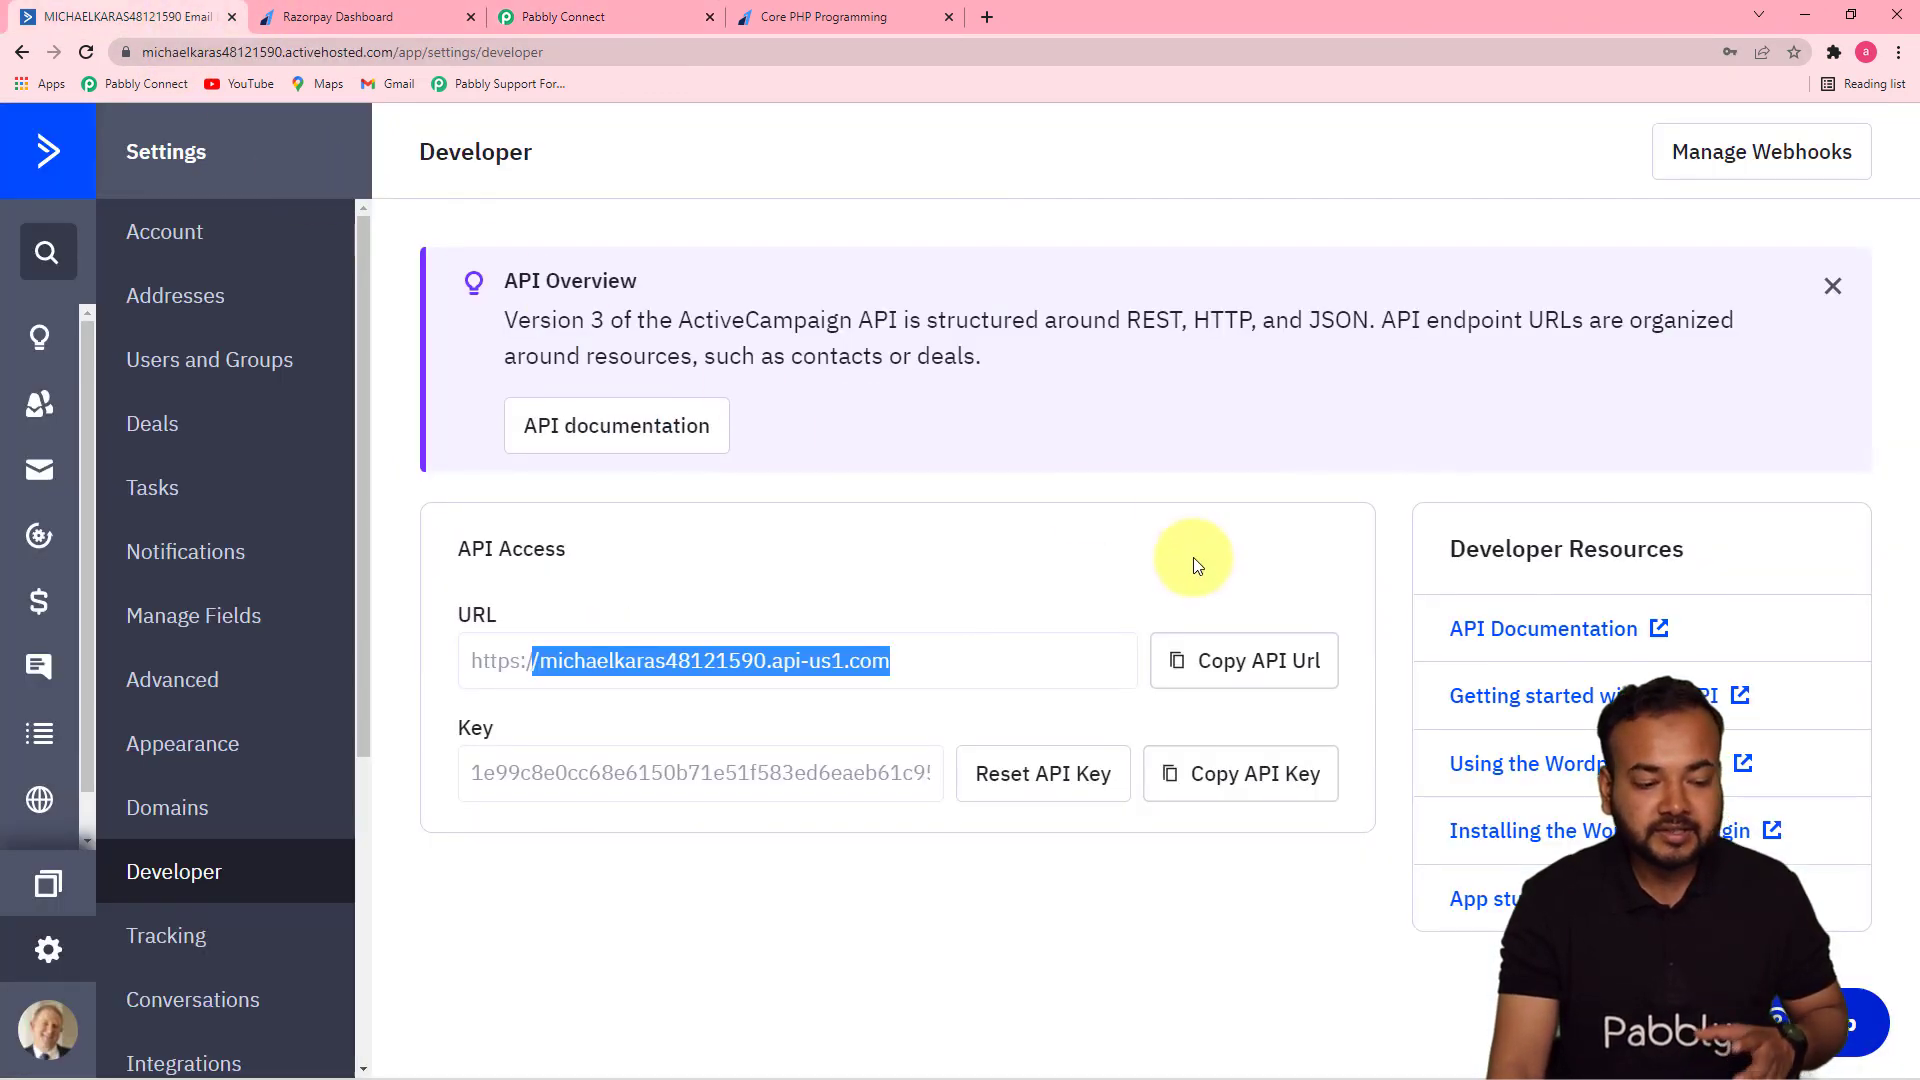
left_click(118, 424)
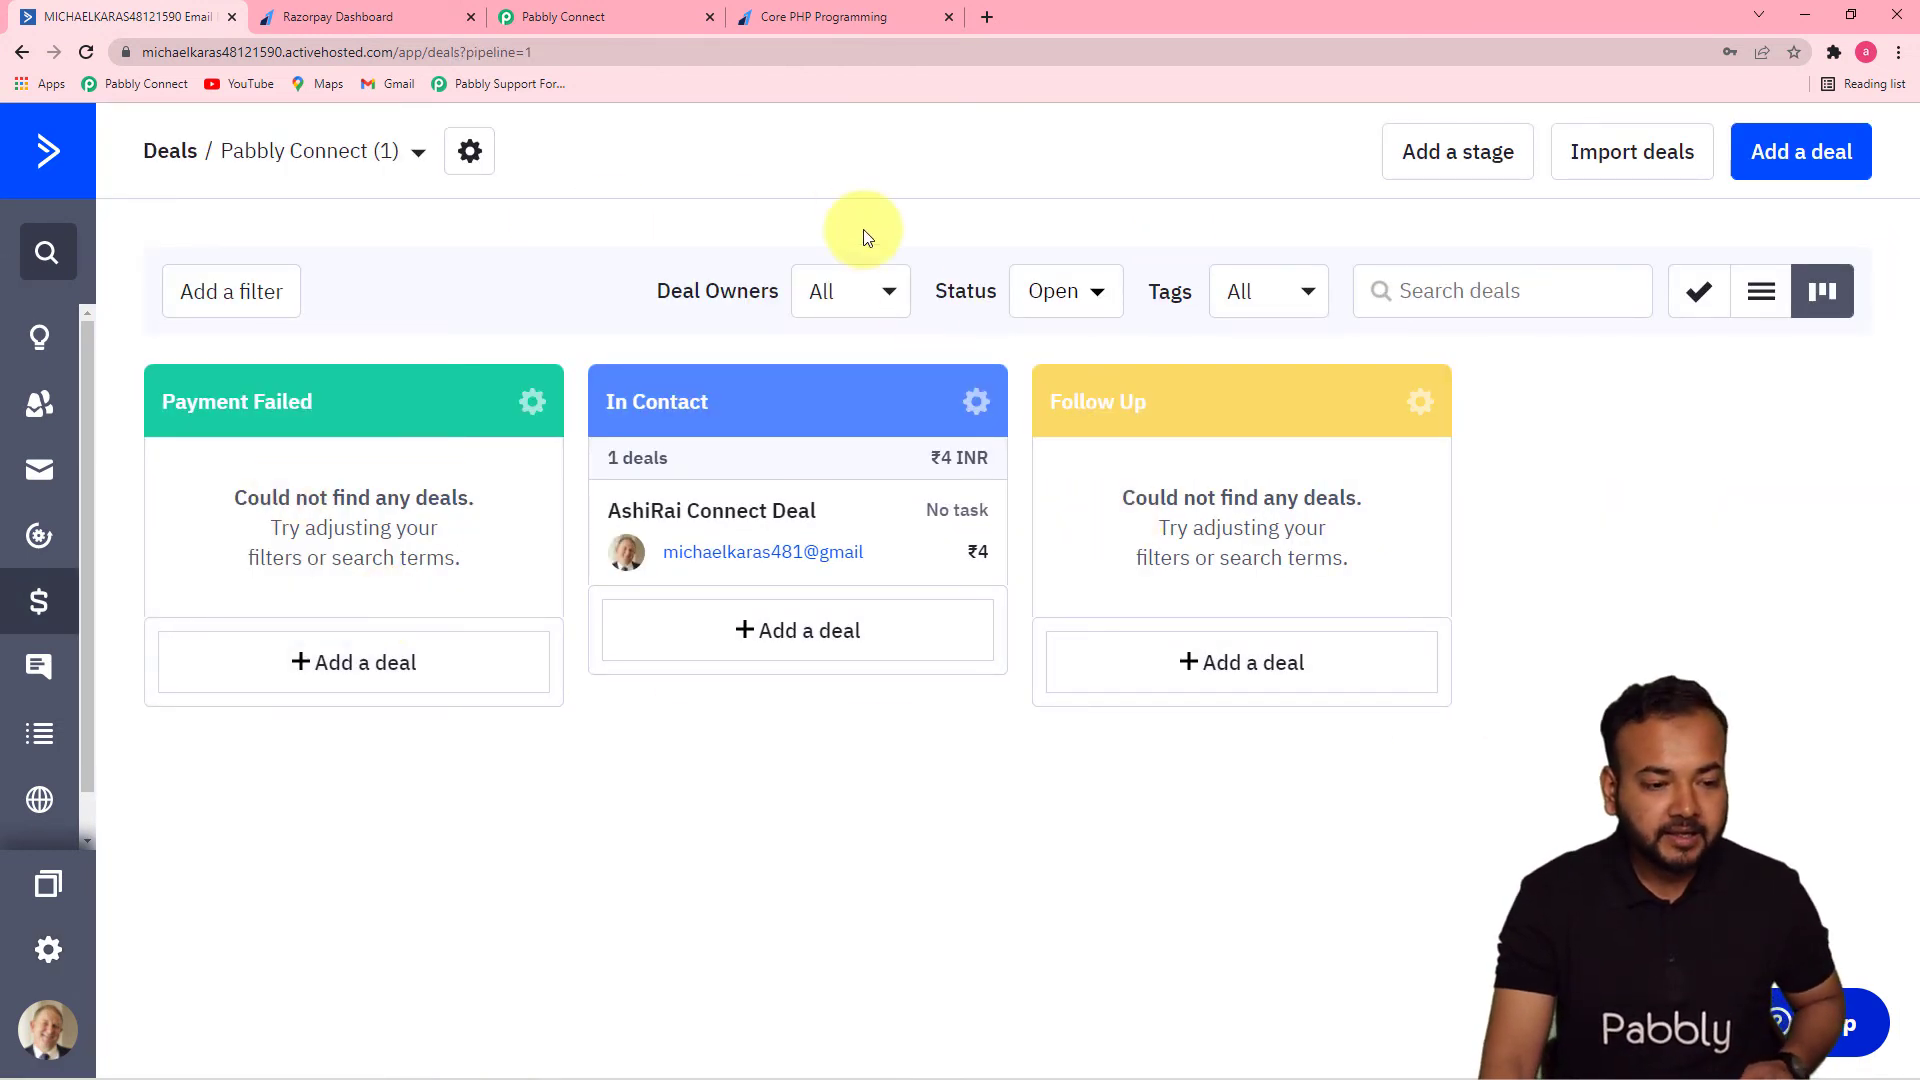
left_click(645, 16)
left_click(500, 705)
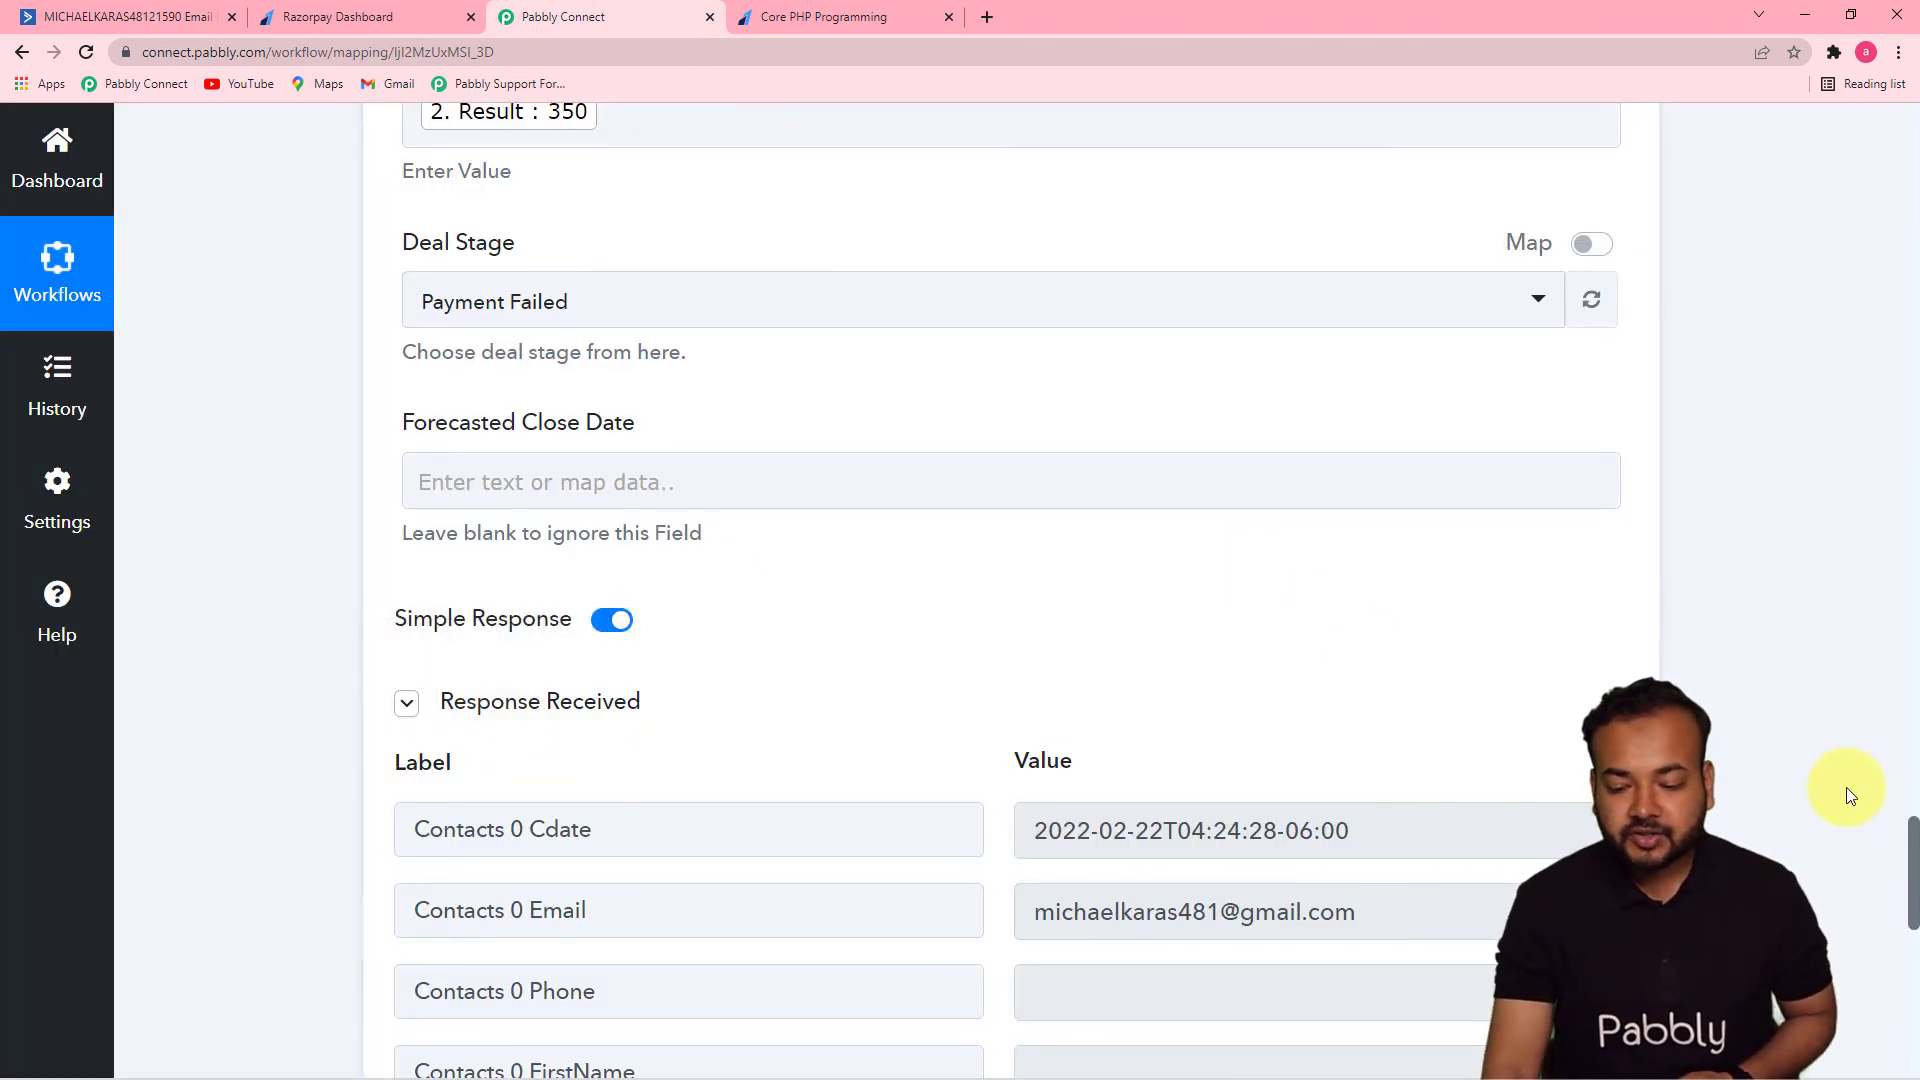
left_click_drag(1910, 835, 1910, 920)
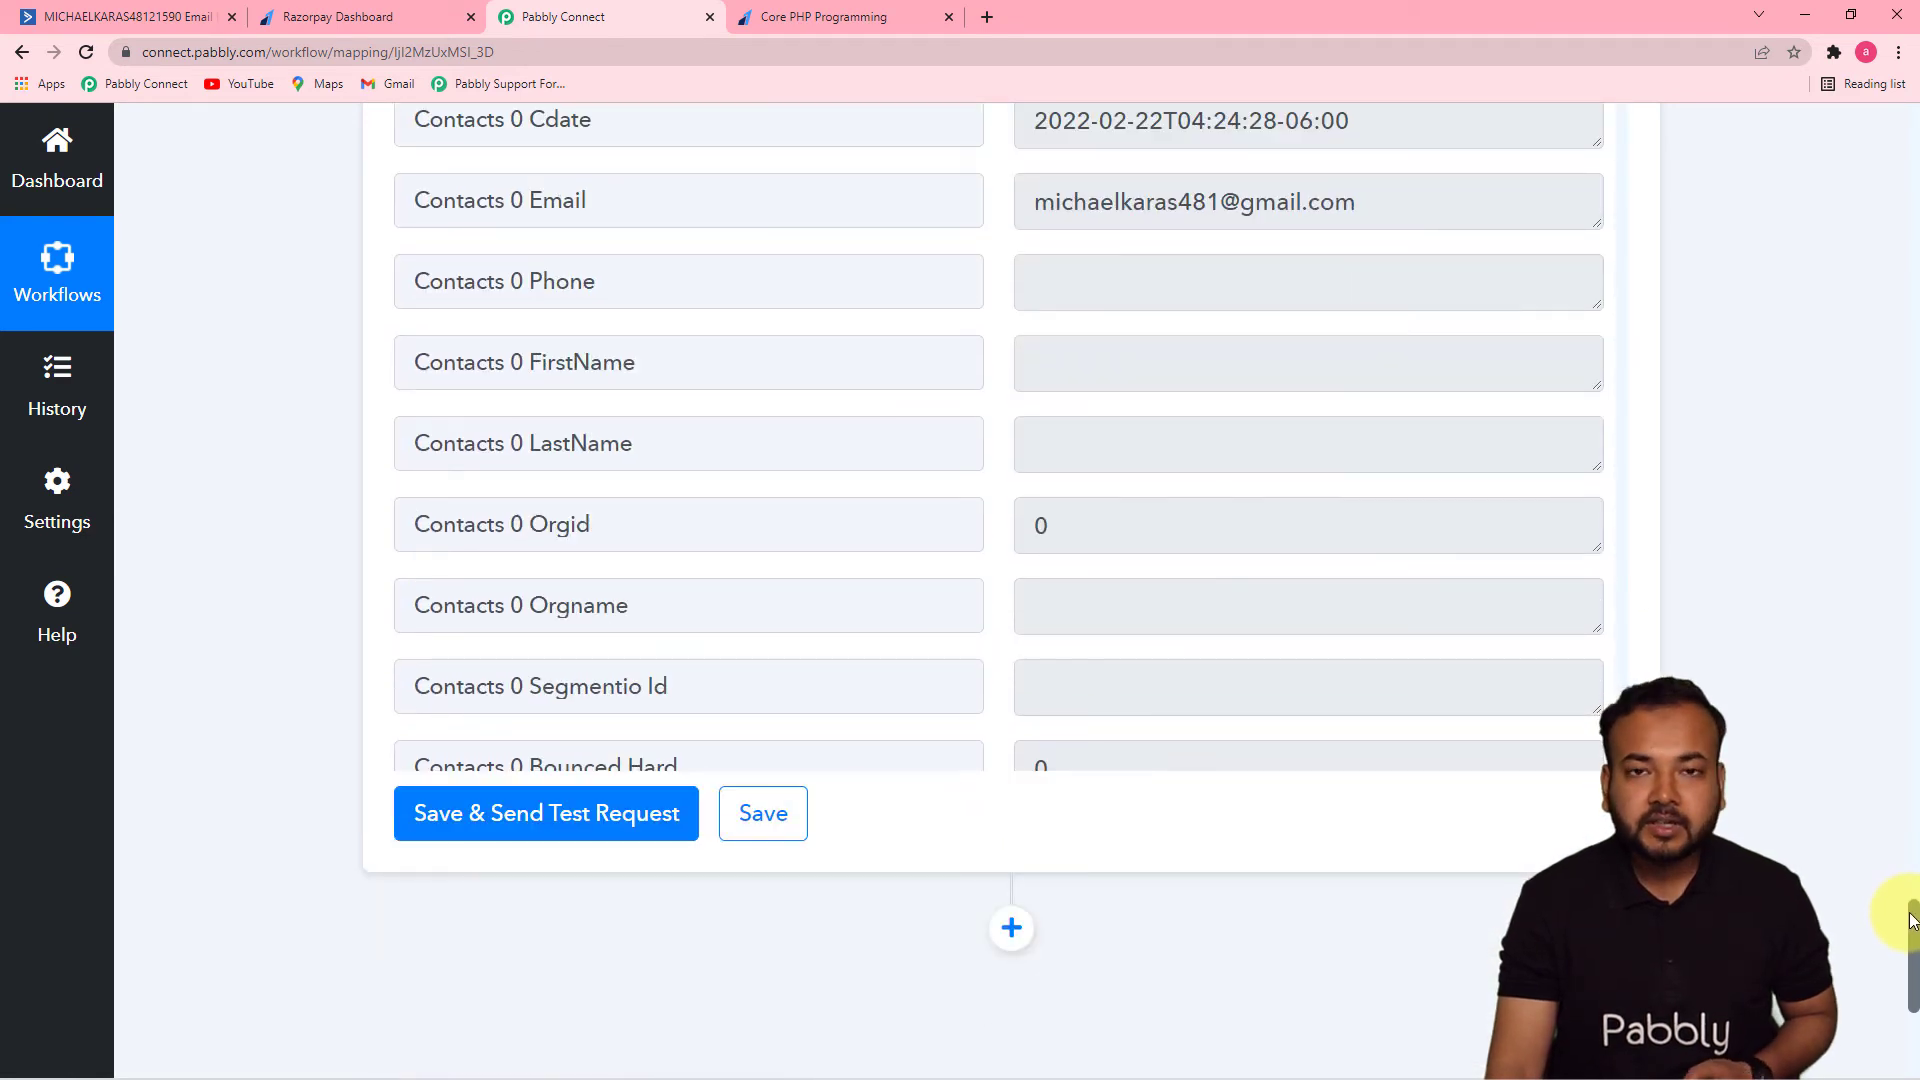
left_click(148, 21)
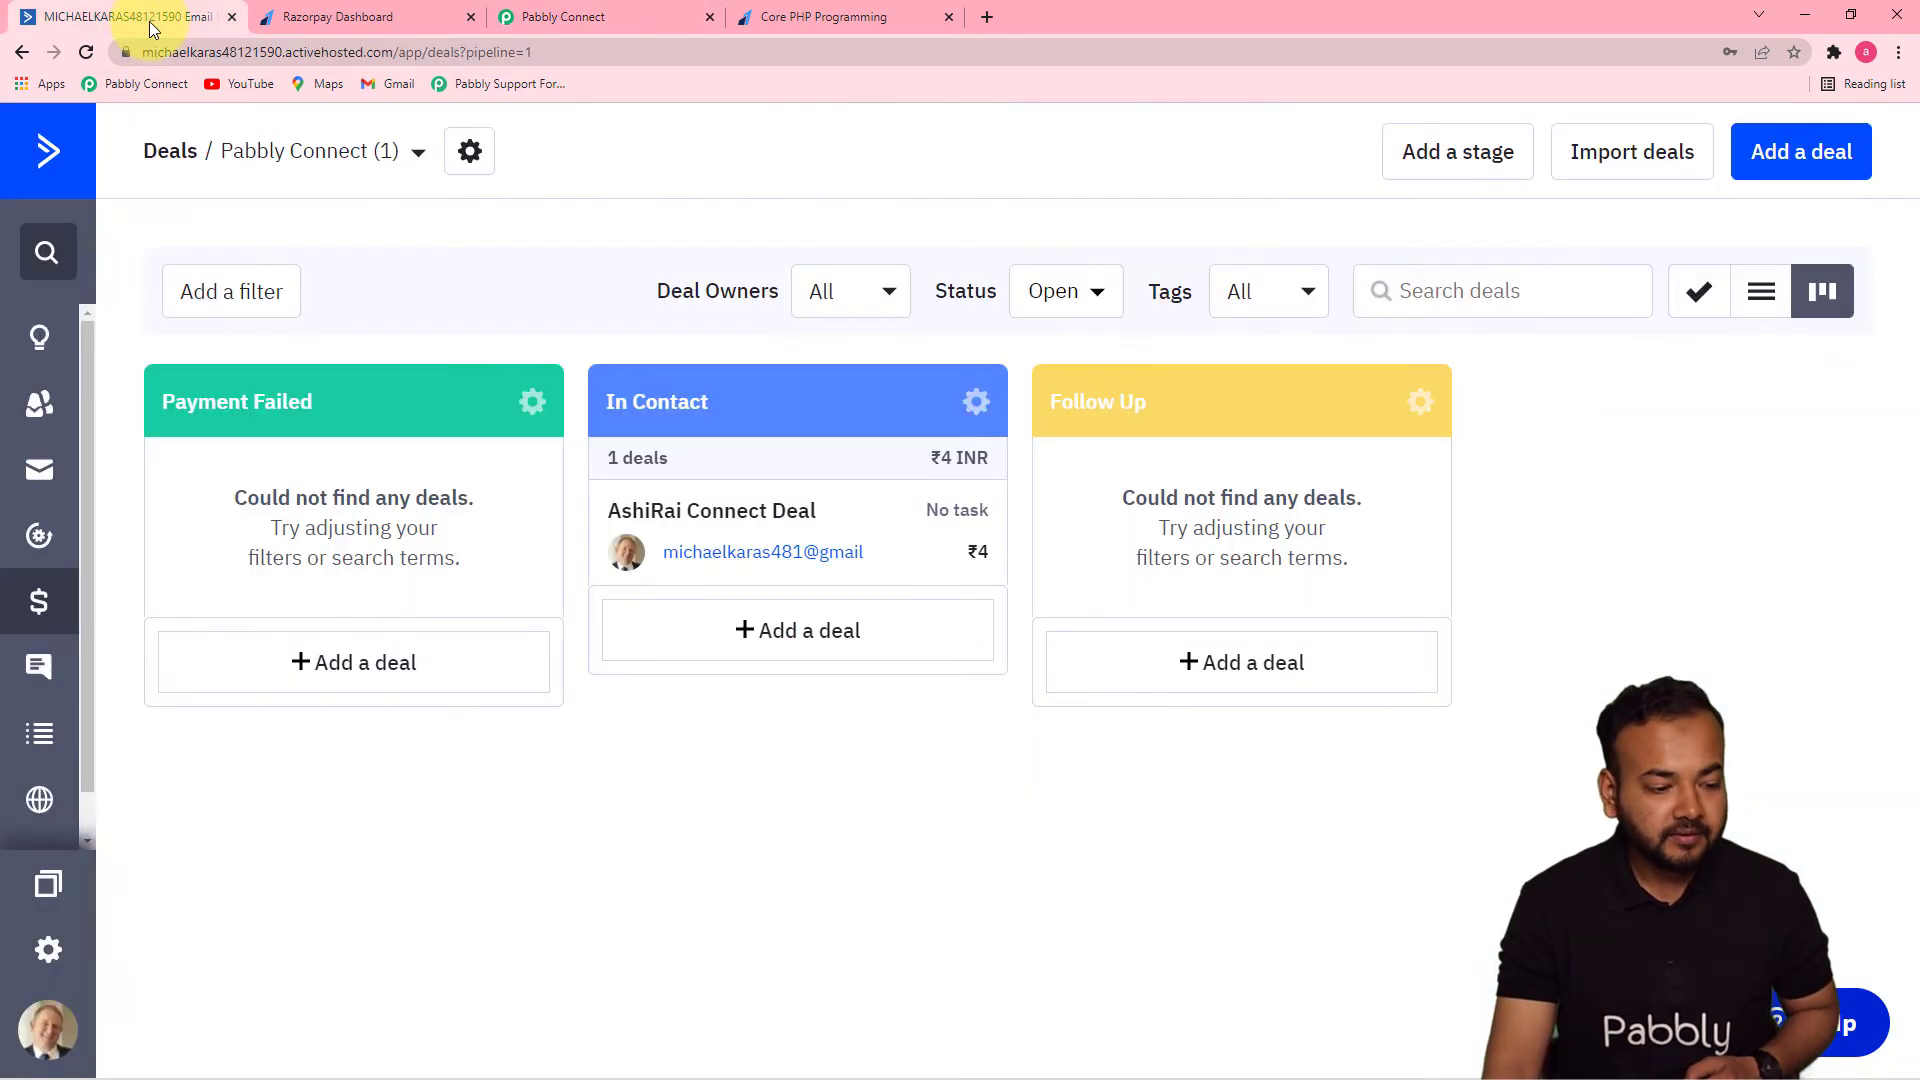
Reload the ActiveCampaign pipeline and open the new payment.failed deal to verify ₹3.50 INR, Payment Failed.
left_click(86, 58)
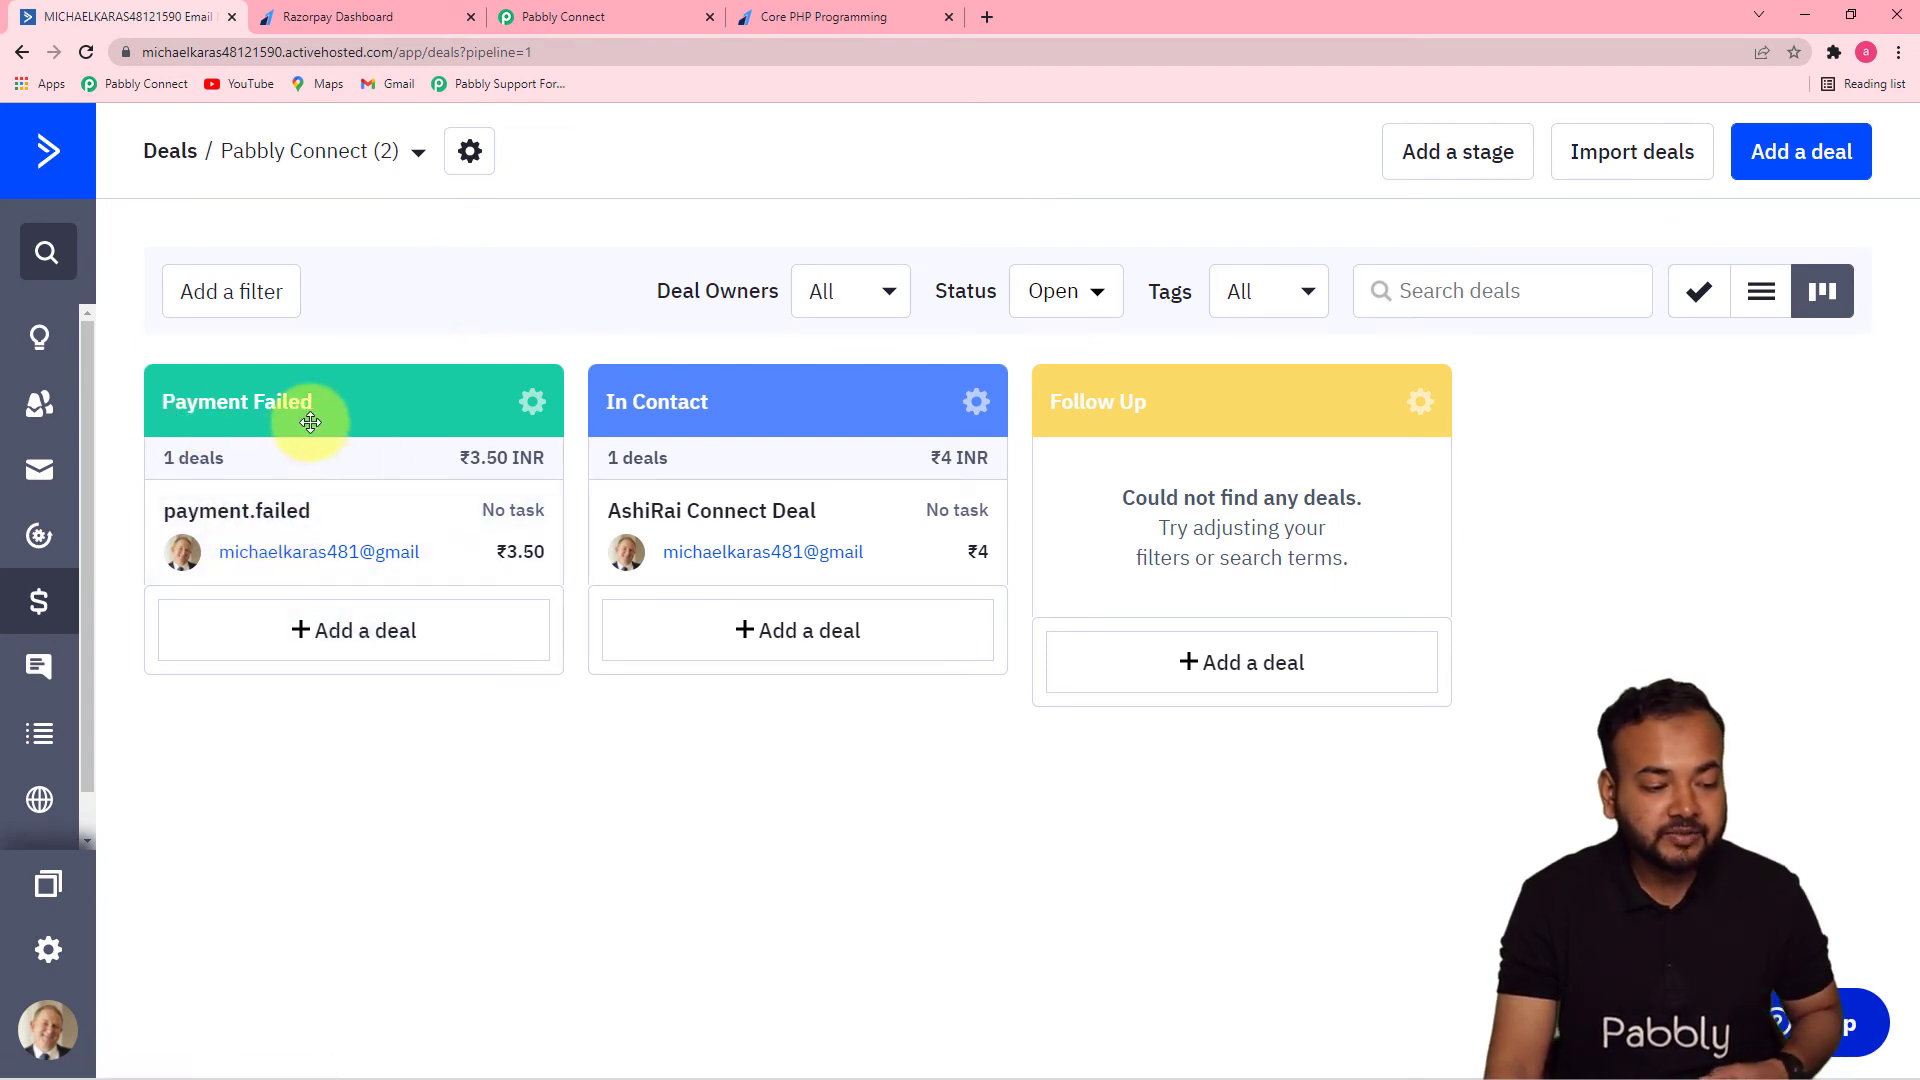
left_click(284, 515)
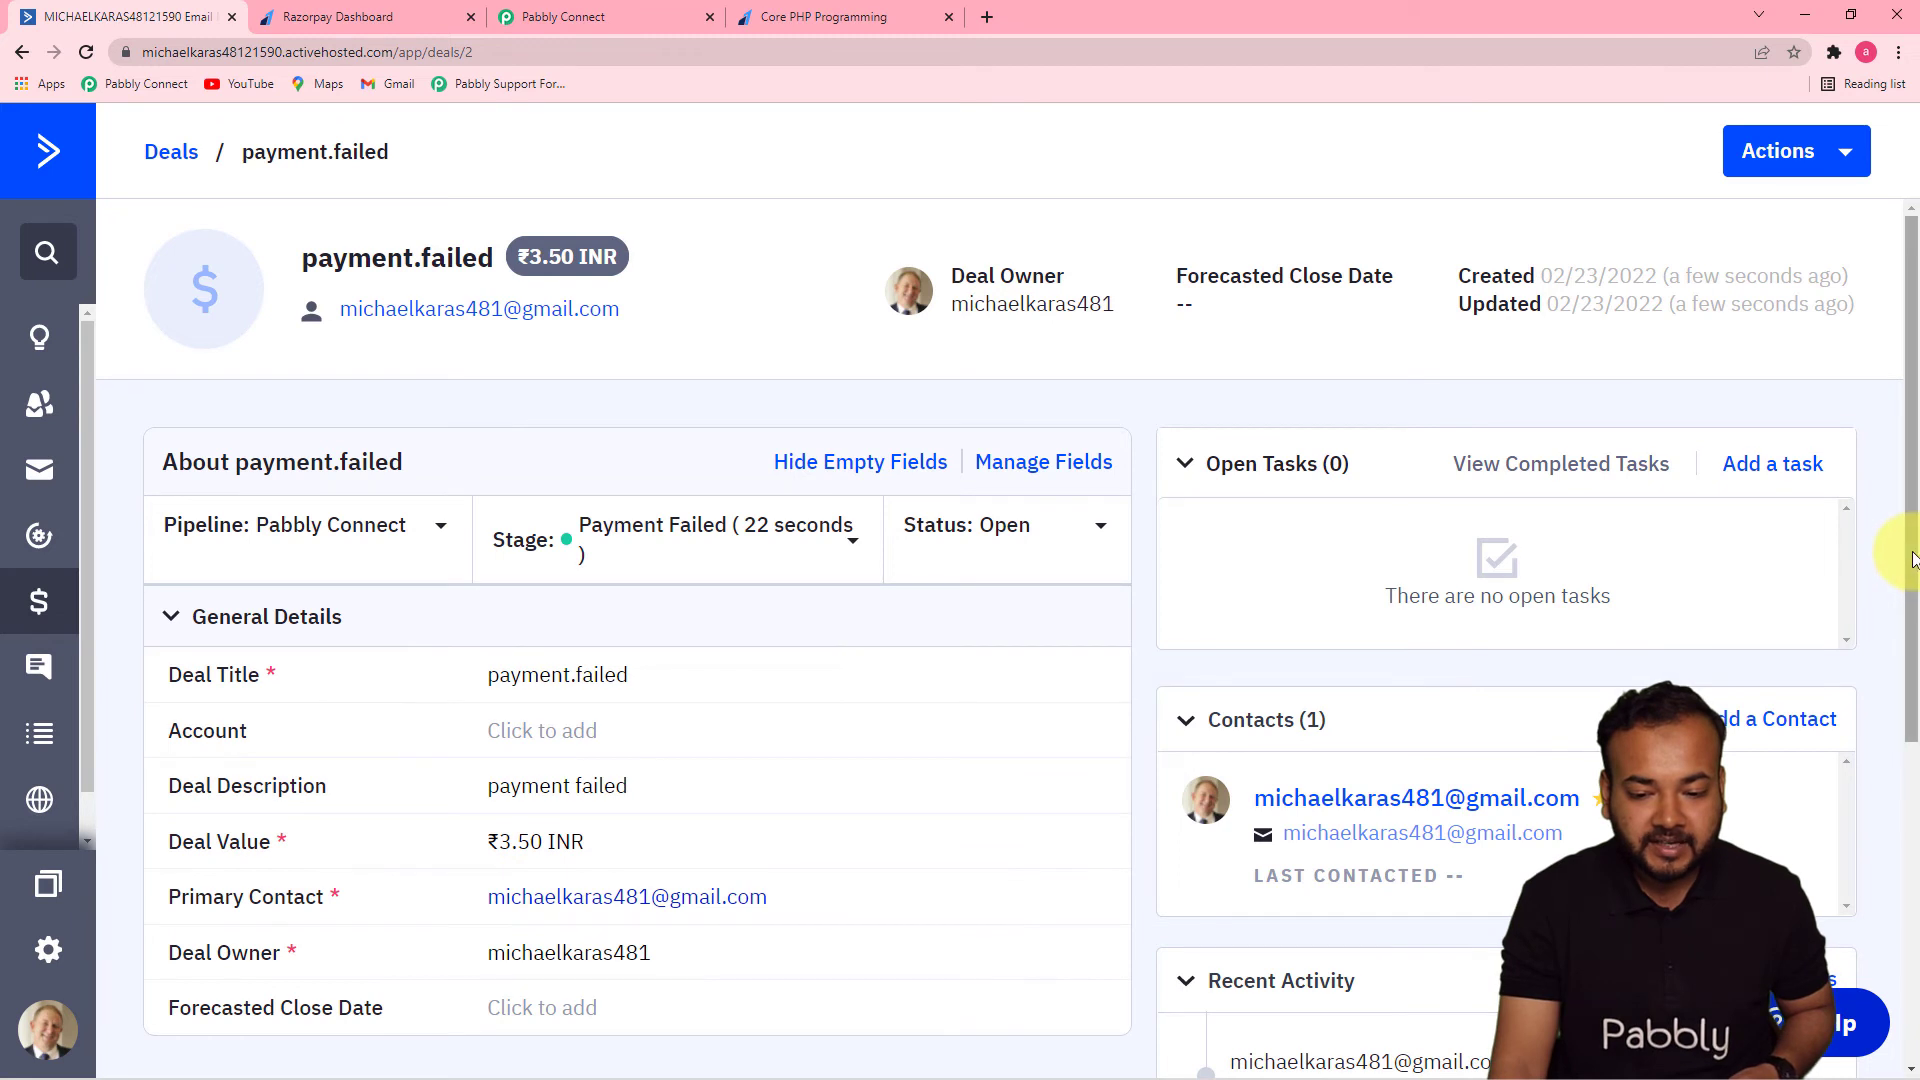
mouse_move(1913, 558)
left_mouse_down()
mouse_move(1913, 838)
mouse_move(1913, 548)
left_mouse_up()
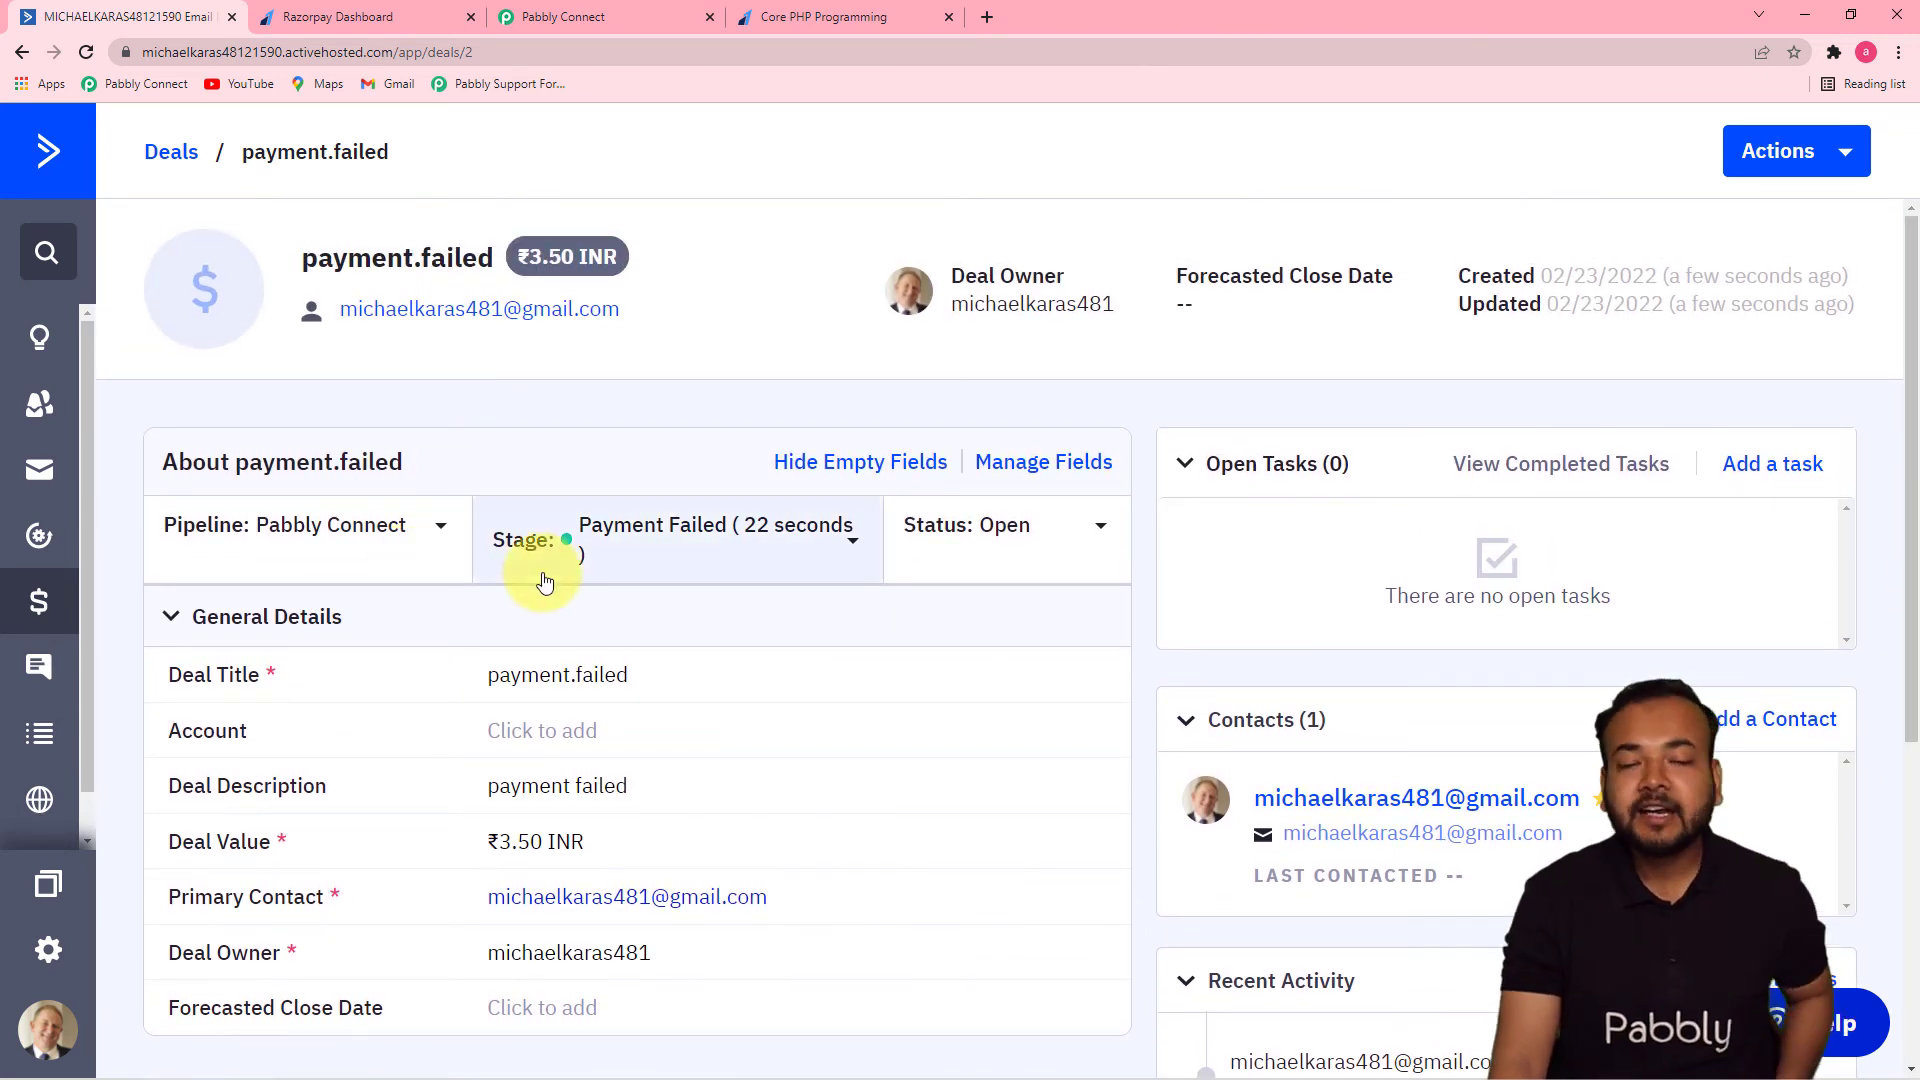
left_click(576, 18)
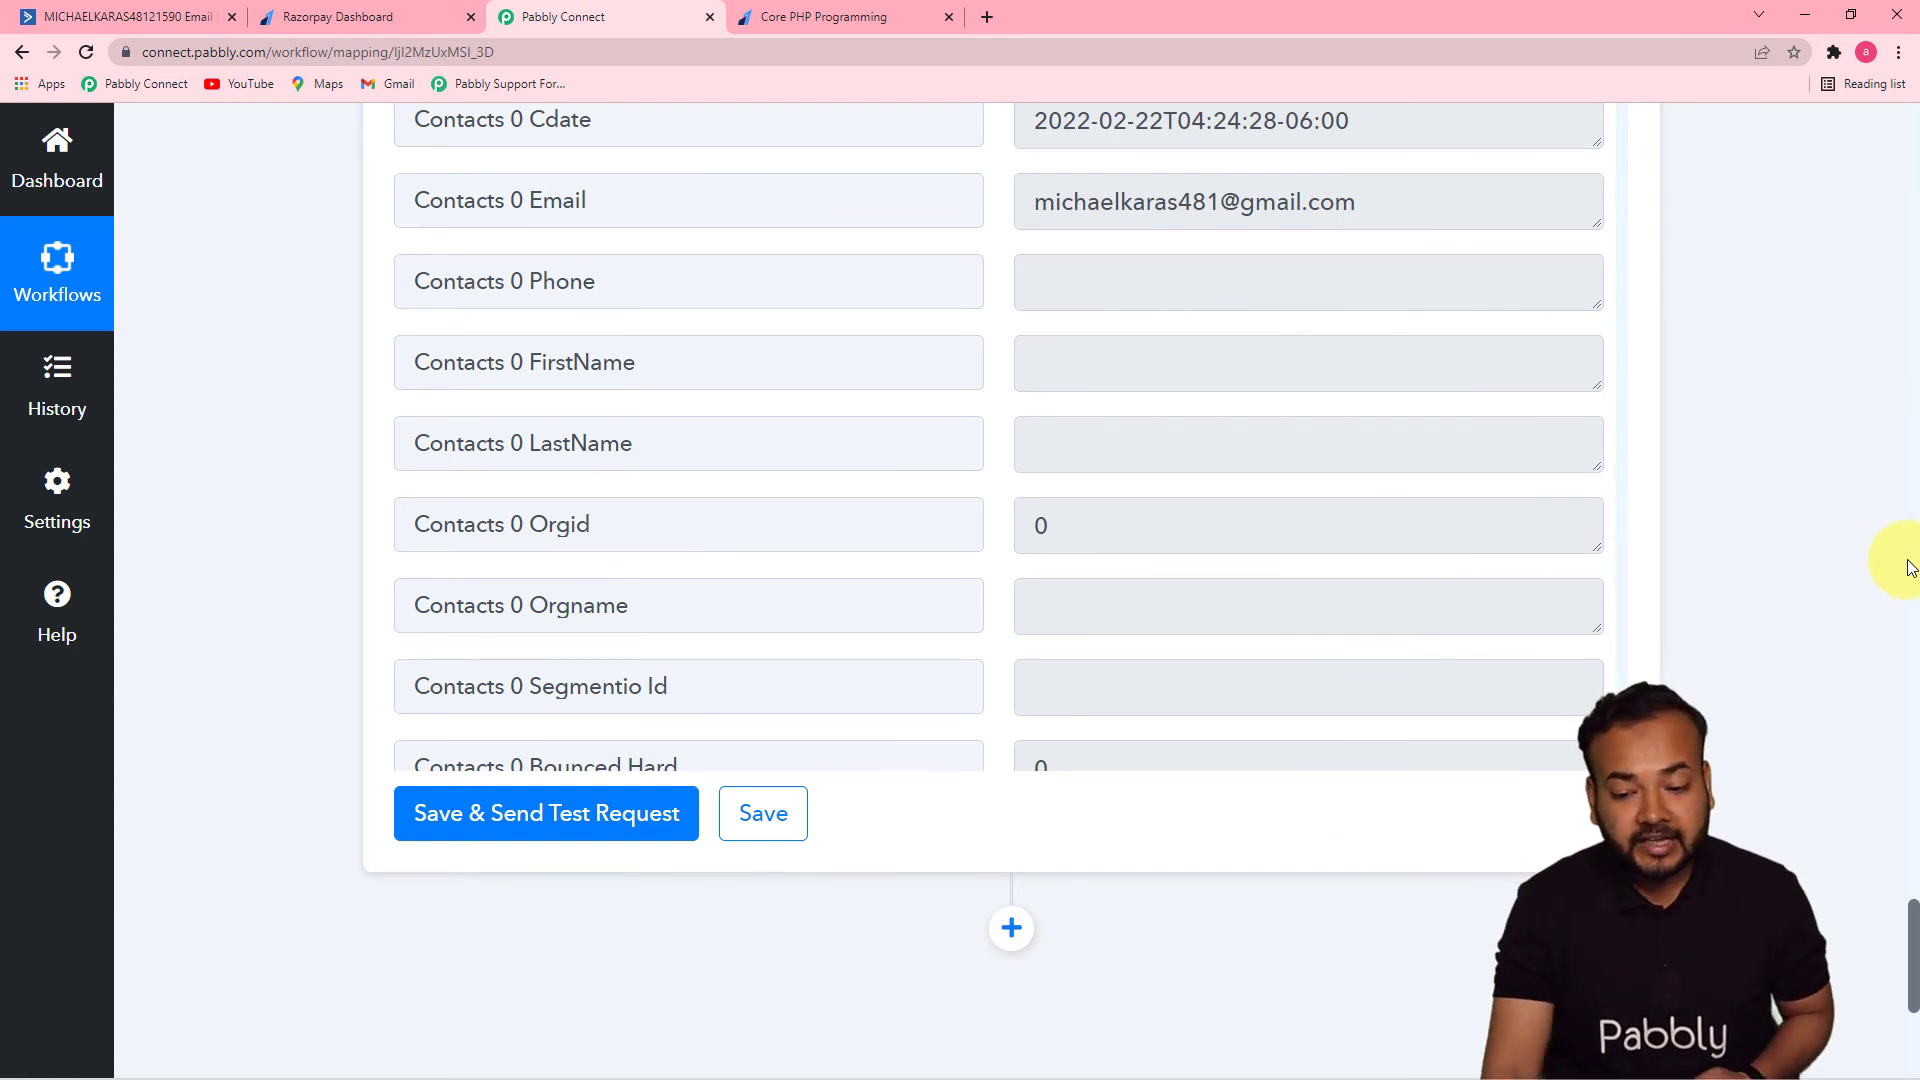
Review the Razorpay trigger and ActiveCampaign deal mappings, then view the payment.failed deal in ActiveCampaign.
left_click_drag(1905, 840, 1910, 185)
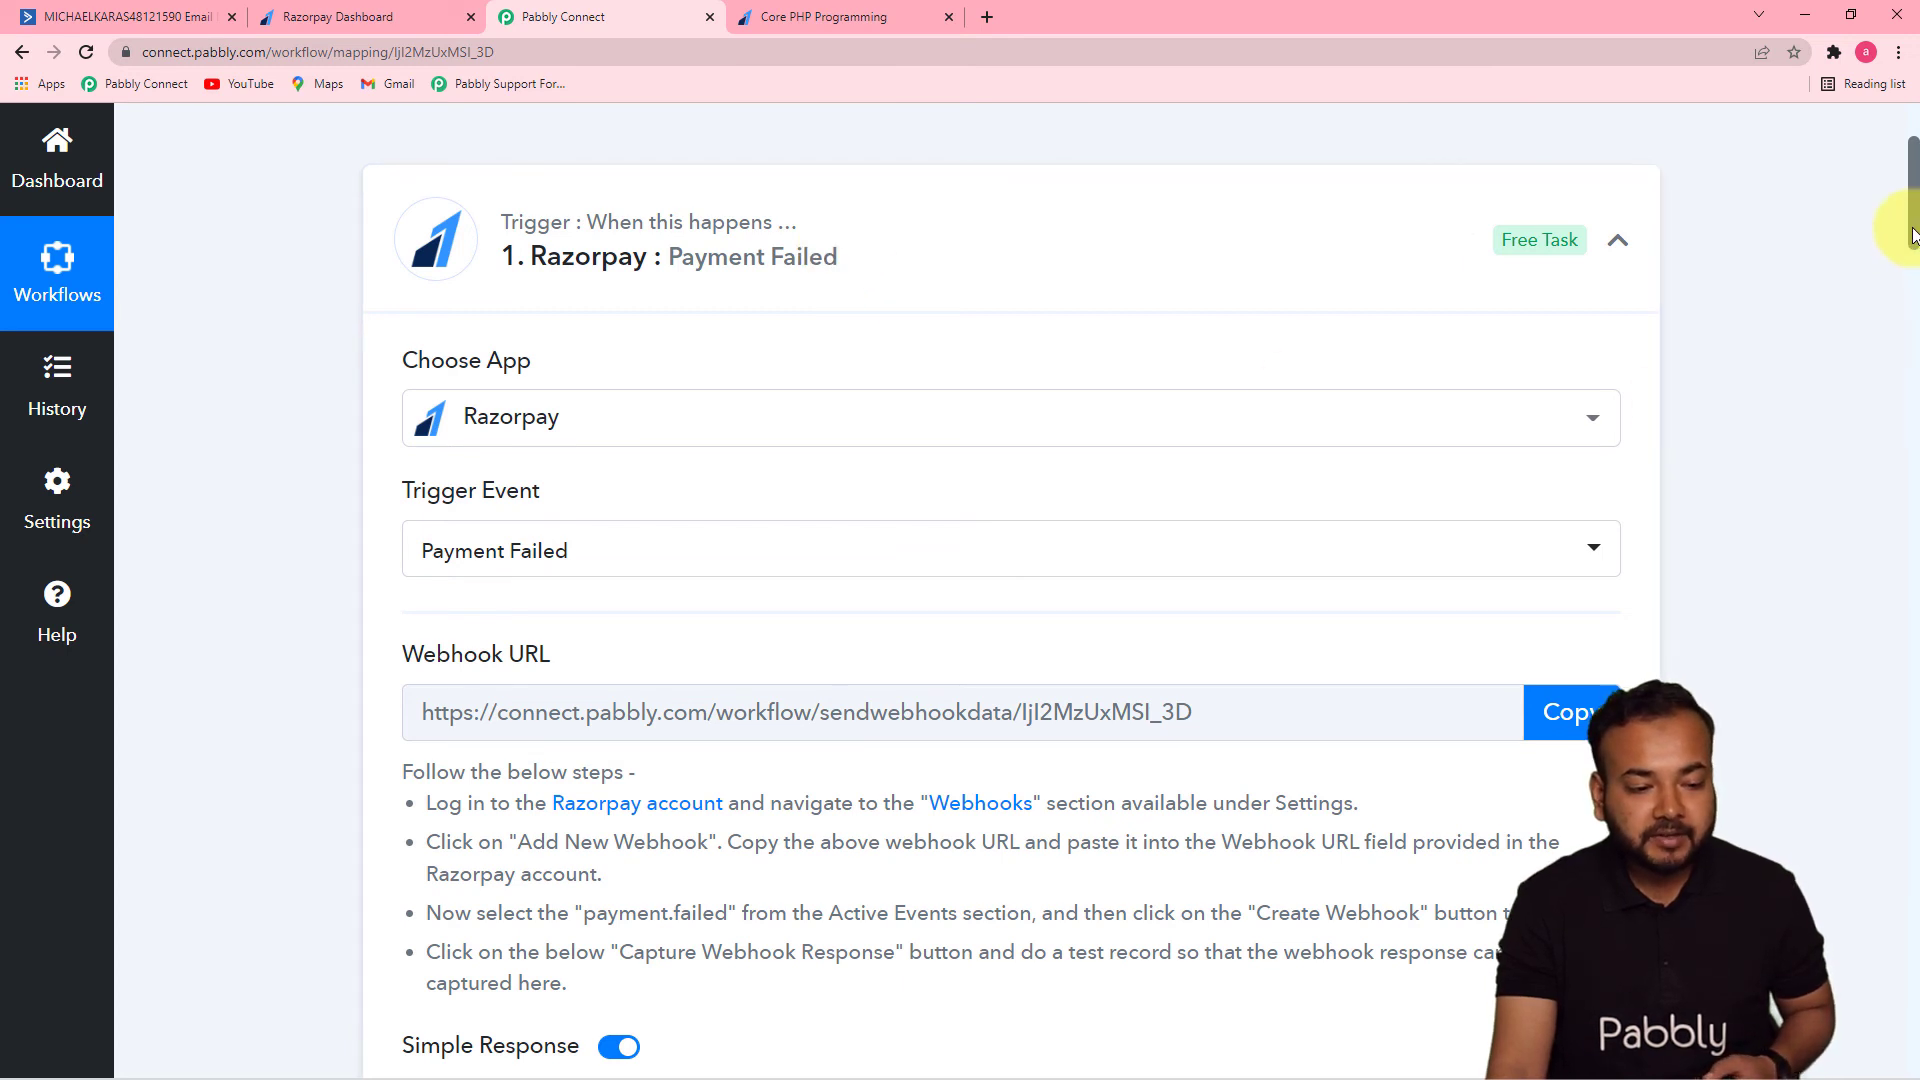
left_click_drag(1912, 235, 1912, 662)
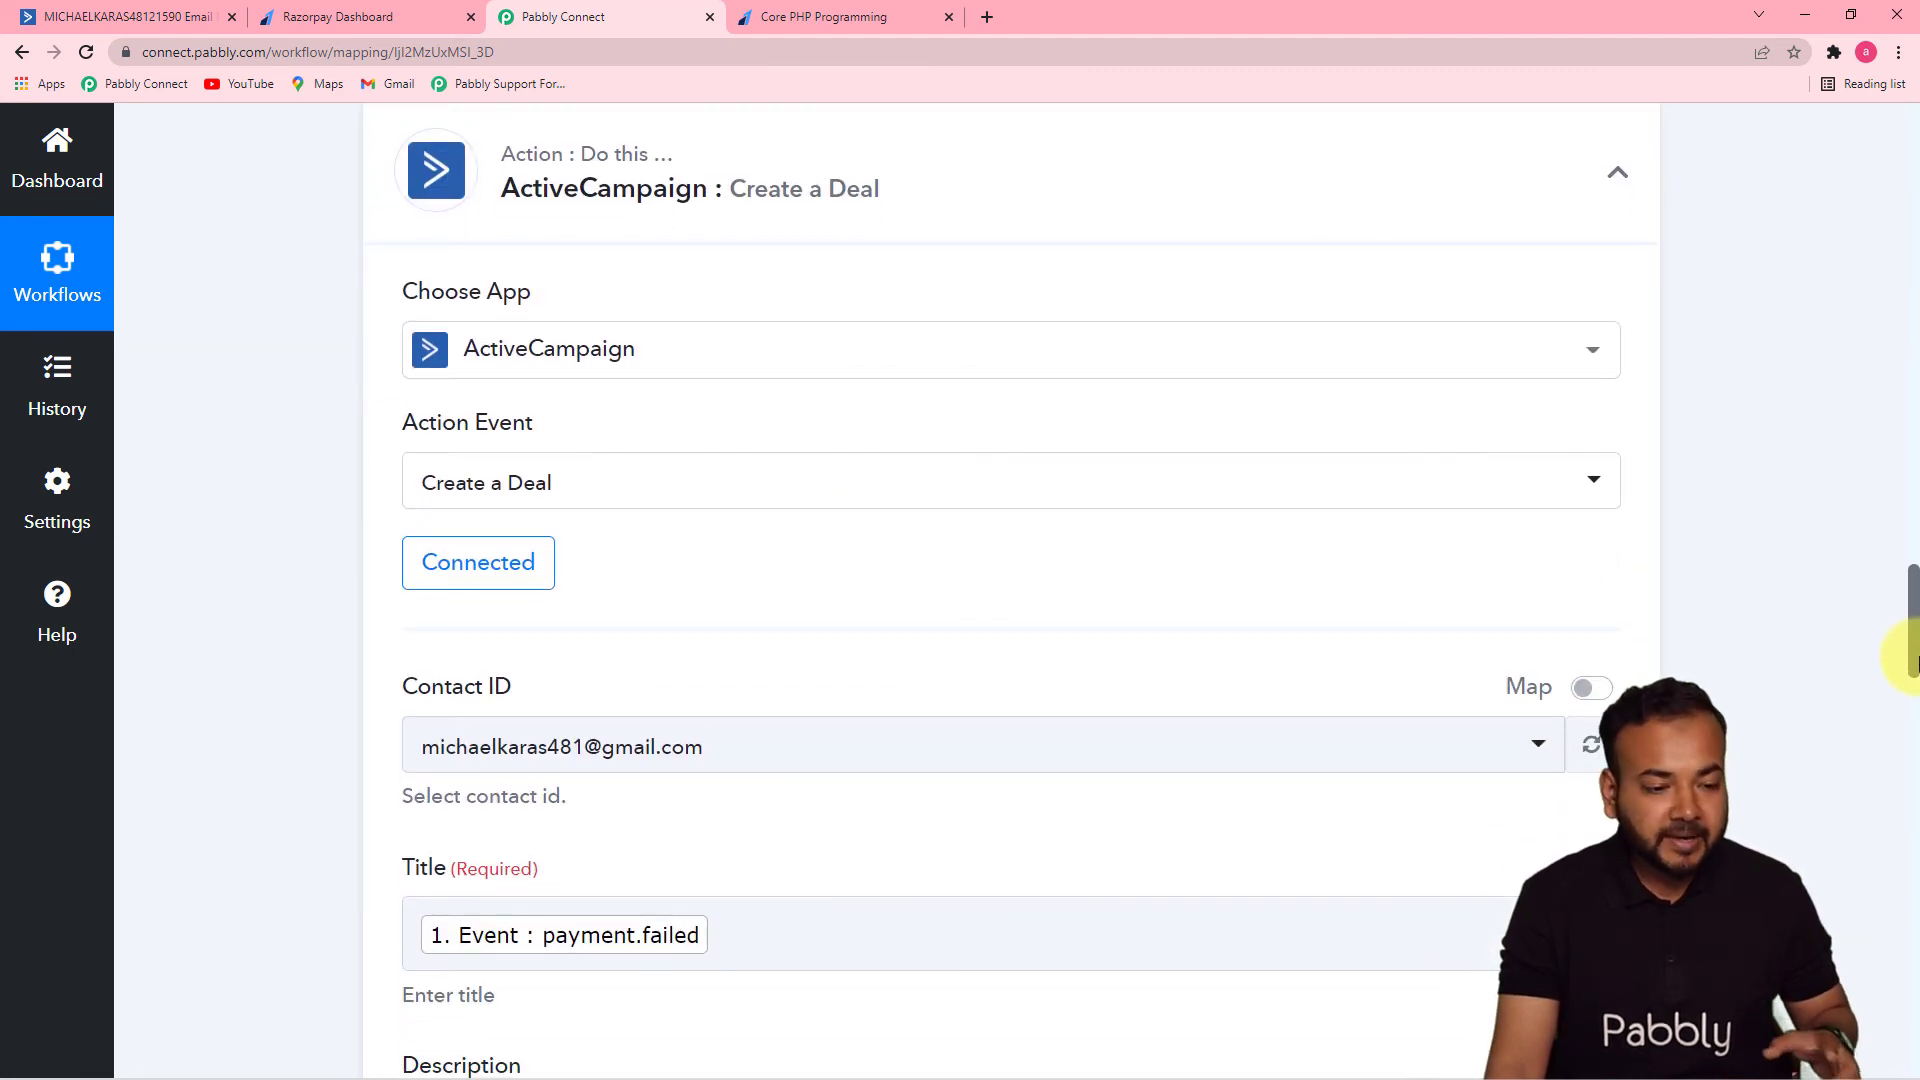
left_click_drag(1912, 662, 1914, 668)
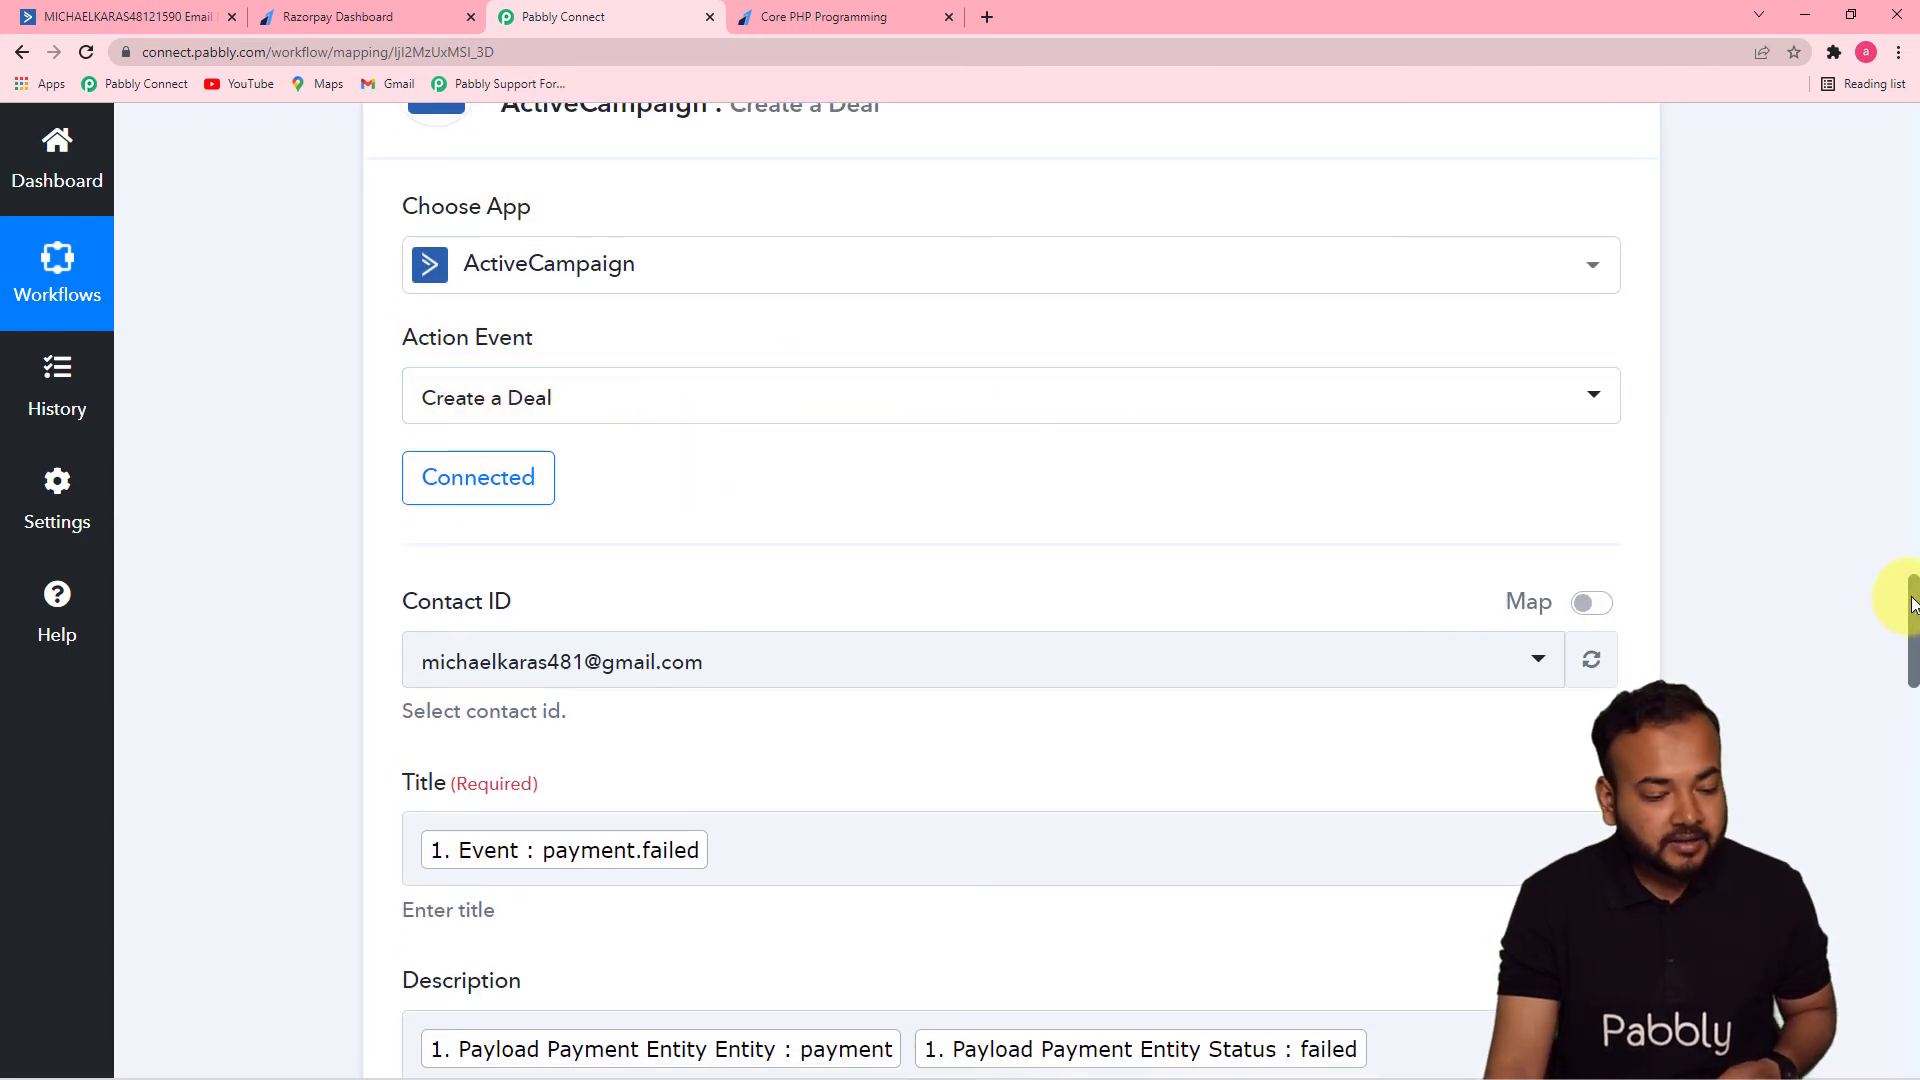
left_click_drag(1912, 603, 1914, 645)
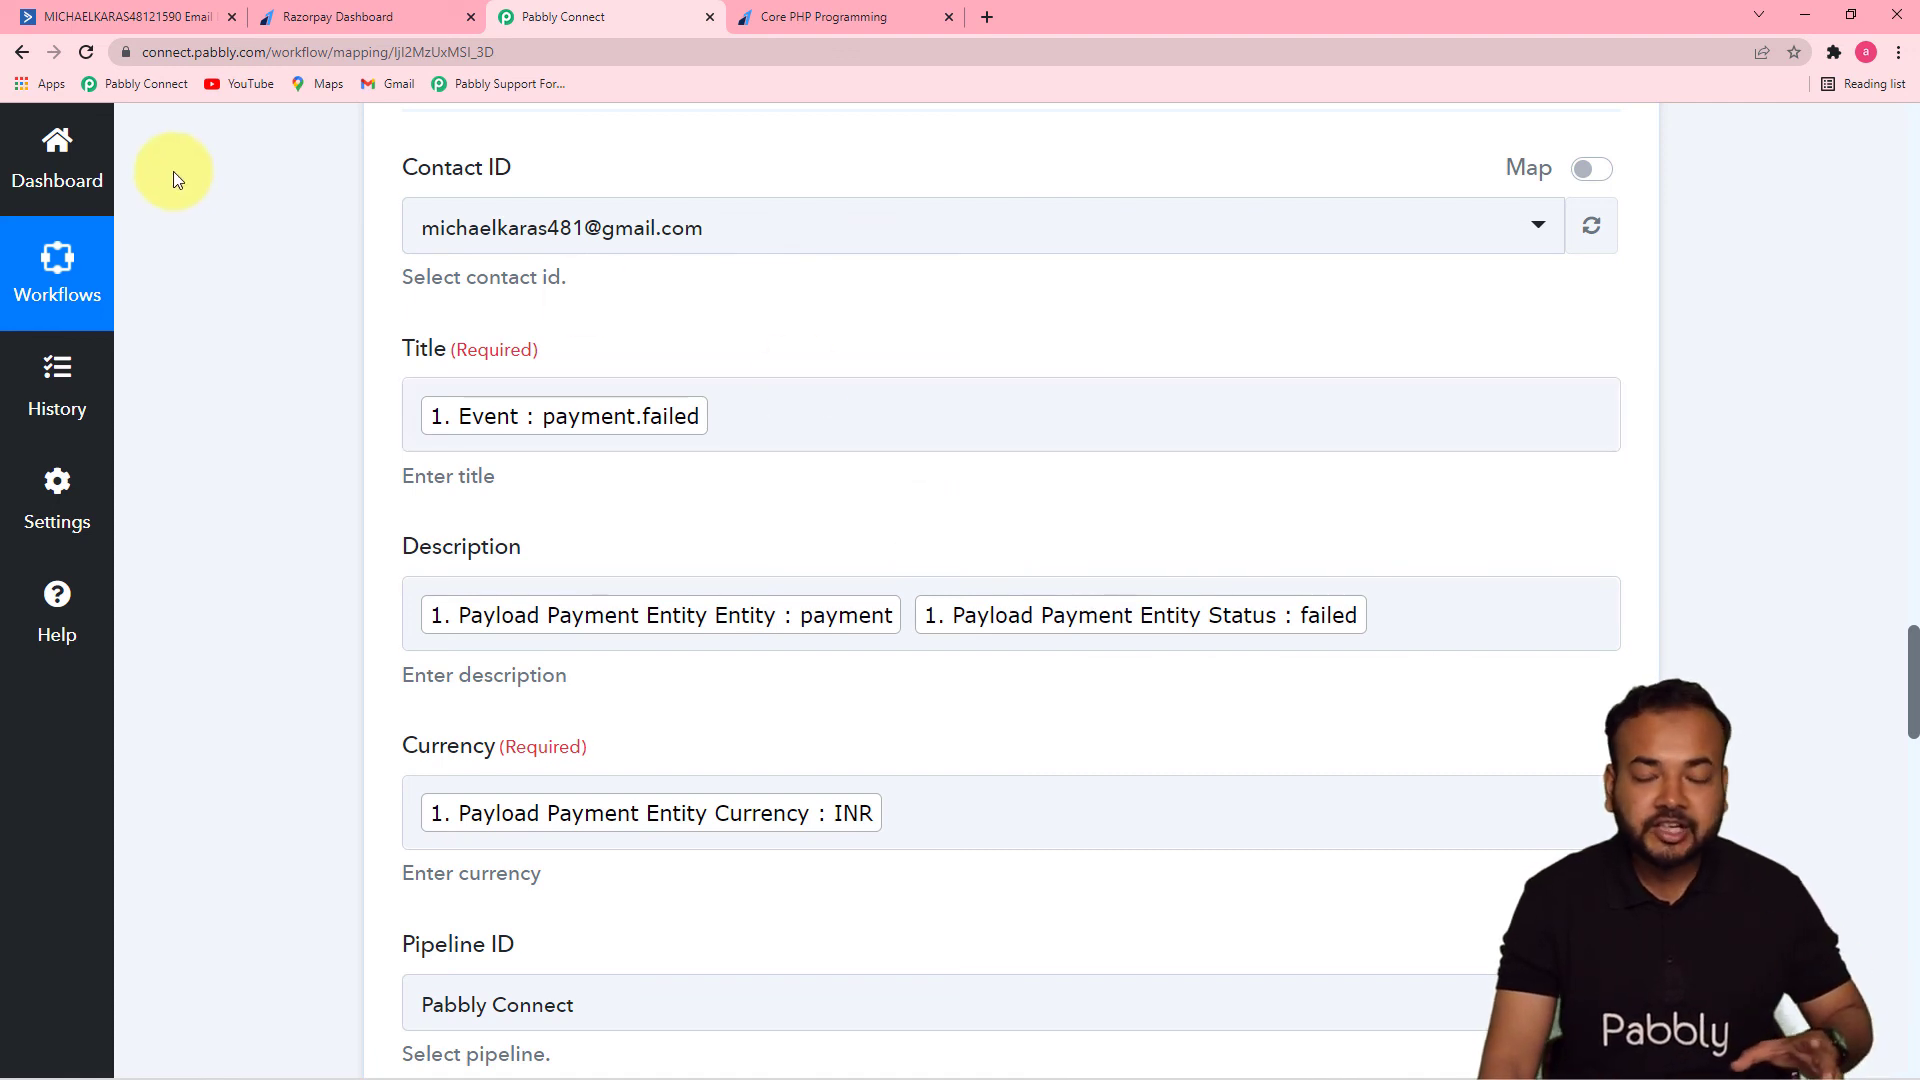
left_click(170, 16)
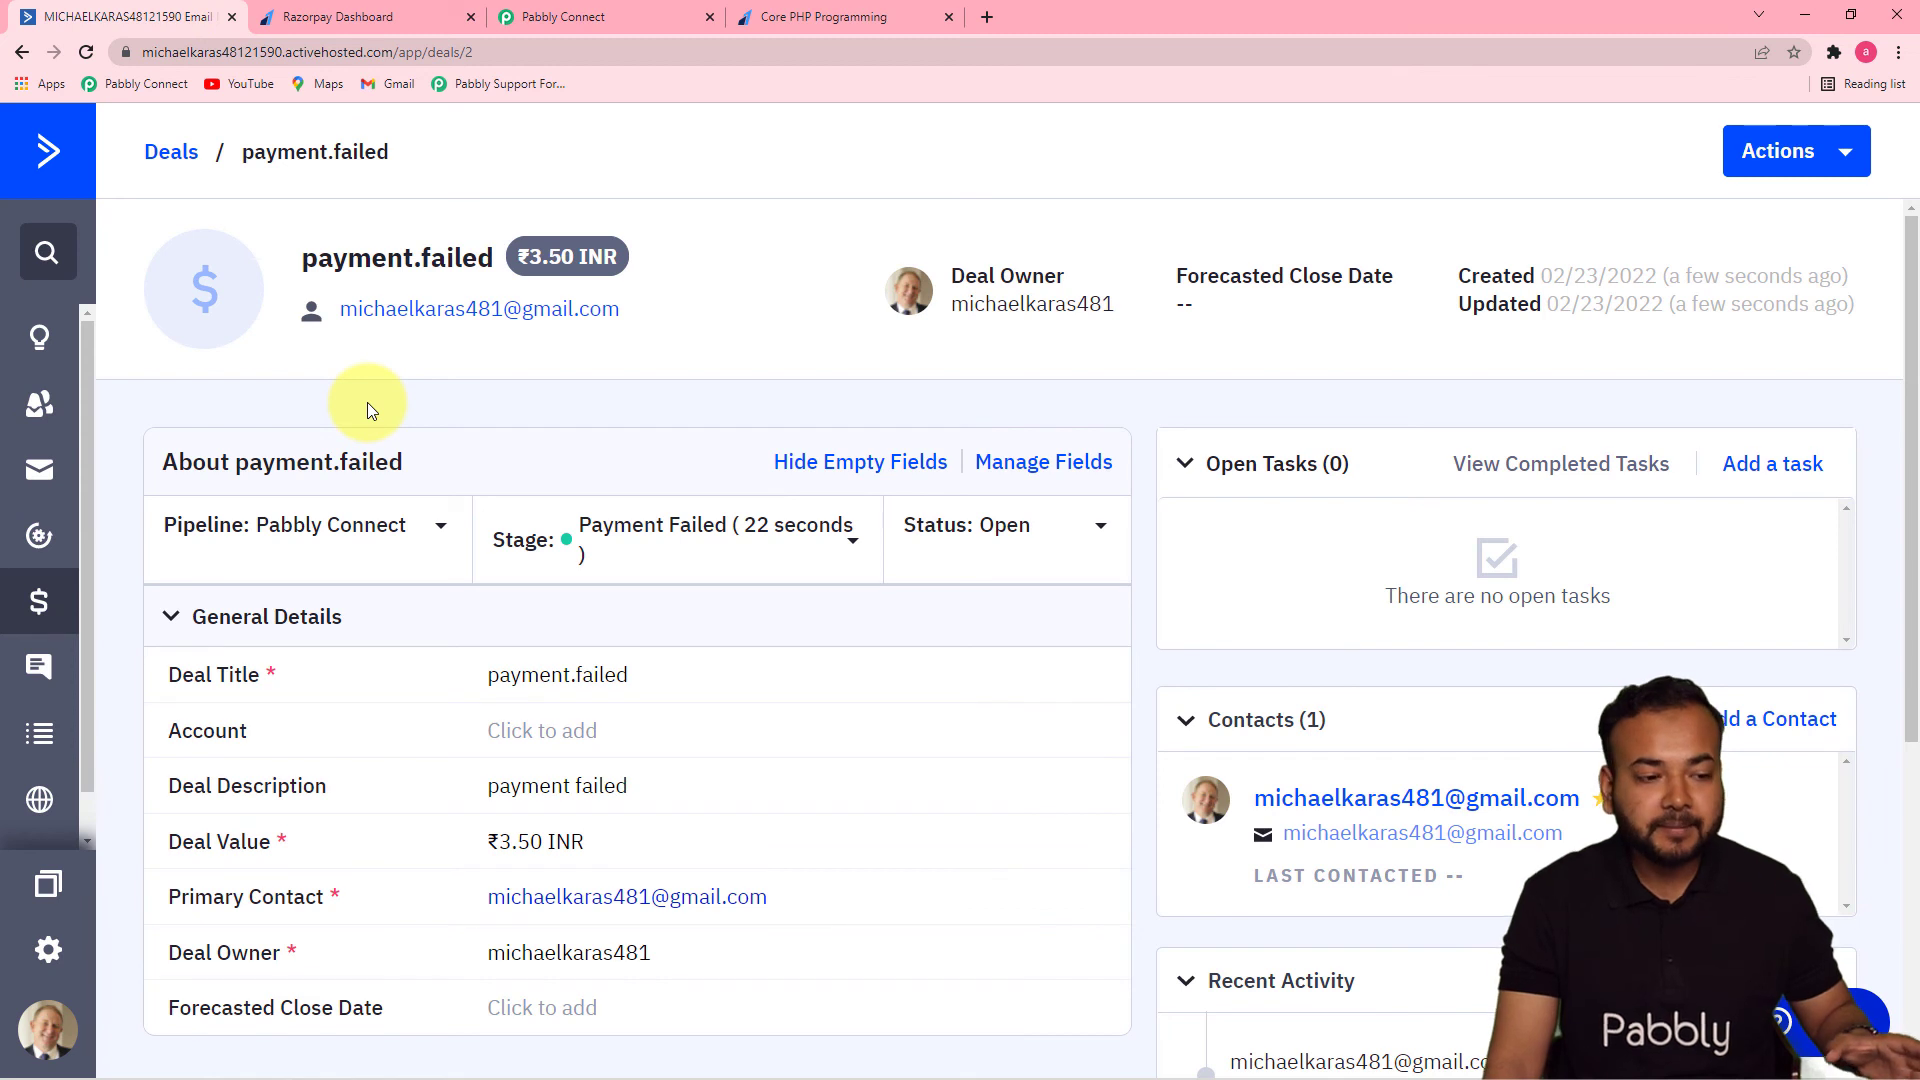
Go back to the Pabbly Connect Create a Deal form showing Title payment.failed and Currency INR.
left_click(574, 8)
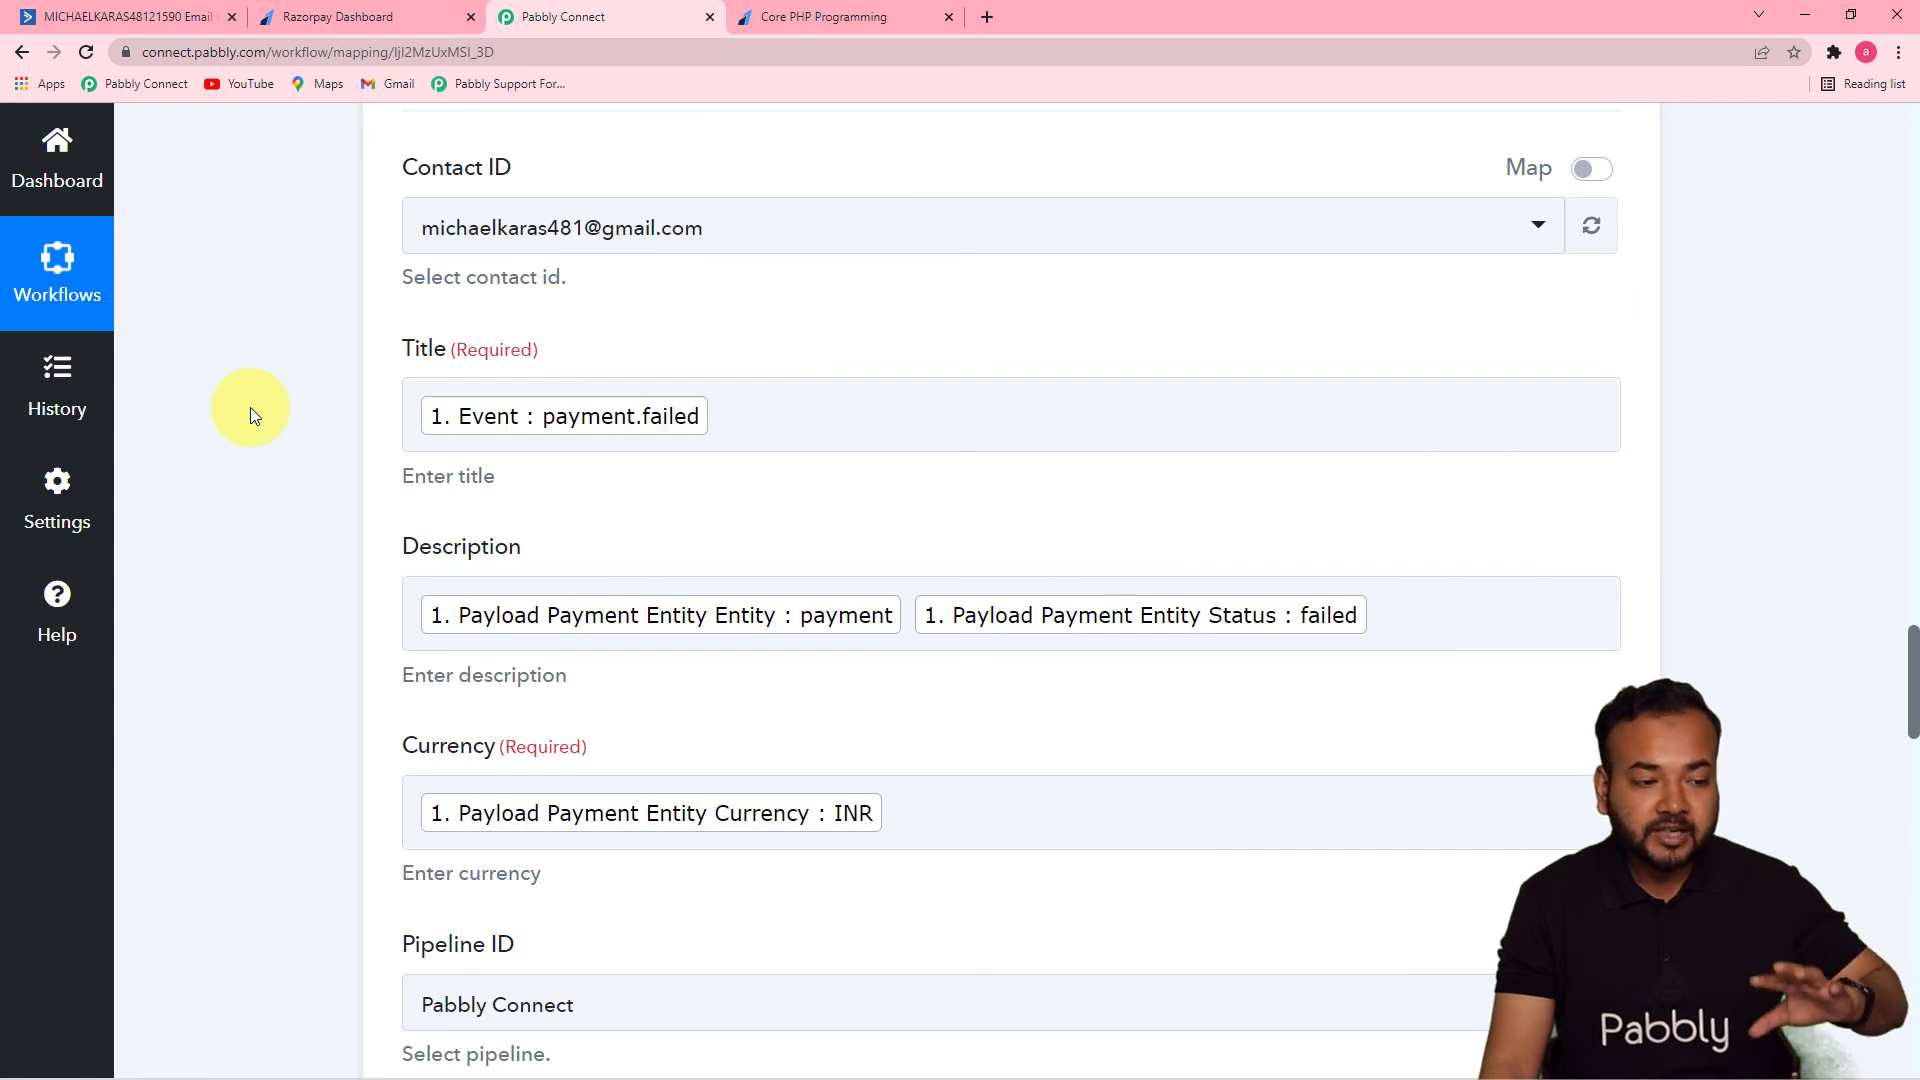
left_click(154, 22)
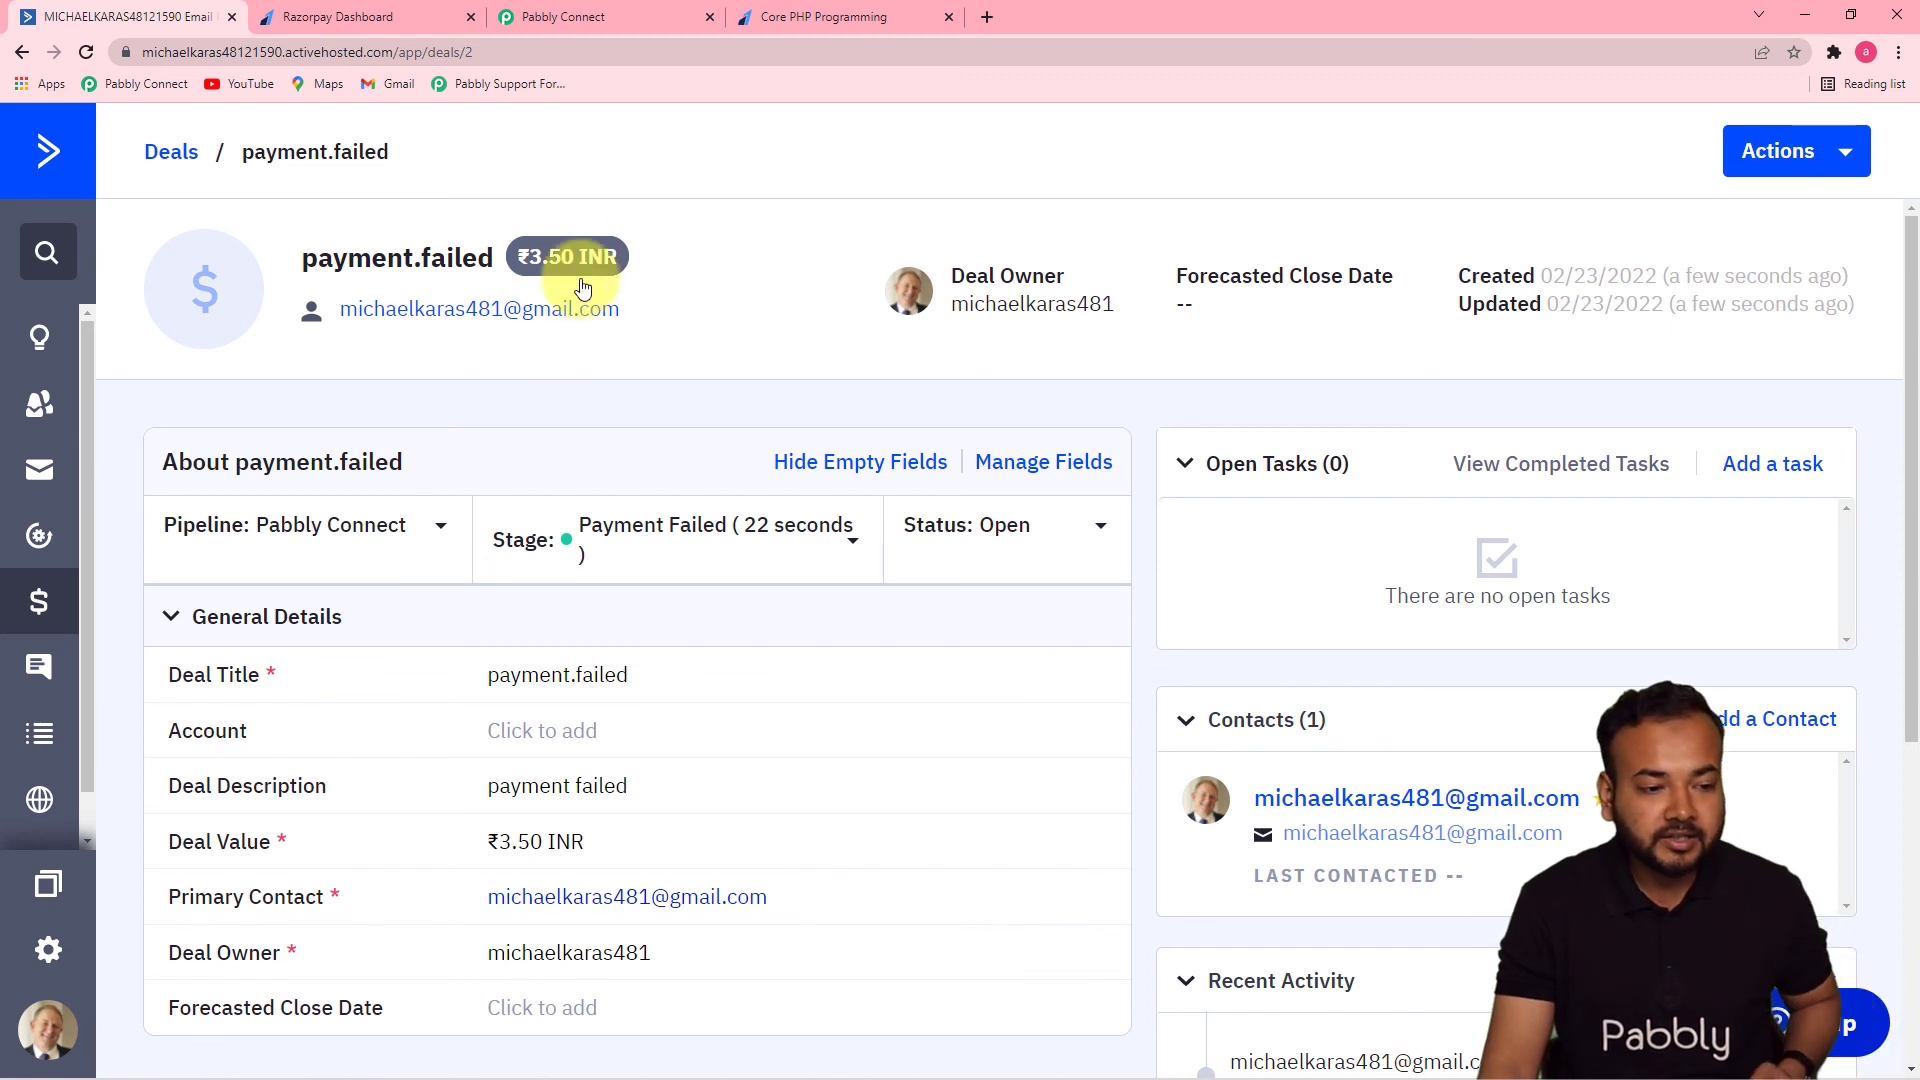
left_click(591, 18)
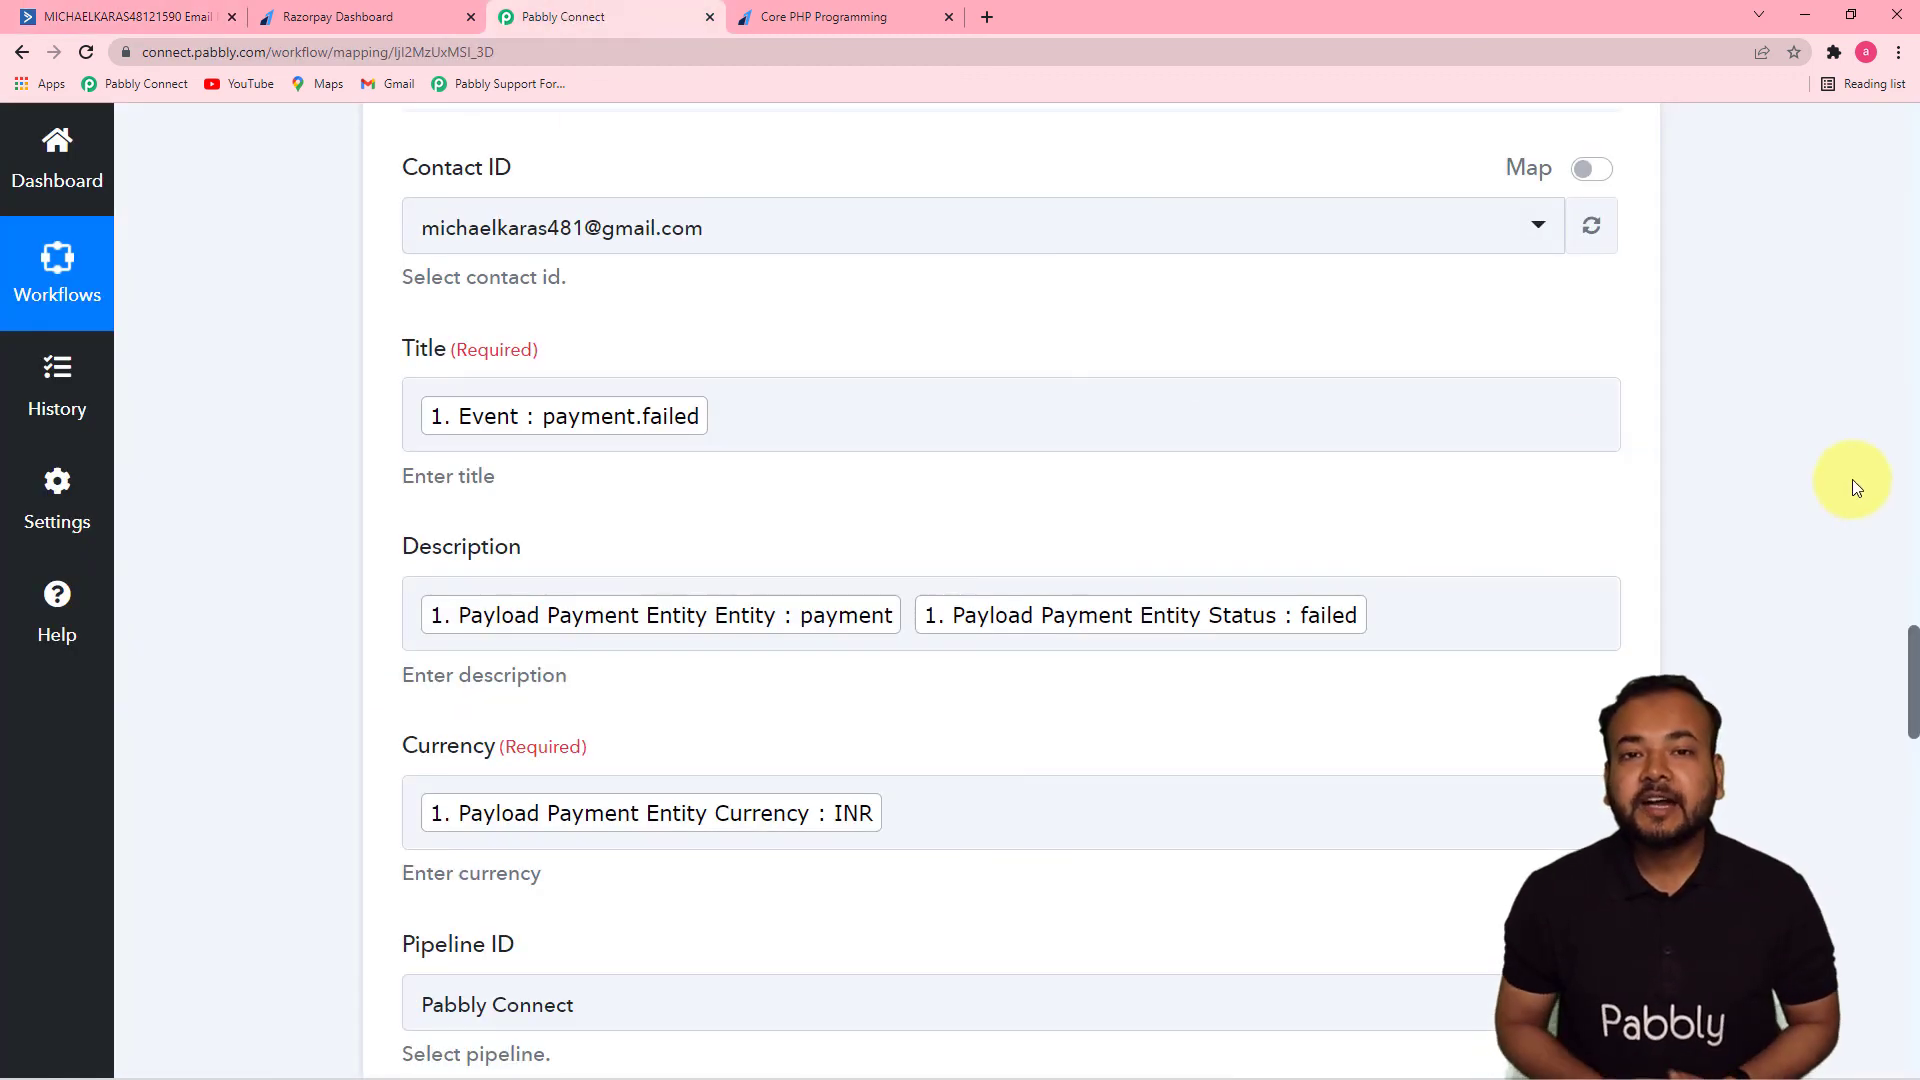